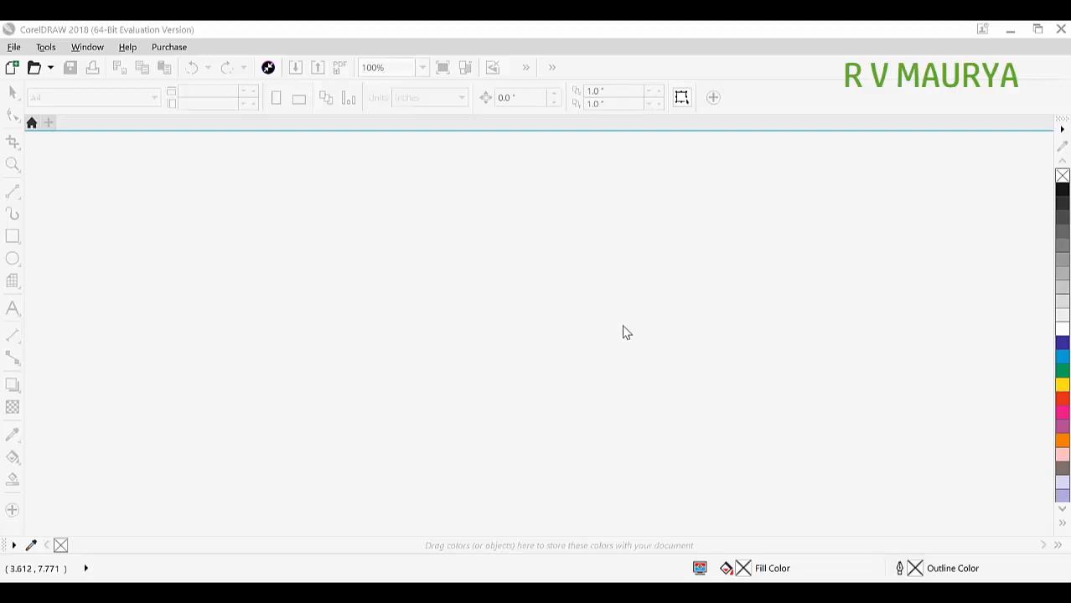
Create a new A4 document and set its page to landscape orientation.
key("ctrl+n")
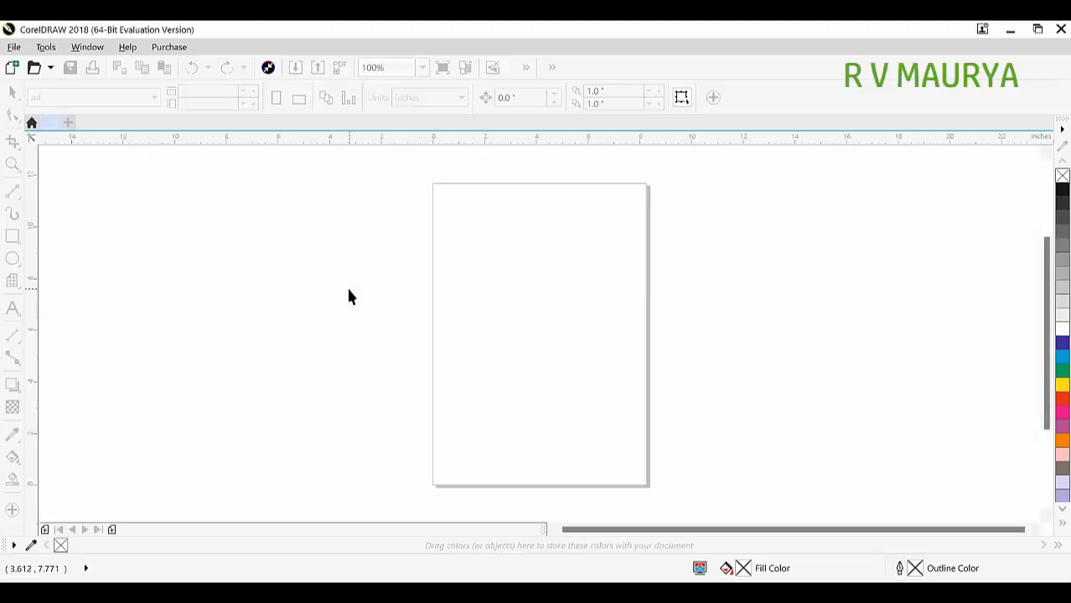
left_click(299, 98)
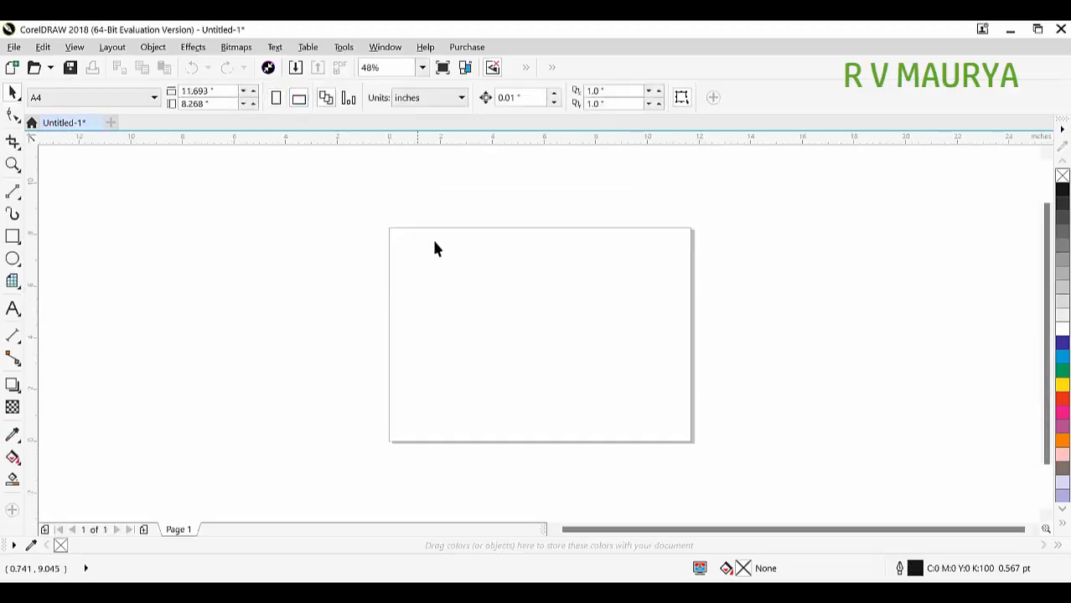
key("z")
left_click_drag(375, 212, 709, 422)
key("space")
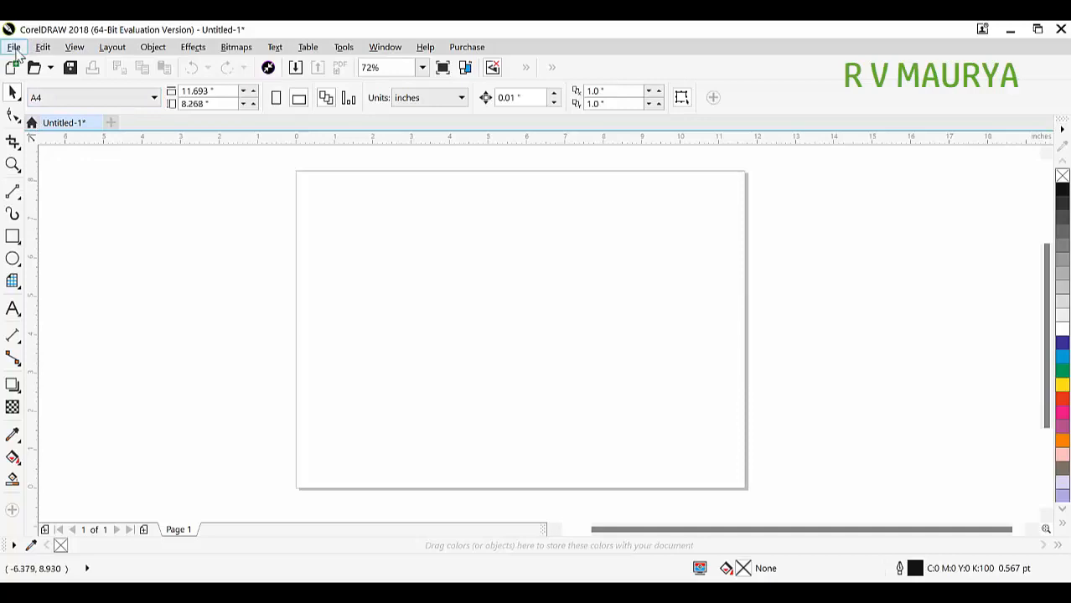
left_click(15, 47)
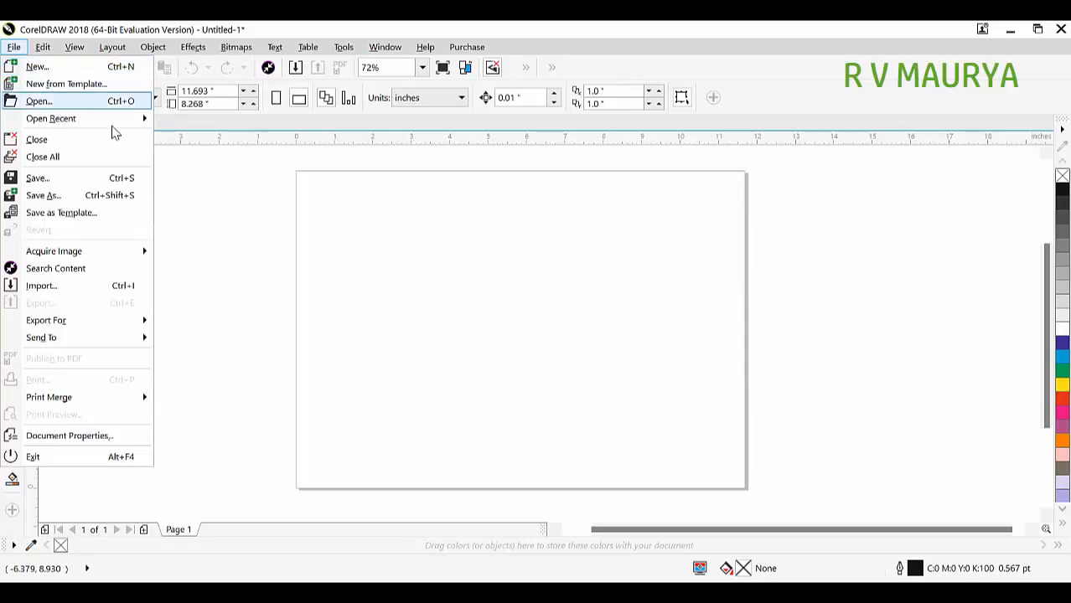
mouse_move(116, 125)
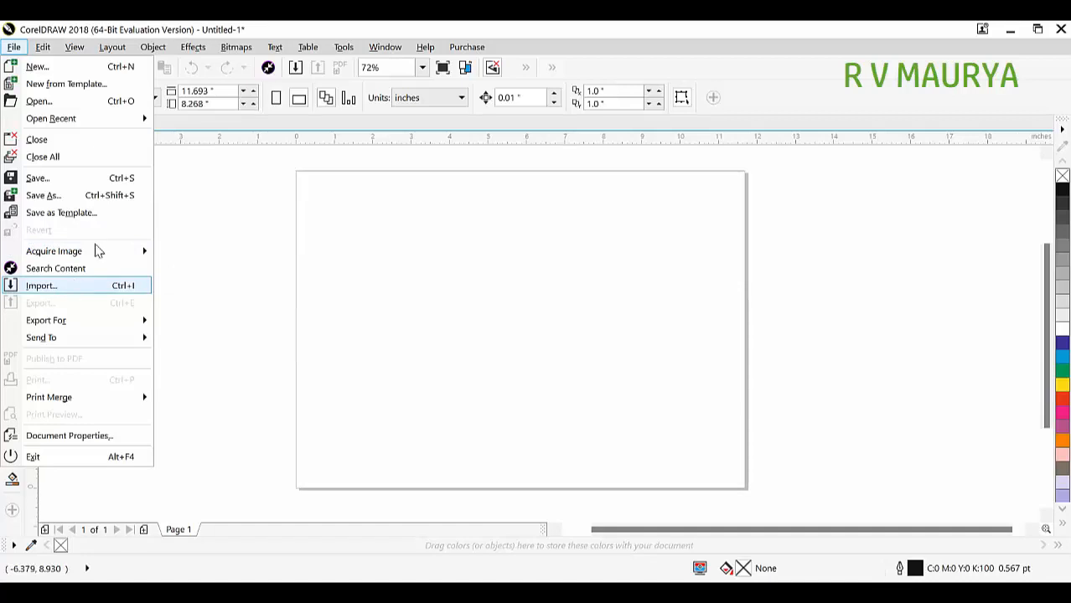
mouse_move(122, 255)
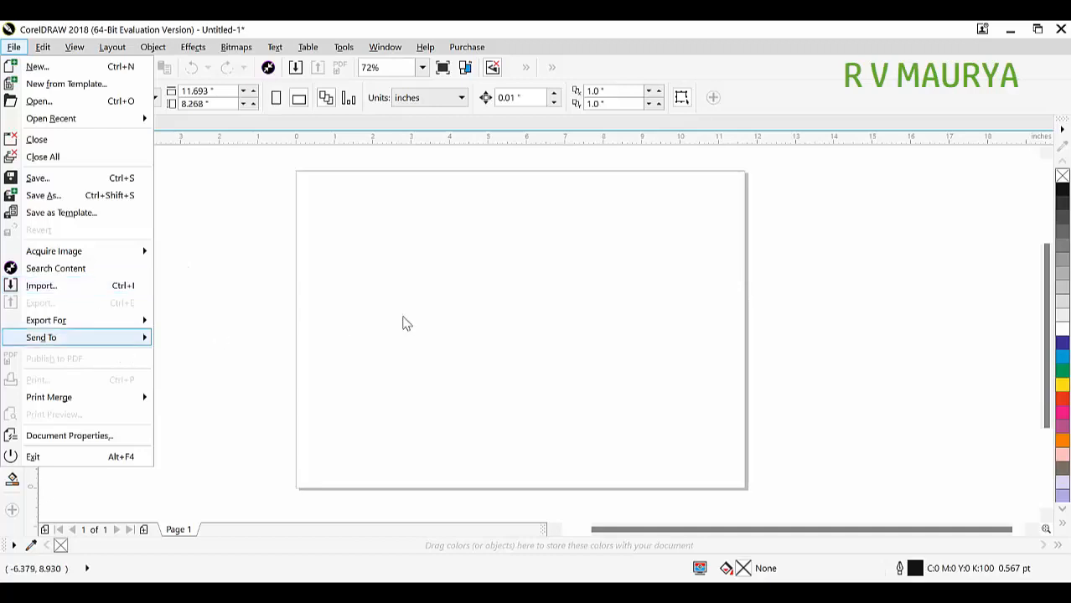
left_click(500, 319)
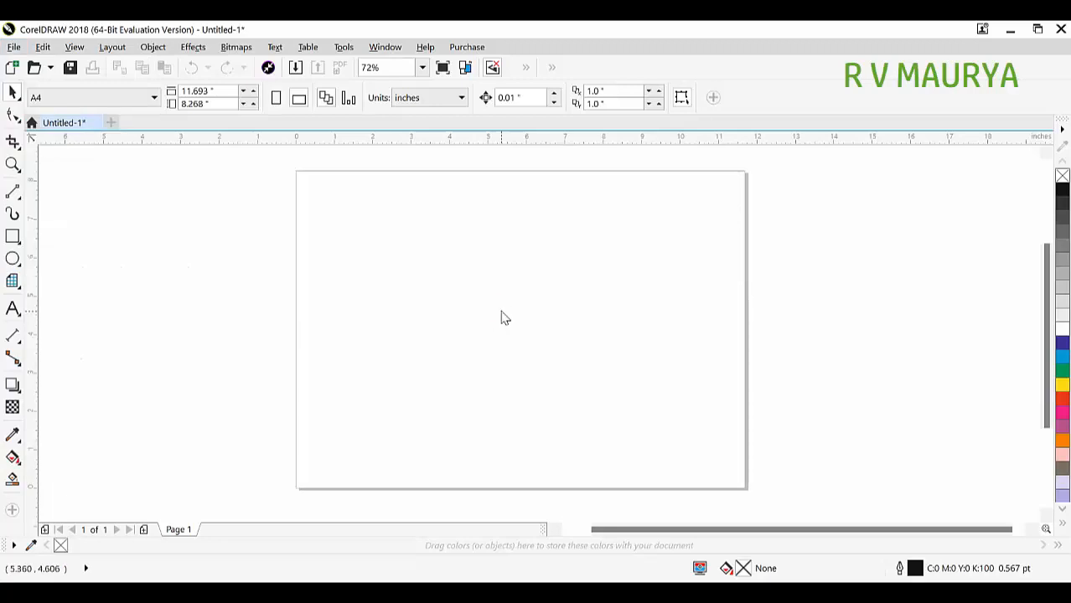
Open the drawing Baba Bainath 12 and select the grouped poster on its page.
key("ctrl+o")
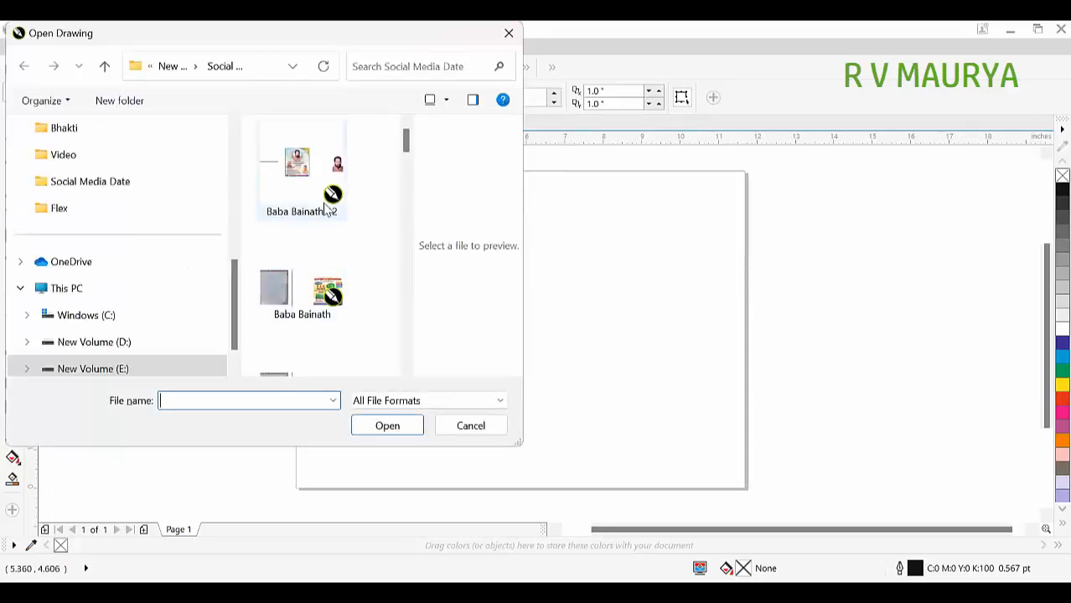
left_click(327, 208)
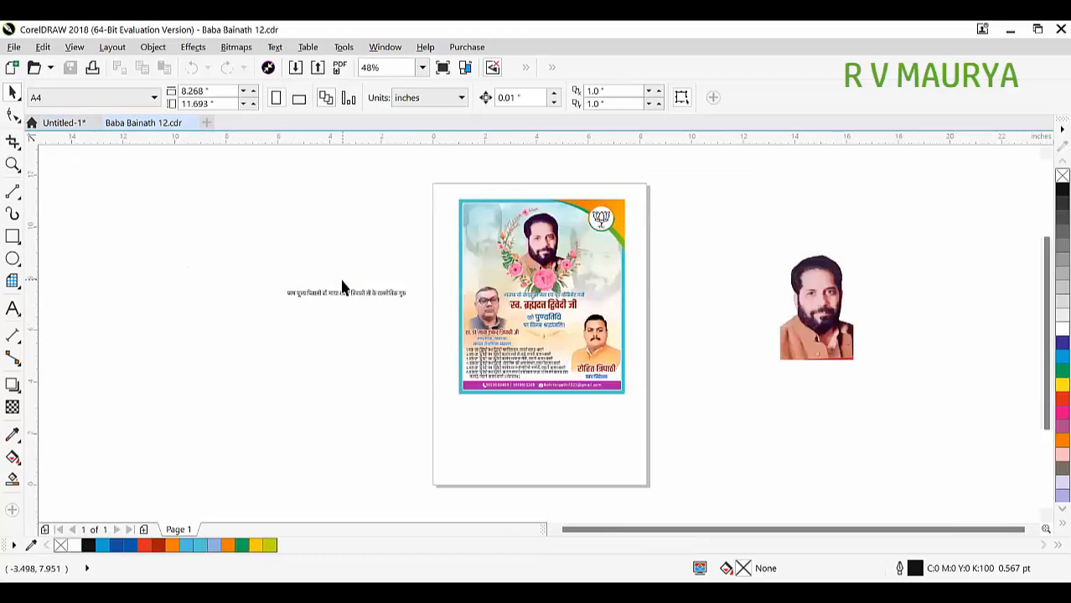
left_click(572, 335)
key("z")
left_click_drag(437, 188, 739, 414)
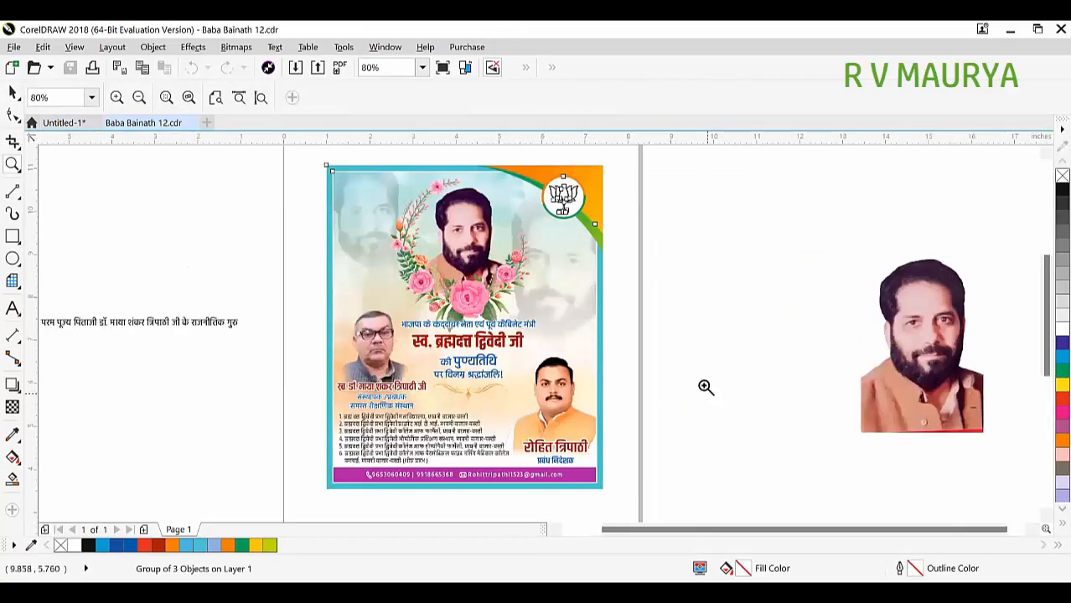
key("space")
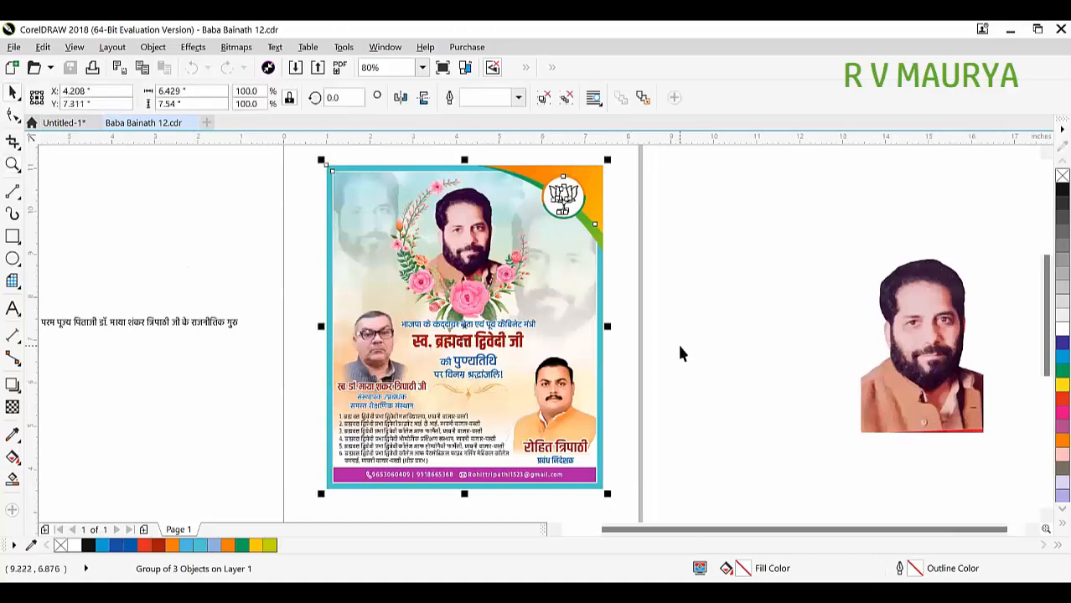
Start exporting the poster to the Desktop in the JPG - JPEG Bitmaps format.
left_click(14, 48)
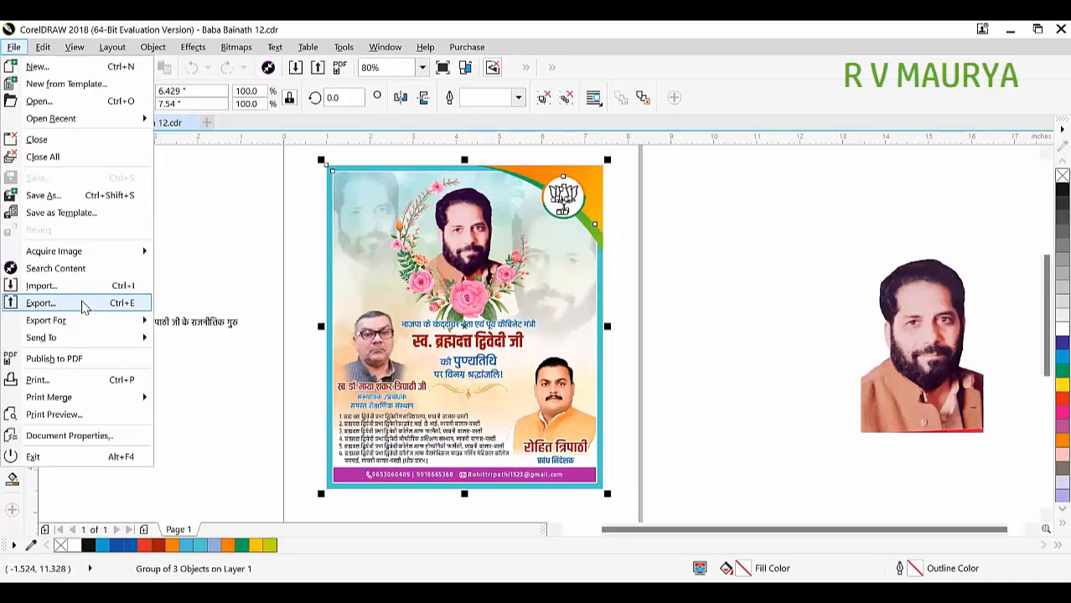
left_click(82, 305)
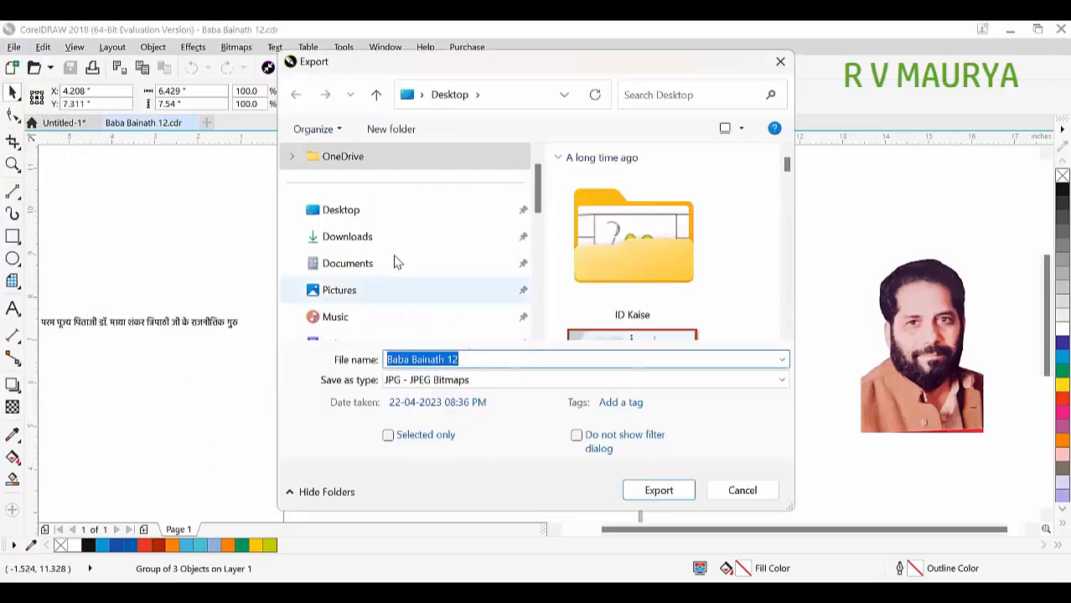
left_click(365, 217)
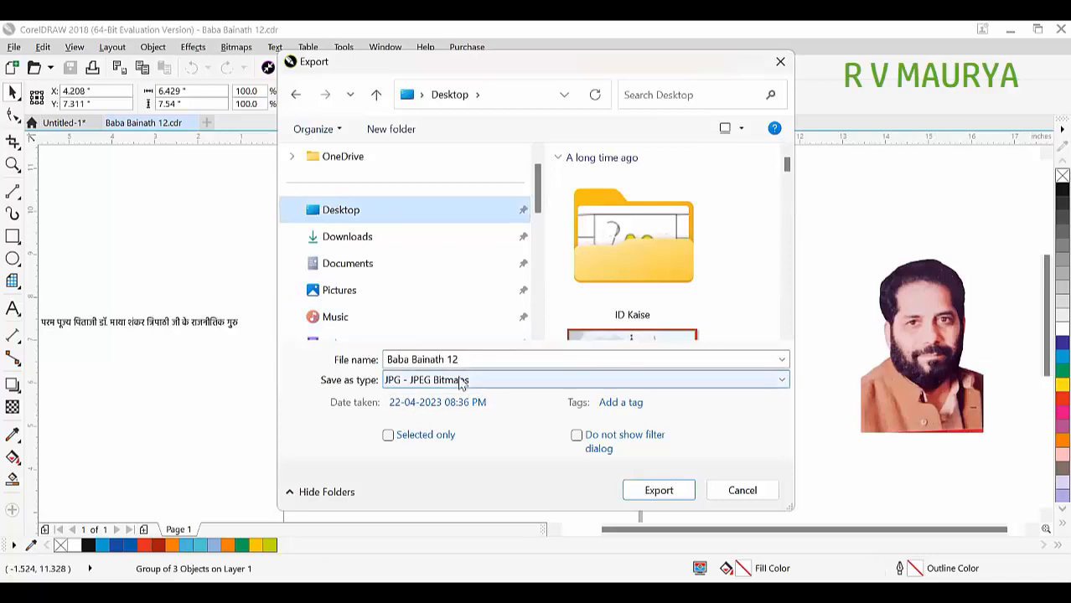
left_click(505, 381)
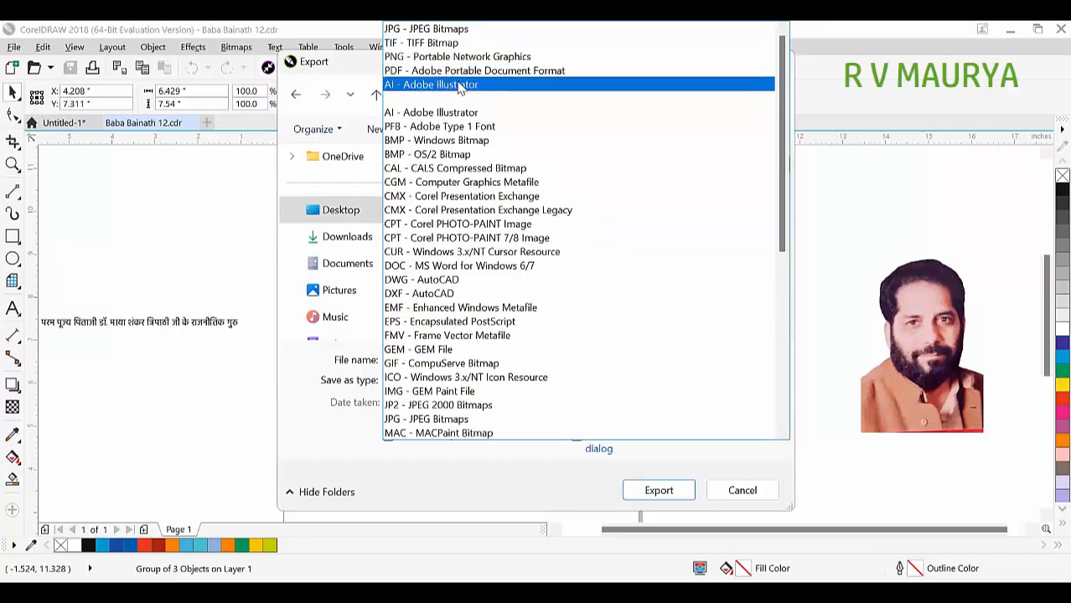
left_click(460, 32)
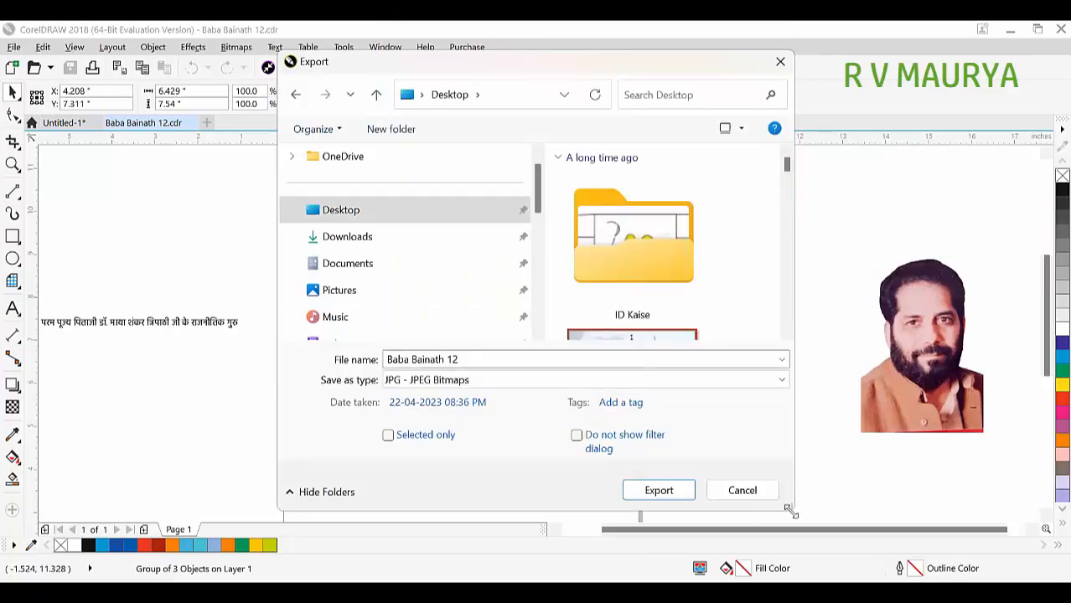
Limit the export to the selected objects only and continue to the JPEG settings.
left_click_drag(791, 511, 997, 517)
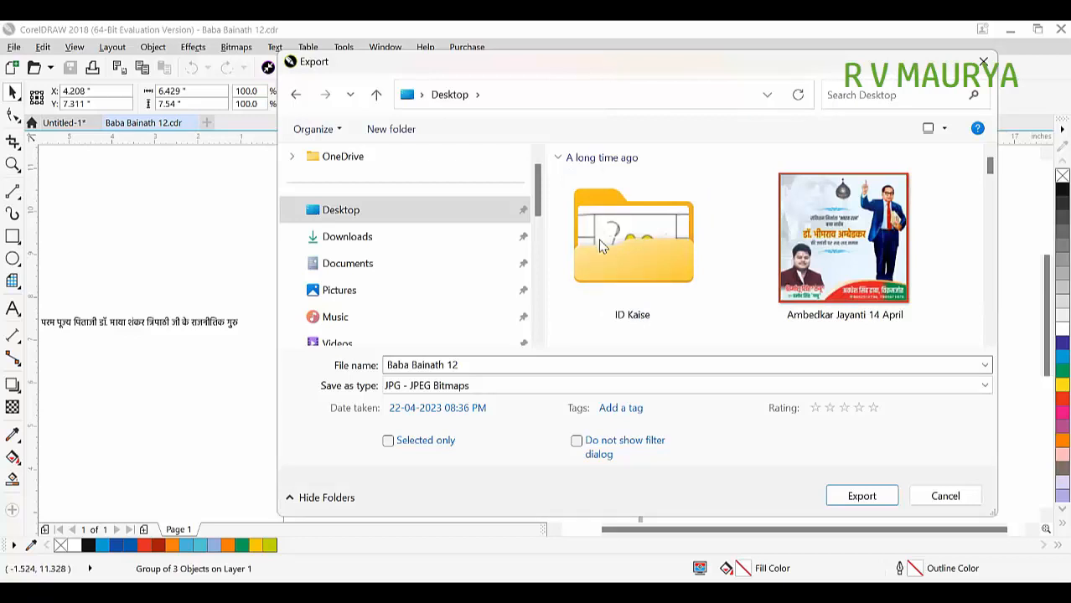
left_click_drag(599, 240, 566, 389)
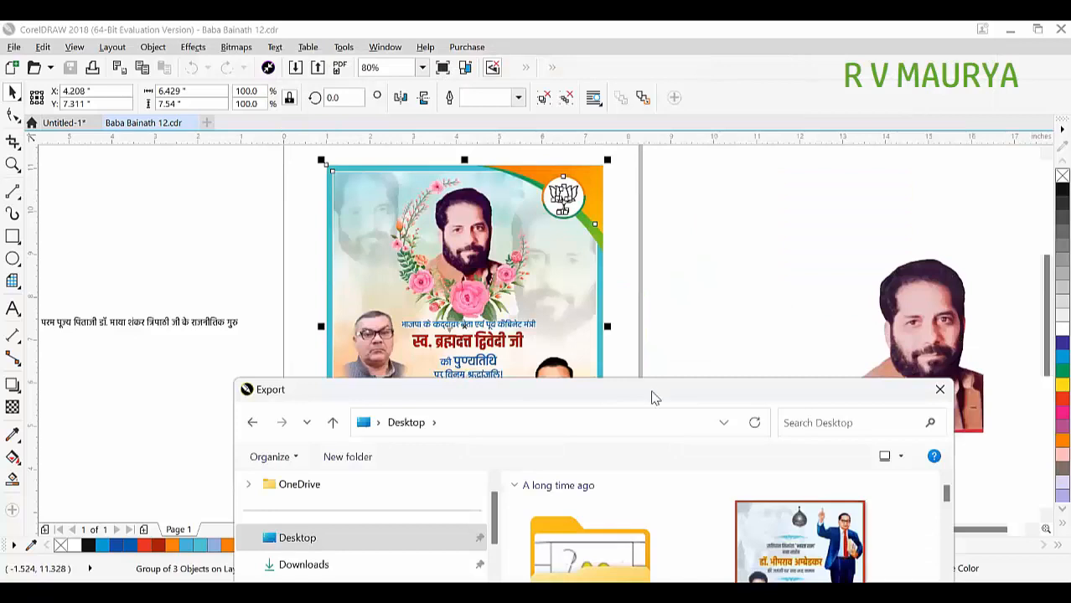
left_click_drag(654, 398, 660, 56)
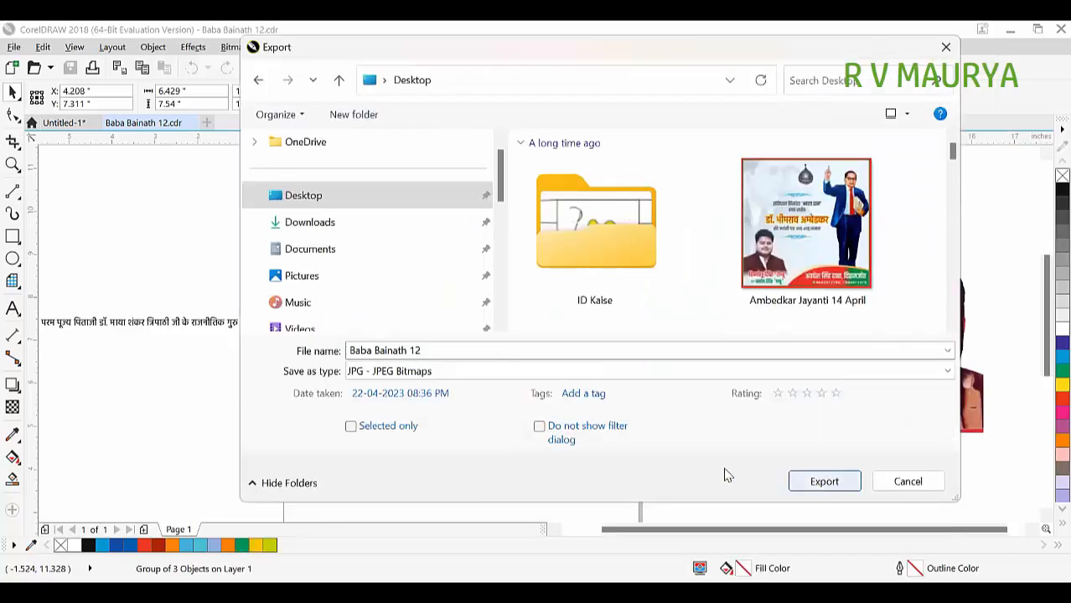
left_click(410, 426)
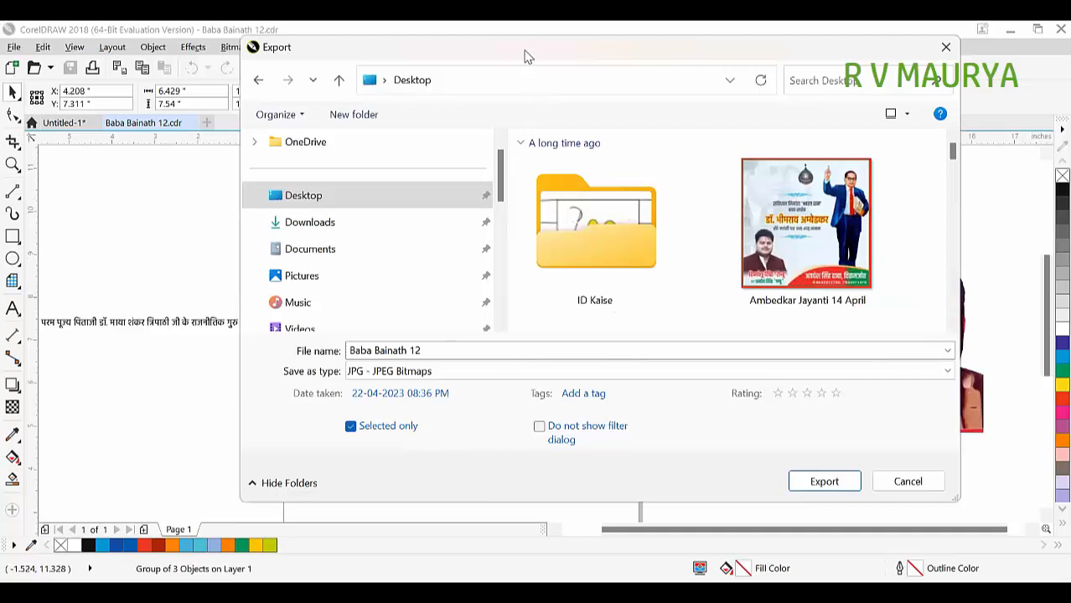
left_click_drag(526, 56, 549, 42)
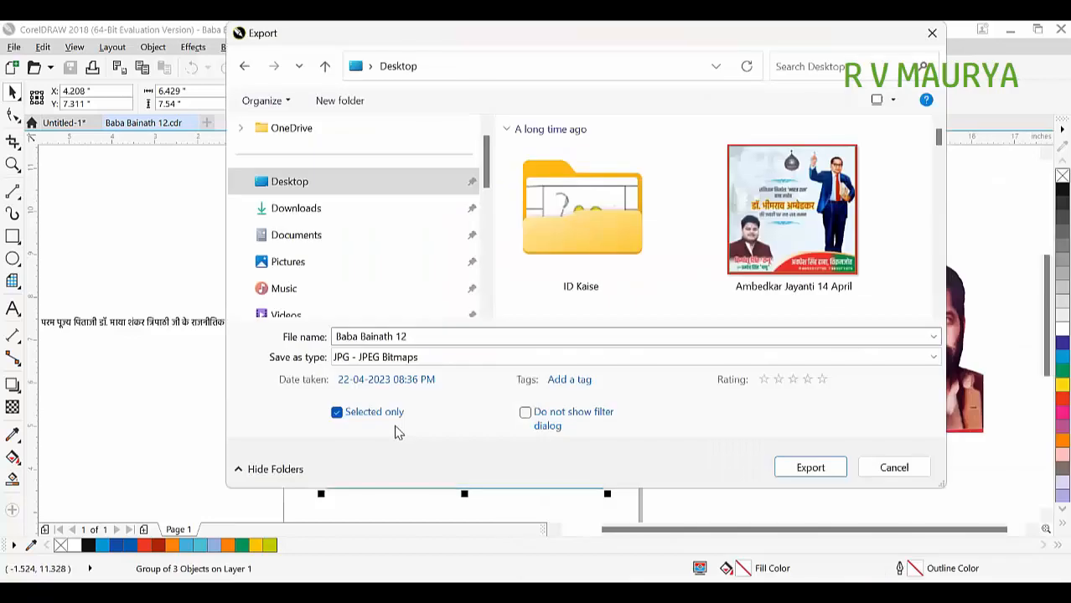
left_click(821, 473)
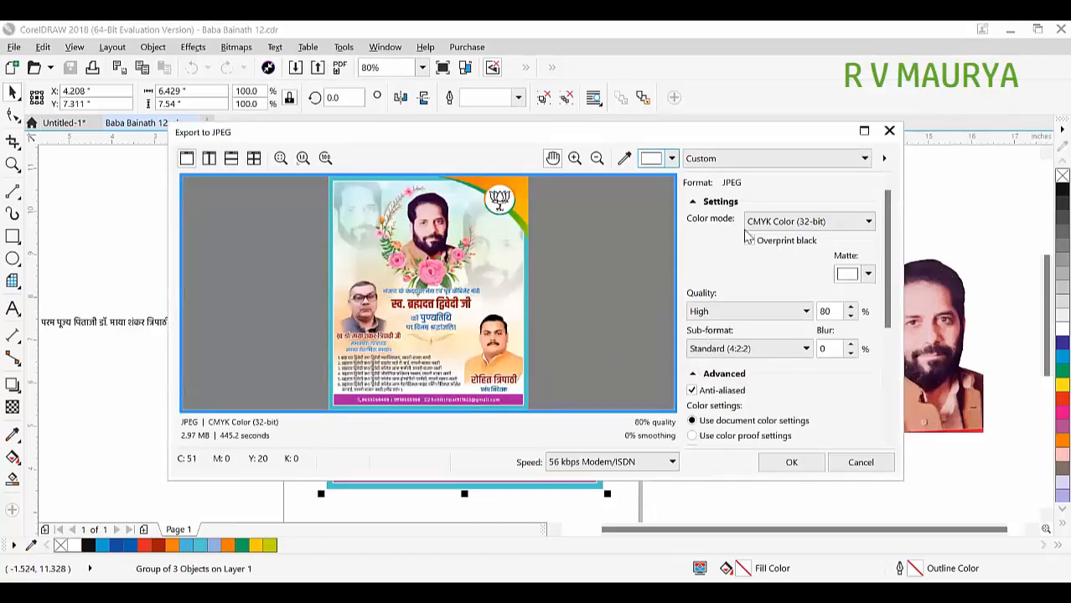
Set the JPEG color mode to RGB Color (24-bit) and complete the export at a resolution of 300.
left_click(846, 225)
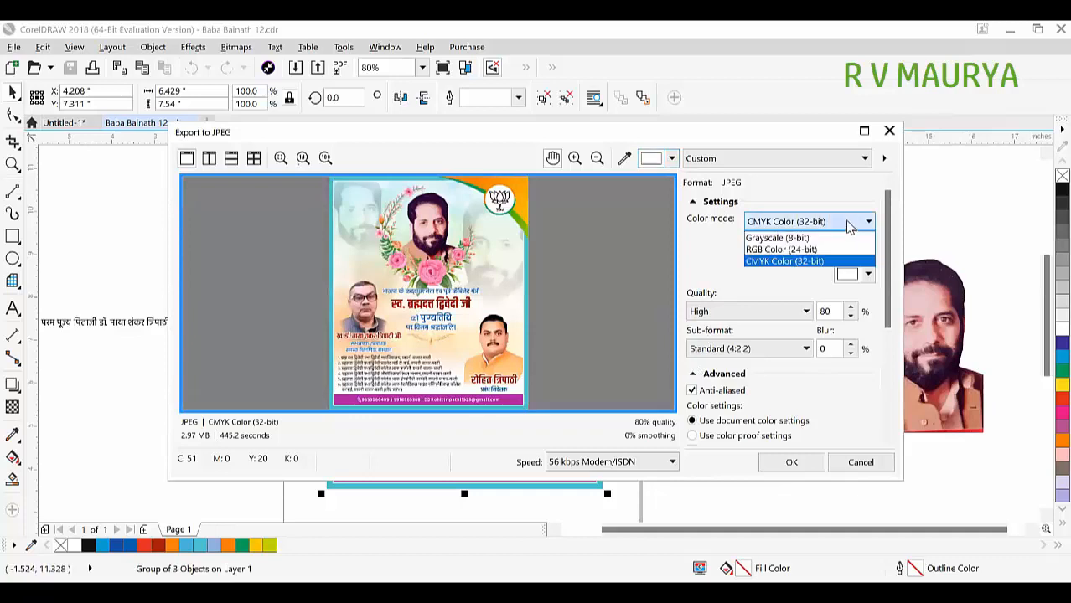
left_click(792, 256)
left_click_drag(888, 220, 894, 376)
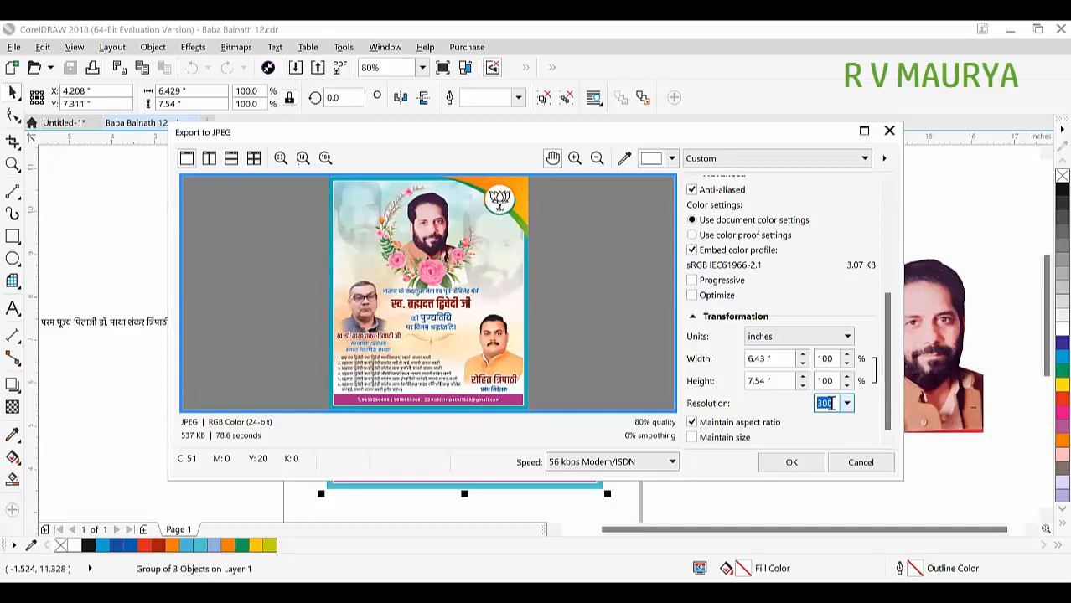
left_click(812, 465)
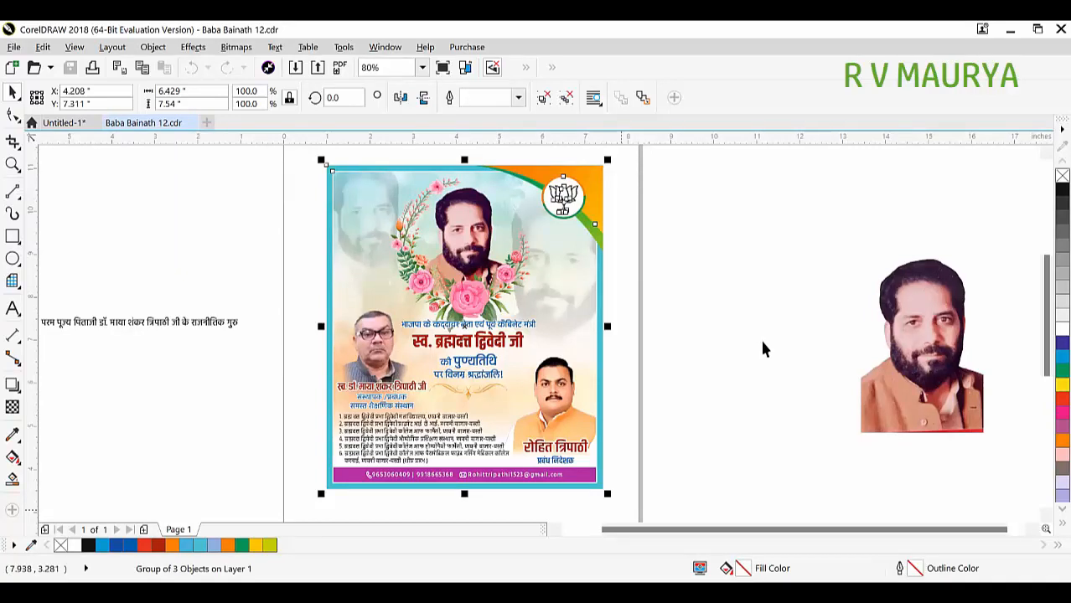
Open the exported Baba Bainath 12 image from the desktop, inspect its quality up close and close it.
key("super+d")
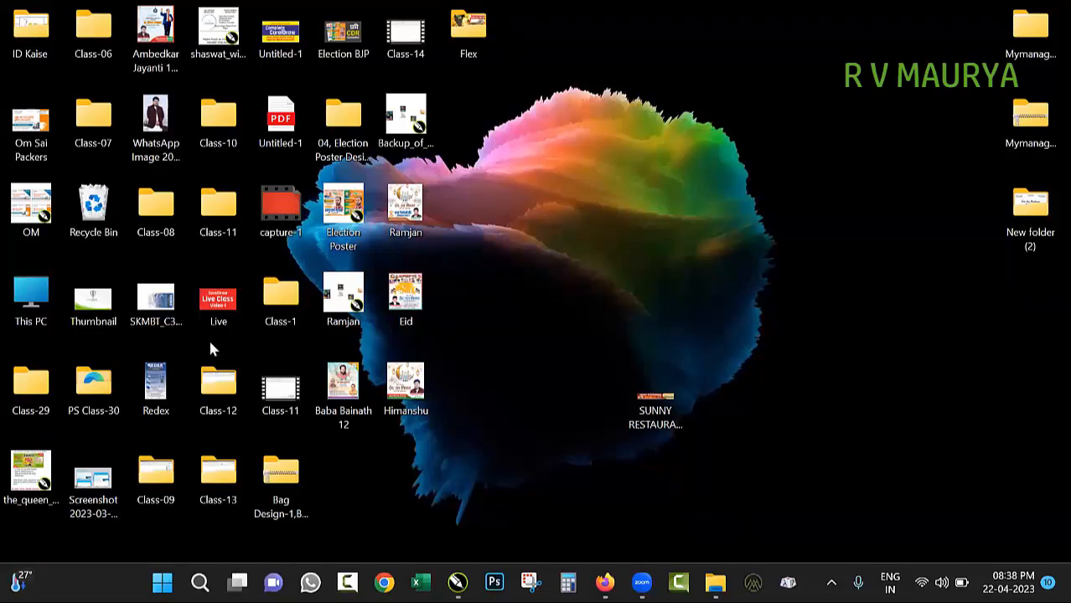
double_click(343, 381)
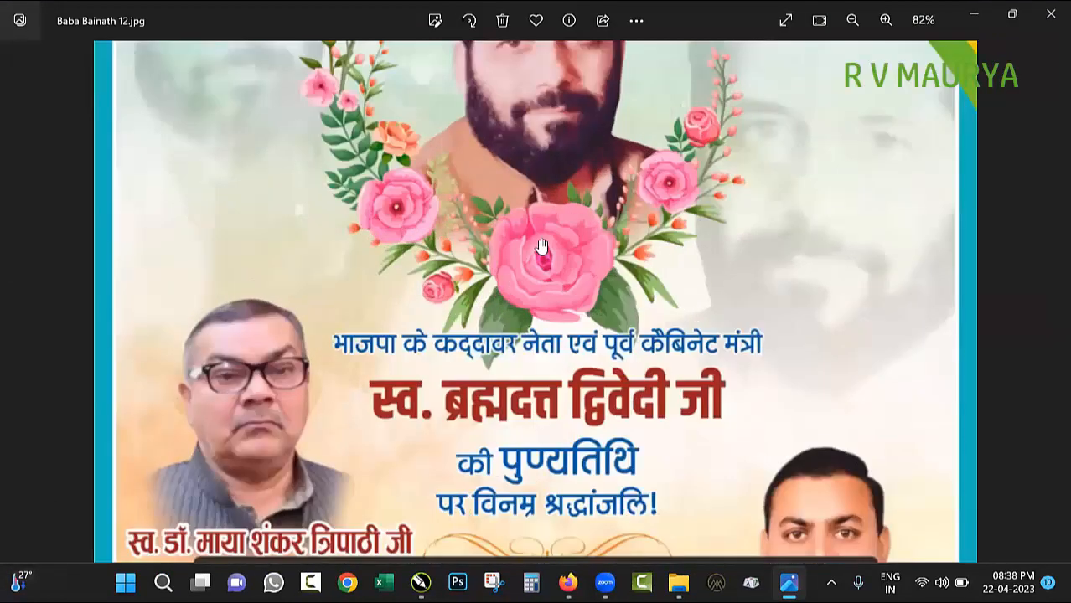
left_click_drag(543, 283, 546, 211)
scroll(546, 211, "down", 2)
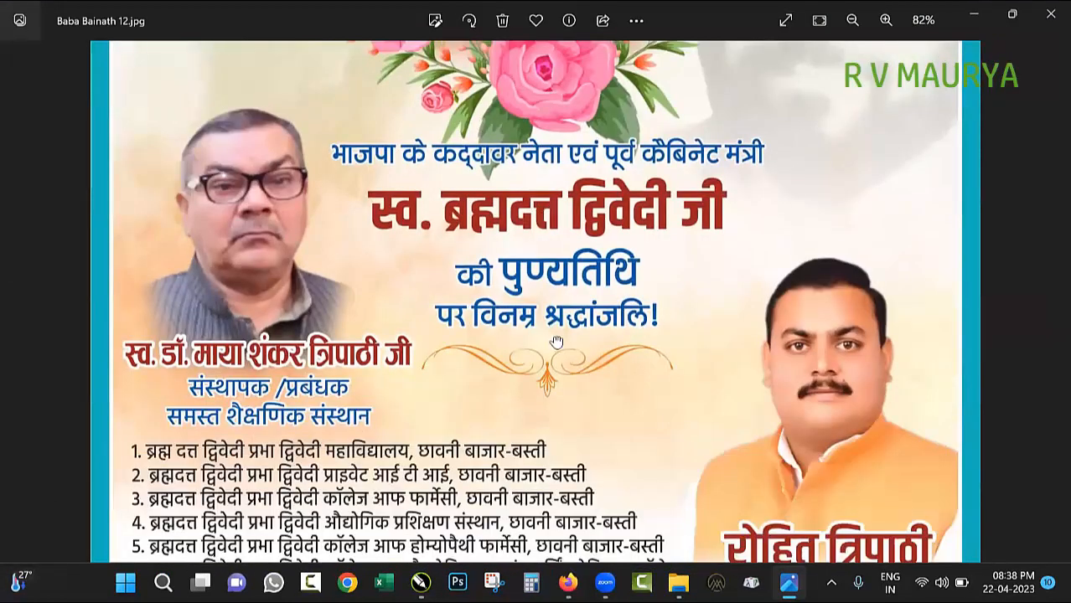
scroll(568, 264, "down", 1)
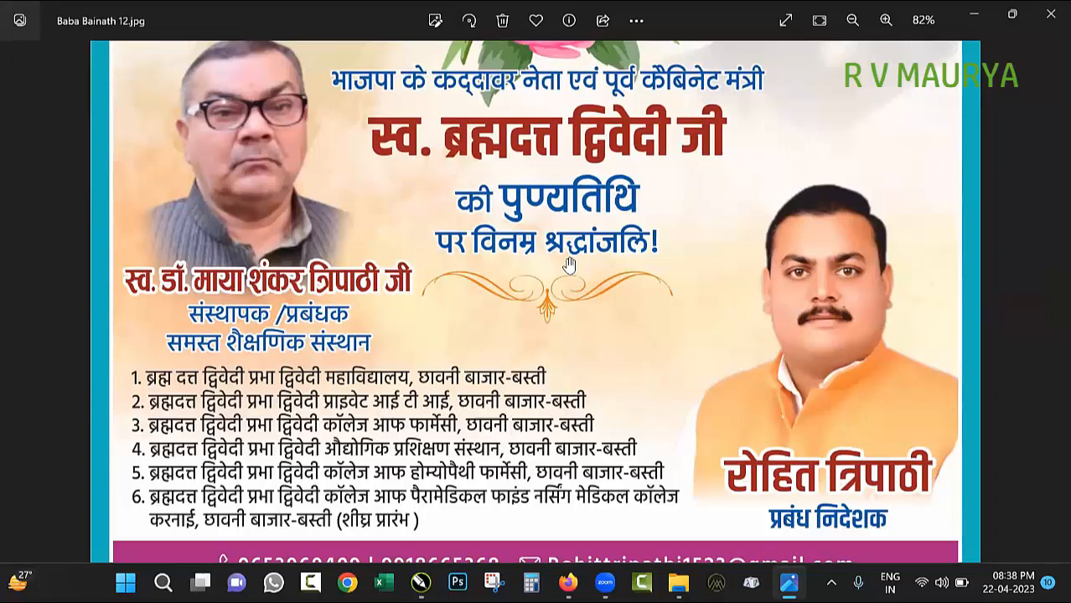
scroll(462, 224, "down", 3)
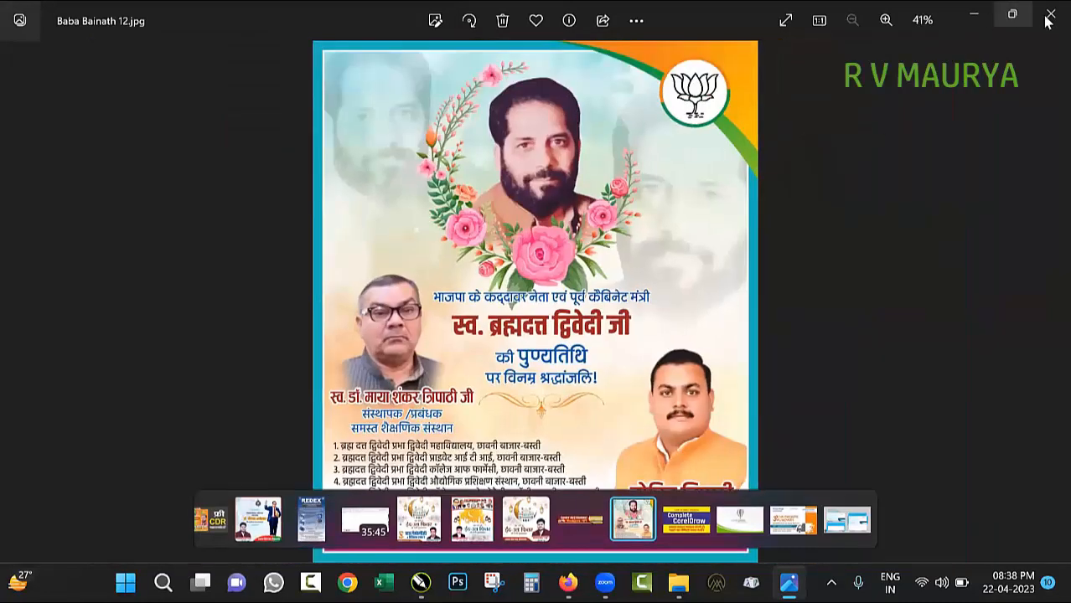
left_click(1050, 13)
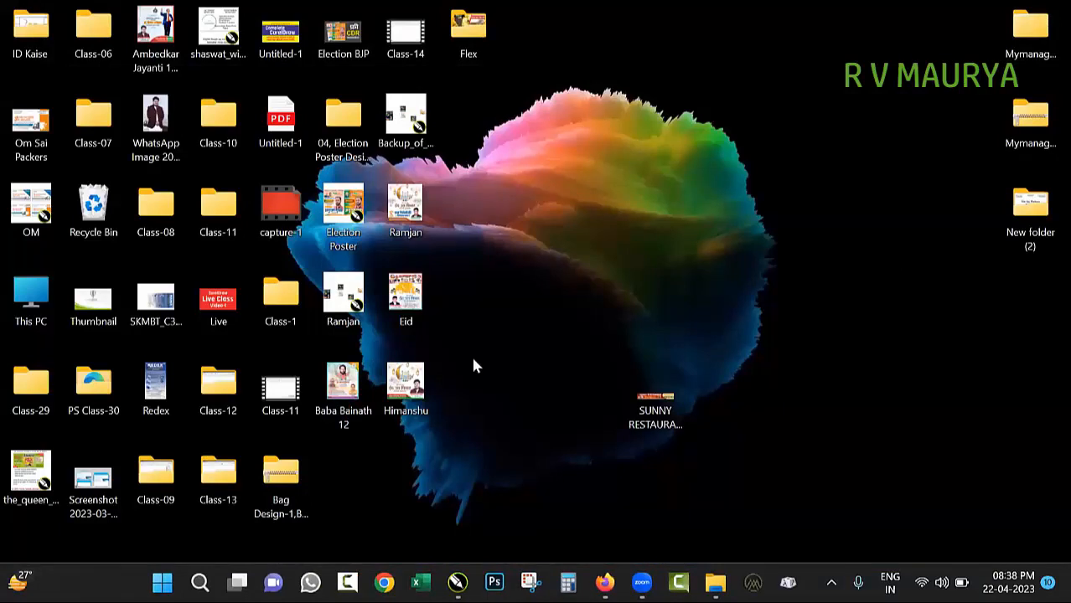
Switch back to CorelDRAW and publish the drawing to the Desktop as a PDF named Baba Bainath 12.
key("alt+Tab")
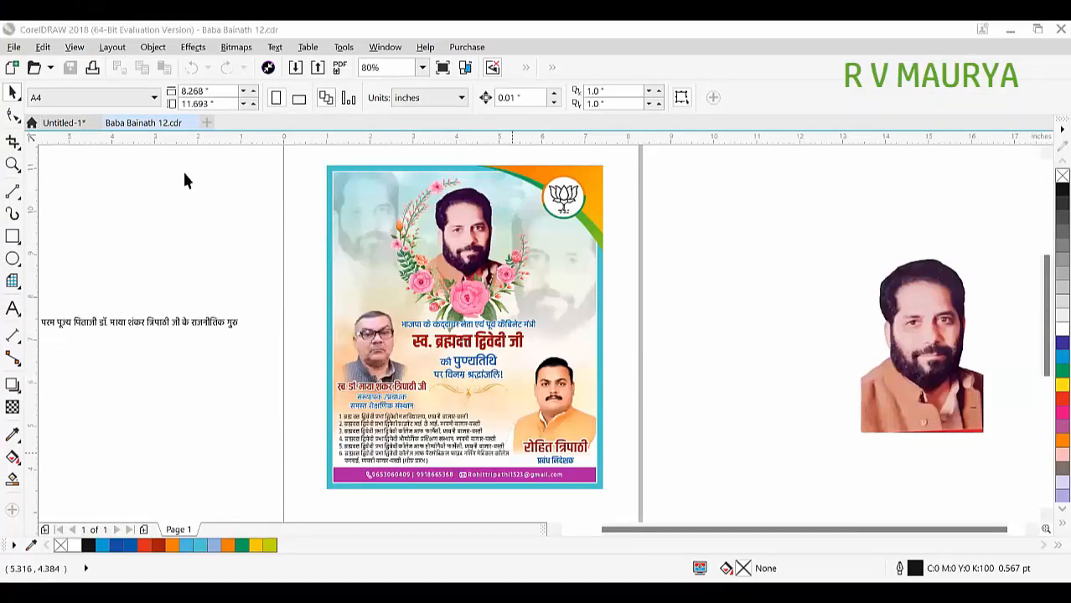
key("alt+f")
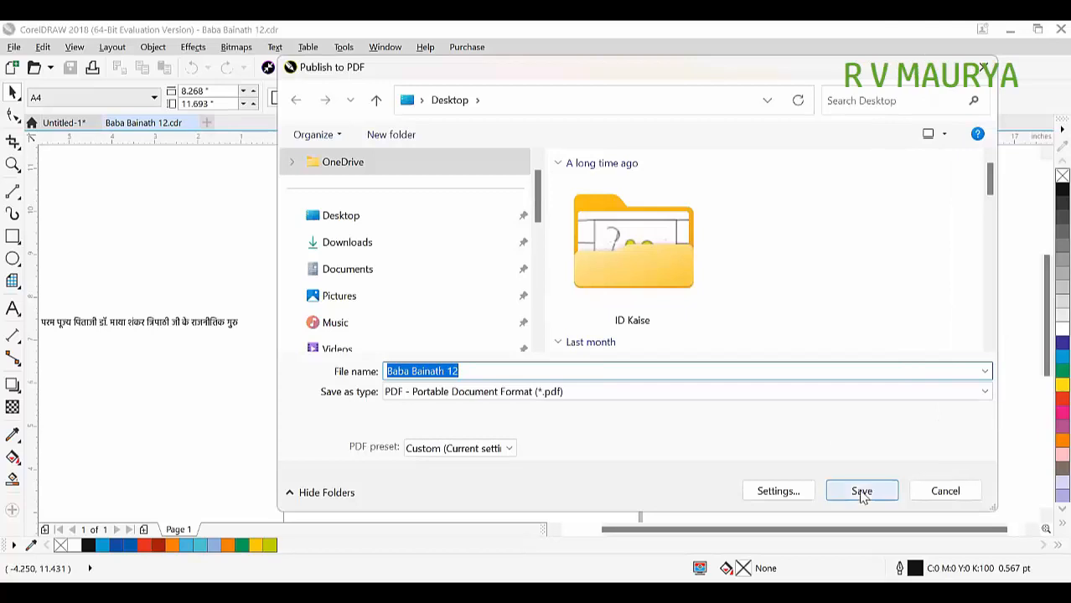
left_click(356, 216)
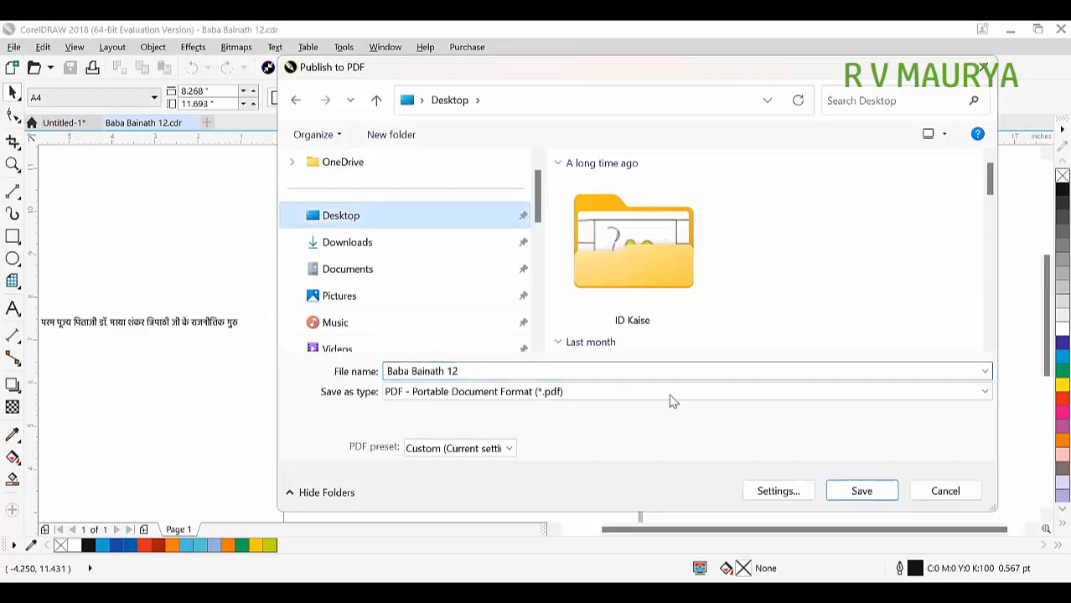
left_click(858, 495)
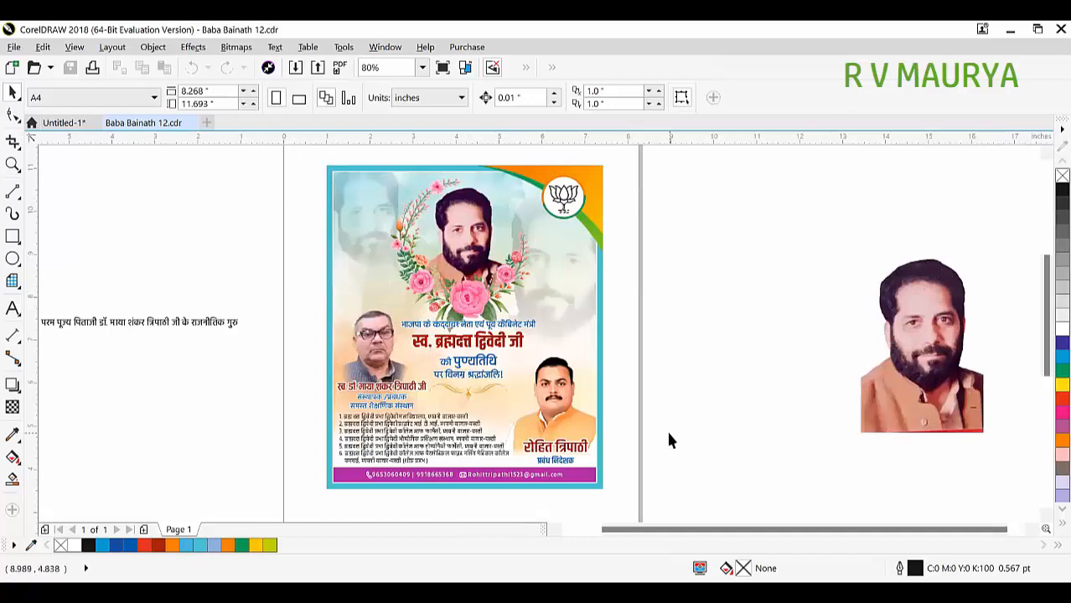
Open the published Baba Bainath 12 PDF from the desktop, inspect its page at different zoom levels and close it.
key("super+d")
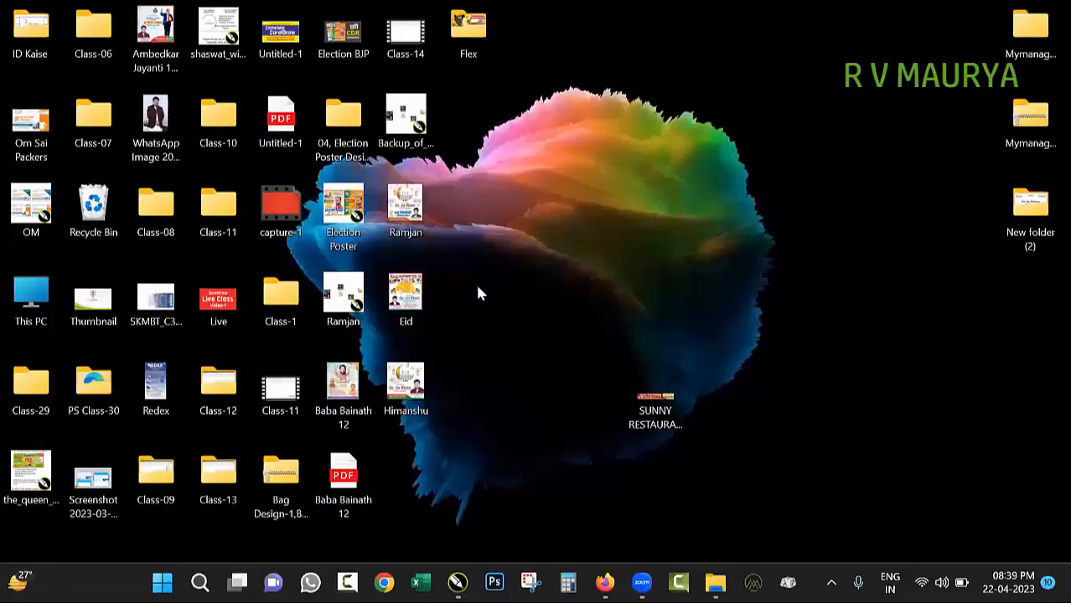
double_click(350, 475)
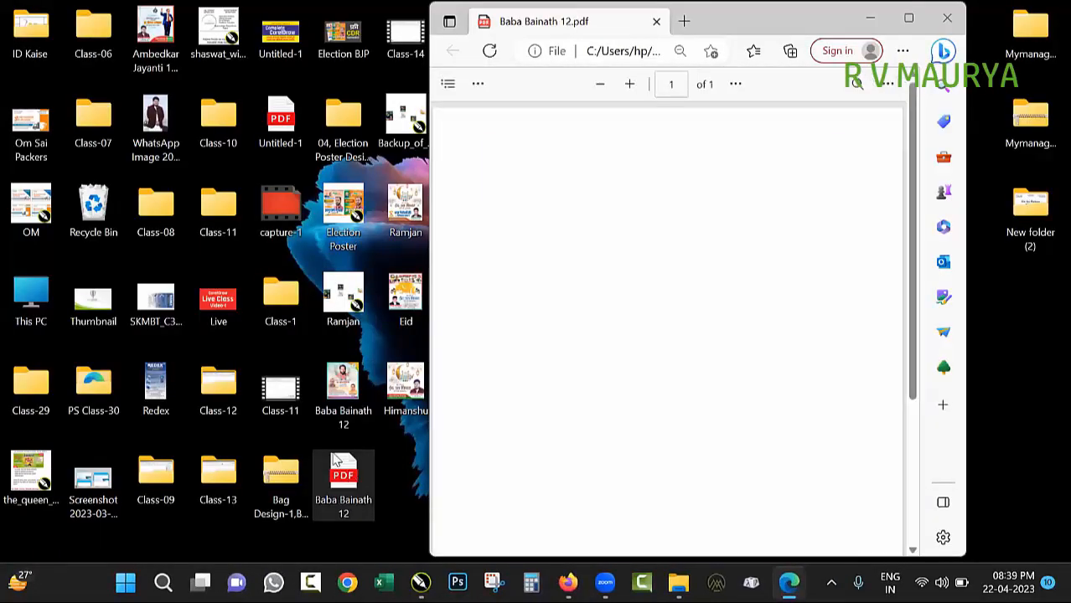
scroll(751, 274, "down", 3)
scroll(684, 260, "down", 3, "ctrl")
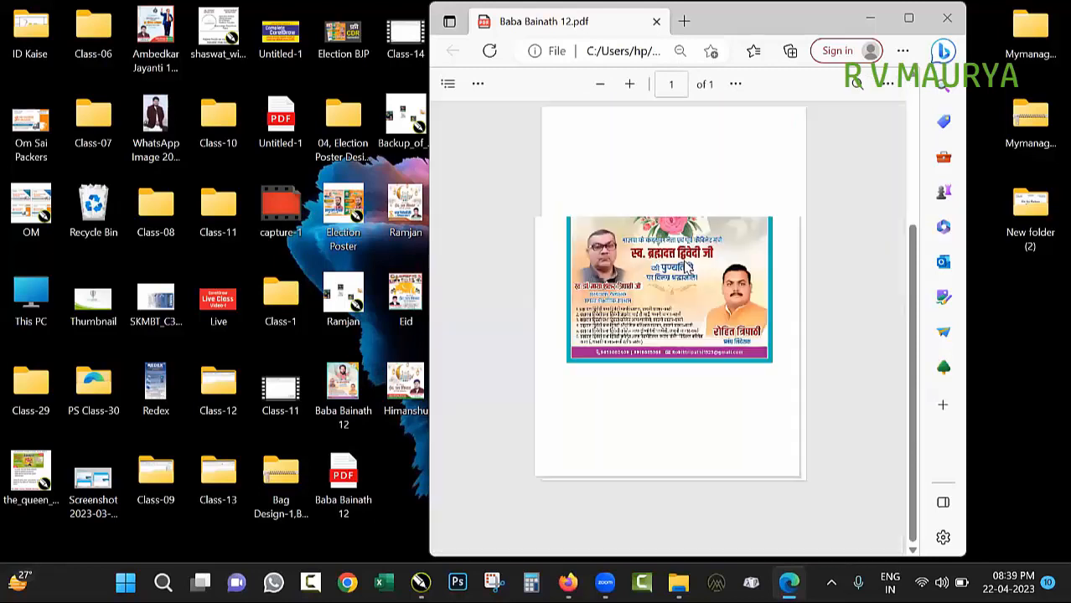
scroll(685, 261, "down", 2, "ctrl")
scroll(683, 198, "up", 2, "ctrl")
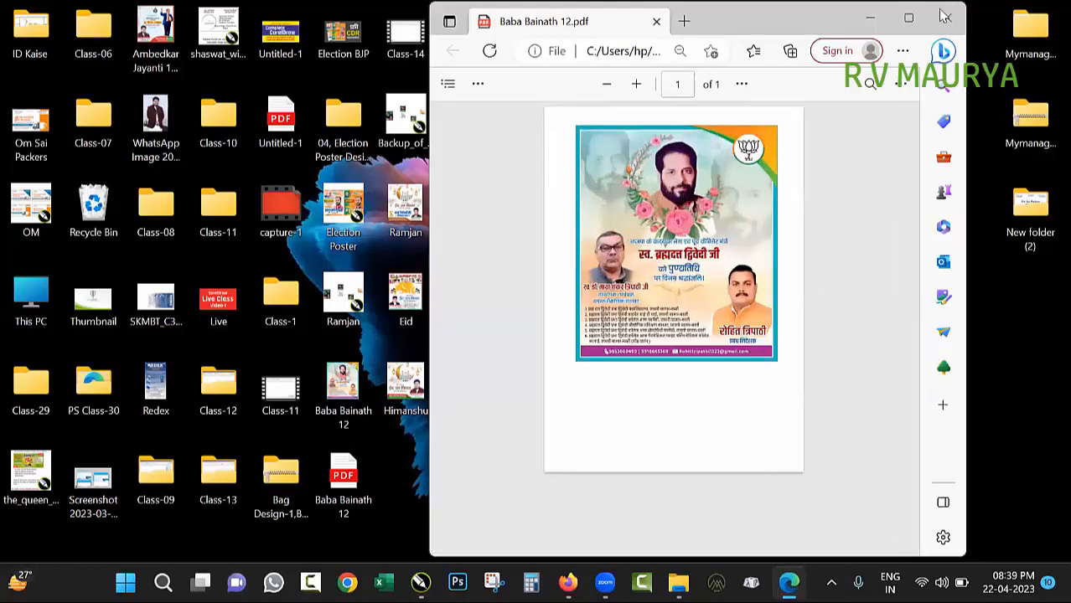
left_click(944, 17)
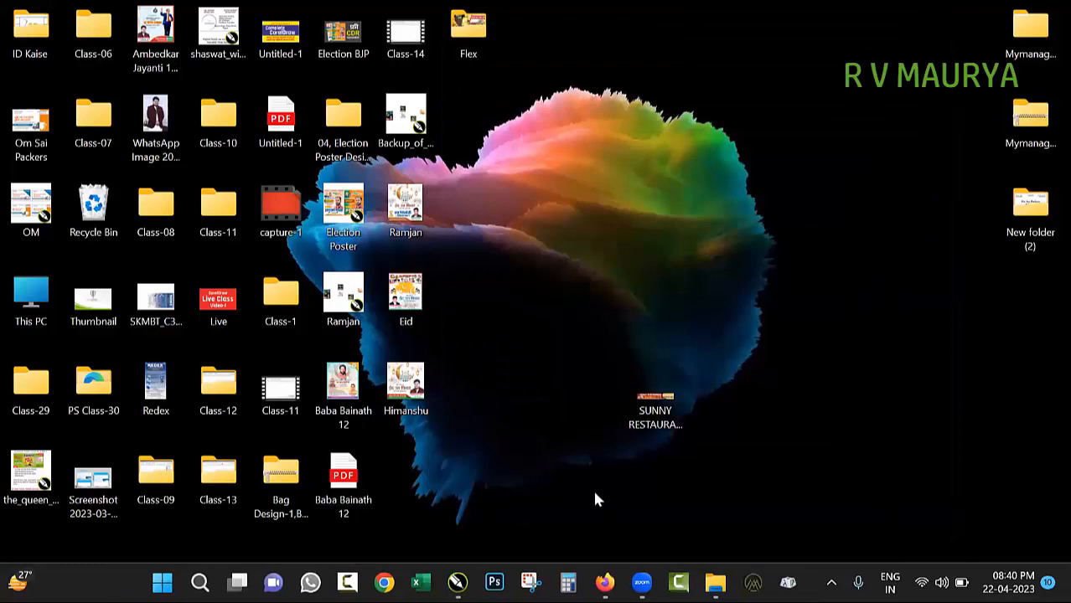
Switch back to CorelDRAW, add pages up to Page 3 and draw a cyan-filled rectangle about 5.37 by 5.91 inches there.
key("alt+Tab")
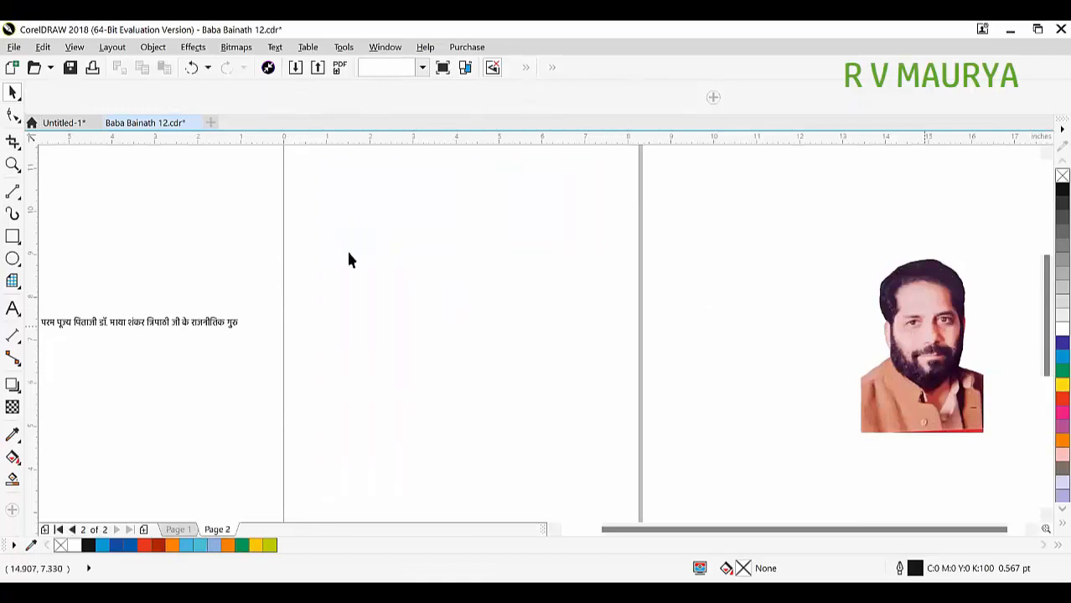
left_click_drag(347, 255, 496, 303)
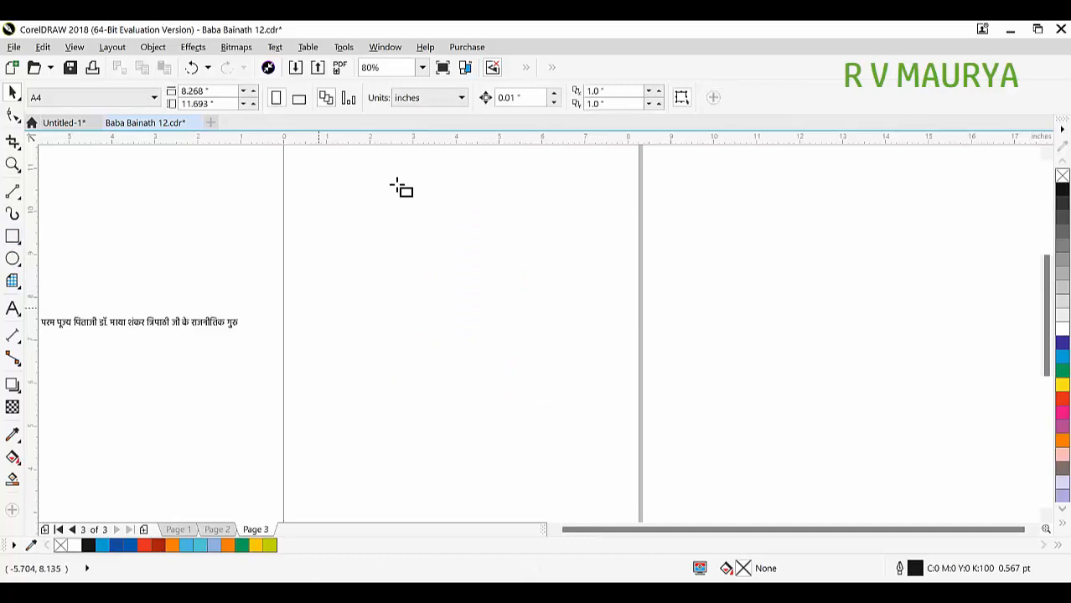
left_click_drag(363, 186, 594, 440)
left_click(1060, 358)
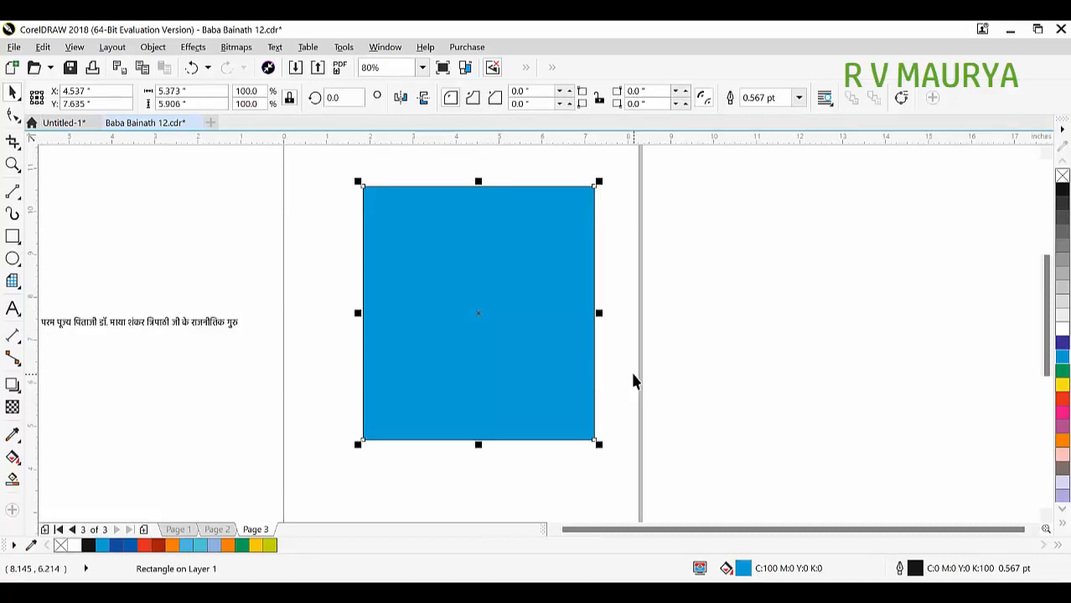
Start publishing the document to PDF on the Desktop as Baba Bainath 12 and open the PDF settings.
left_click(18, 47)
left_click(226, 192)
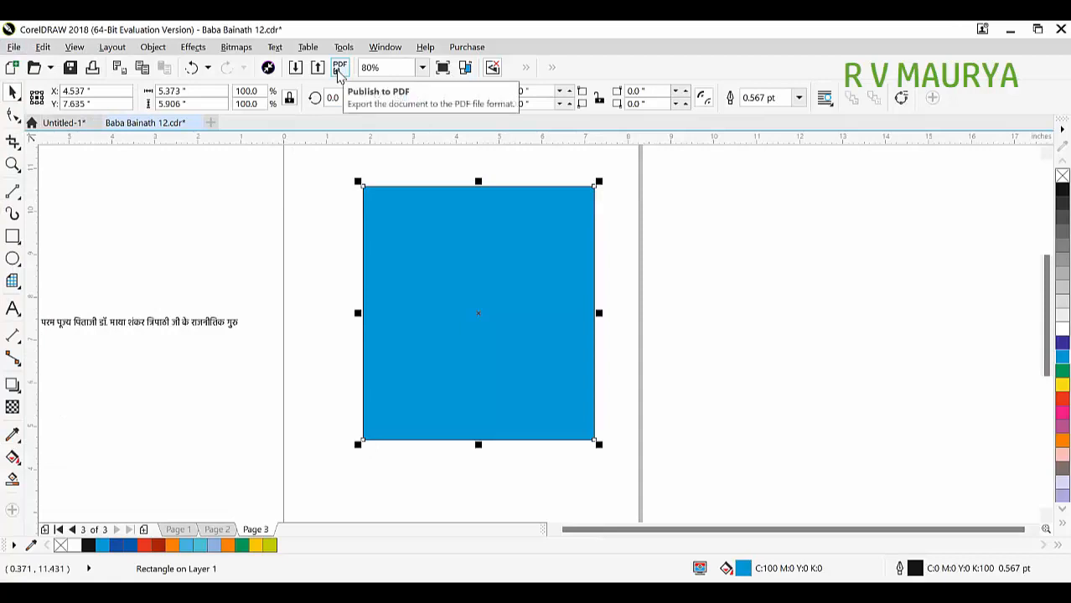
left_click(339, 72)
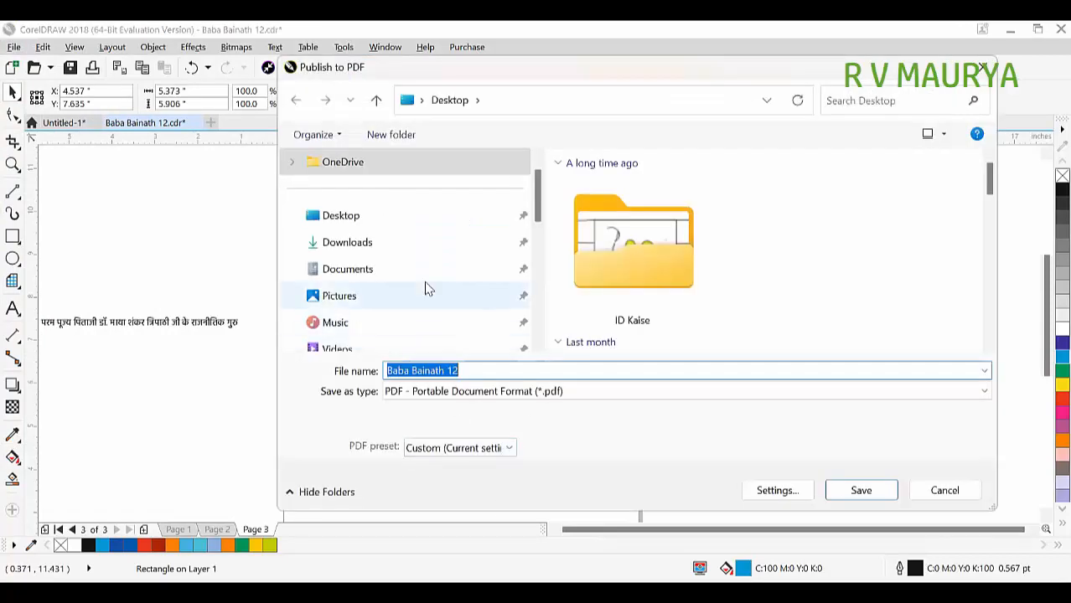
left_click(349, 224)
left_click(790, 496)
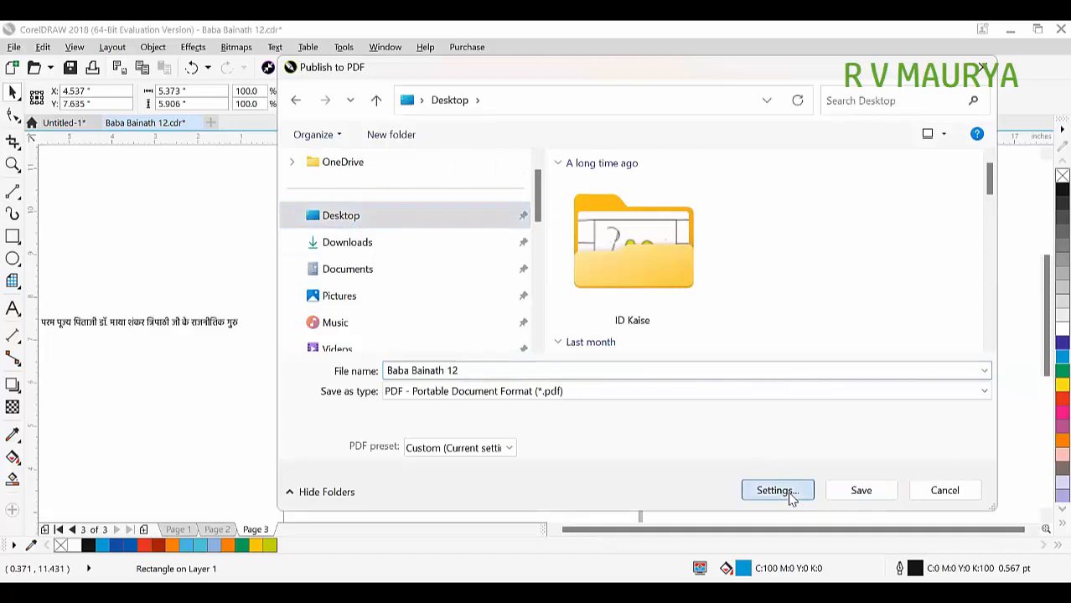
left_click(789, 495)
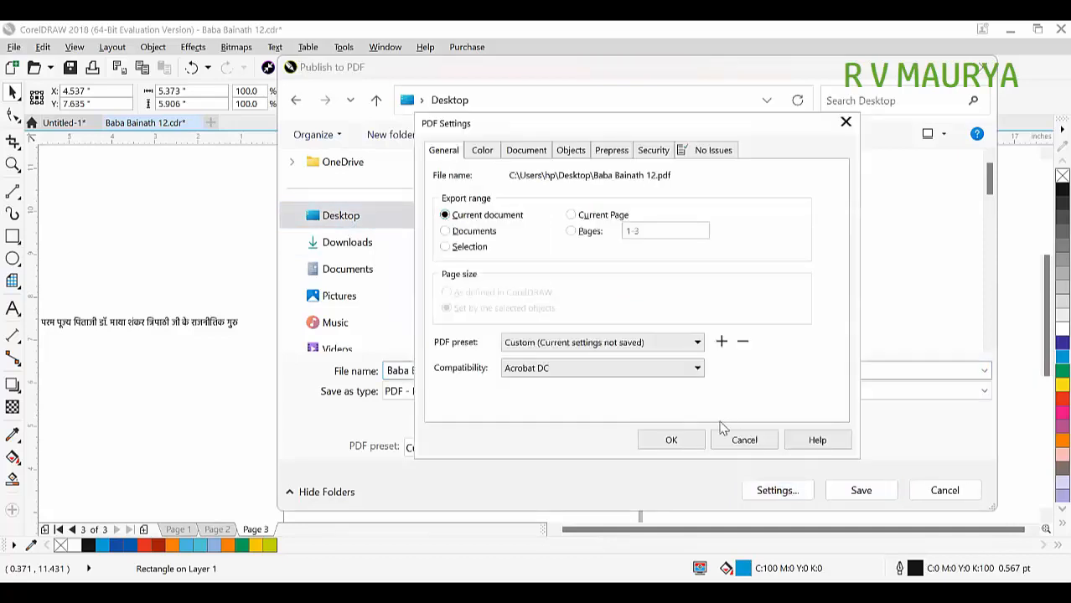
Set the PDF export range to Current document and save, replacing the existing Baba Bainath 12 PDF.
left_click(592, 219)
left_click(465, 219)
left_click(675, 445)
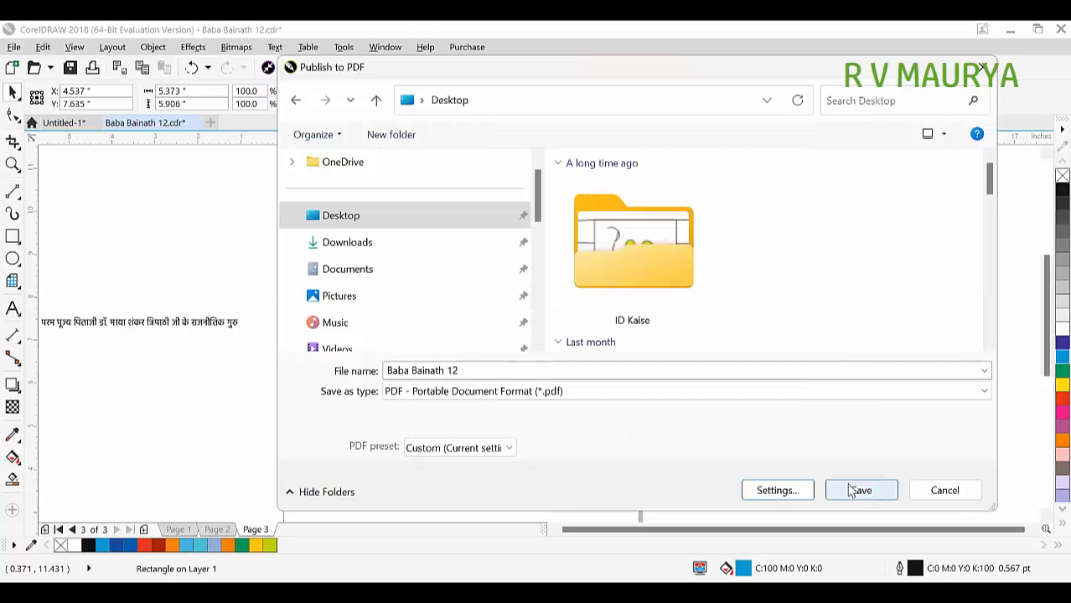
left_click(848, 488)
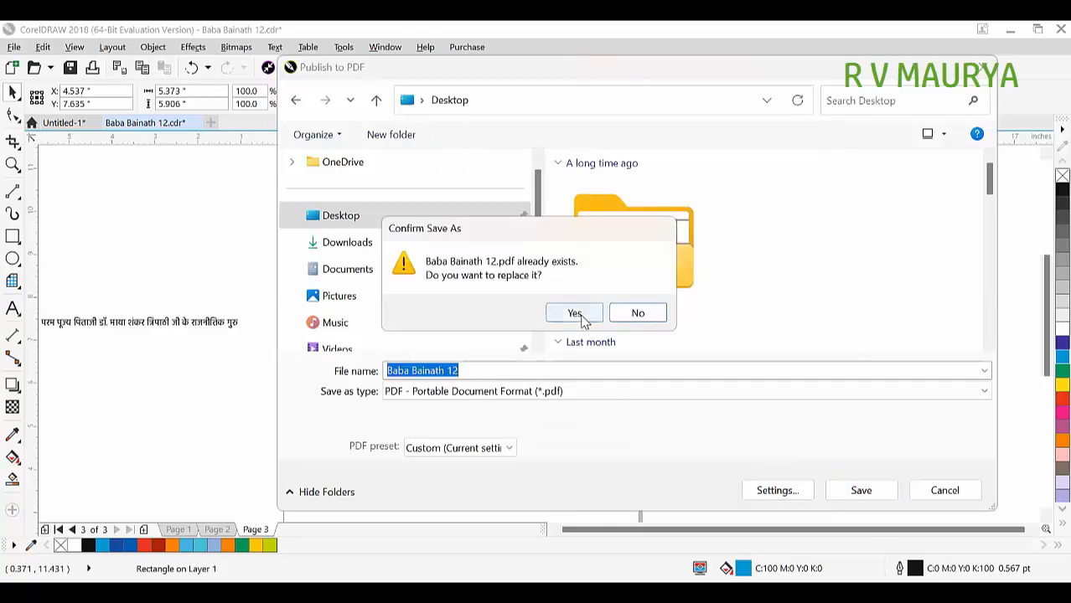
left_click(578, 315)
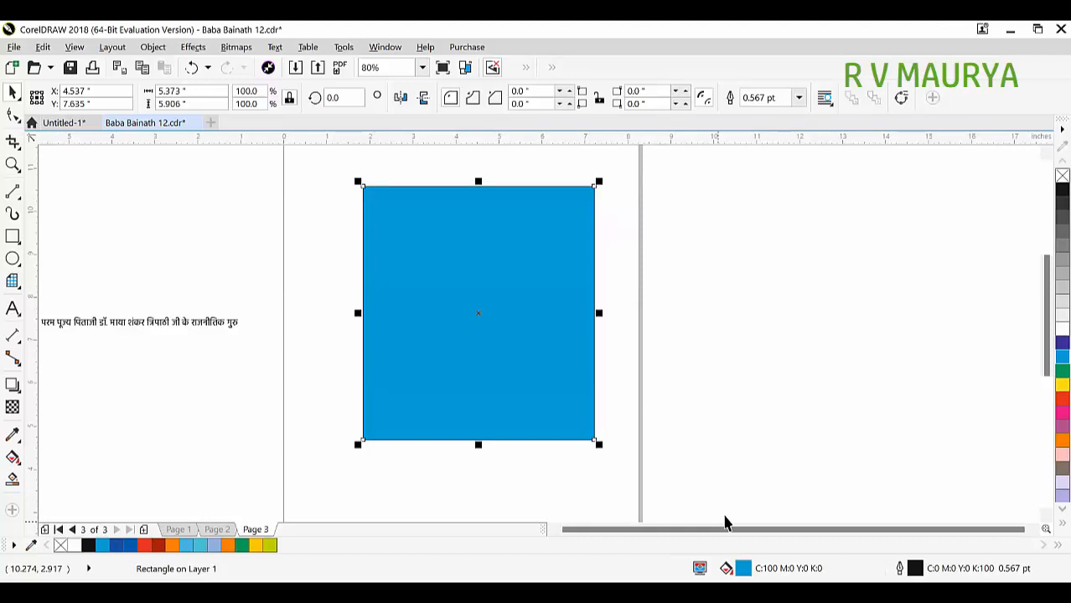
Open the republished Baba Bainath 12 PDF from the desktop, look through all its pages and close it.
key("super+d")
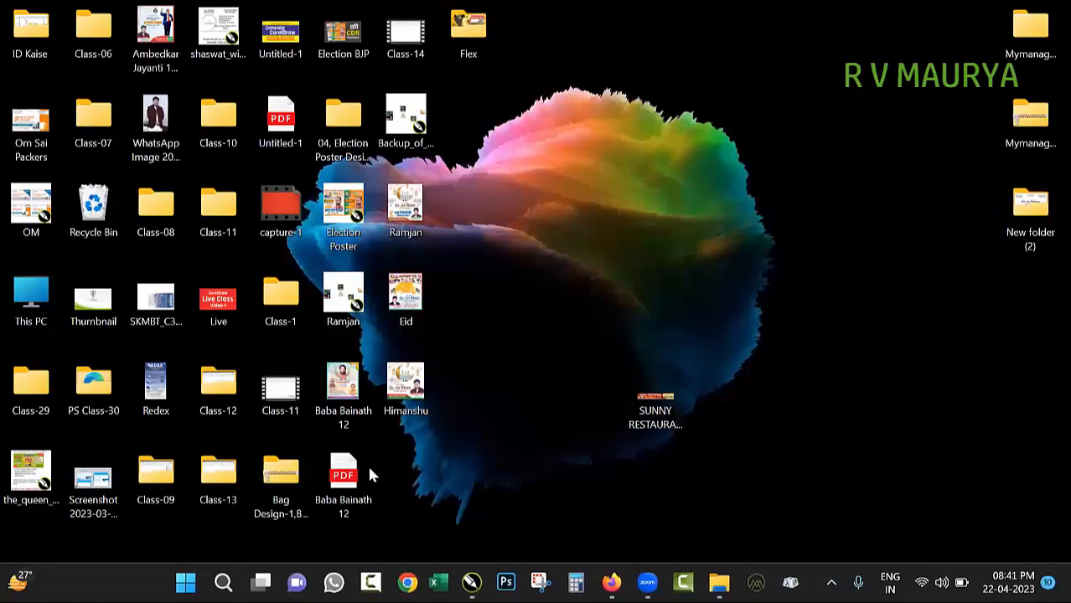
double_click(358, 473)
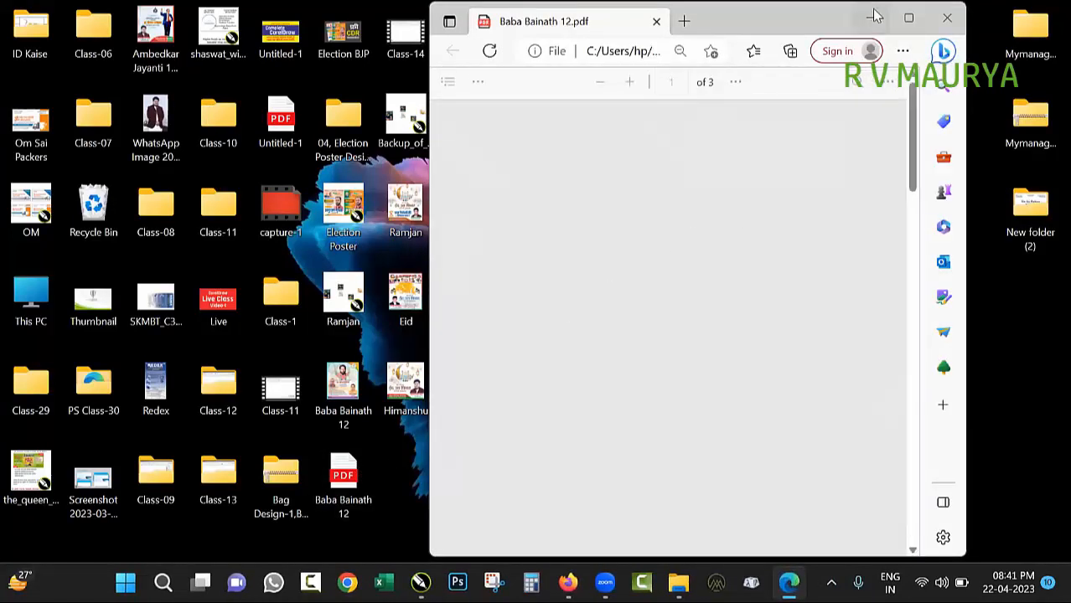
left_click(912, 18)
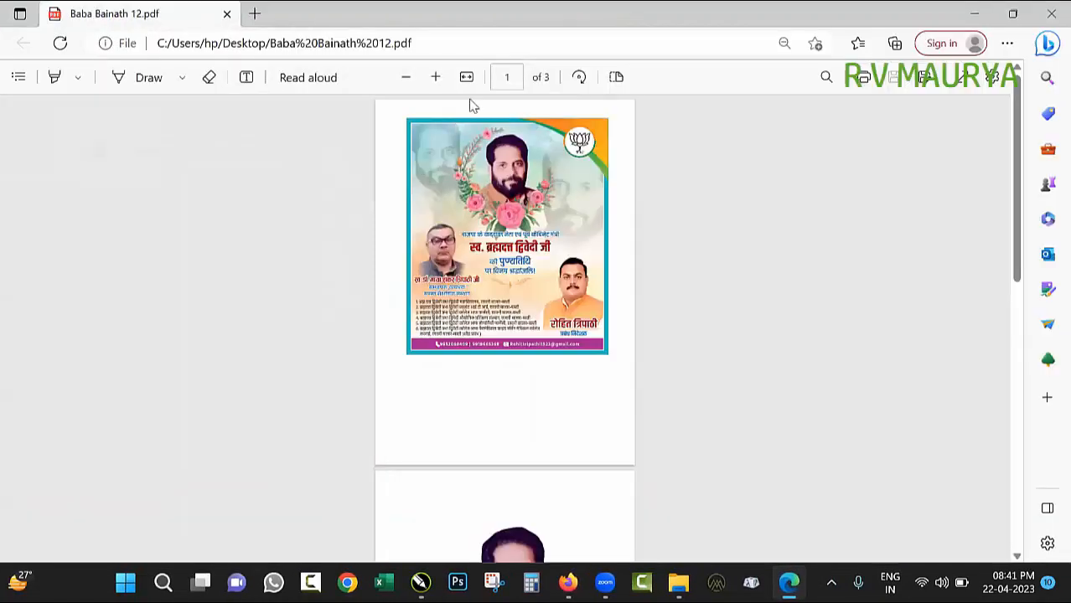
scroll(526, 214, "down", 8)
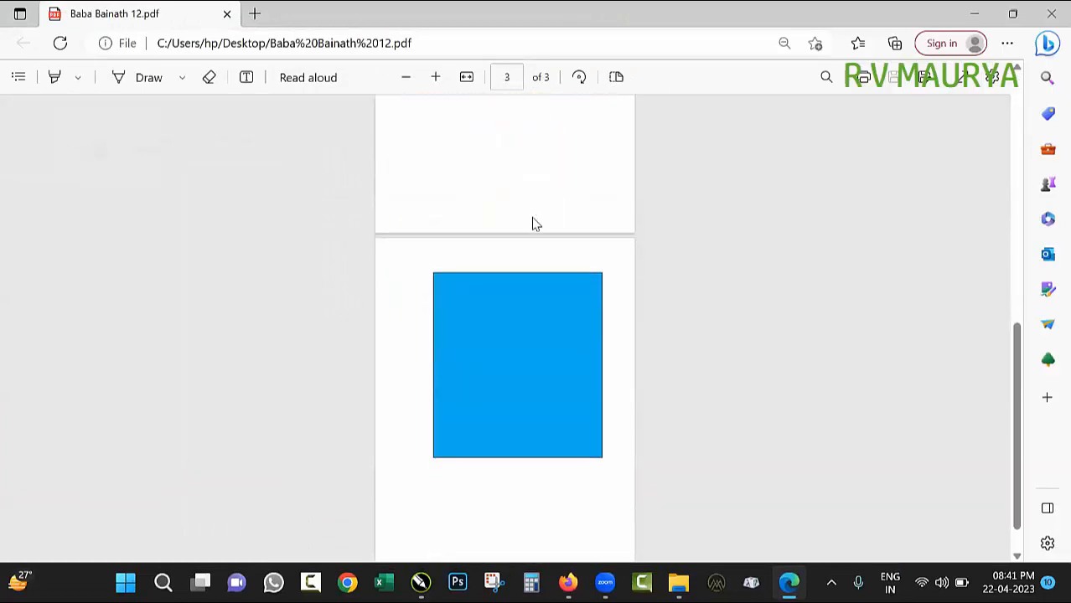
scroll(526, 250, "up", 8)
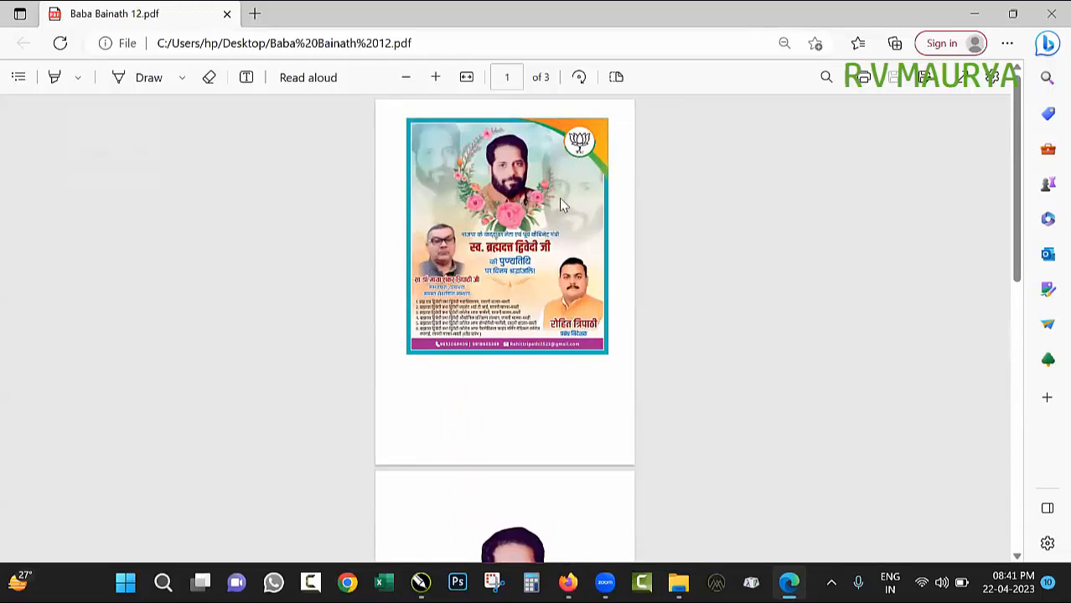
left_click(1051, 13)
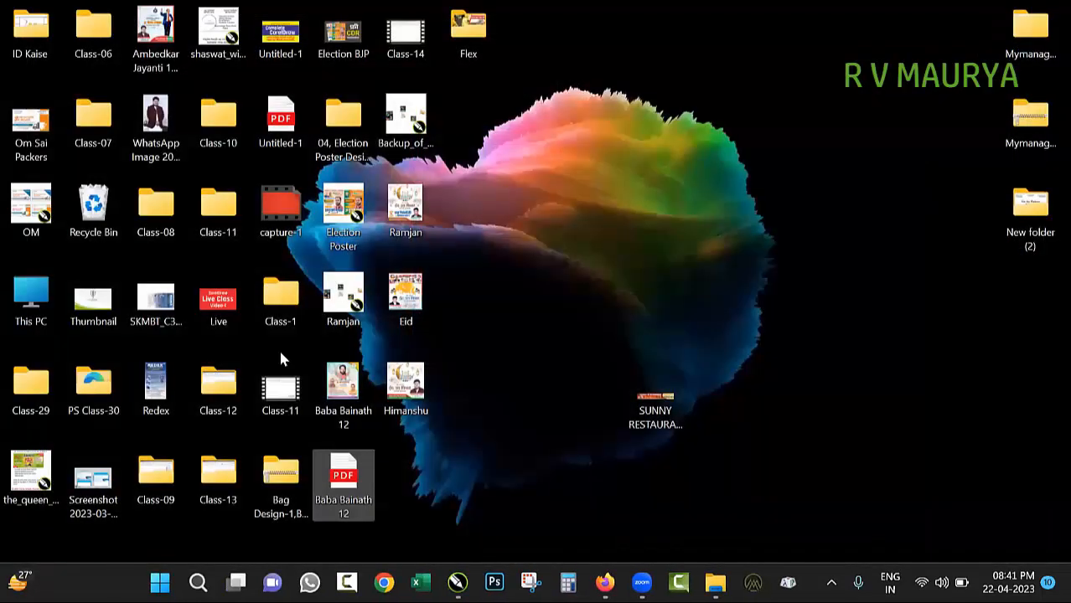
Switch back to CorelDRAW, examine Page 3 in the print preview and close the preview.
key("alt+Tab")
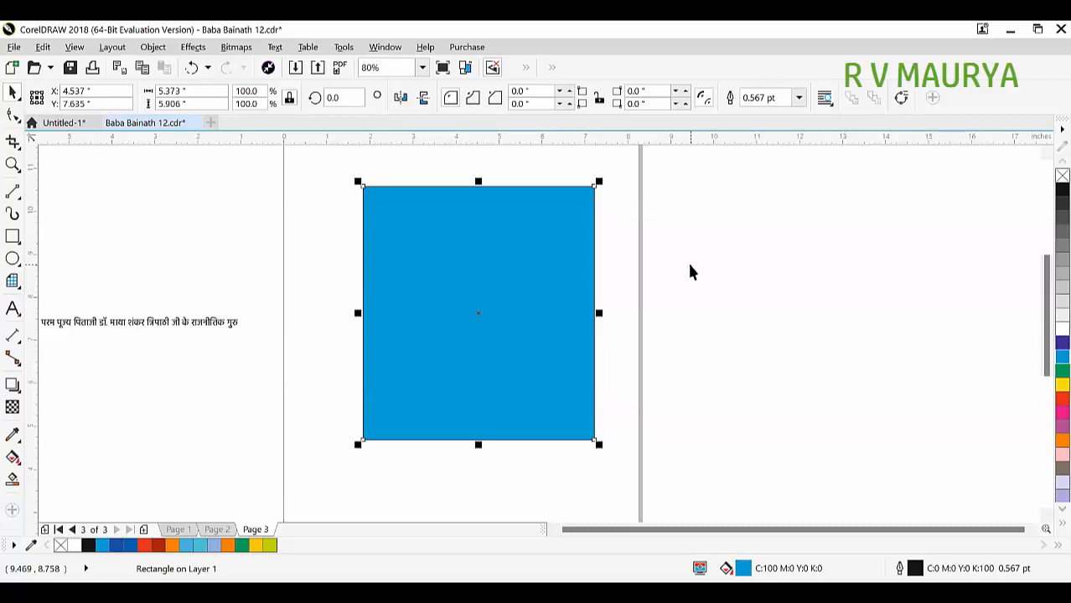
left_click(17, 48)
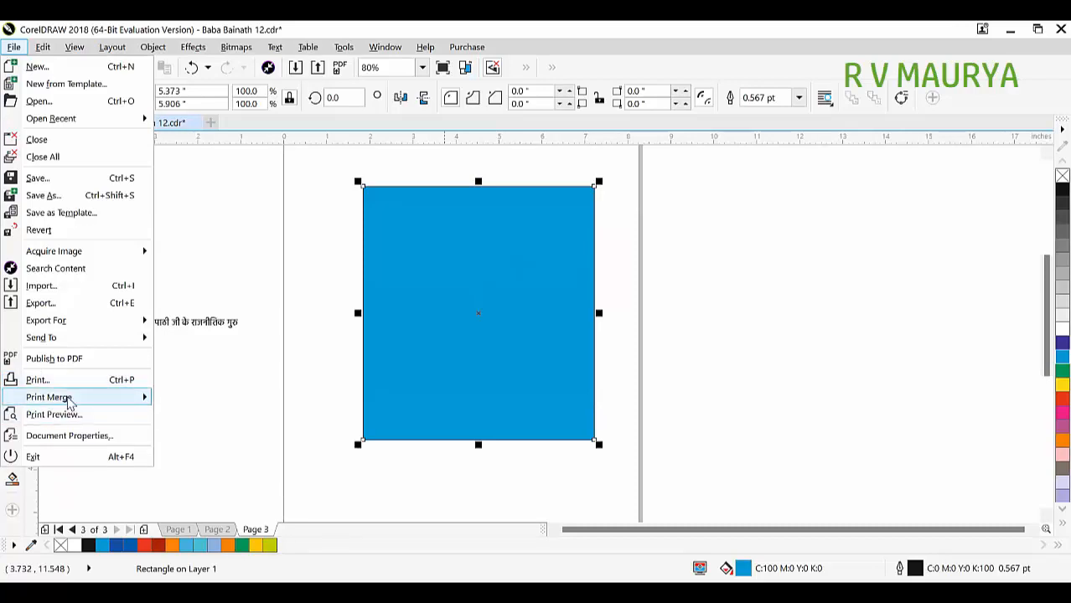
mouse_move(72, 401)
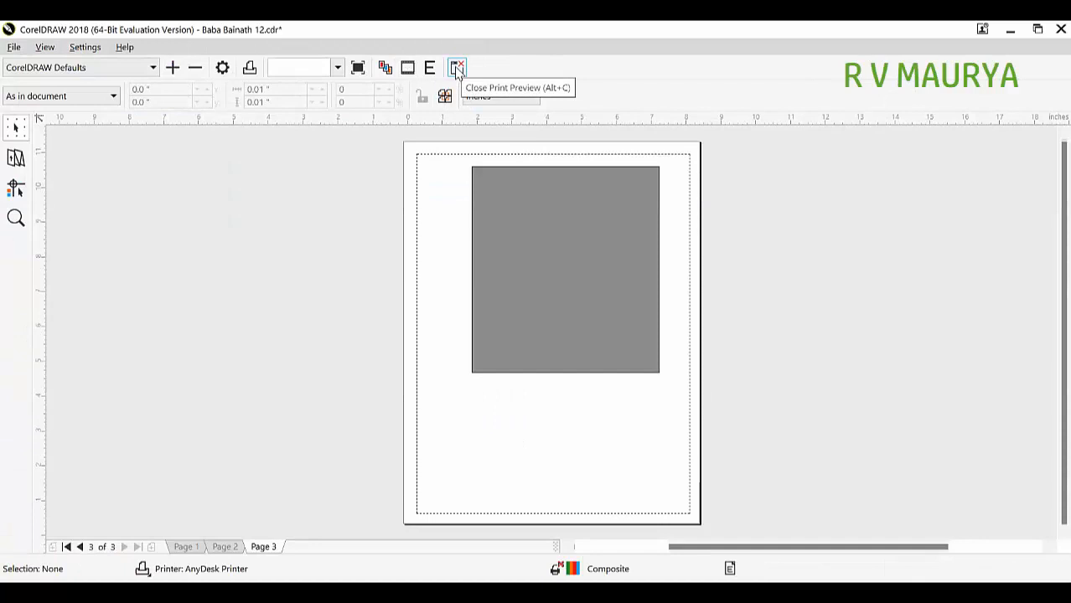
left_click(456, 68)
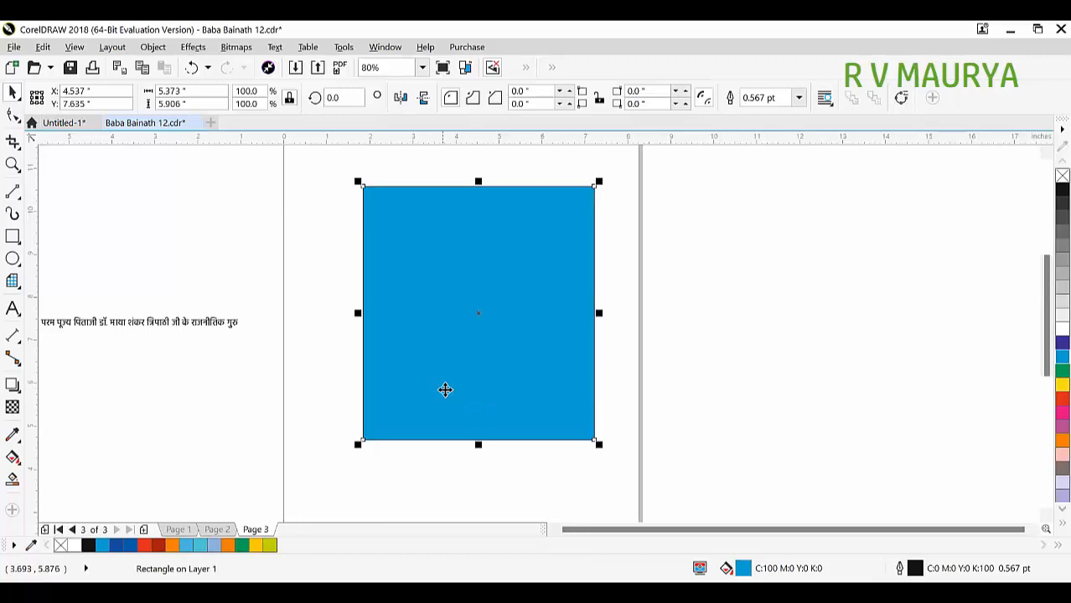
left_click(707, 274)
left_click(422, 219)
scroll(415, 247, "down", 2)
key("z")
left_click_drag(278, 176, 650, 458)
key("space")
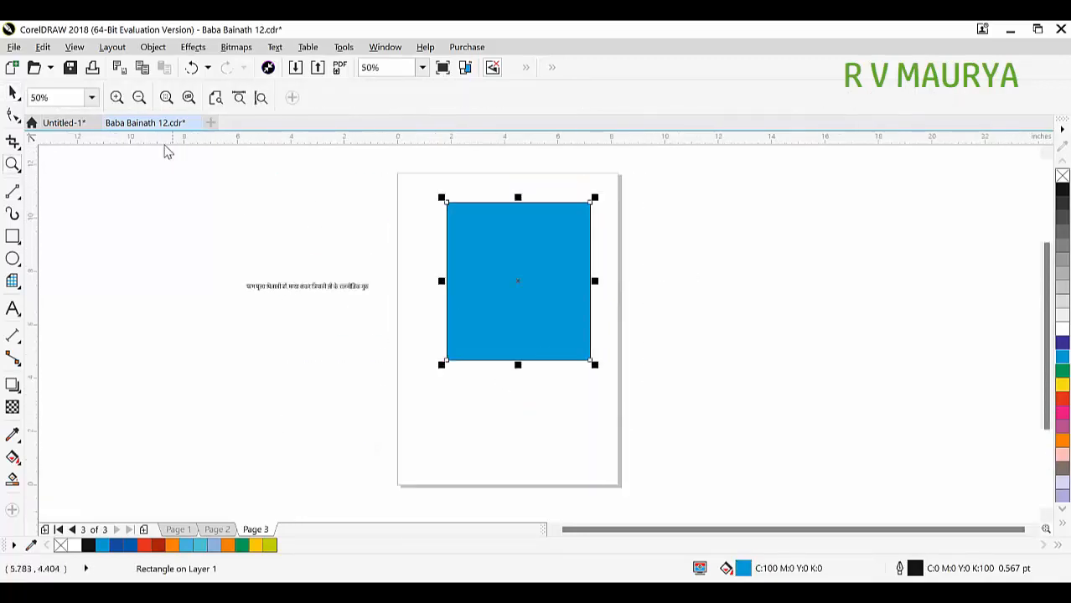
Create a new blank document alongside the open Baba Bainath 12 drawing.
left_click(210, 121)
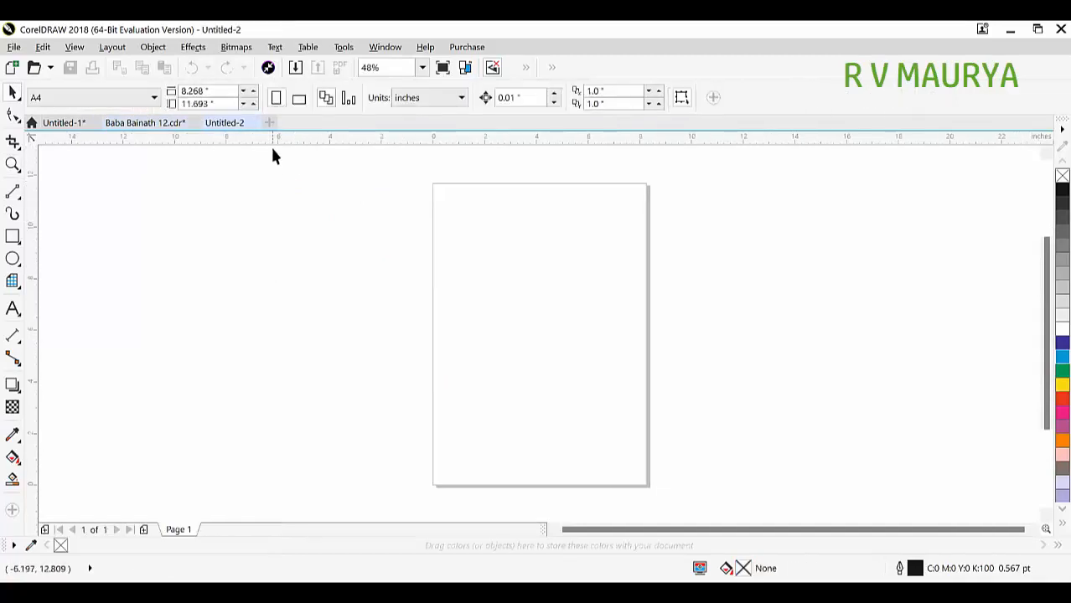
double_click(194, 90)
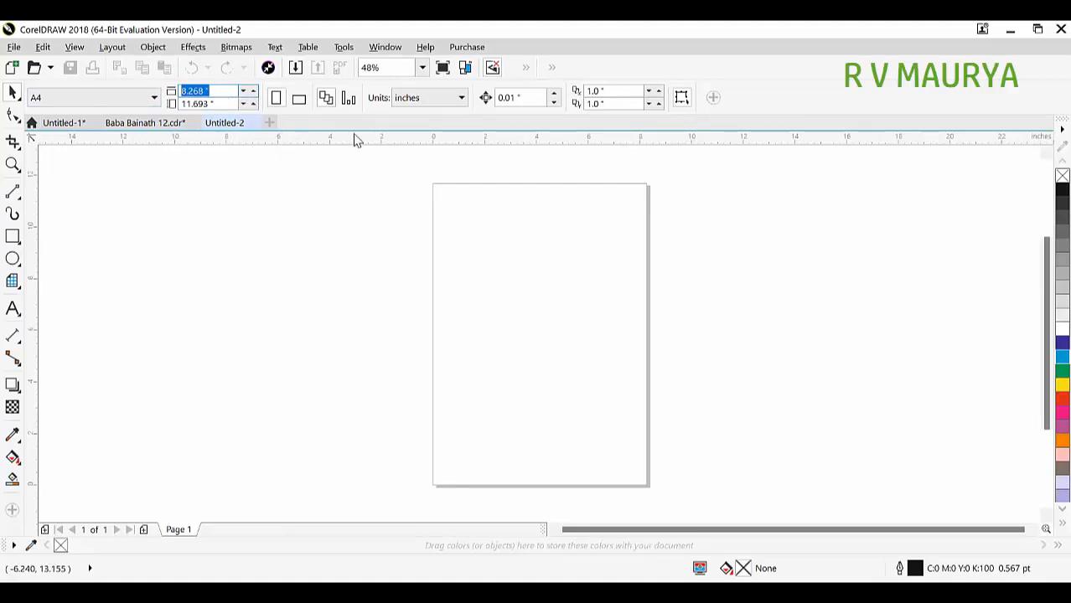
left_click(496, 311)
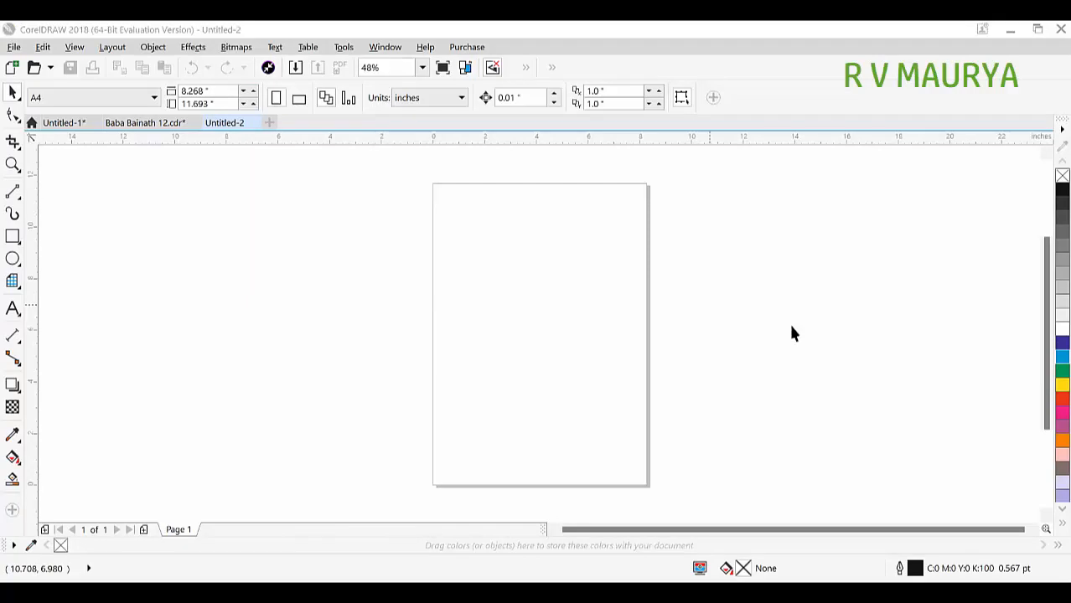
Draw a rectangle about 3.71 by 2.55 inches in the page's upper left area and set its height to 2 inches.
left_click(13, 236)
left_click_drag(452, 236, 550, 303)
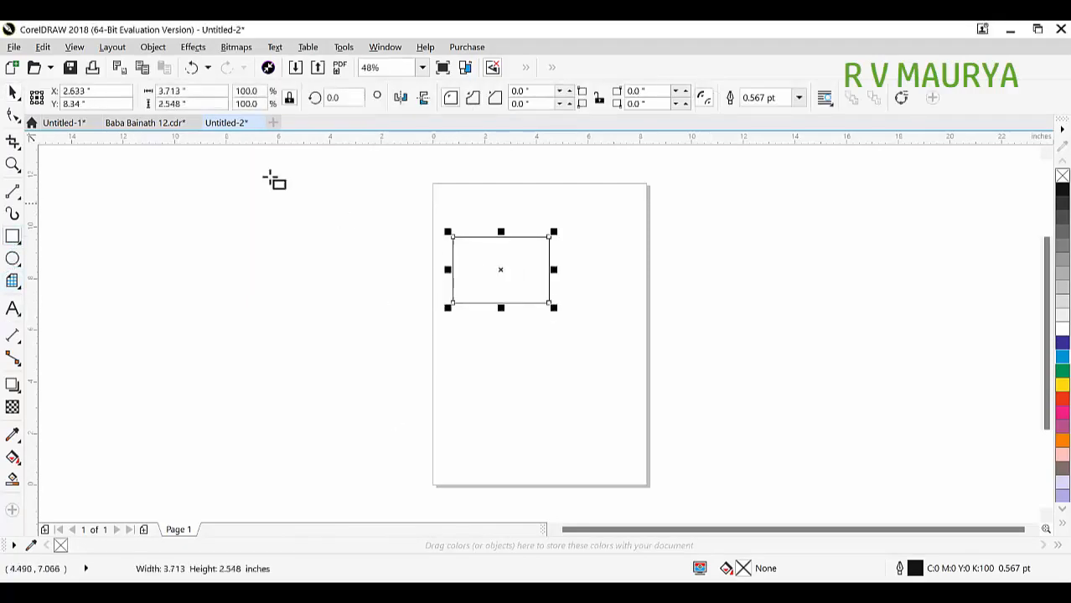
left_click(174, 91)
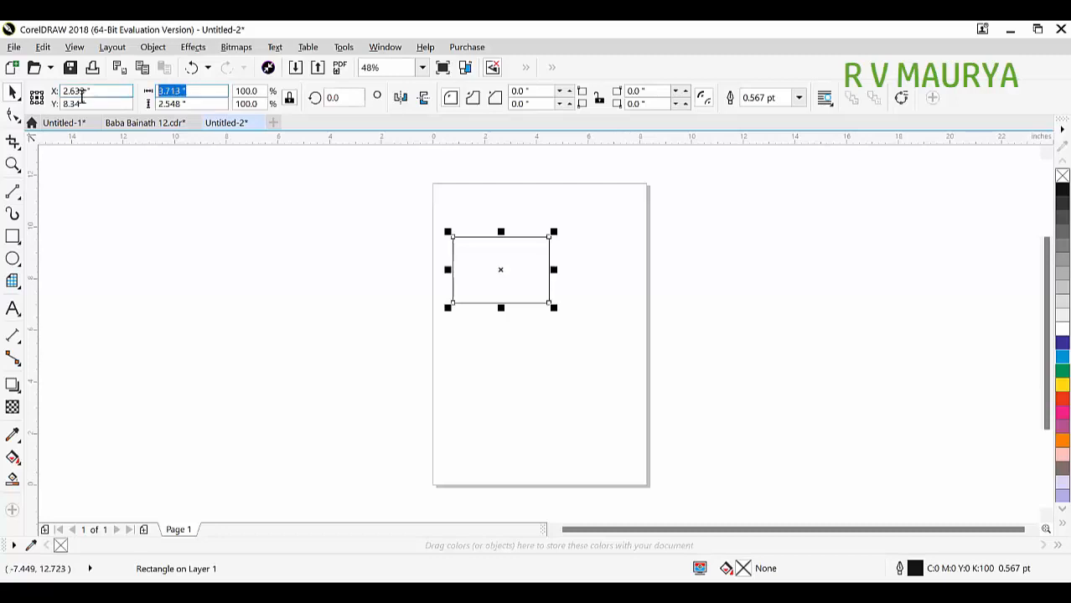
key("Tab")
type("2")
key("Return")
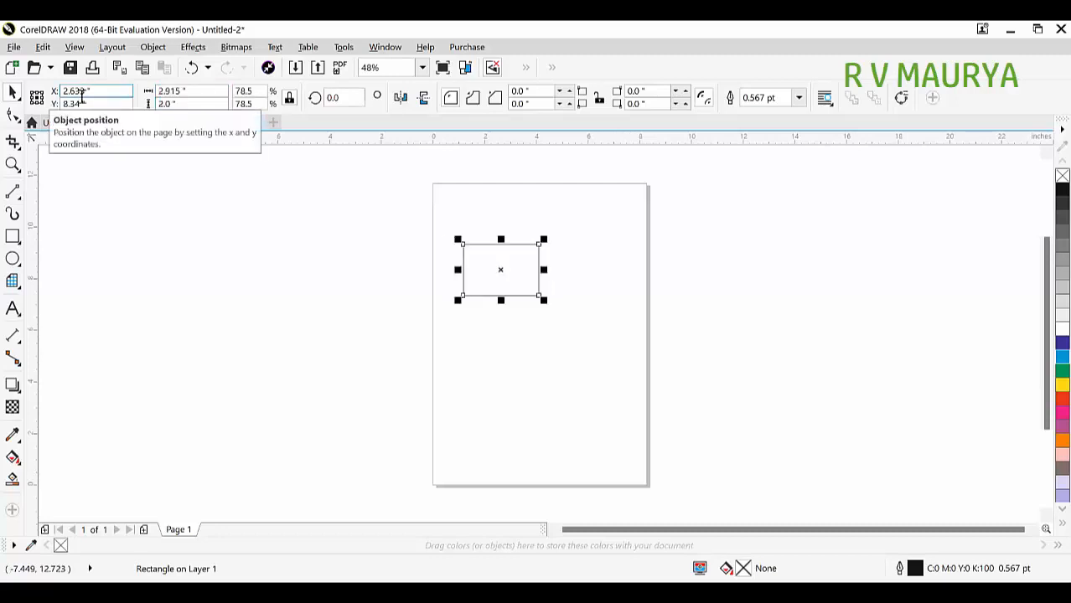
Fill the rectangle with yellow, remove its outline and center it on the page.
left_click(1061, 384)
left_click_drag(645, 174, 328, 337)
left_click(338, 338)
key("p")
left_click(1006, 201)
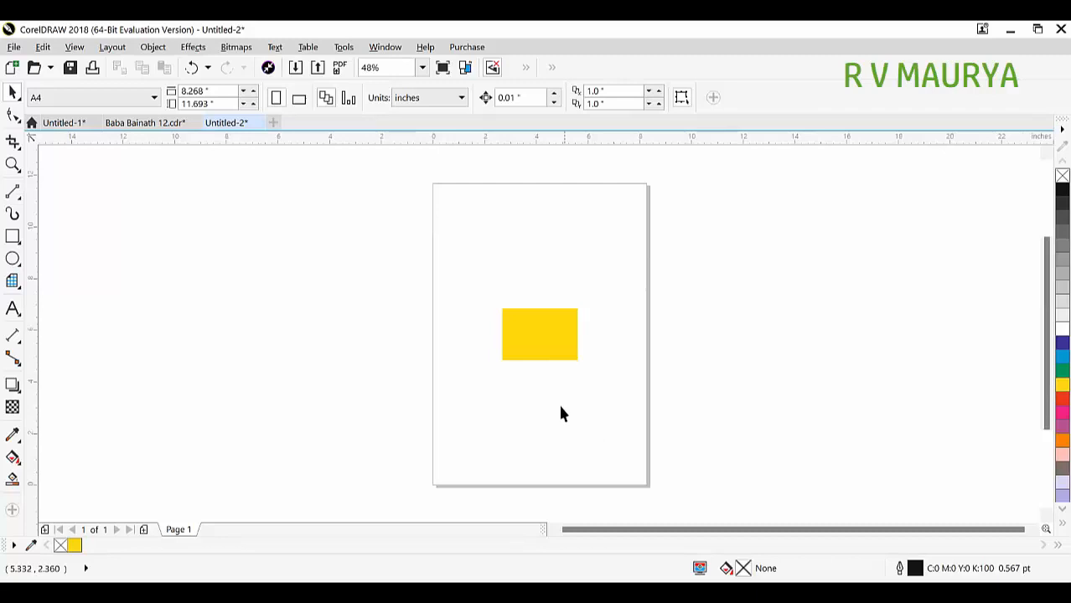
left_click(530, 337)
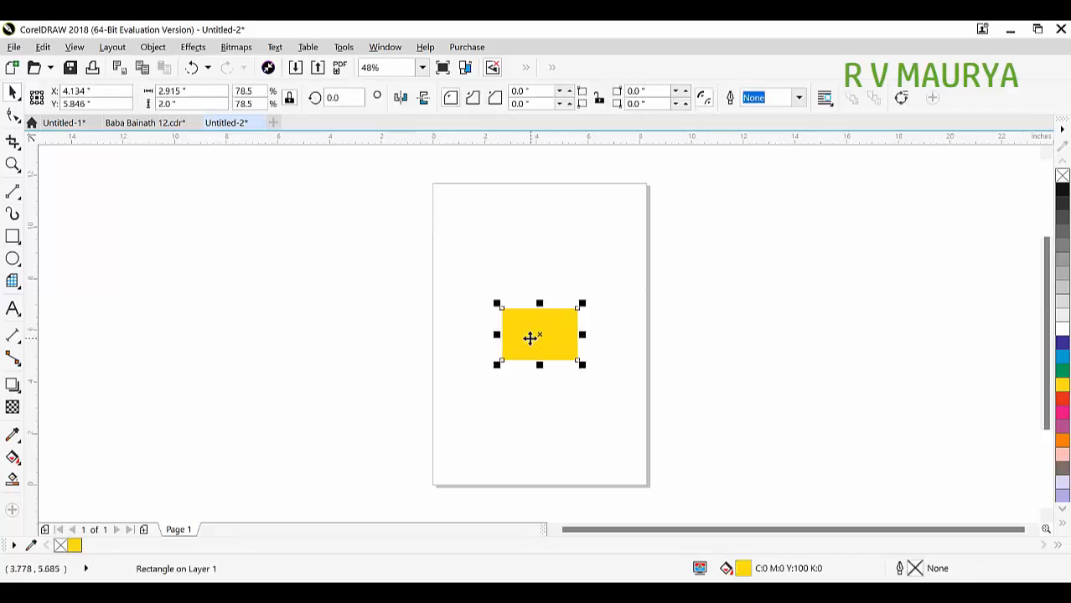
left_click(243, 387)
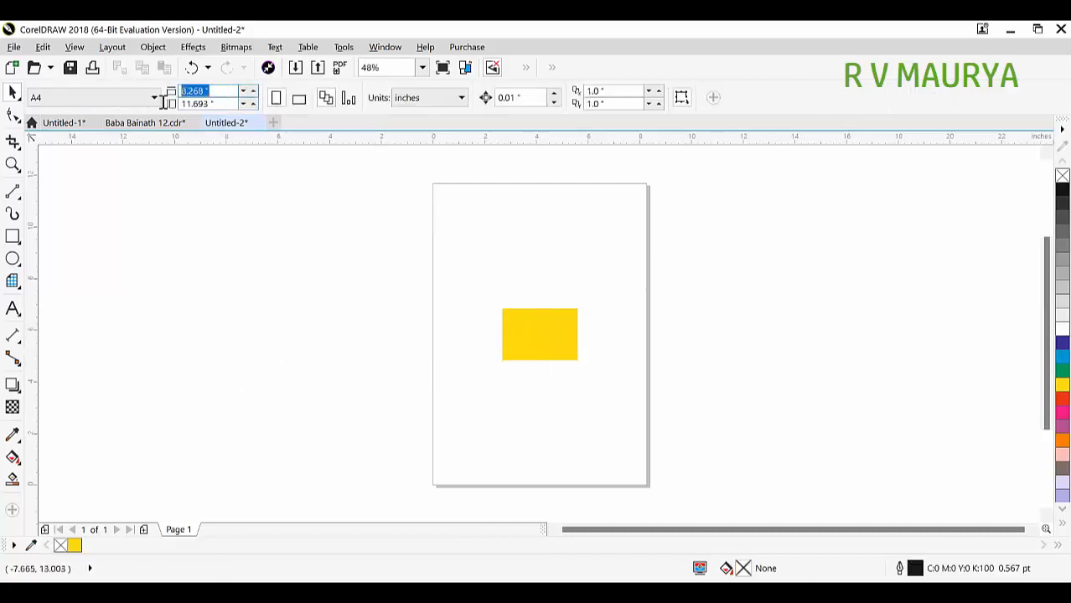
Set the yellow rectangle's size to 3 by 2 inches with its proportions unlocked.
left_click(528, 336)
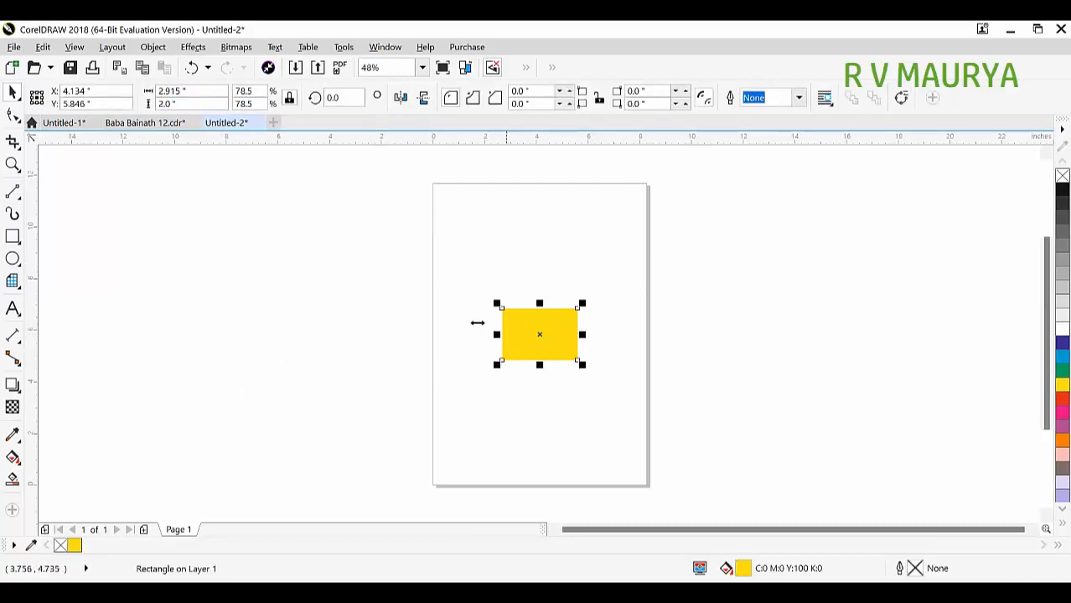
left_click(177, 91)
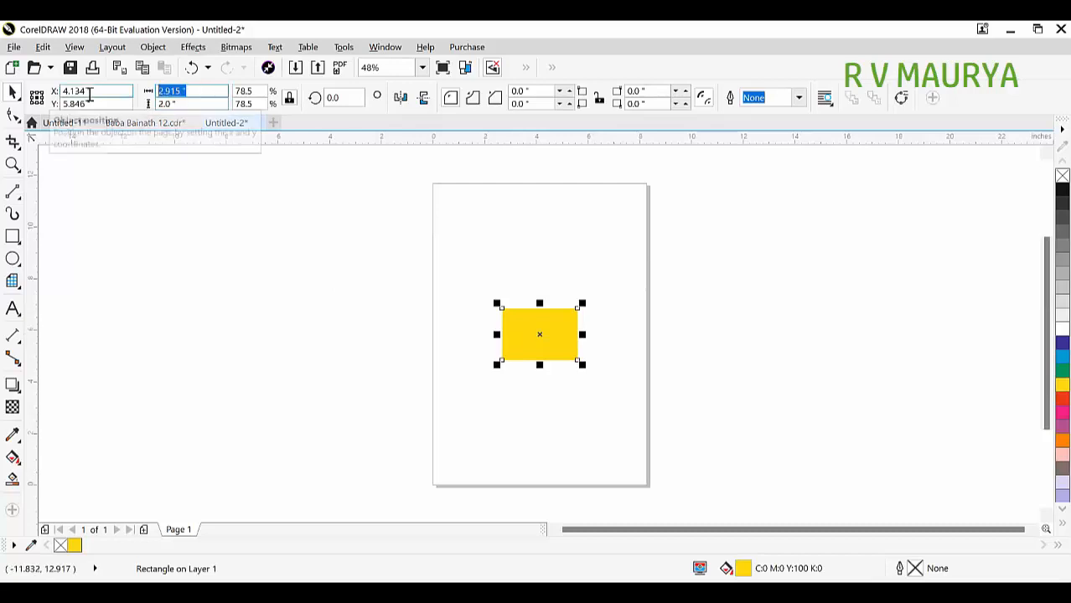
type("3")
key("Return")
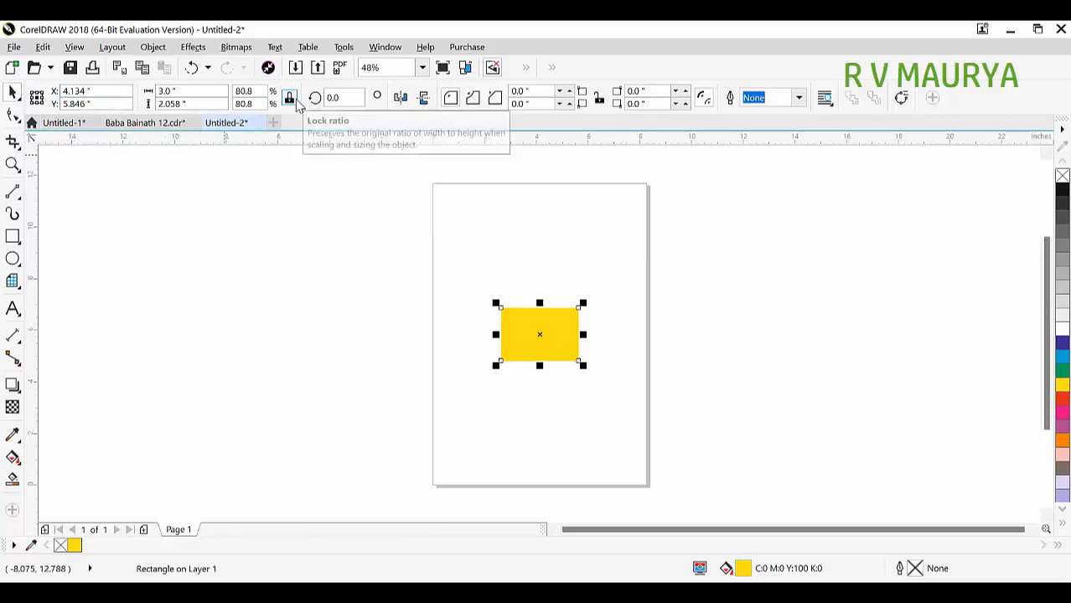
left_click(174, 91)
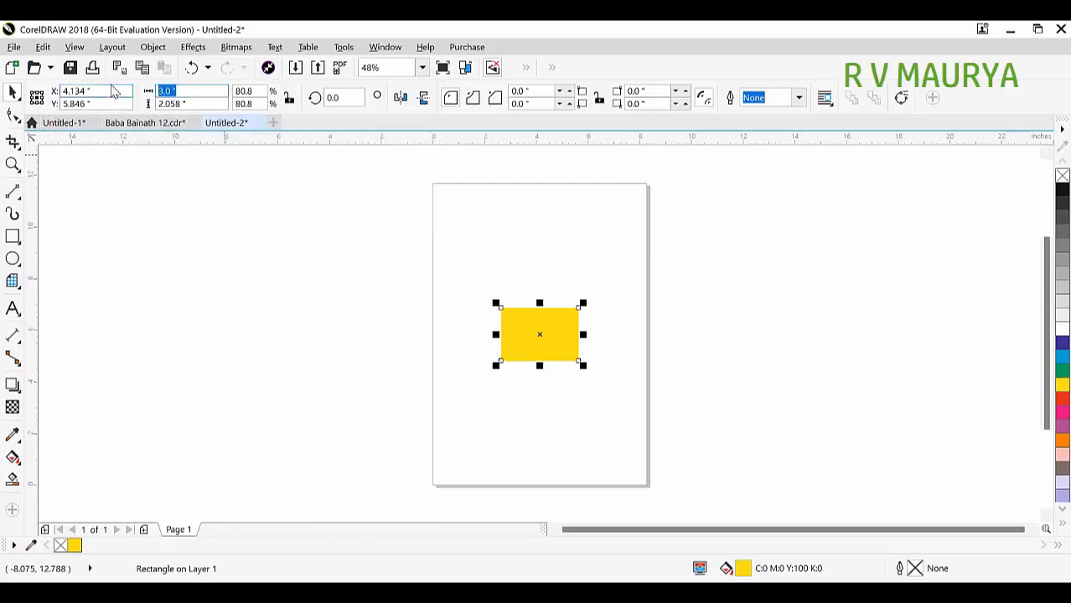
type("3")
key("Tab")
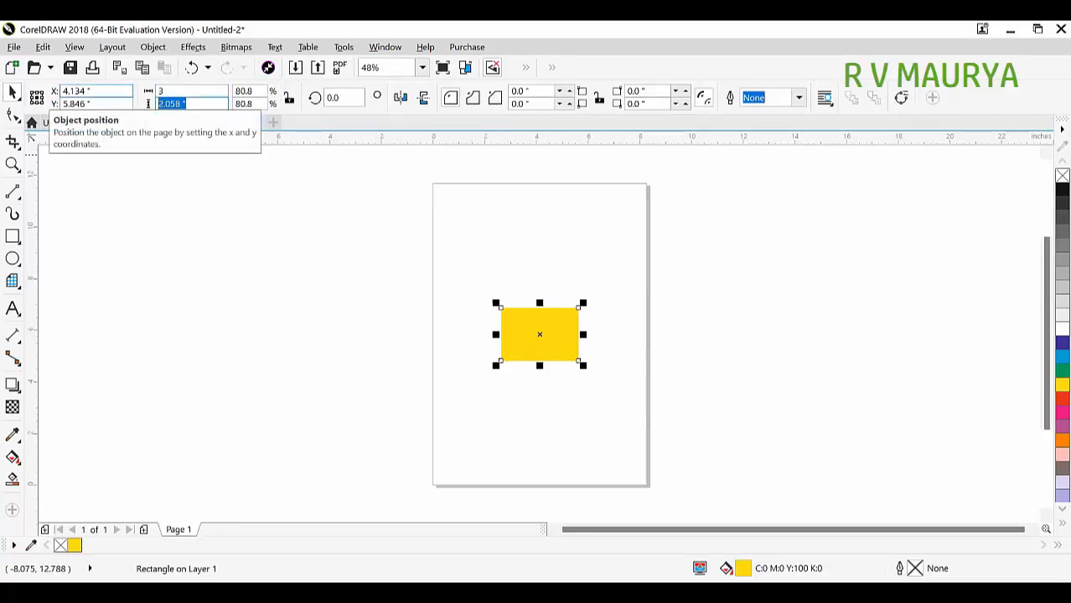
type("2")
key("Return")
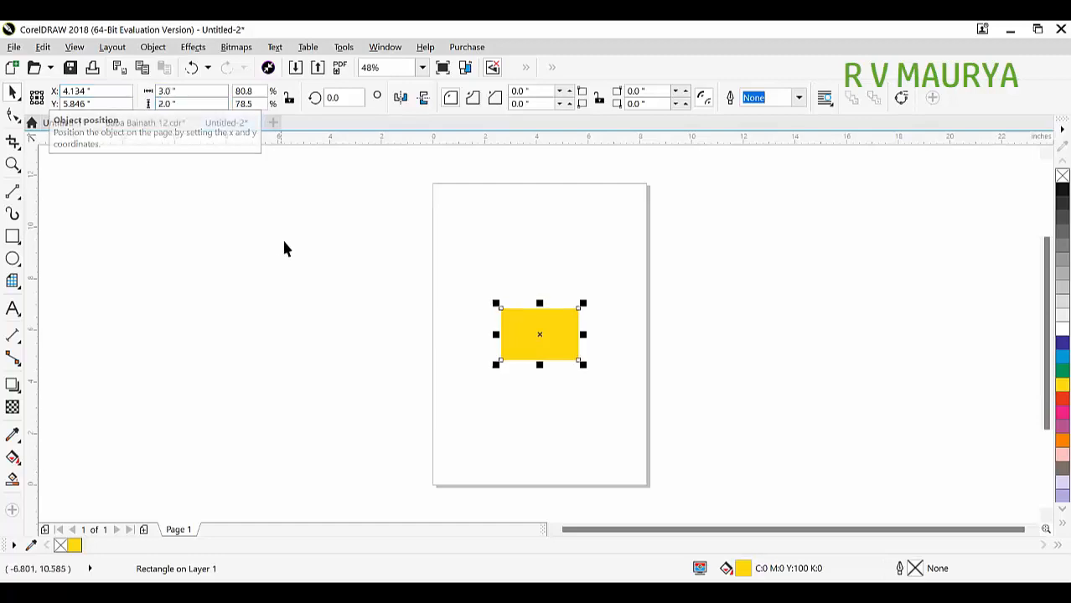
Set the page dimensions to 3 inches wide by 2 inches high.
left_click(305, 245)
left_click(540, 323)
left_click(442, 287)
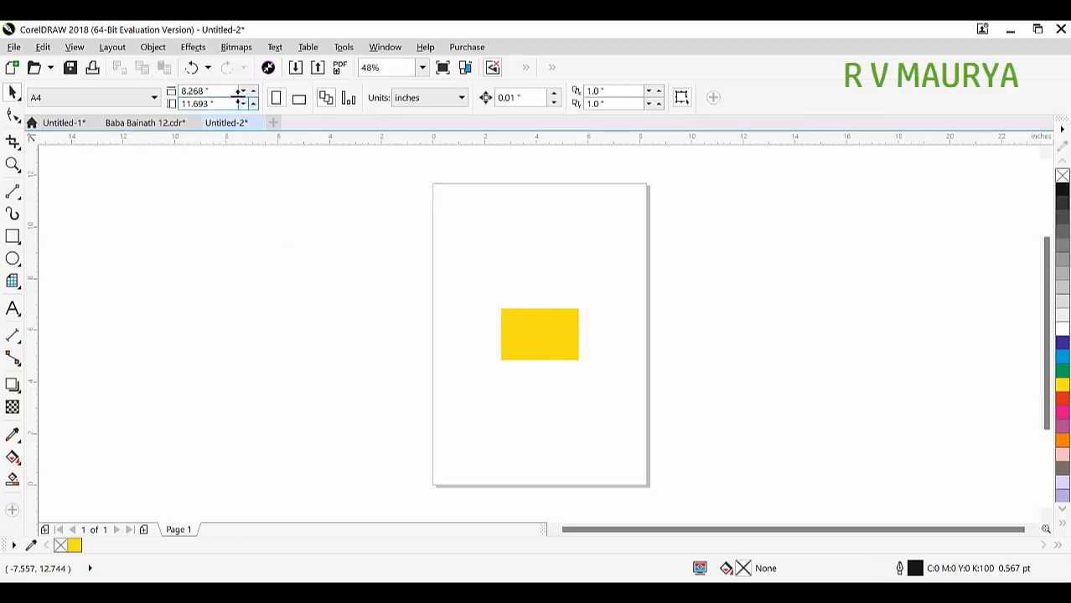
double_click(236, 94)
type("3")
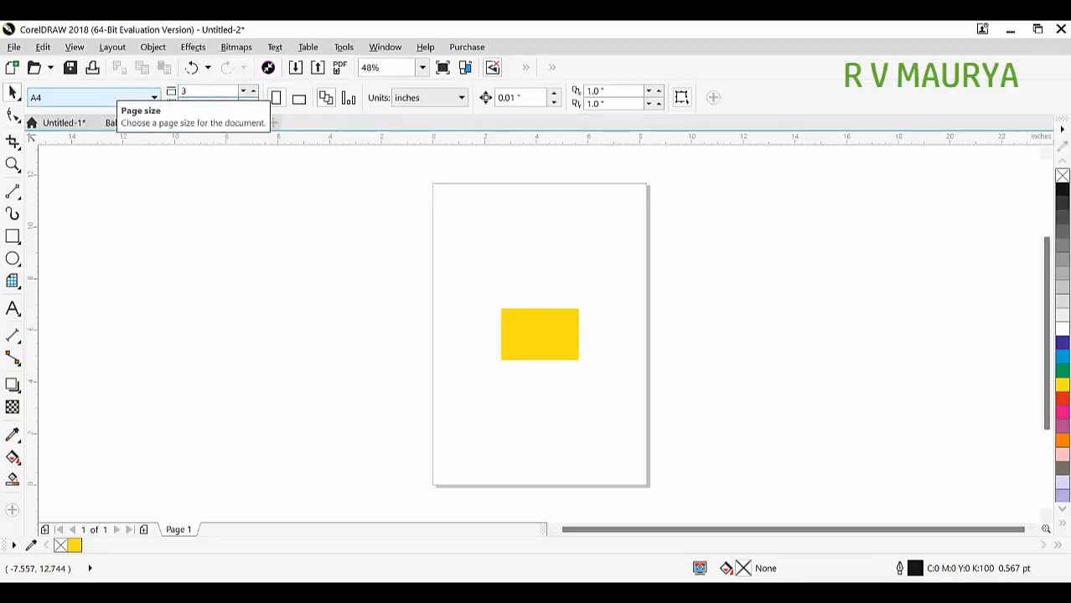
key("Return")
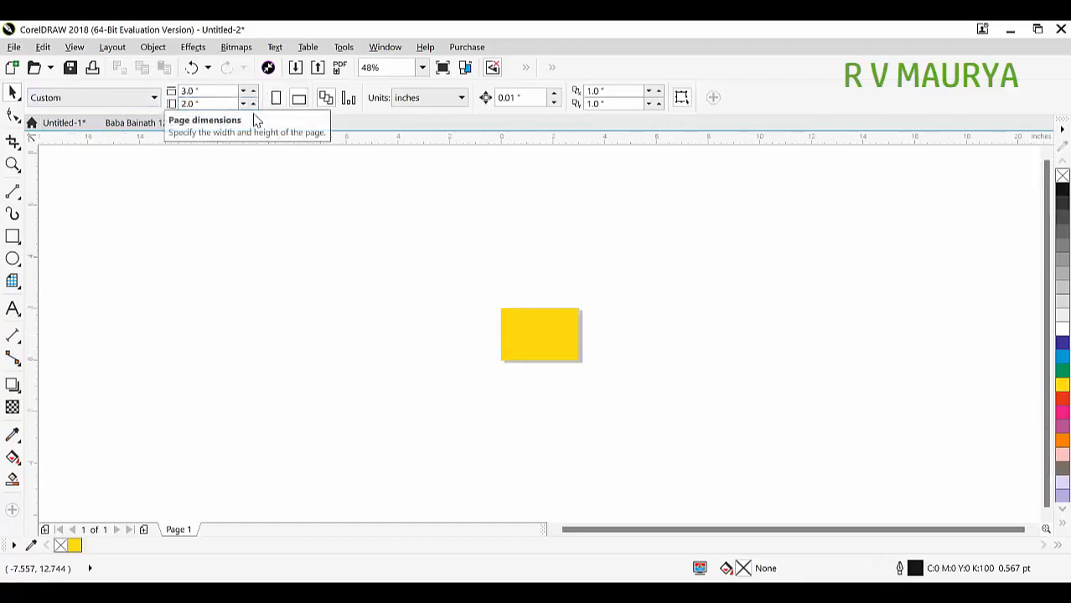
Move the yellow rectangle off the page, center it back on the page and deselect it.
left_click_drag(547, 340, 731, 361)
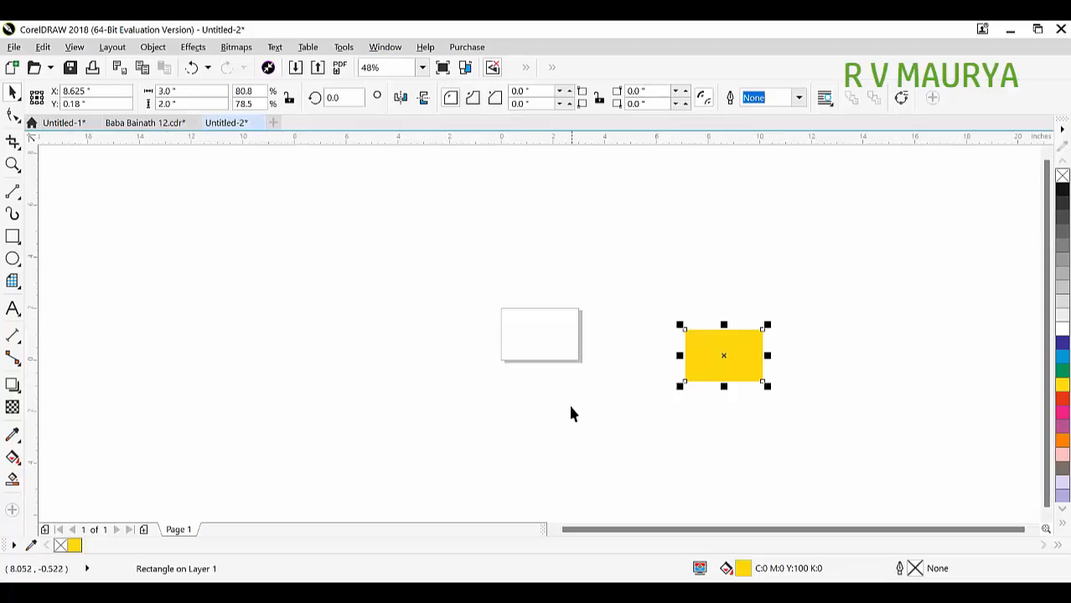
scroll(575, 392, "up", 2)
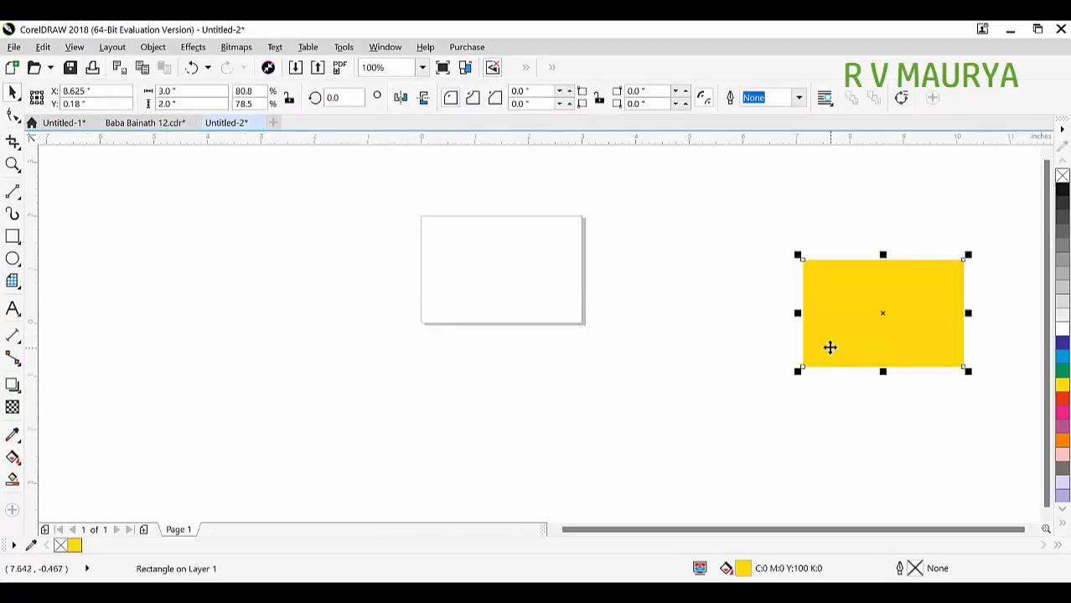
key("p")
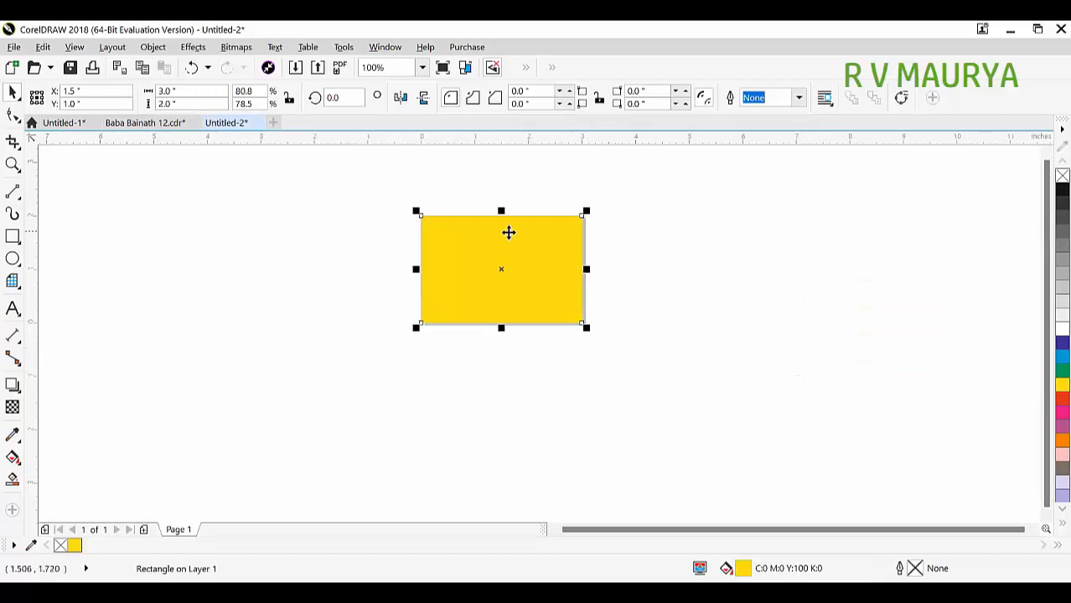
scroll(519, 240, "up", 1)
left_click(835, 303)
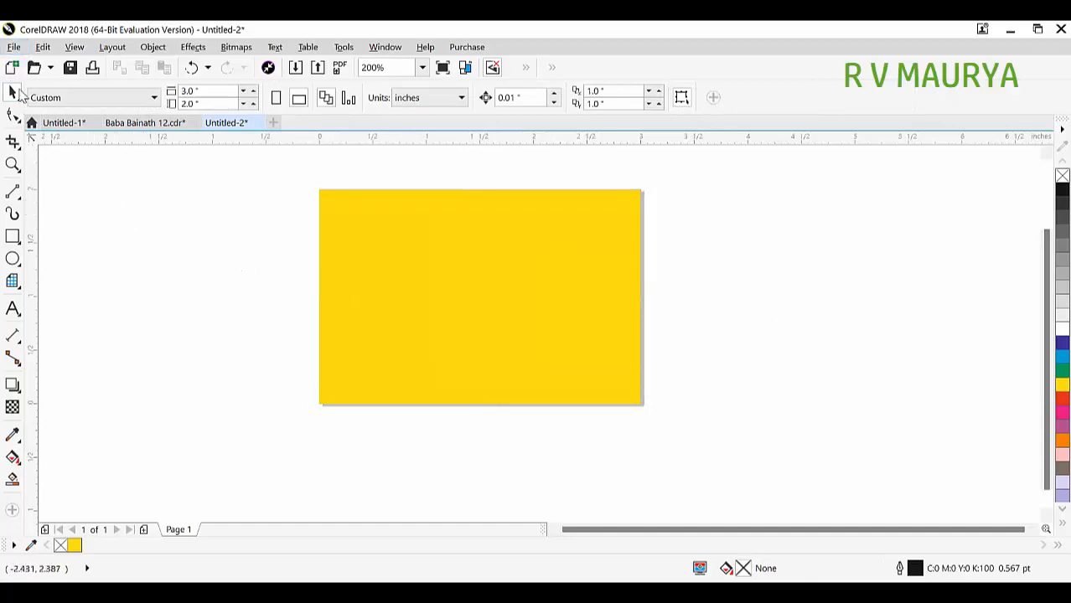
Start creating a print merge and add a numeric field named 1.
key("alt+f")
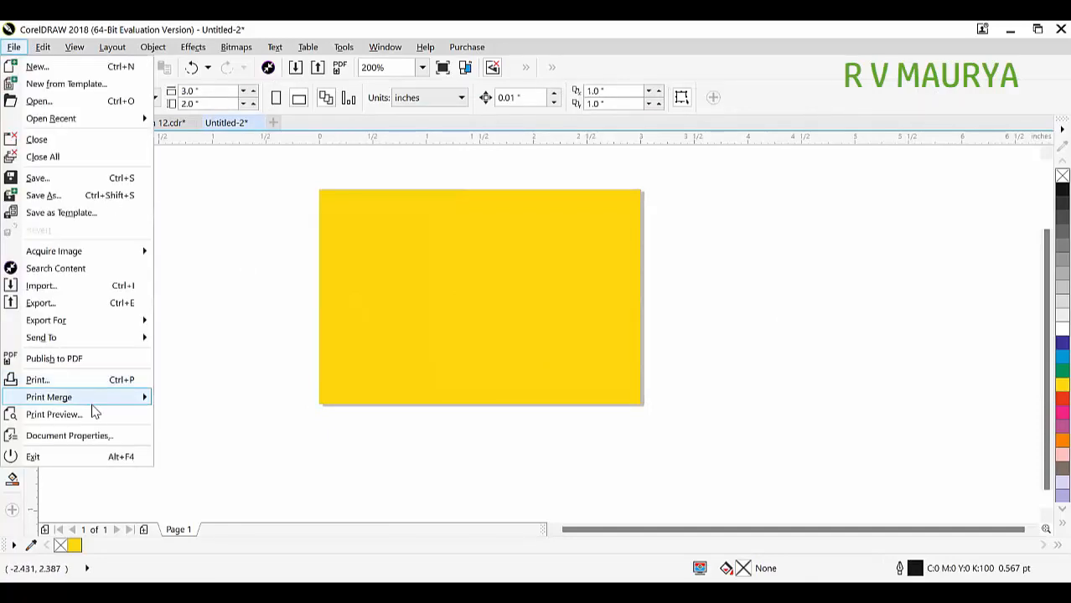
mouse_move(130, 400)
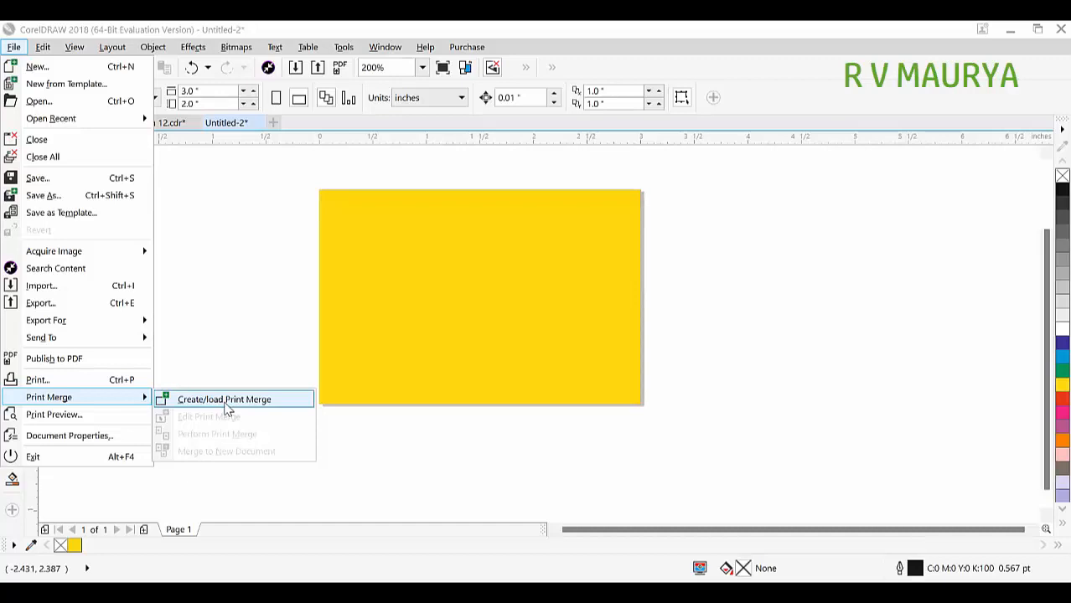
left_click(227, 402)
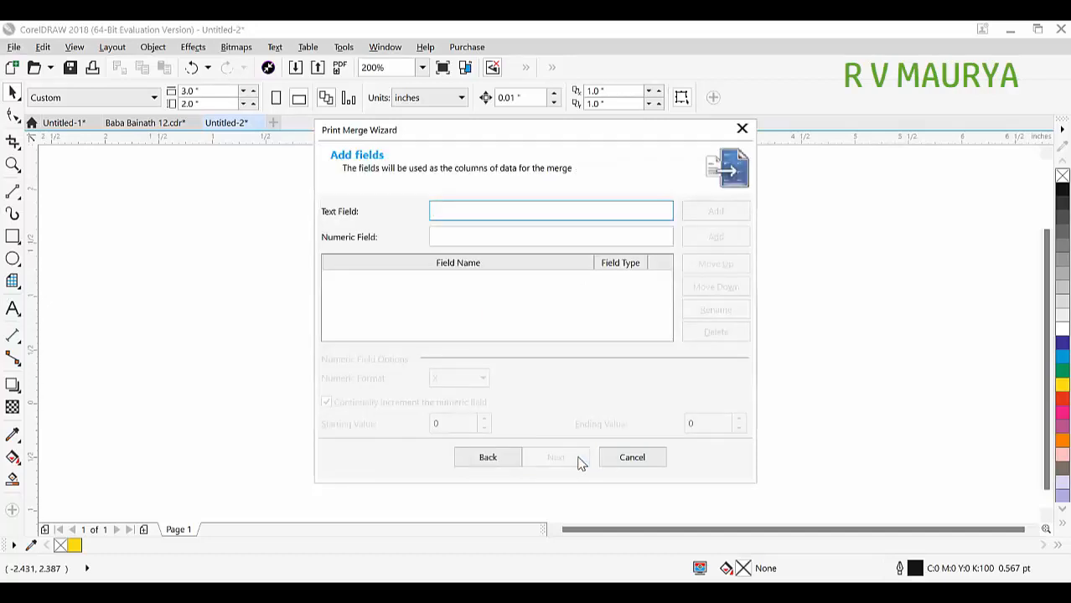
left_click(450, 235)
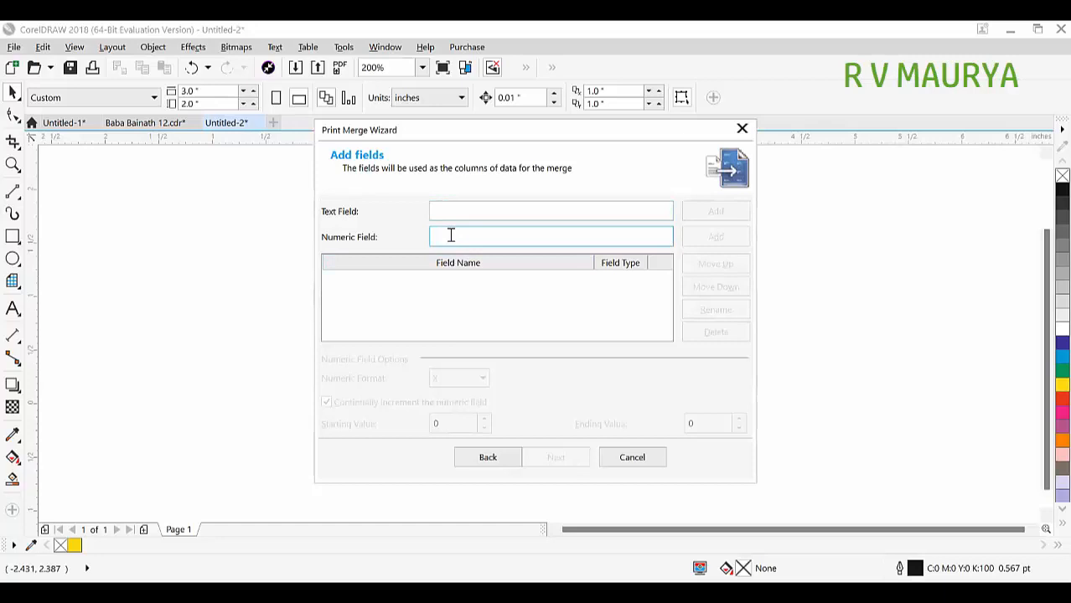
type("1")
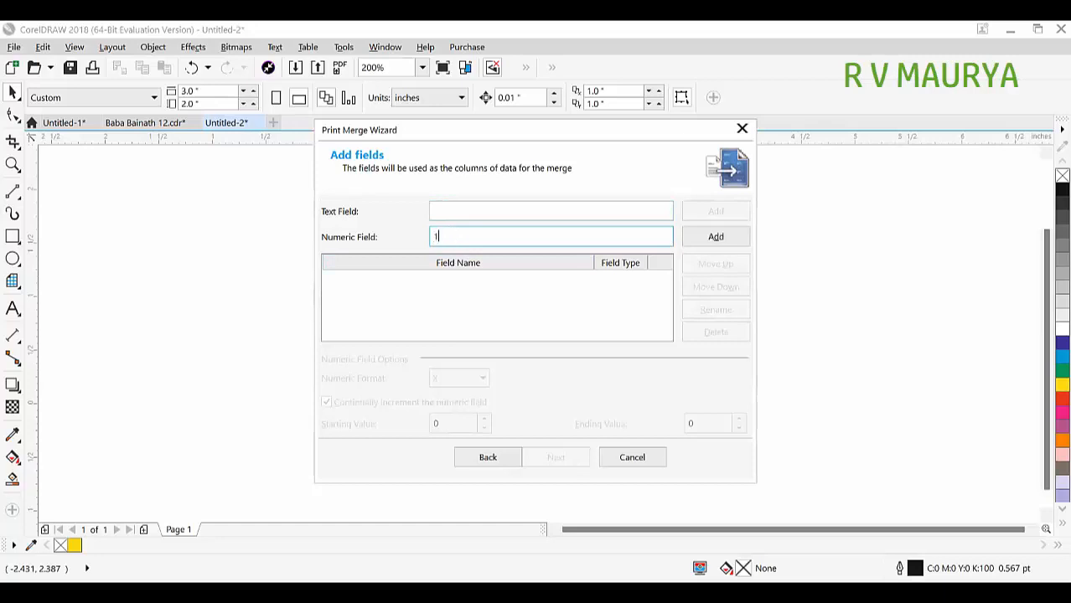
left_click(717, 238)
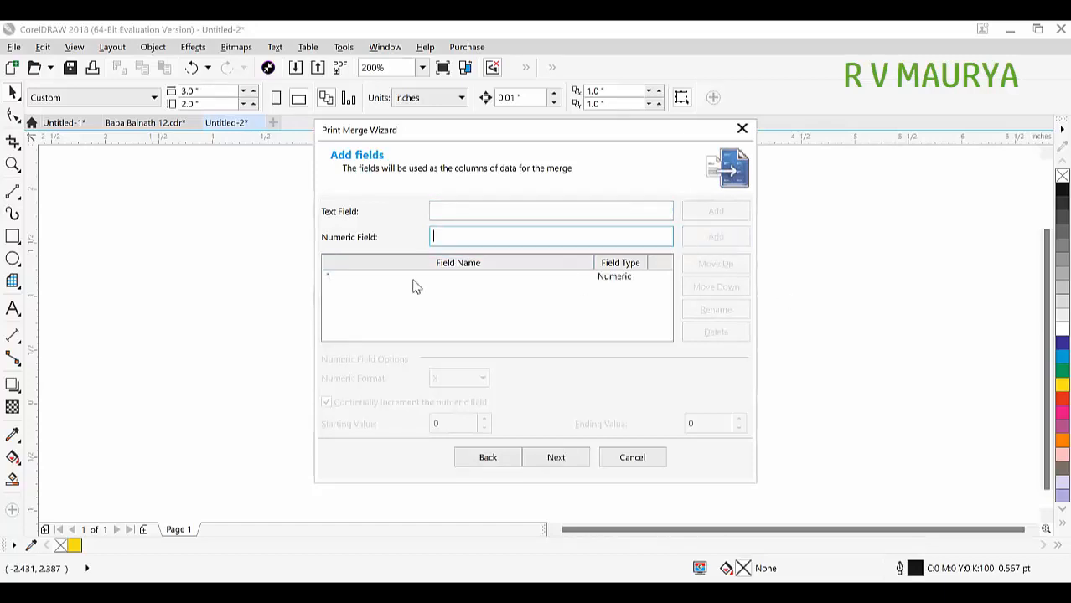
Set the numeric field's starting value to 1 and ending value to 100 with continual incrementing disabled, and continue to the records.
left_click(332, 279)
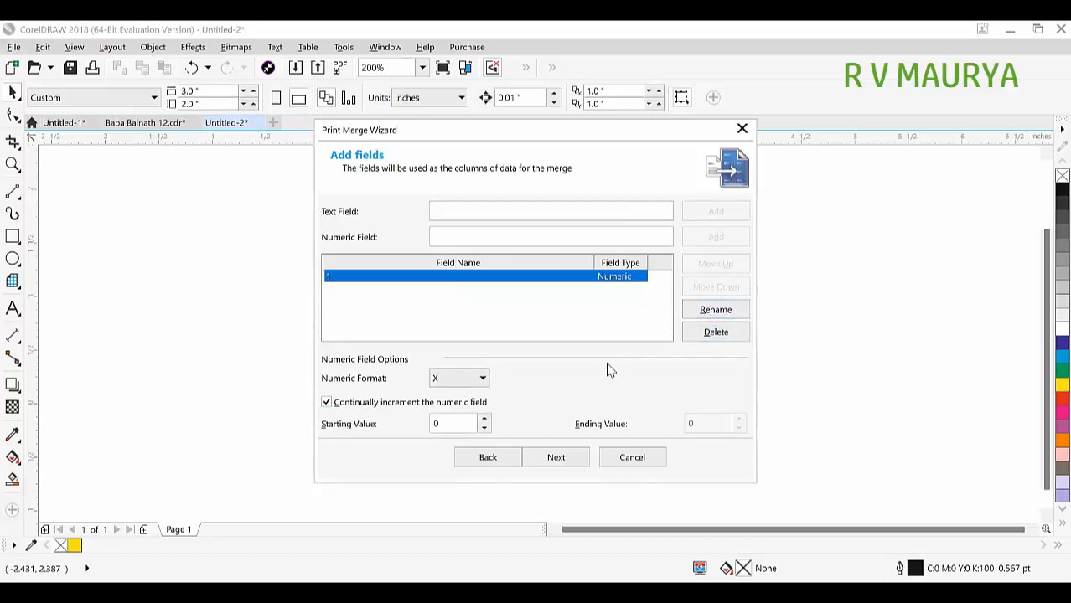
left_click(433, 377)
left_click(463, 380)
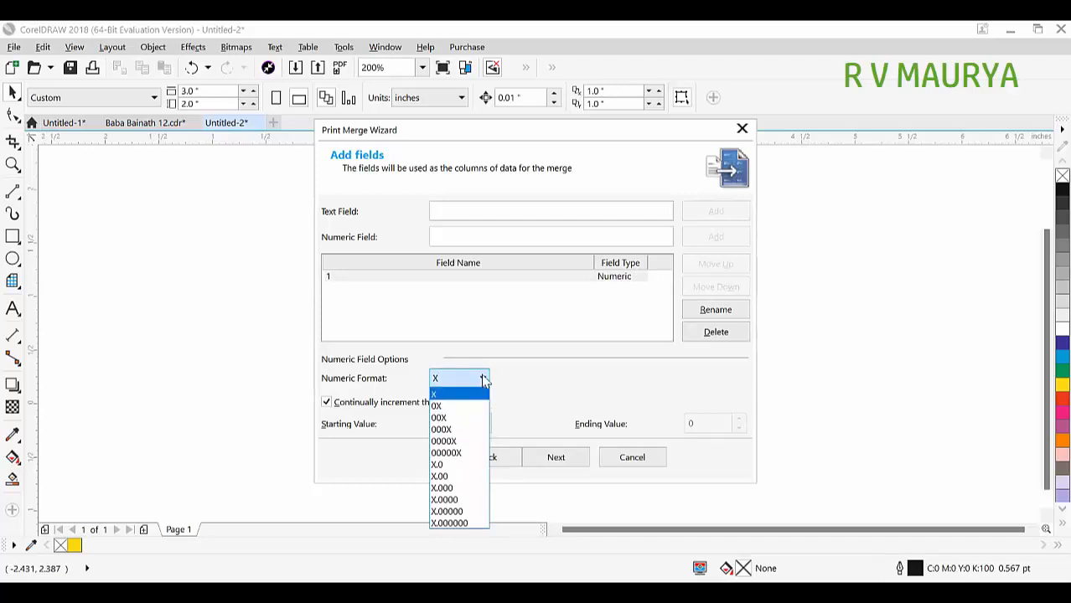
left_click(390, 416)
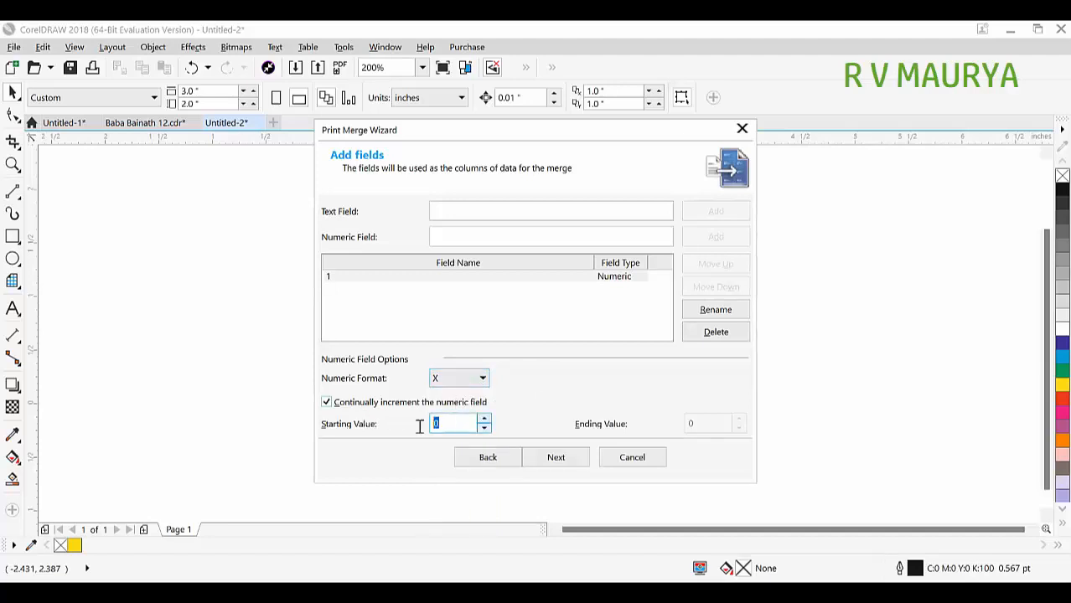
double_click(434, 424)
type("1")
left_click(328, 403)
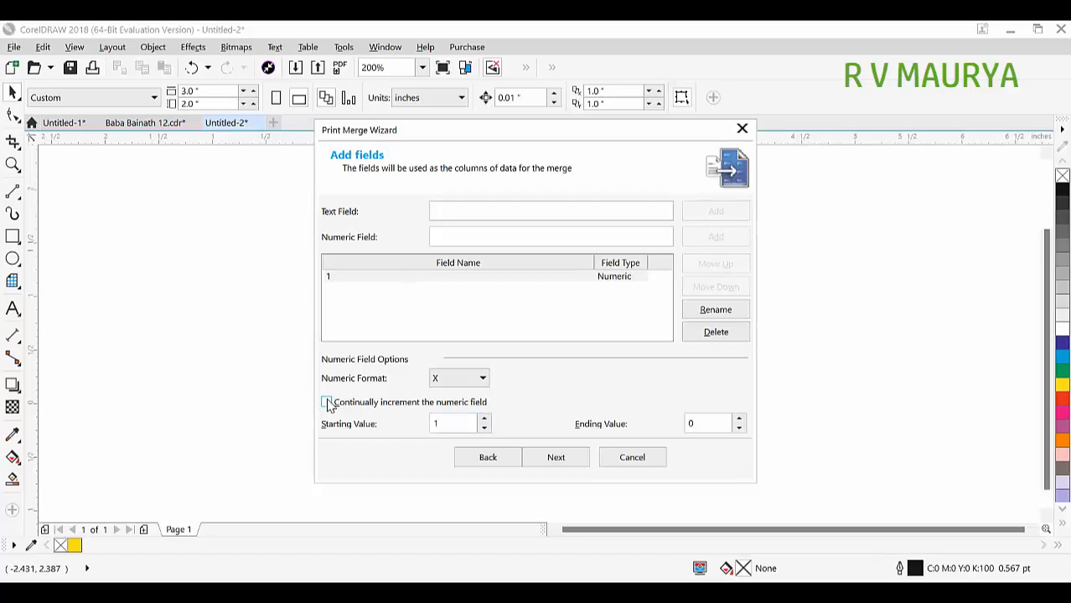
left_click(702, 423)
double_click(702, 424)
type("100")
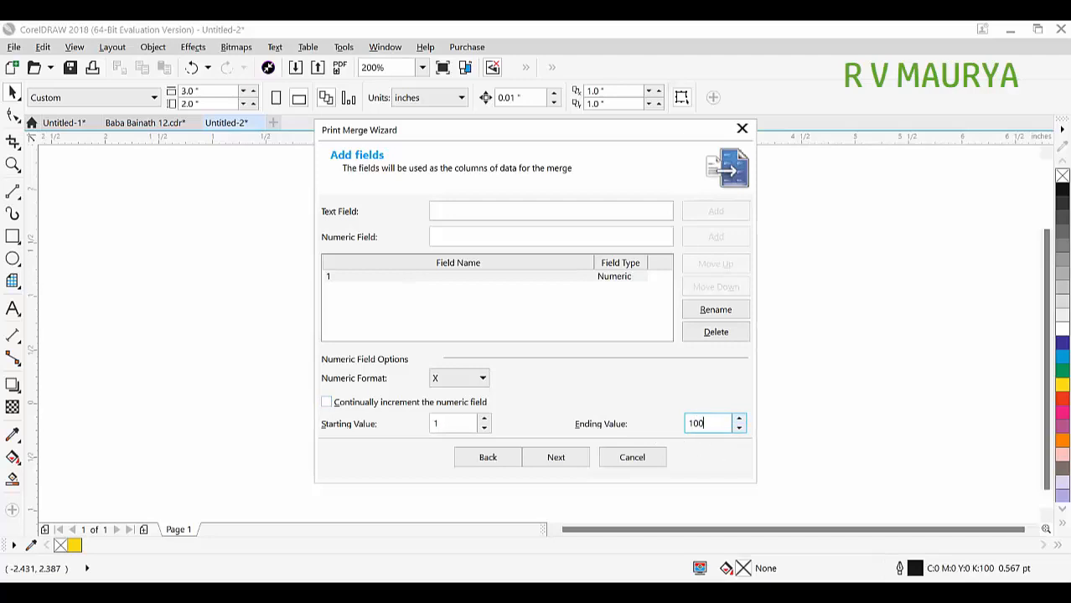
left_click(567, 456)
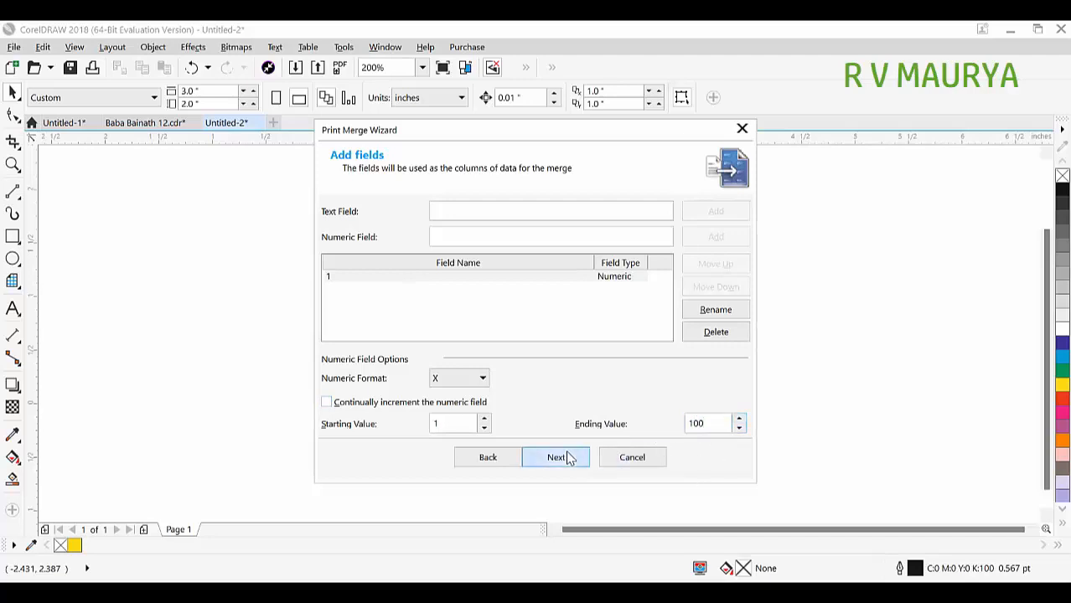
Review the merge records and finish the Print Merge Wizard without saving the data settings.
scroll(357, 287, "down", 5)
scroll(362, 366, "down", 4)
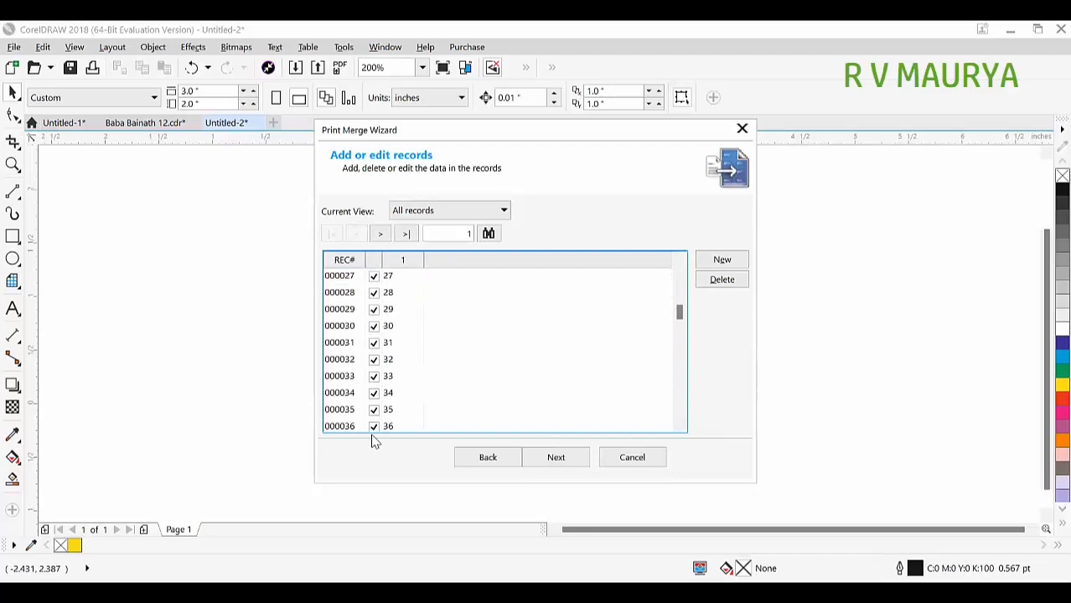
left_click_drag(679, 312, 693, 431)
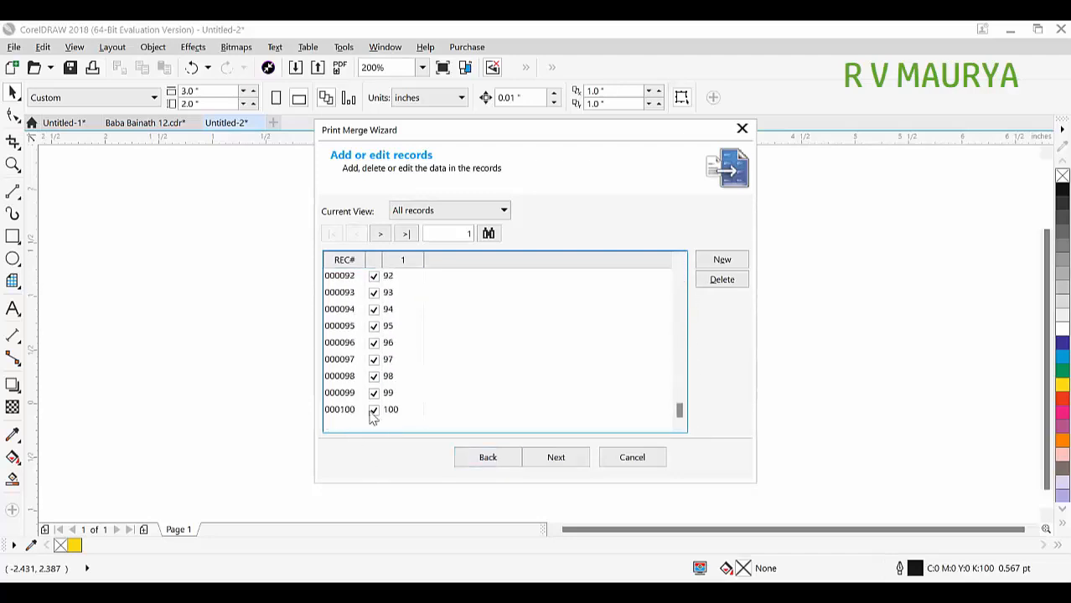
scroll(620, 370, "up", 2)
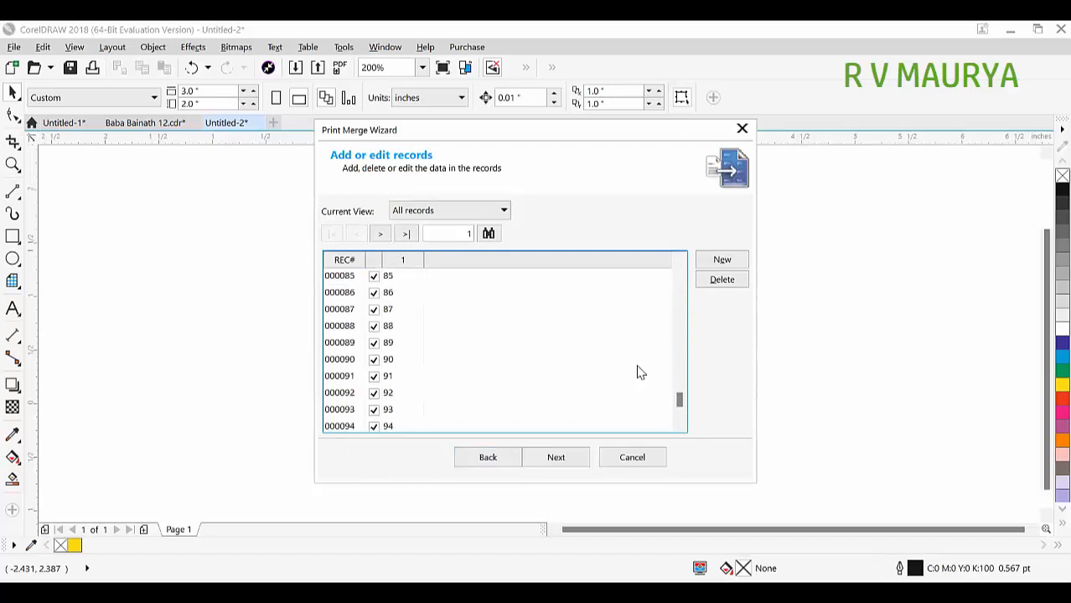
left_click_drag(679, 399, 700, 271)
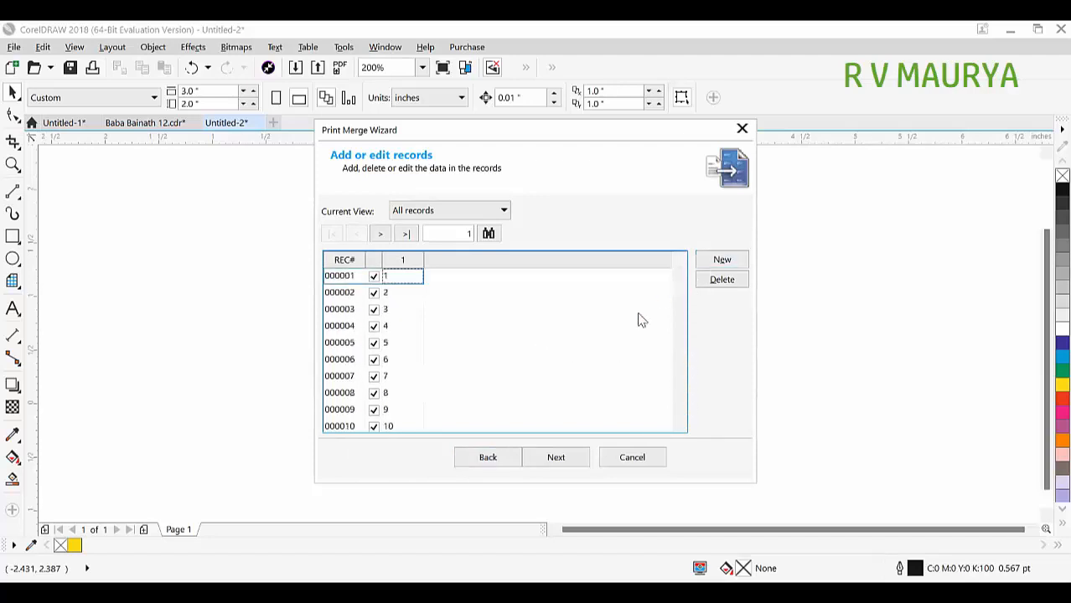
left_click(559, 464)
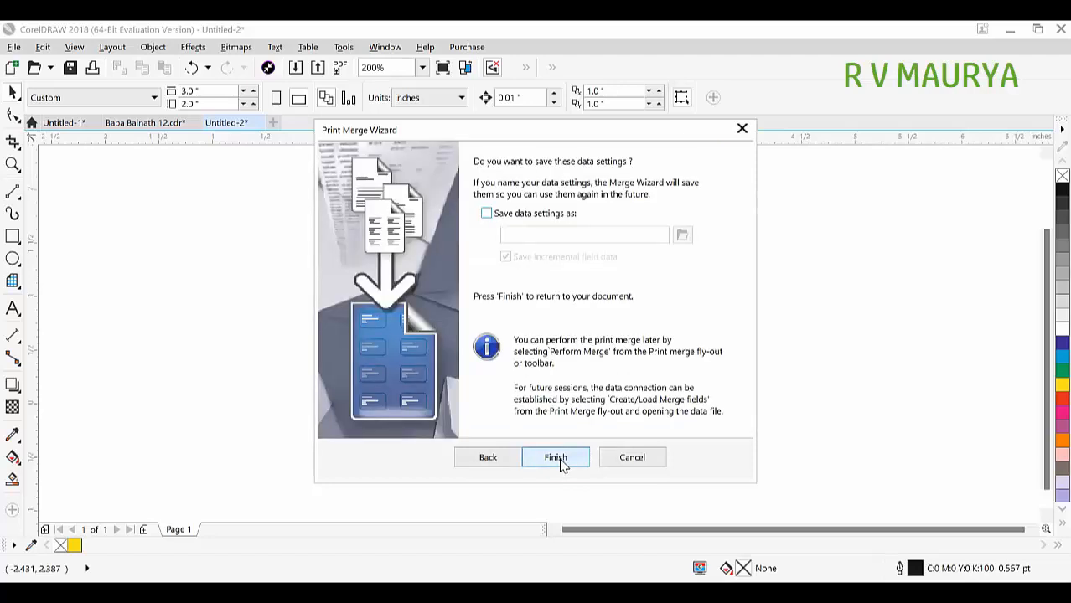
left_click(507, 219)
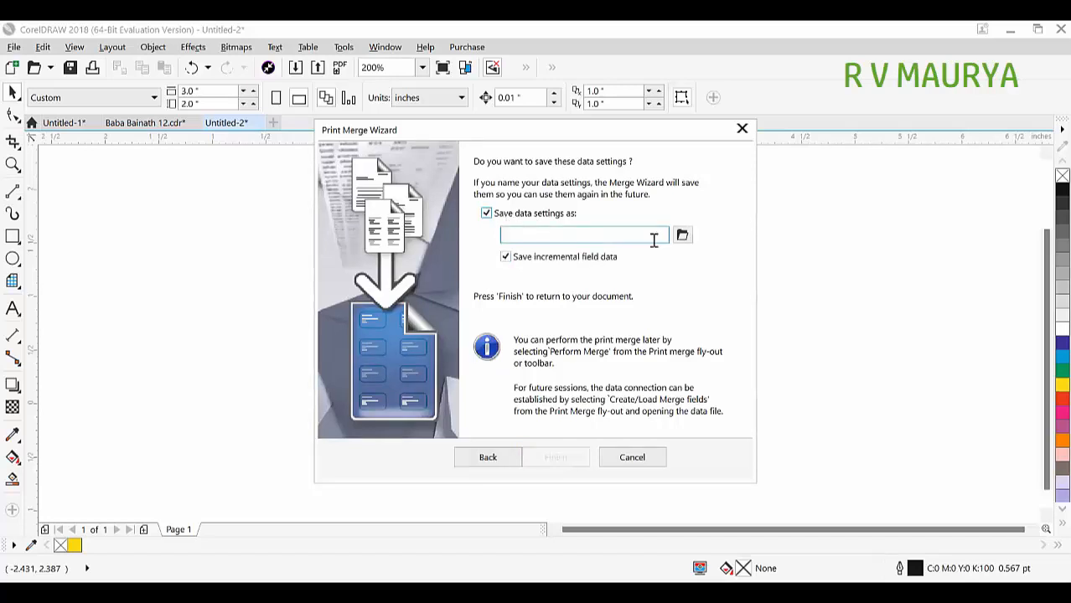
left_click(525, 216)
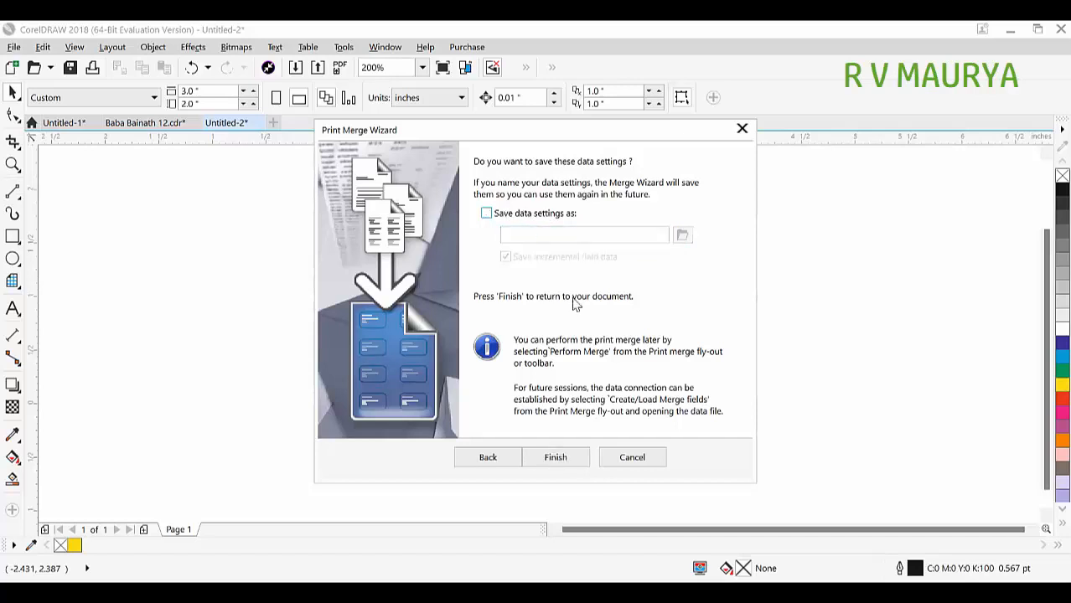
left_click(558, 457)
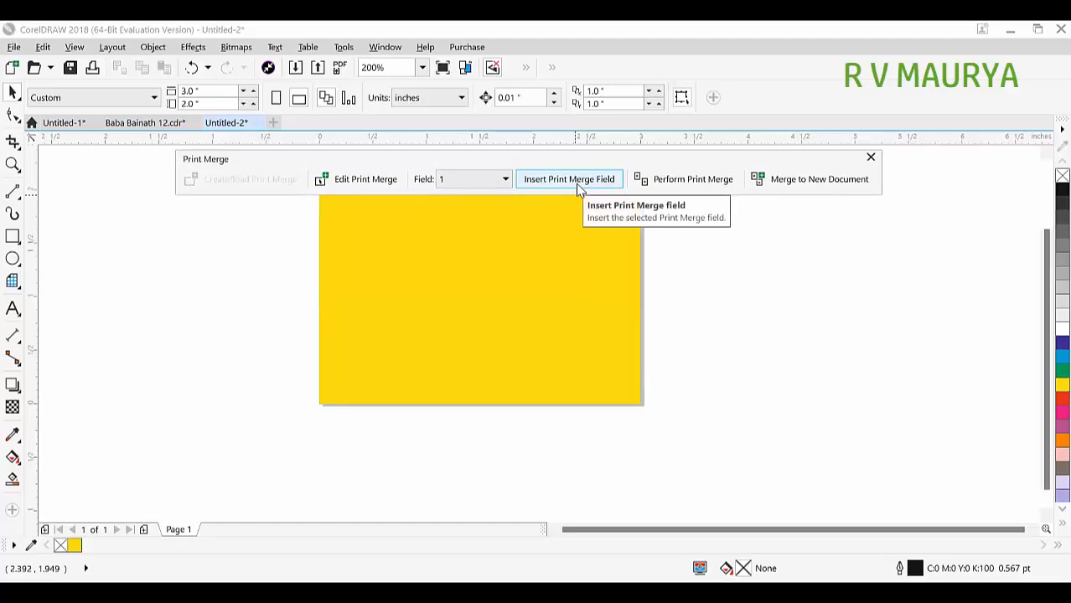
Insert merge field 1 on the yellow rectangle, enlarge it to about 1.68 by 0.75 inches near the center and make it bold.
left_click(576, 183)
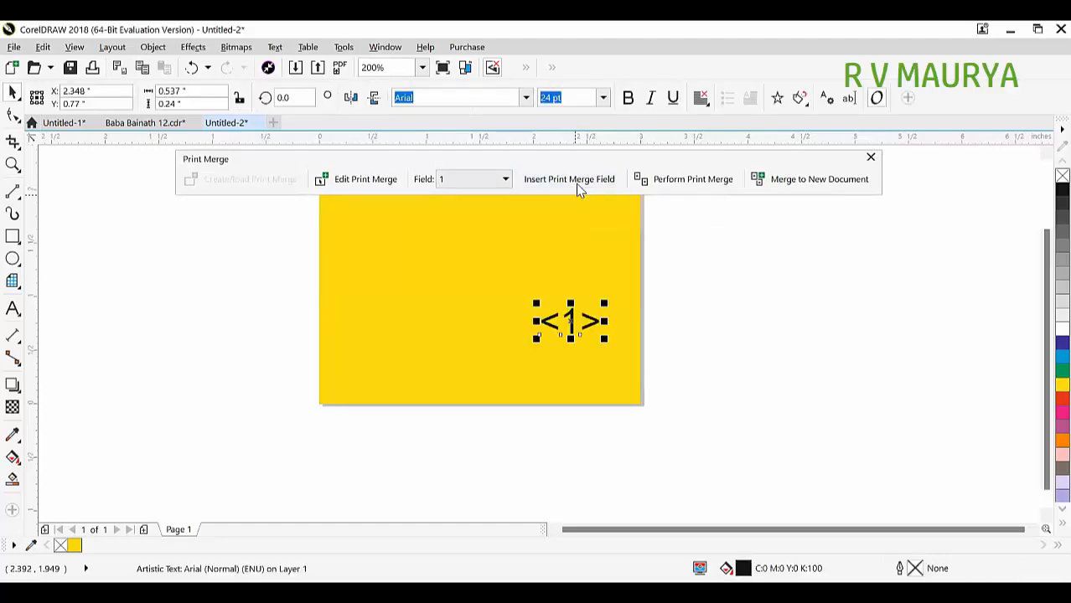
left_click_drag(567, 318, 624, 360)
left_click_drag(539, 298, 487, 280)
left_click(628, 98)
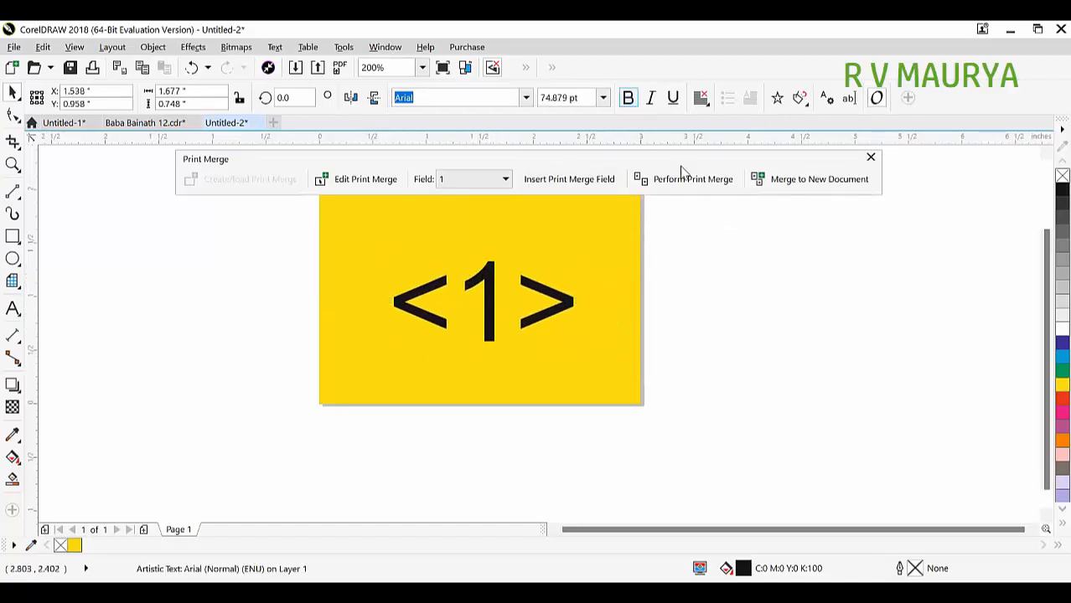
Color the merge field text red and start performing the print merge with AnyDesk Printer as the printer.
left_click(1062, 399)
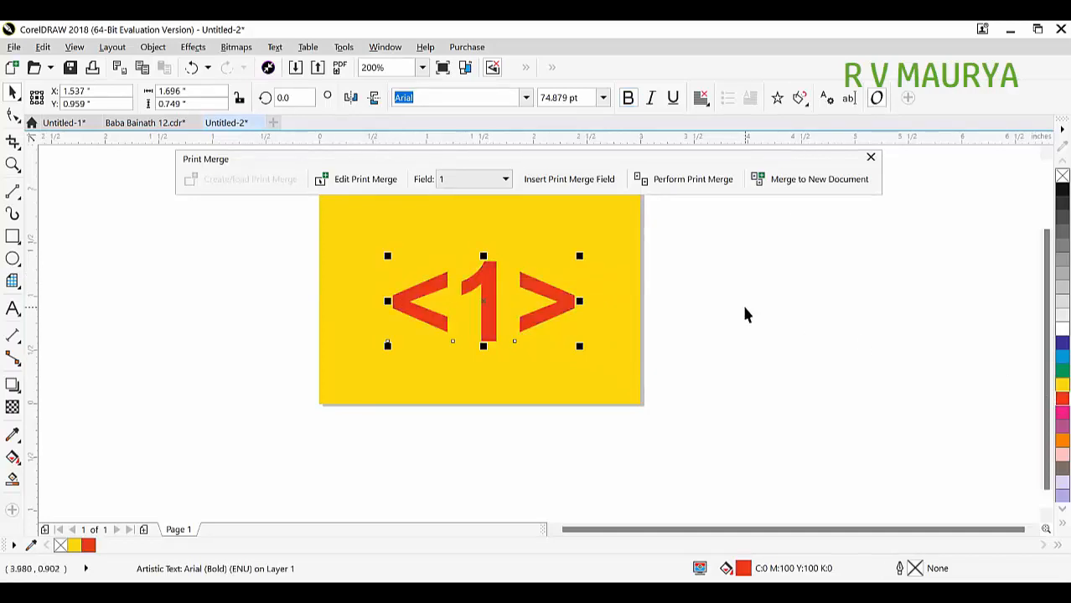
left_click(713, 184)
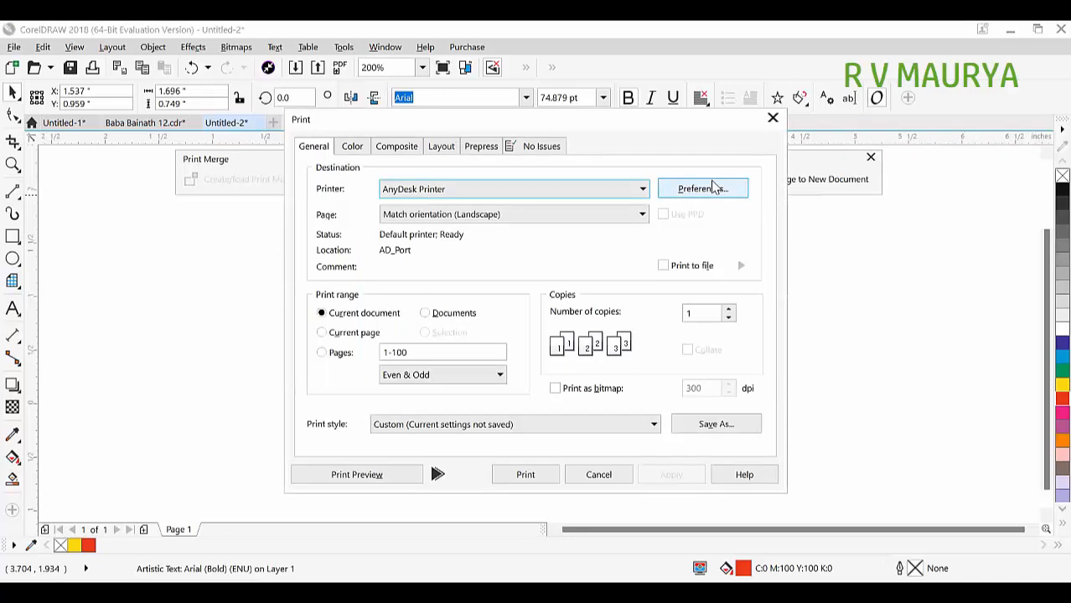
left_click(612, 197)
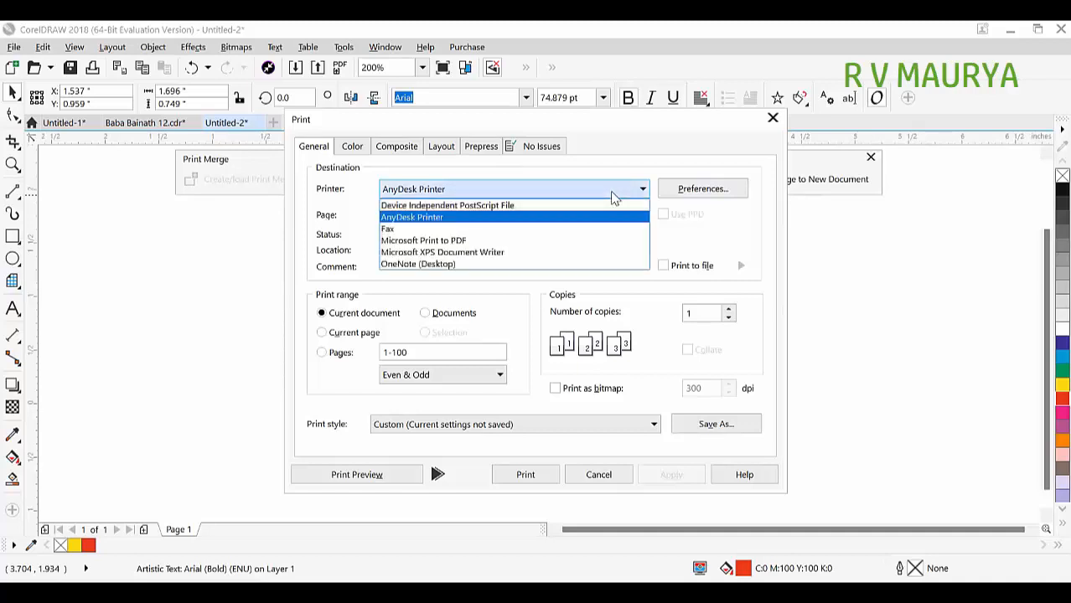
left_click(397, 220)
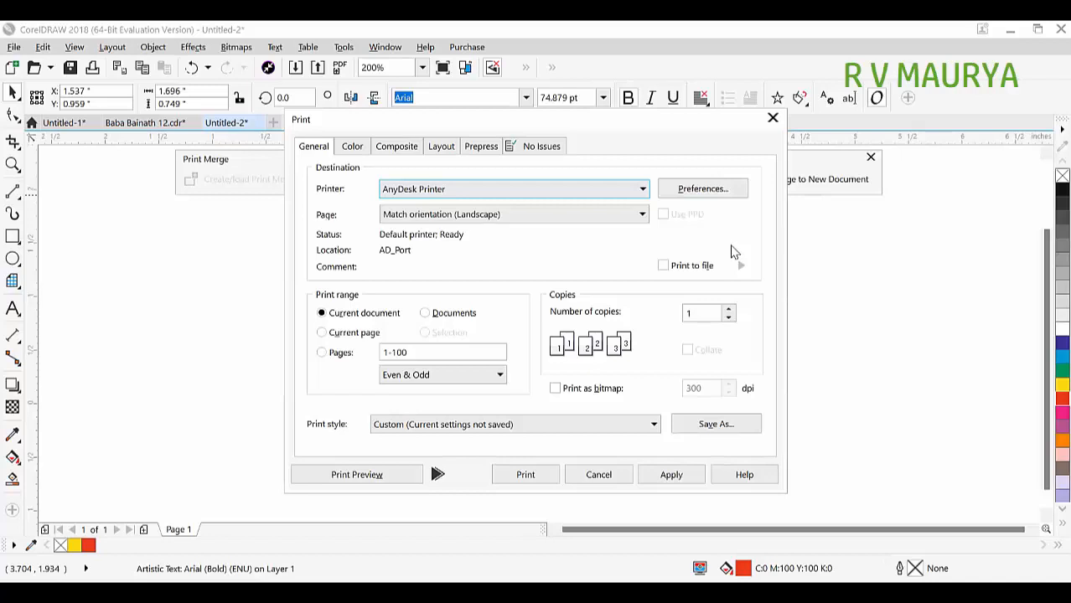
Check the AnyDesk Printer properties and preview pages 1-100 of the print merge, closing the preview again.
left_click(434, 351)
left_click_drag(435, 351, 384, 358)
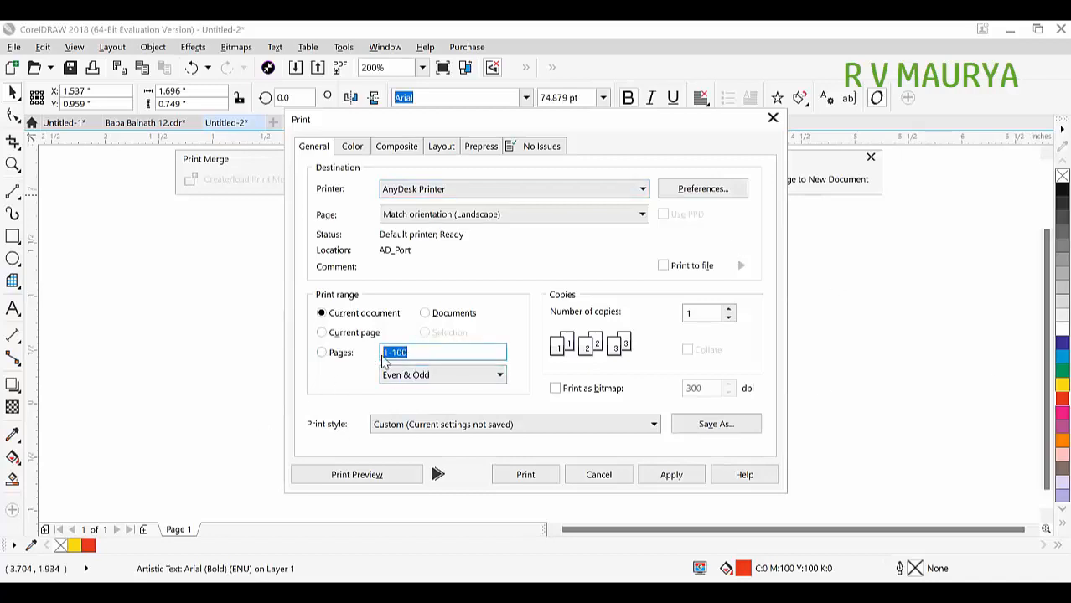
left_click(711, 189)
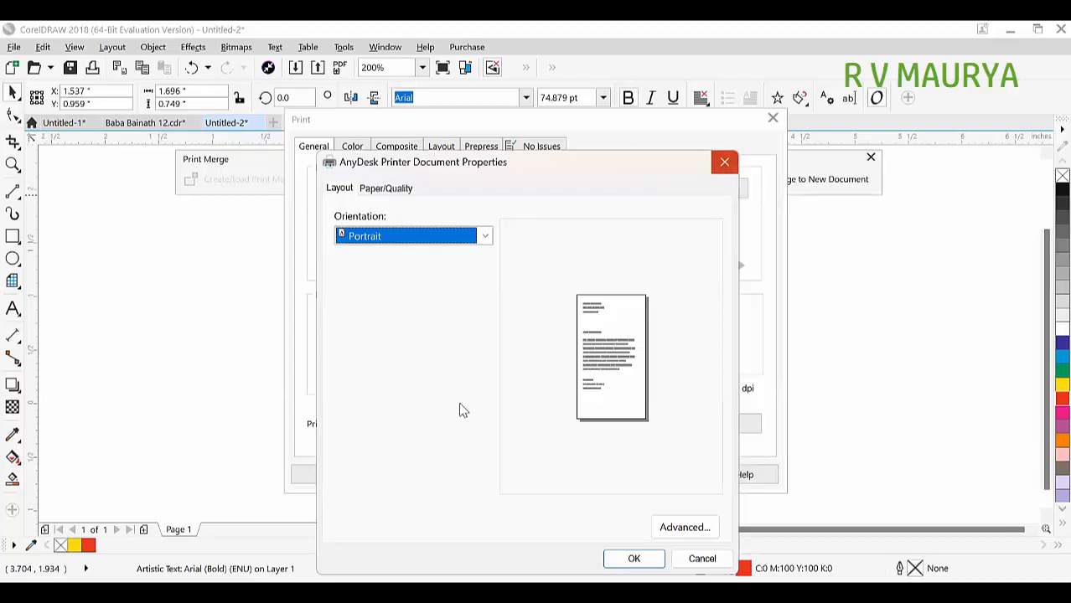
key("Escape")
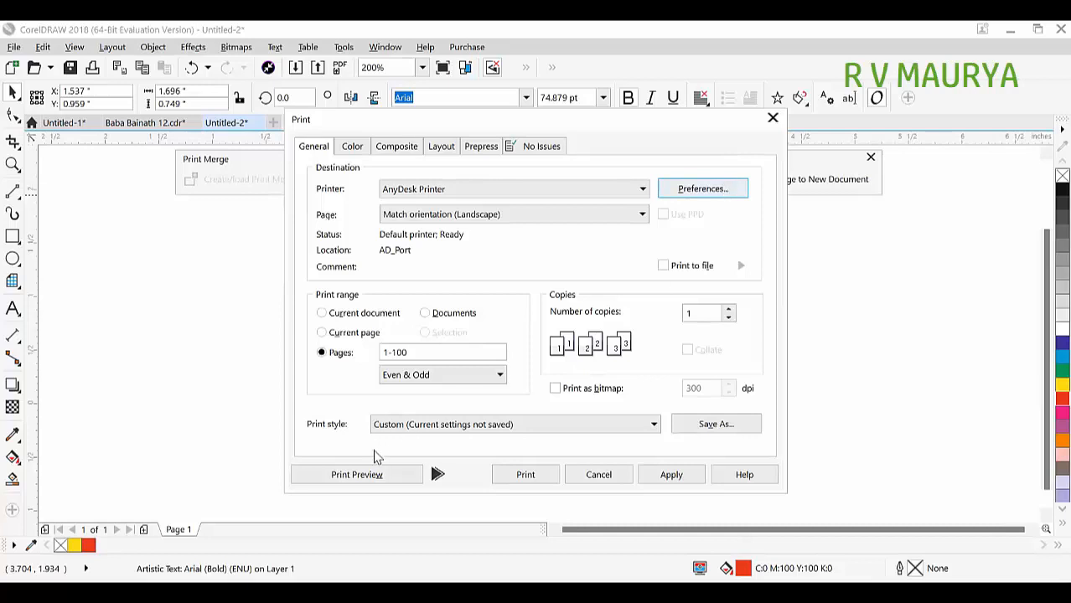
left_click(384, 476)
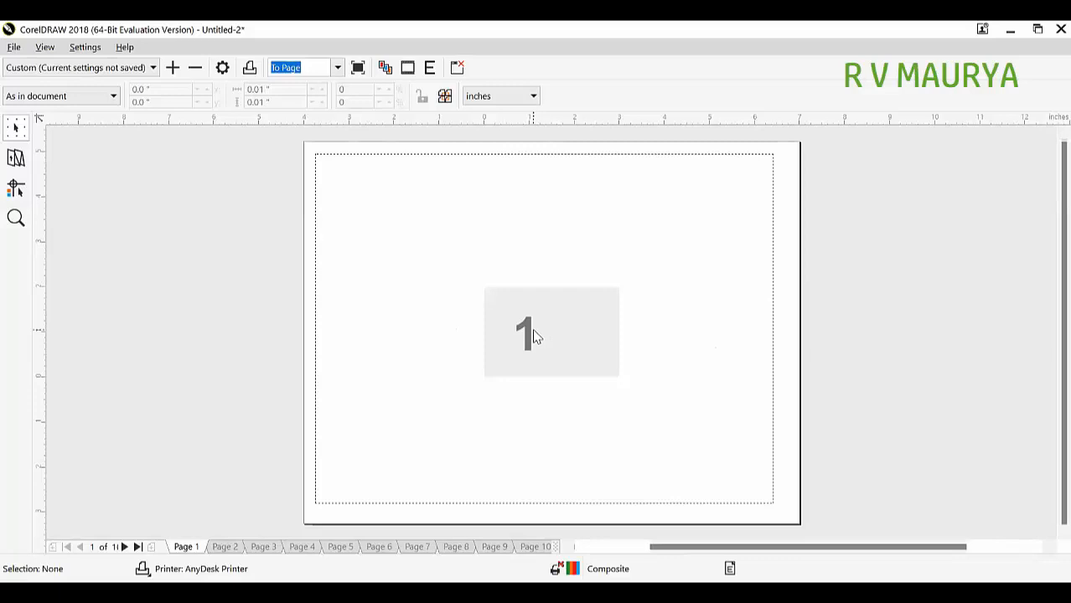
left_click(457, 68)
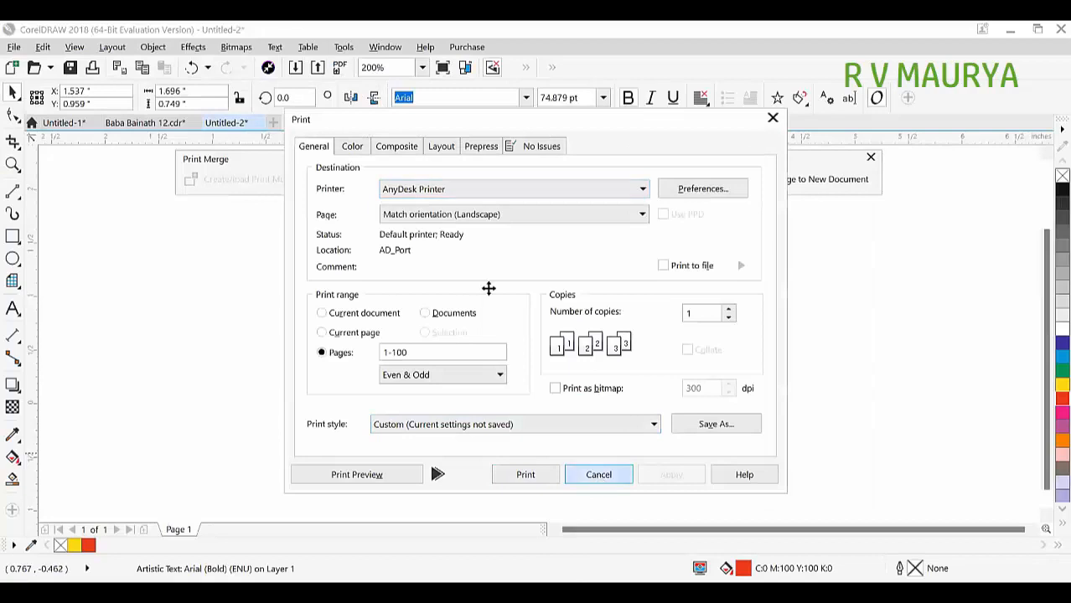
Move the red merge field to about X 1.756, Y 0.974 inches and perform the print merge again up to its preview.
left_click_drag(488, 288, 509, 280)
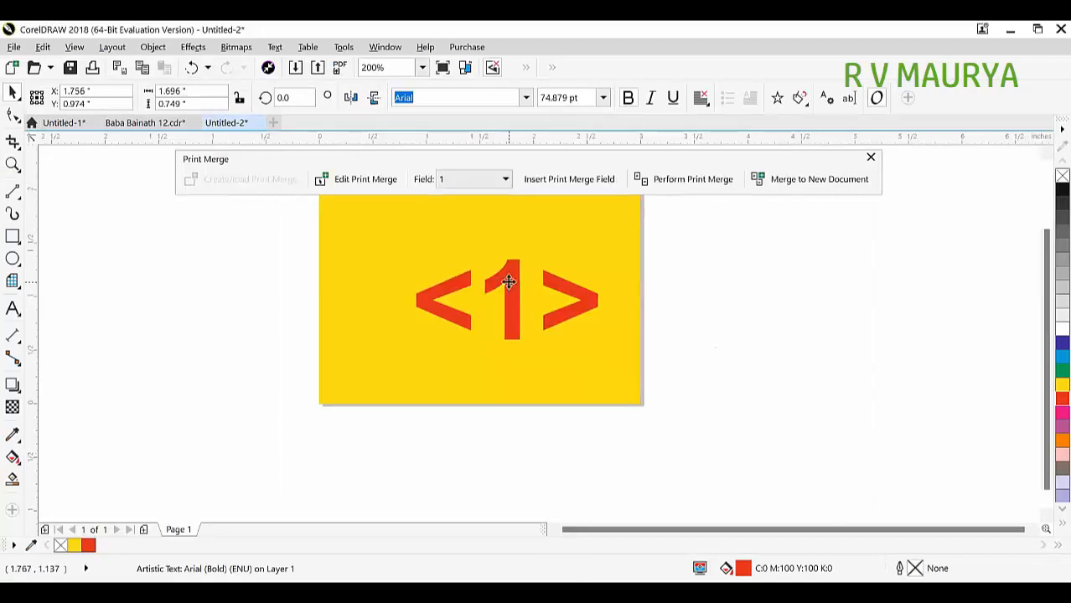
left_click(685, 181)
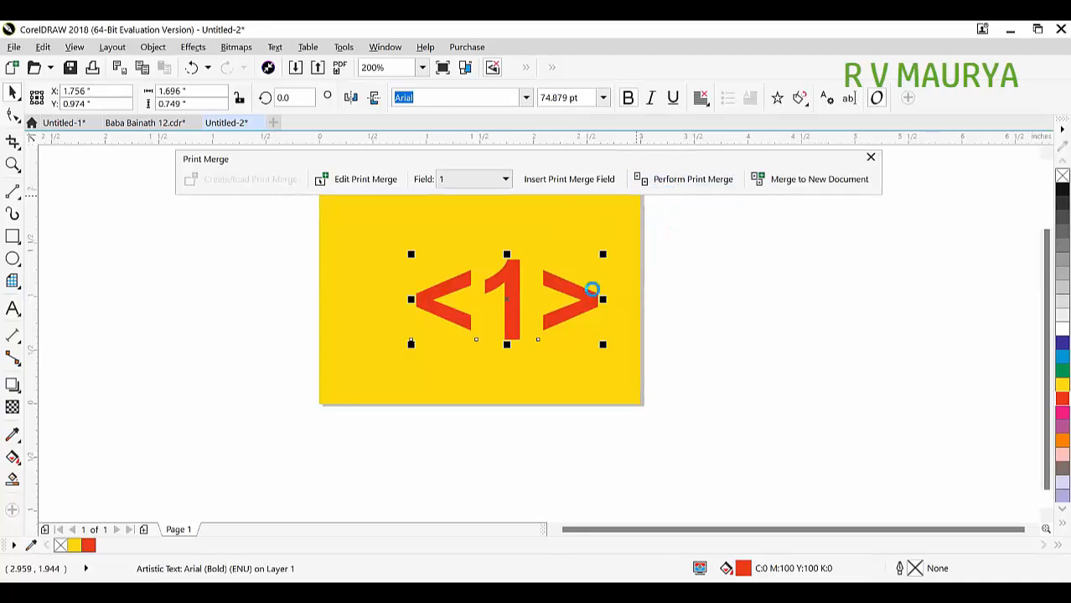
key("ctrl+p")
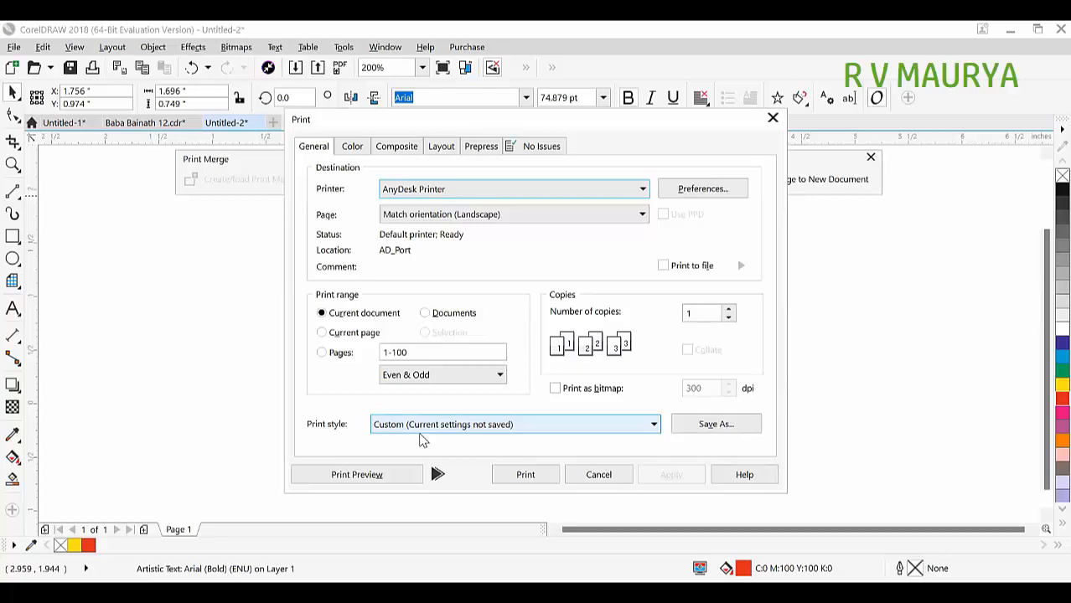
left_click(379, 479)
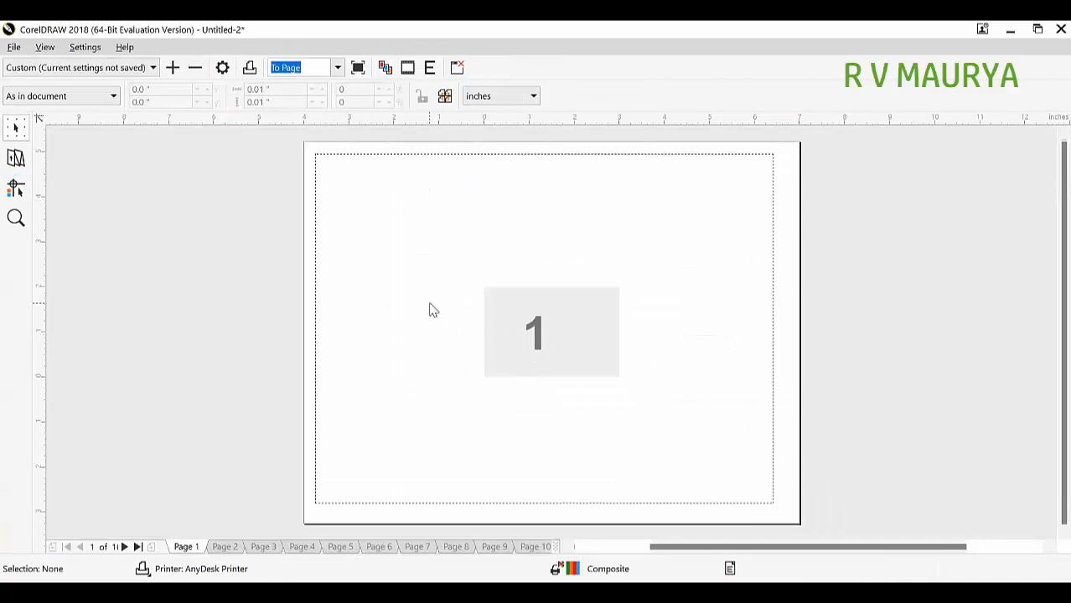
Set the imposition layout of the merged cards to 4 pages across and 5 pages down.
left_click(17, 158)
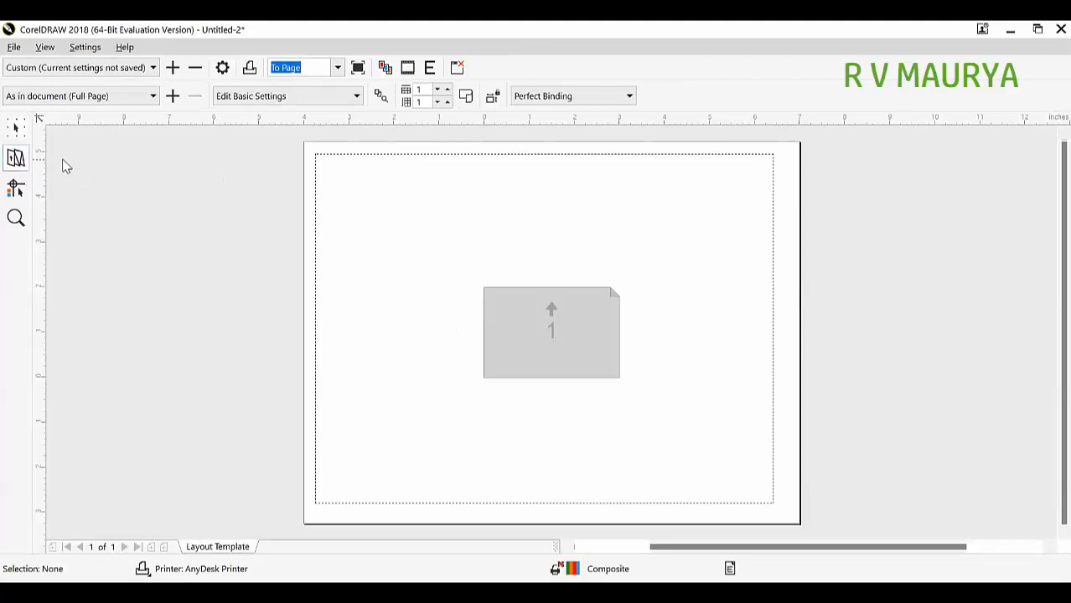
left_click(448, 92)
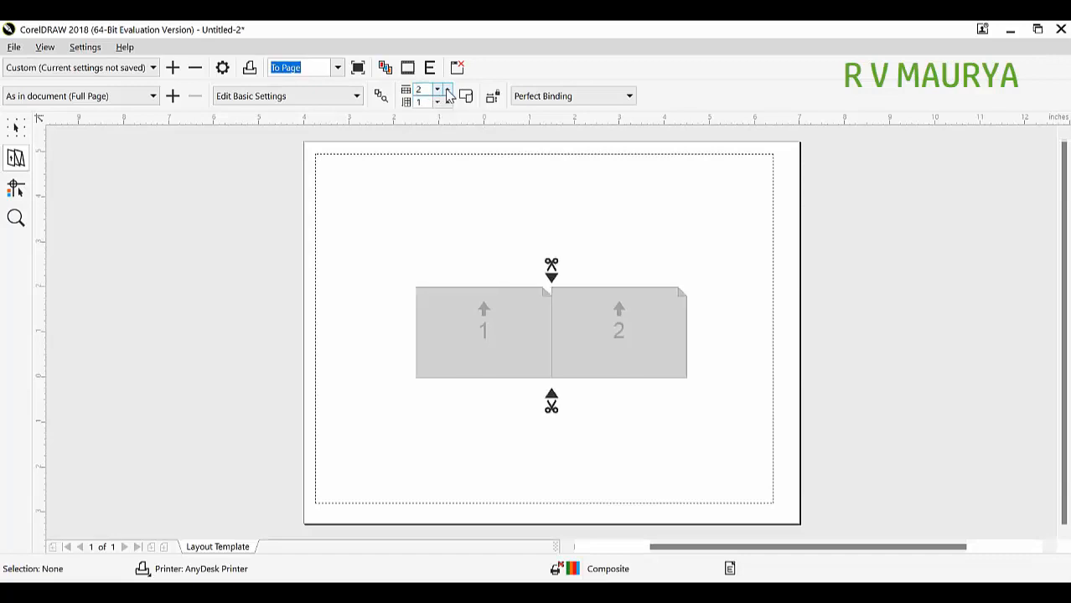
left_click(448, 91)
left_click(448, 91)
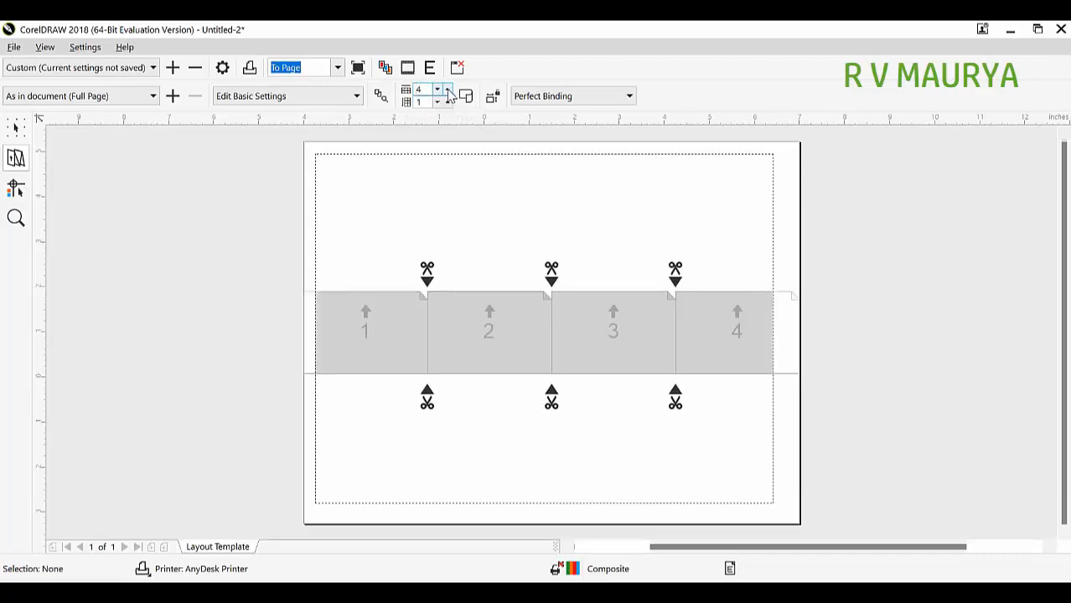
left_click(436, 90)
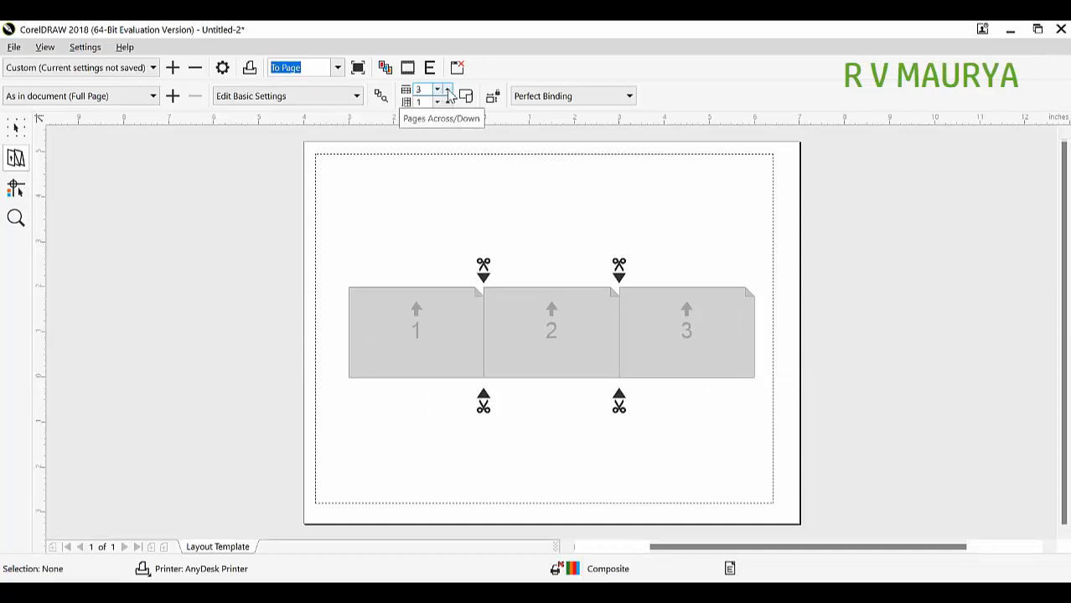
left_click(448, 102)
left_click(448, 102)
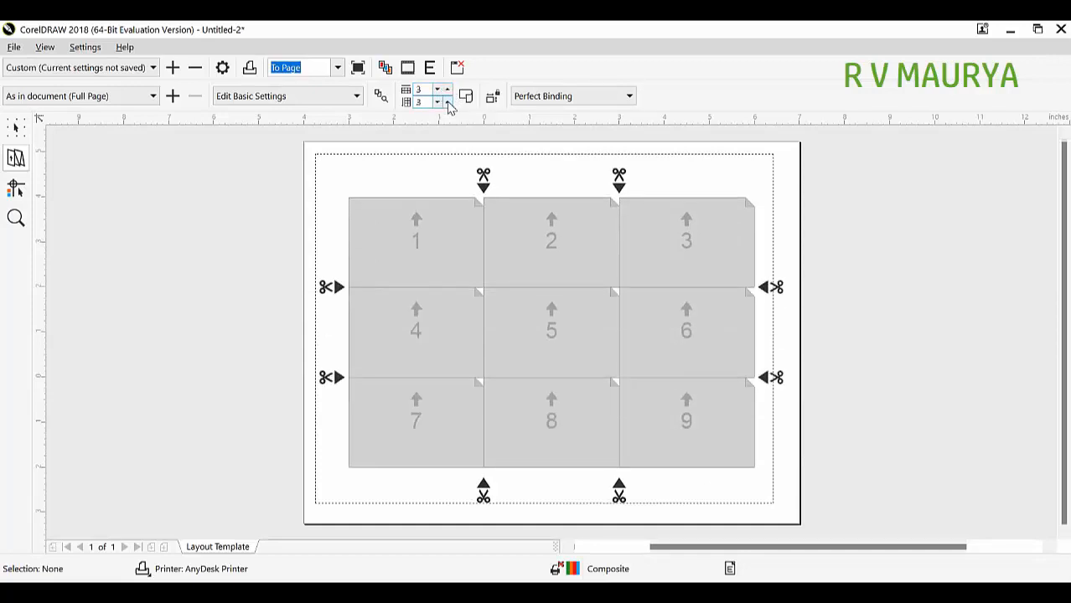
left_click(448, 102)
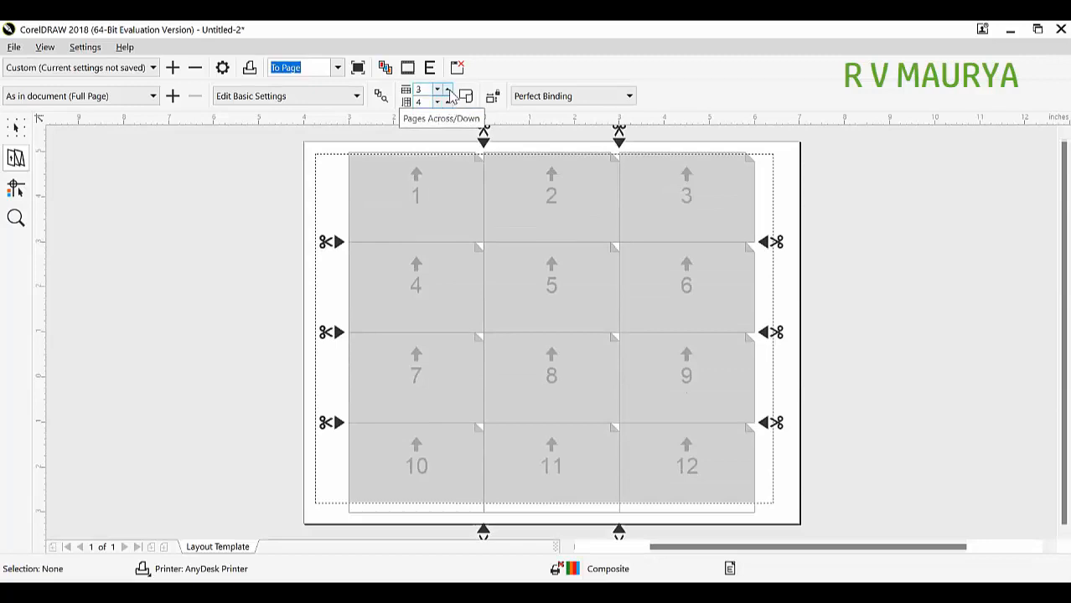
left_click(448, 102)
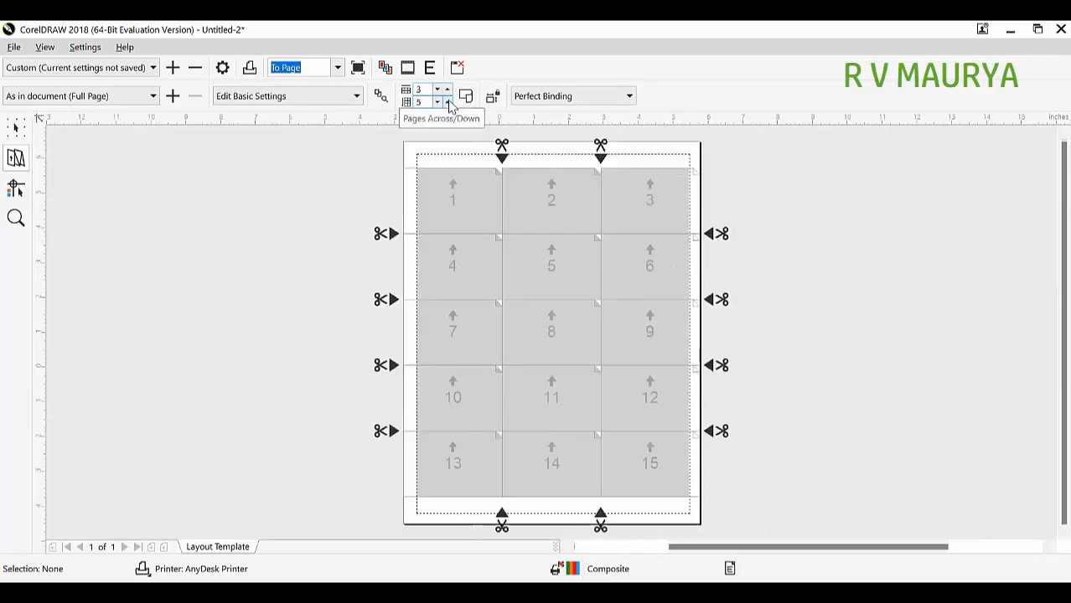
left_click(448, 101)
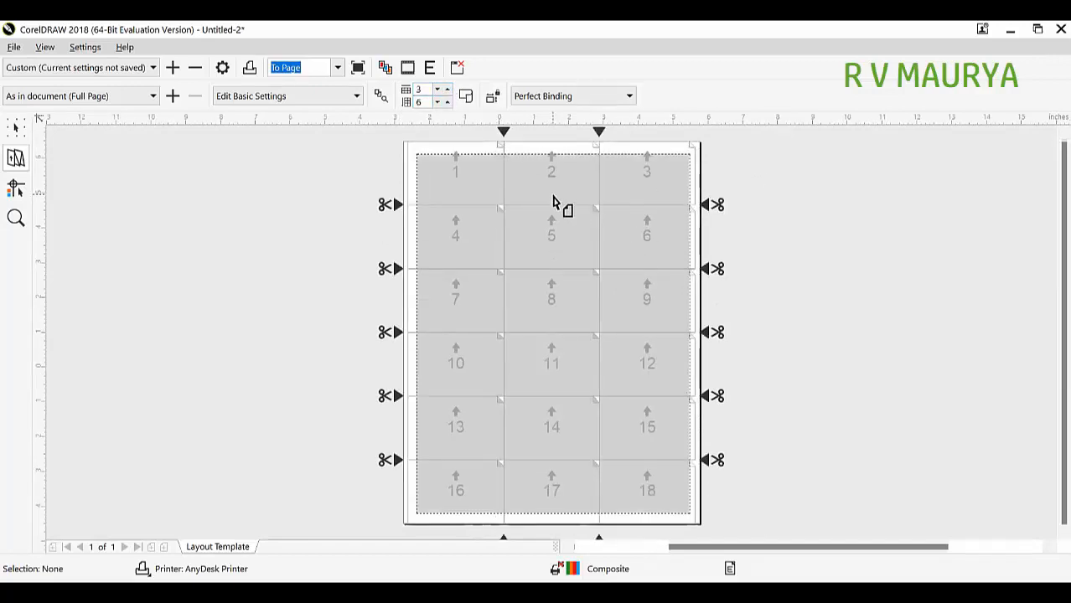
left_click(447, 89)
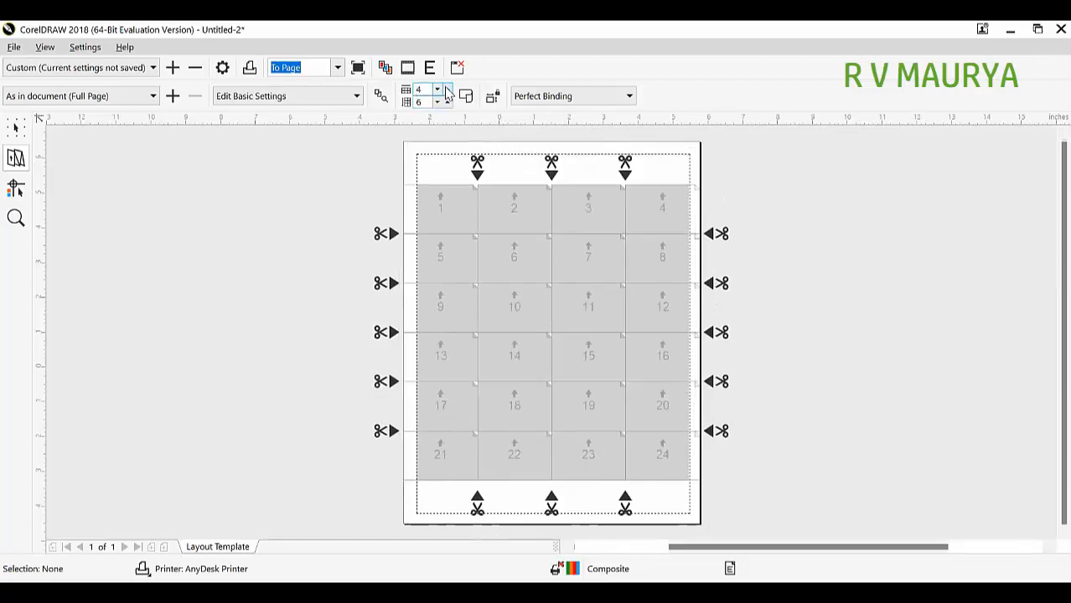
left_click(436, 101)
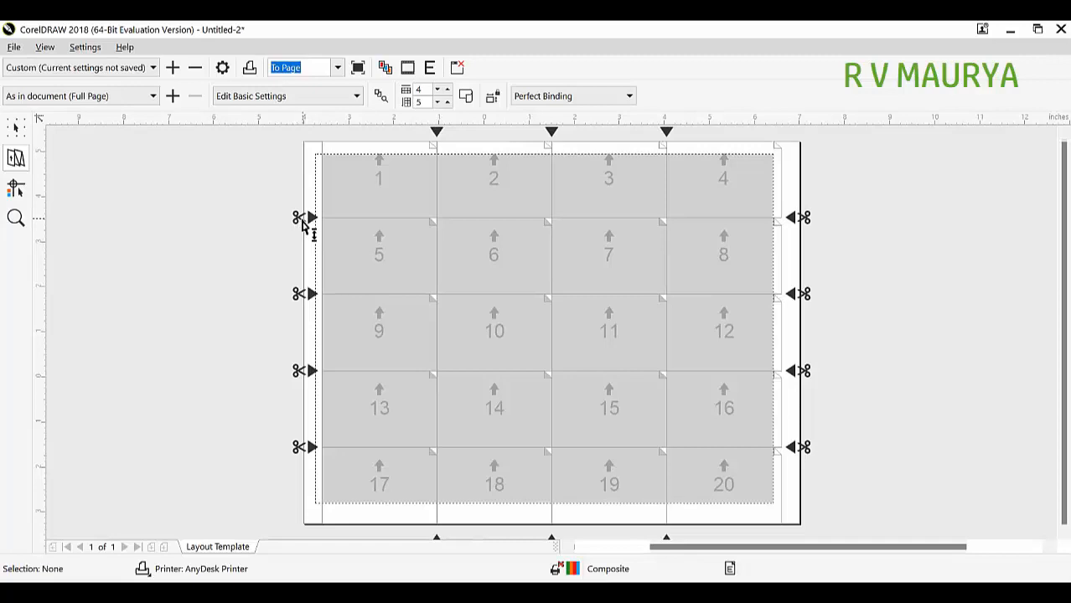
Set the gutter between the card rows to 0.09 inches in the imposition layout.
left_click(308, 220)
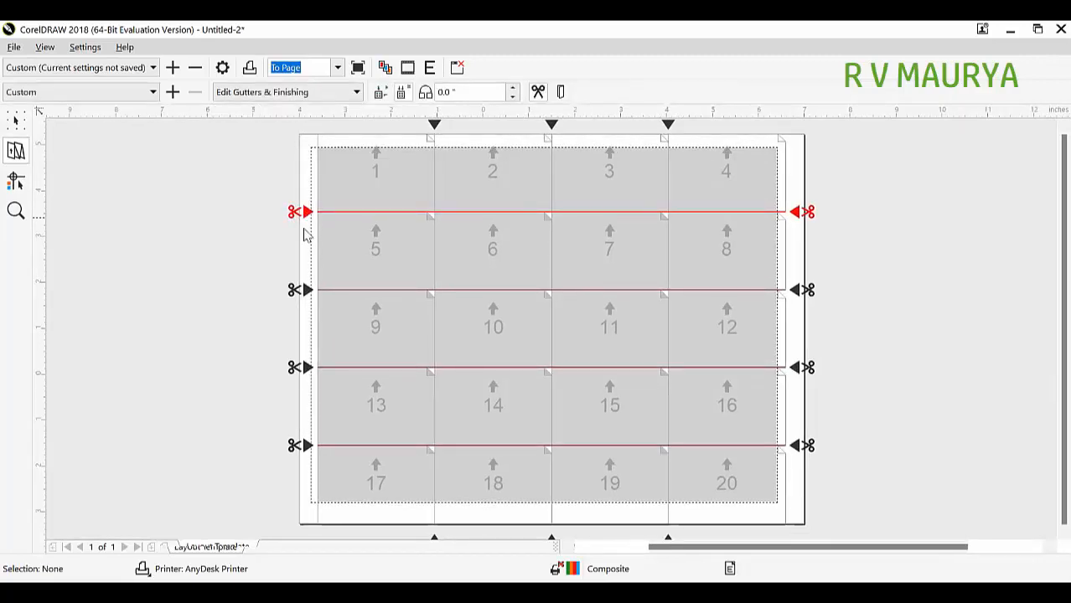
left_click(293, 290)
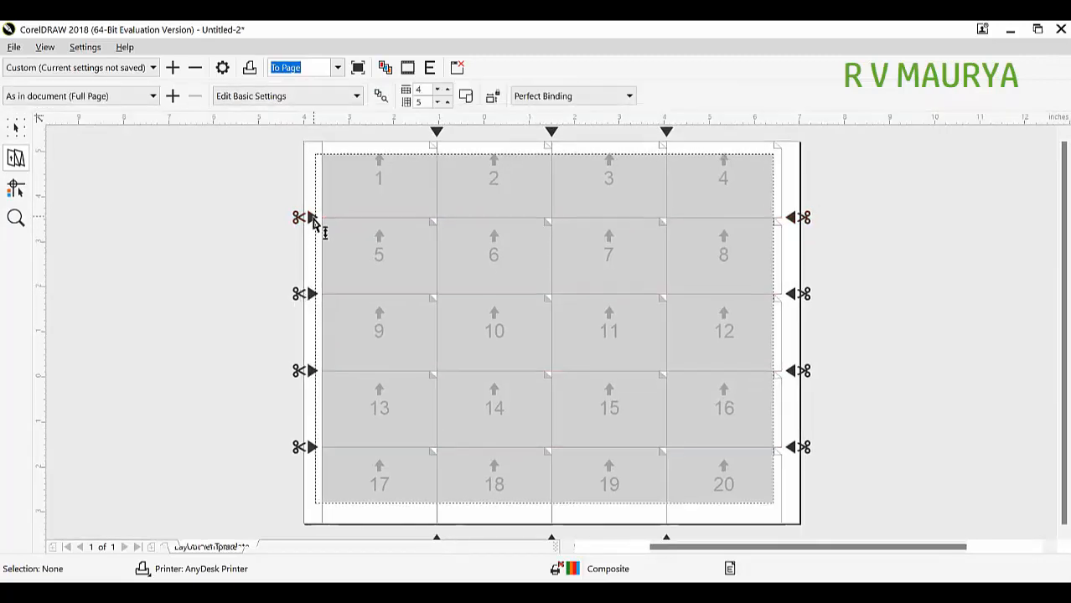
left_click(310, 218)
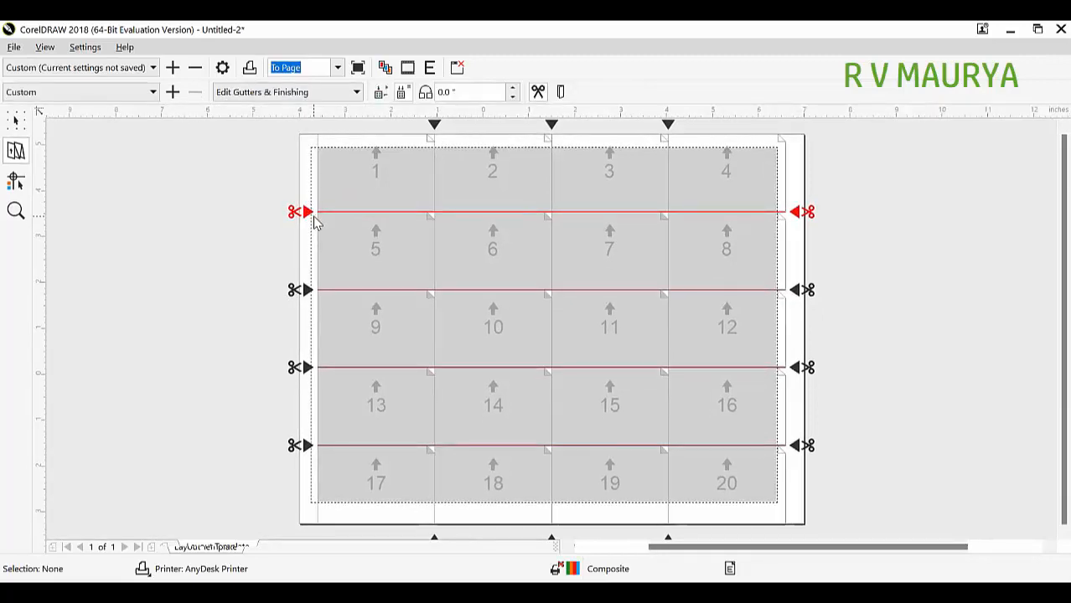
left_click(512, 88)
left_click(512, 88)
left_click(512, 88)
left_click(512, 88)
left_click(512, 88)
left_click(512, 87)
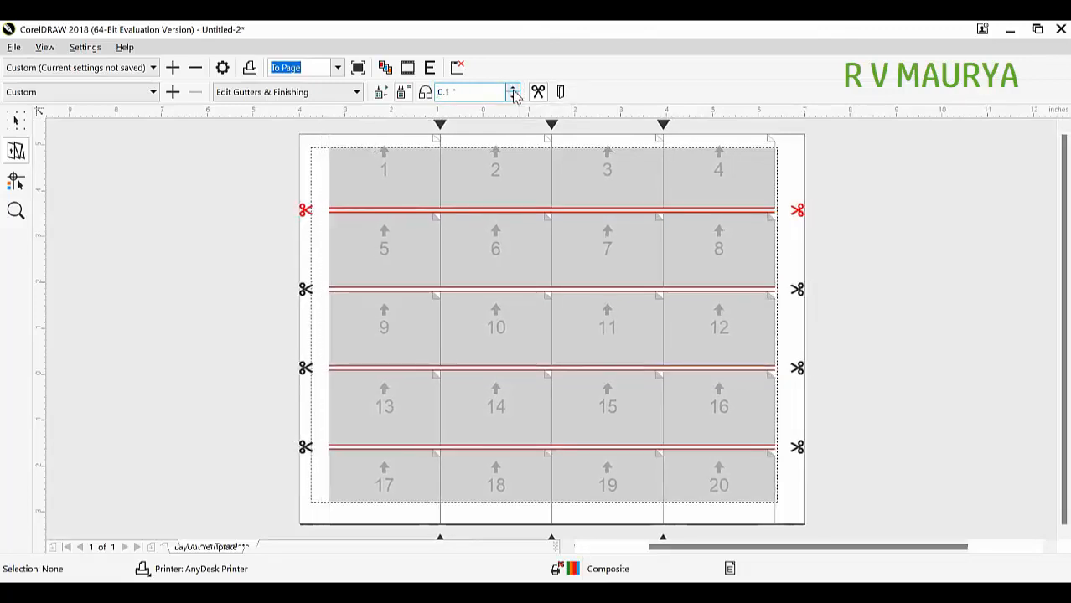
left_click(513, 95)
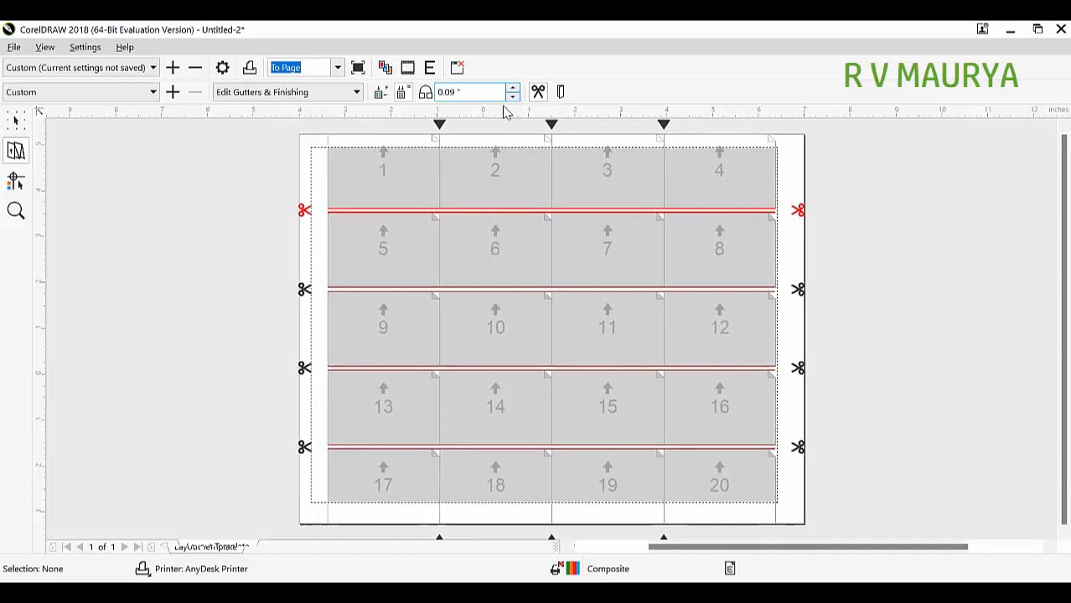
Set the gutter between the card columns to 0.11 inches in the imposition layout.
left_click(440, 126)
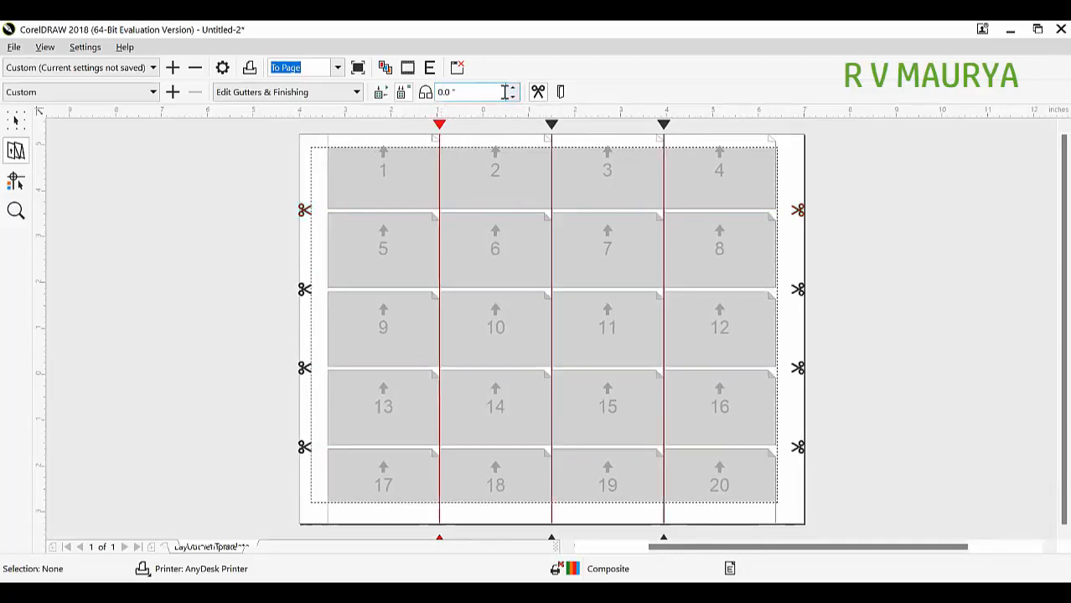
left_click(516, 88)
left_click(516, 88)
left_click(516, 88)
left_click(517, 88)
left_click(517, 88)
left_click(513, 87)
left_click(513, 87)
left_click(513, 87)
left_click(513, 87)
left_click(513, 87)
left_click(513, 87)
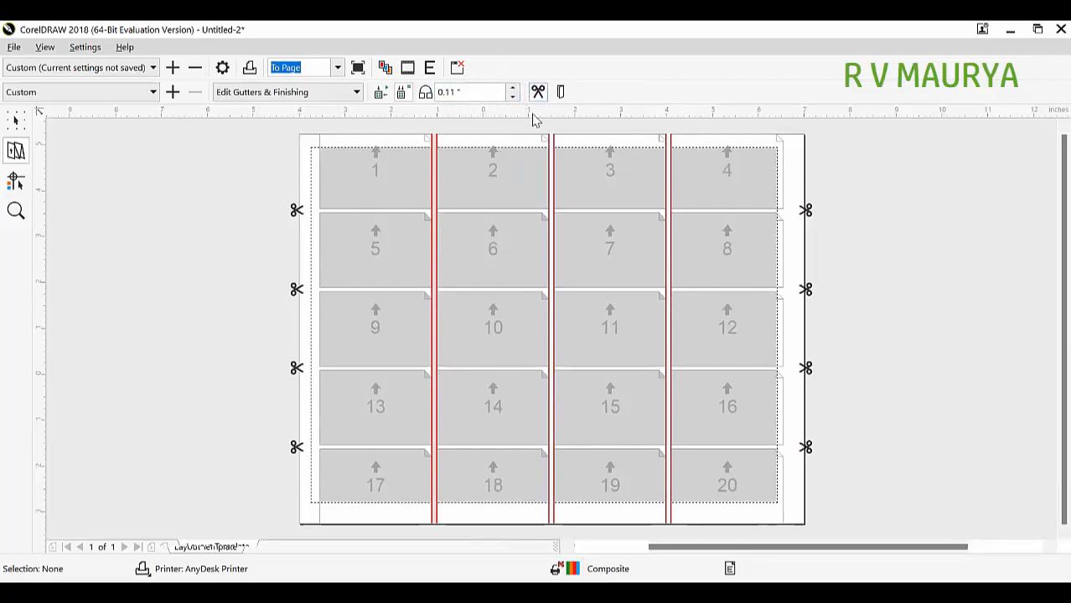
Return to the artwork preview and look through the numbered cards on signatures 1 to 5.
left_click(16, 122)
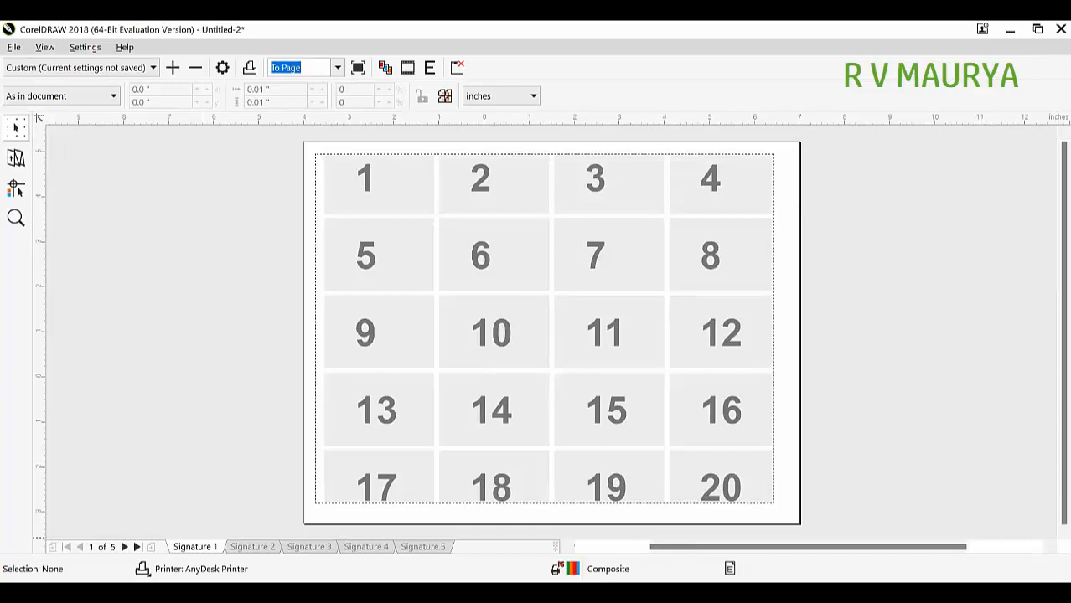
left_click(268, 549)
left_click(310, 548)
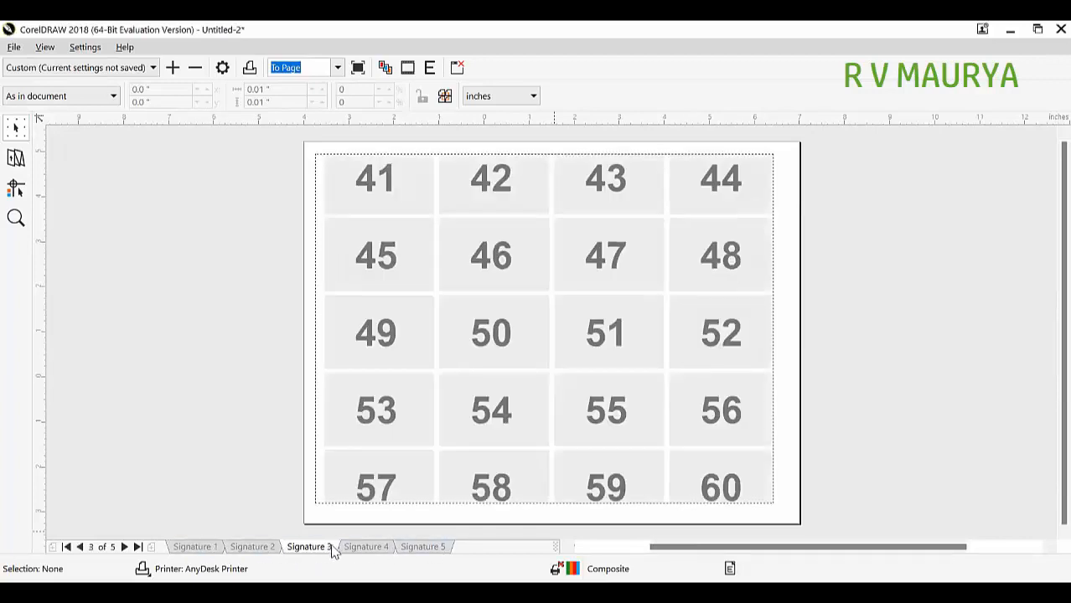
left_click(367, 549)
left_click(424, 548)
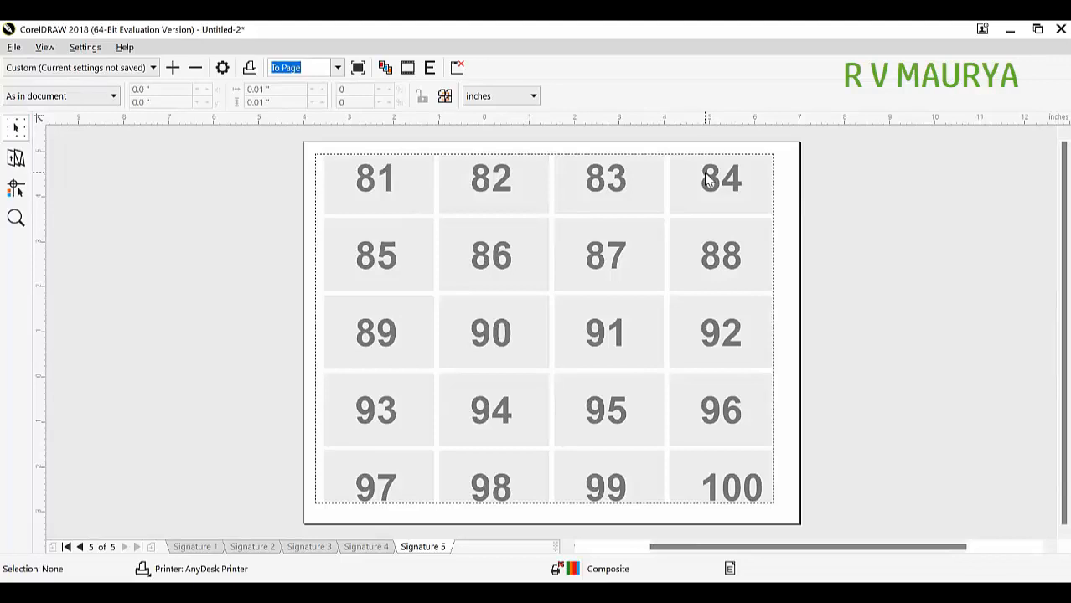
Scale the imposed cards with Fit to page and check the result on Signature 1.
left_click(74, 98)
left_click(52, 125)
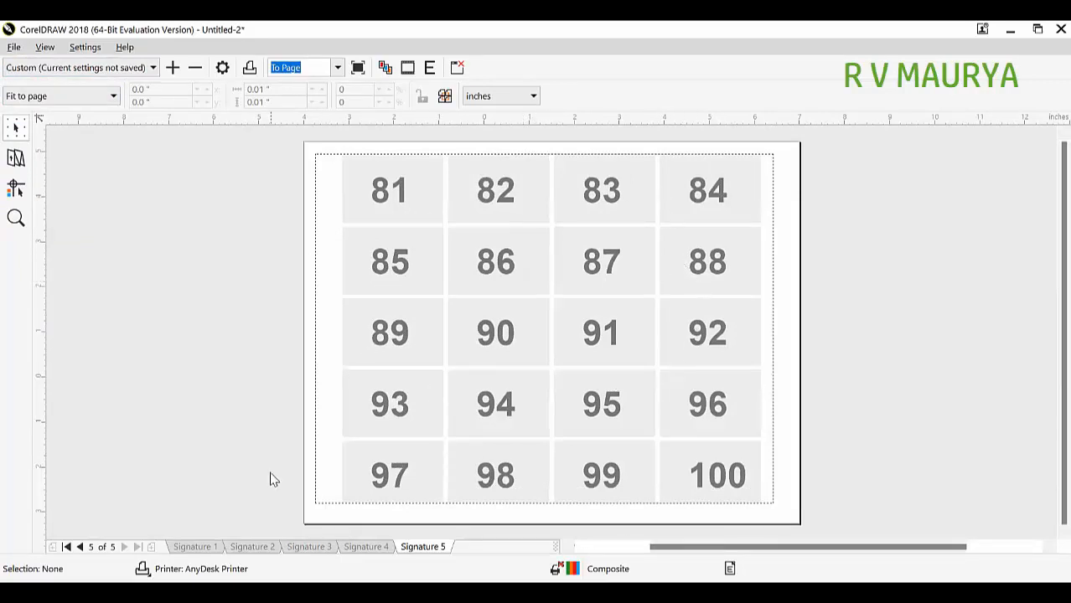
left_click(191, 548)
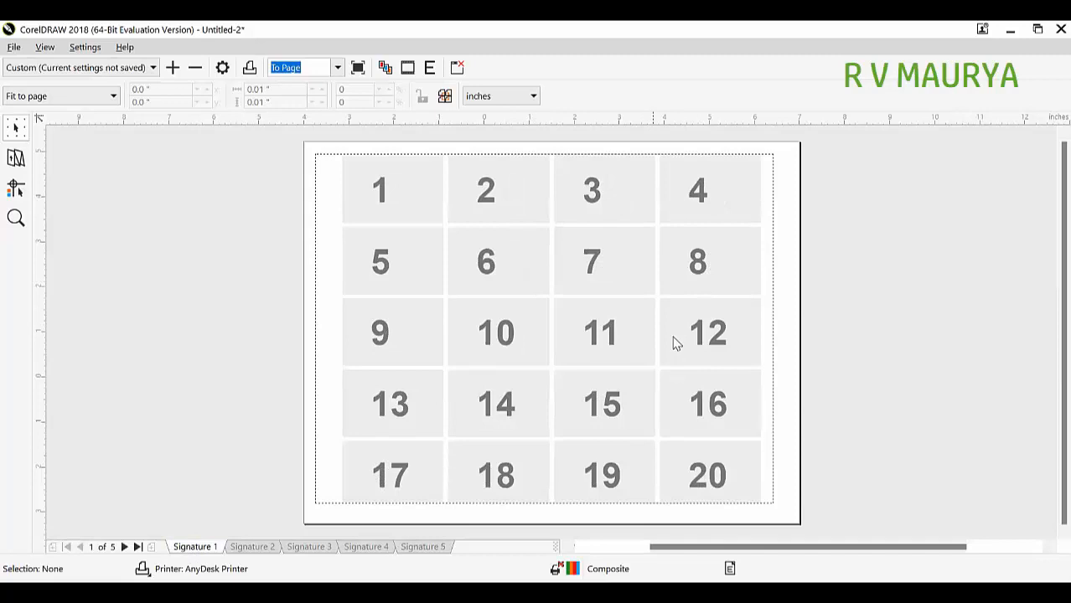
Look through the imposed numbered cards on signatures 5, 4, 3 and 2.
left_click(434, 547)
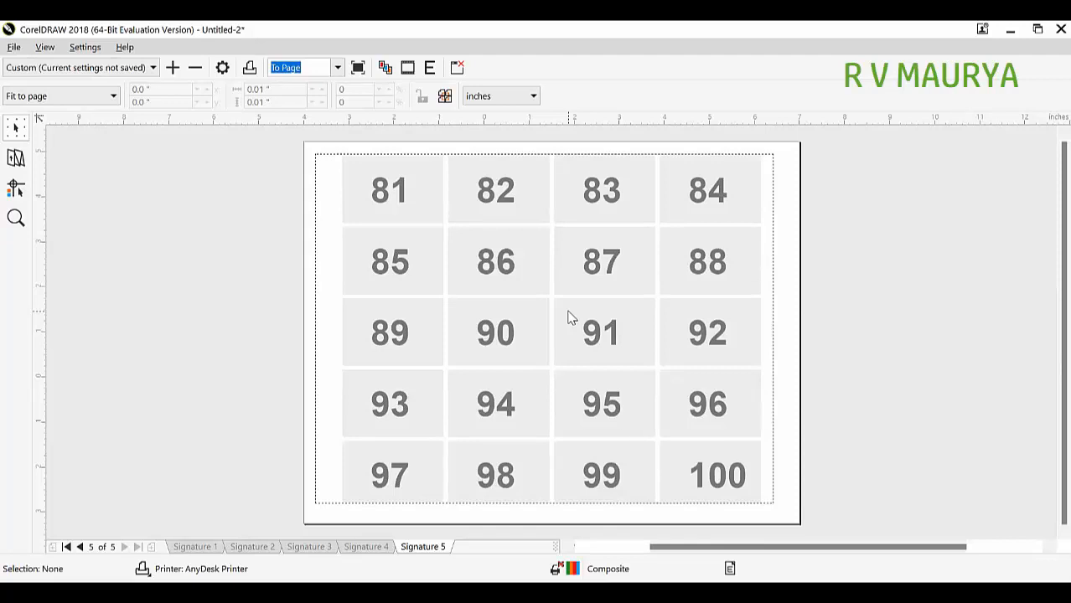
left_click(364, 547)
left_click(310, 547)
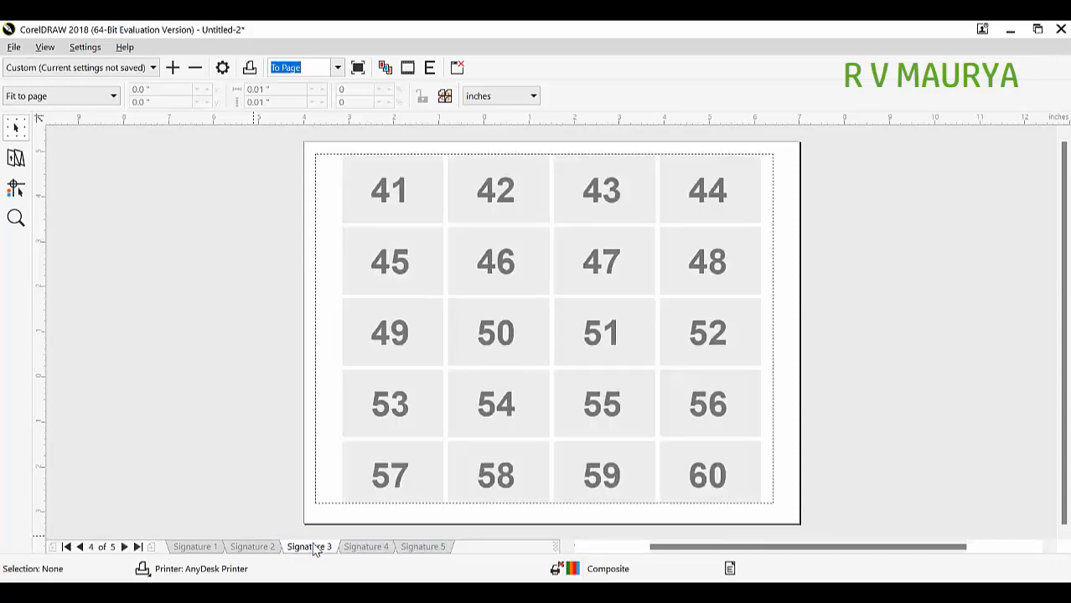
left_click(251, 548)
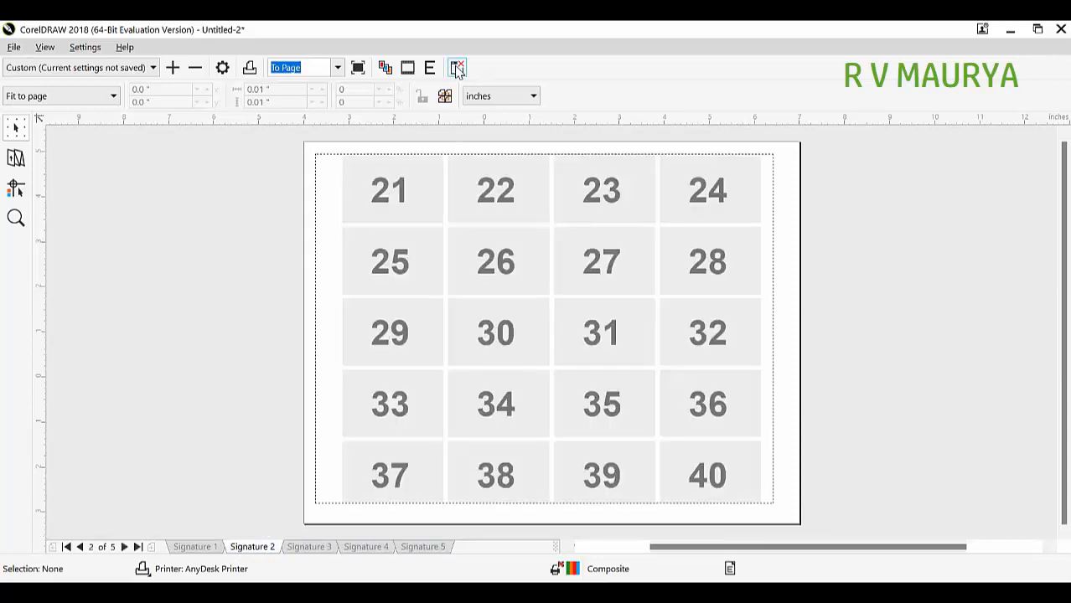
Close the print preview, the Print dialog and the numbered card document to return to the drawing with the blue rectangle.
left_click(456, 68)
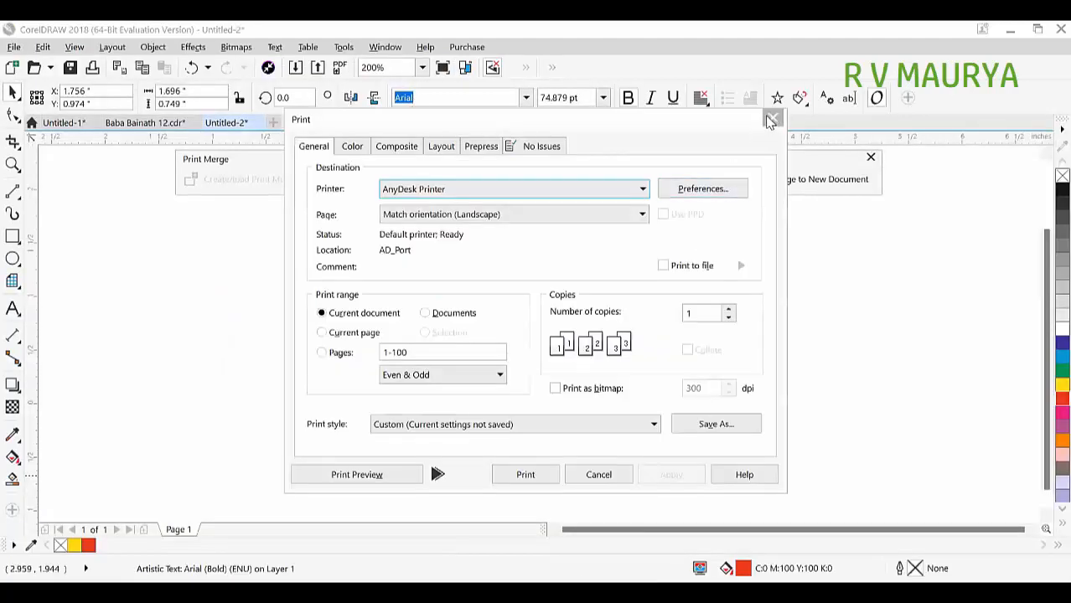
left_click(769, 118)
left_click(649, 261)
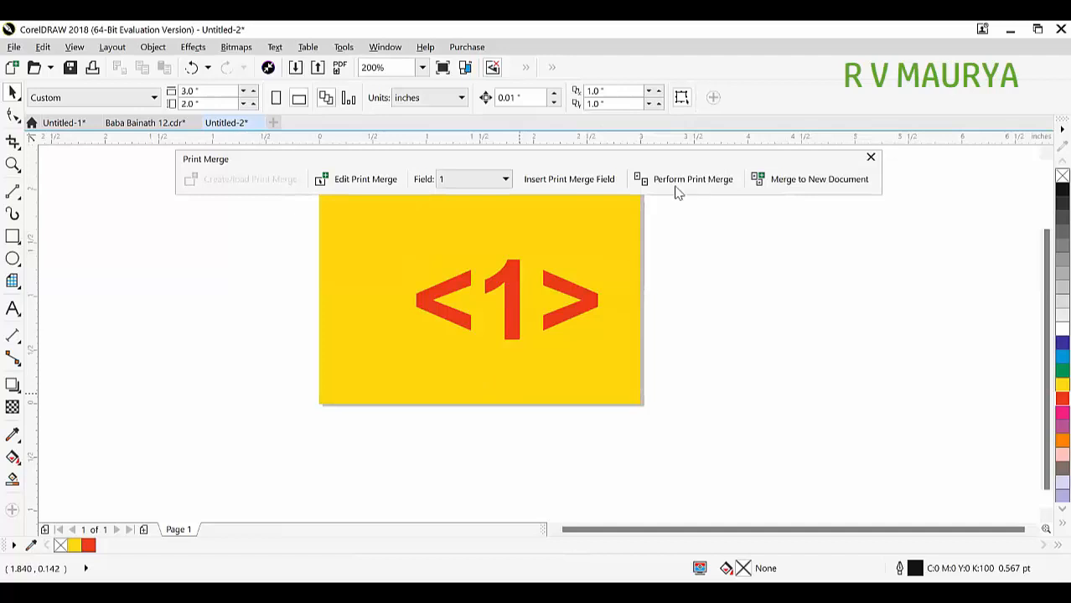
left_click(536, 289)
left_click(521, 282)
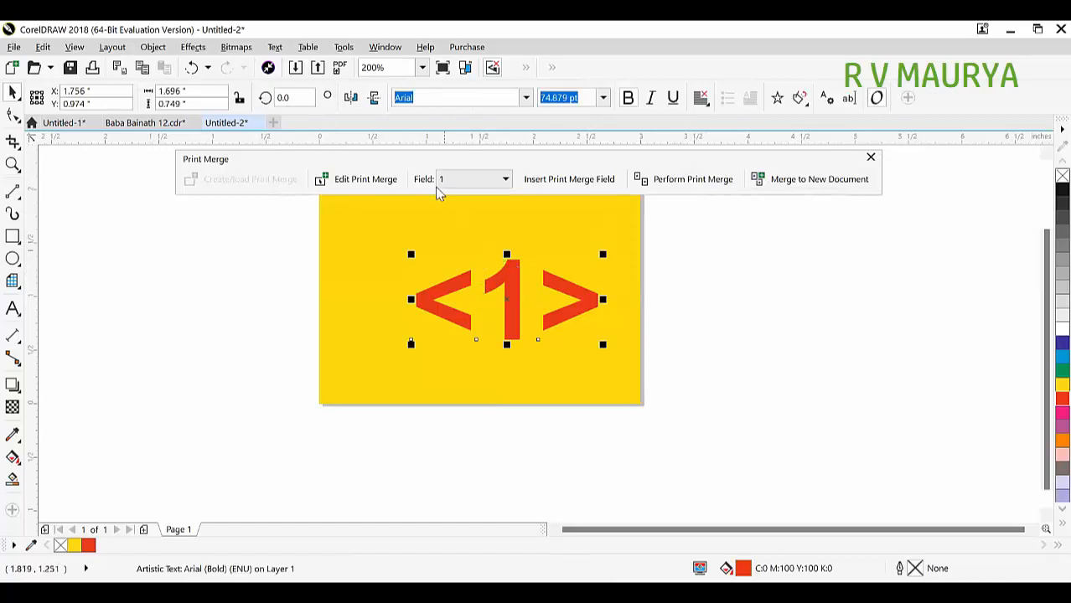
left_click(257, 124)
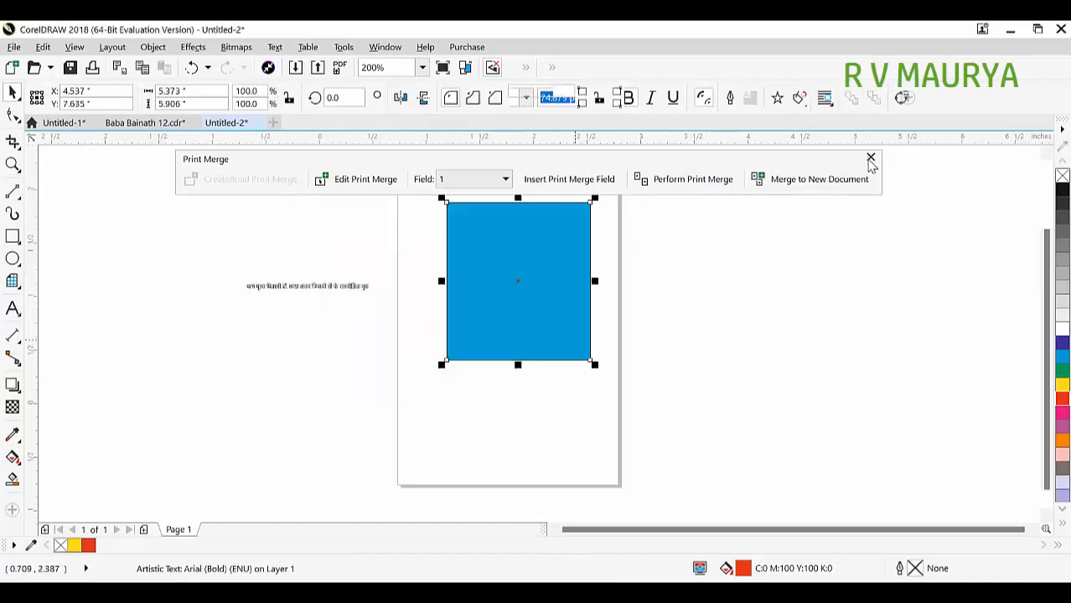
Centre the blue rectangle on page 3 and move the line of text farther away from the page.
left_click(525, 274)
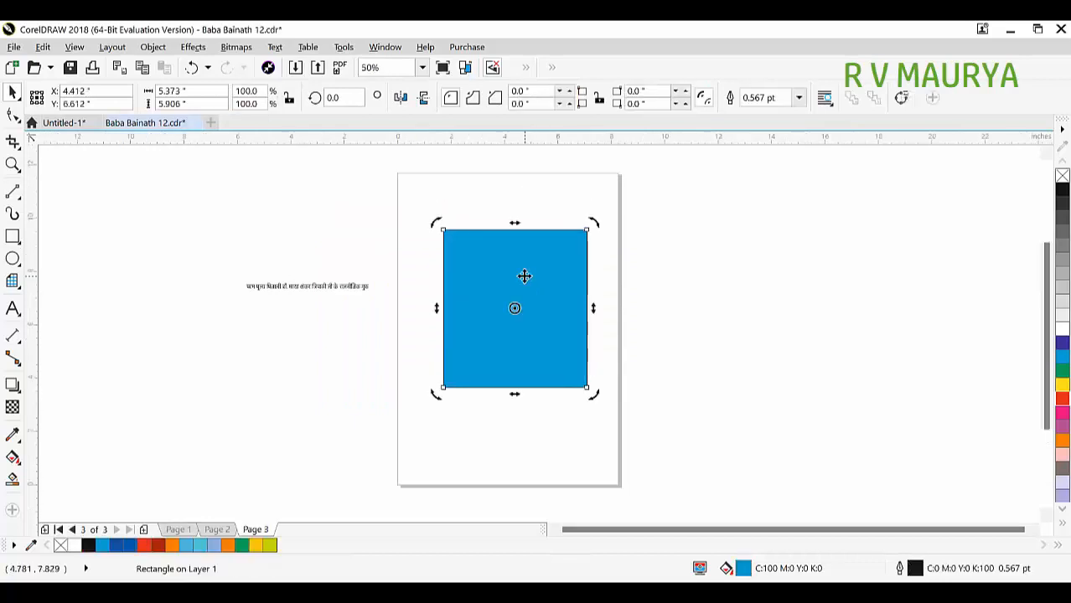
left_click(713, 304)
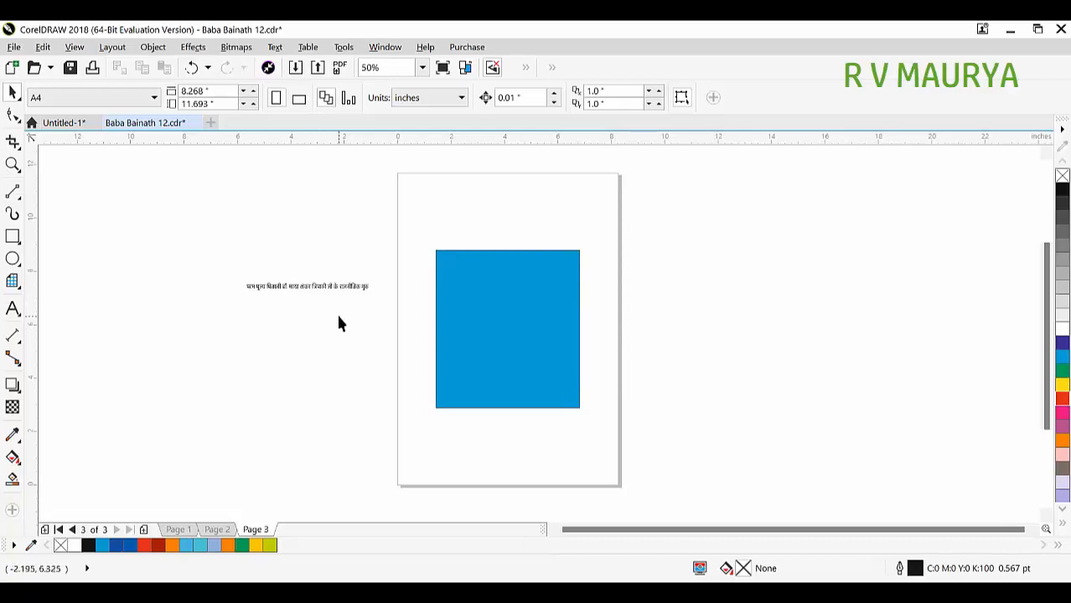
left_click_drag(314, 290, 147, 306)
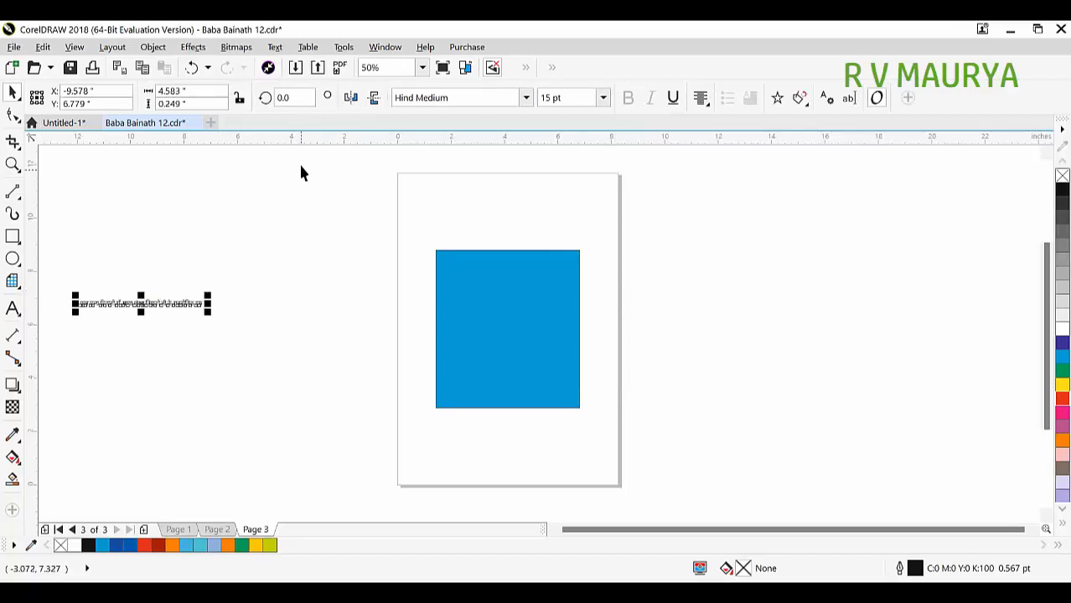
Change the page to landscape and move the blue rectangle towards the page's left edge.
left_click(453, 174)
left_click(299, 98)
left_click_drag(507, 310, 432, 314)
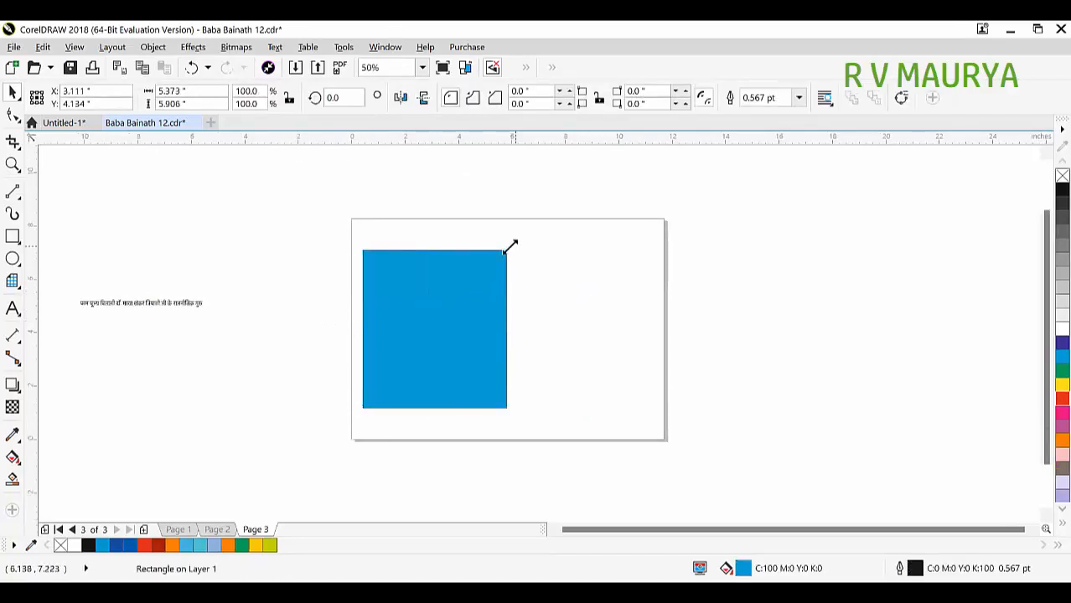
Shrink the blue rectangle to about 3.38 by 3.71 inches and add a mirrored yellow copy about 7.25 inches wide beside it.
left_click_drag(511, 246, 457, 304)
left_click_drag(355, 358, 651, 360)
left_click(1061, 384)
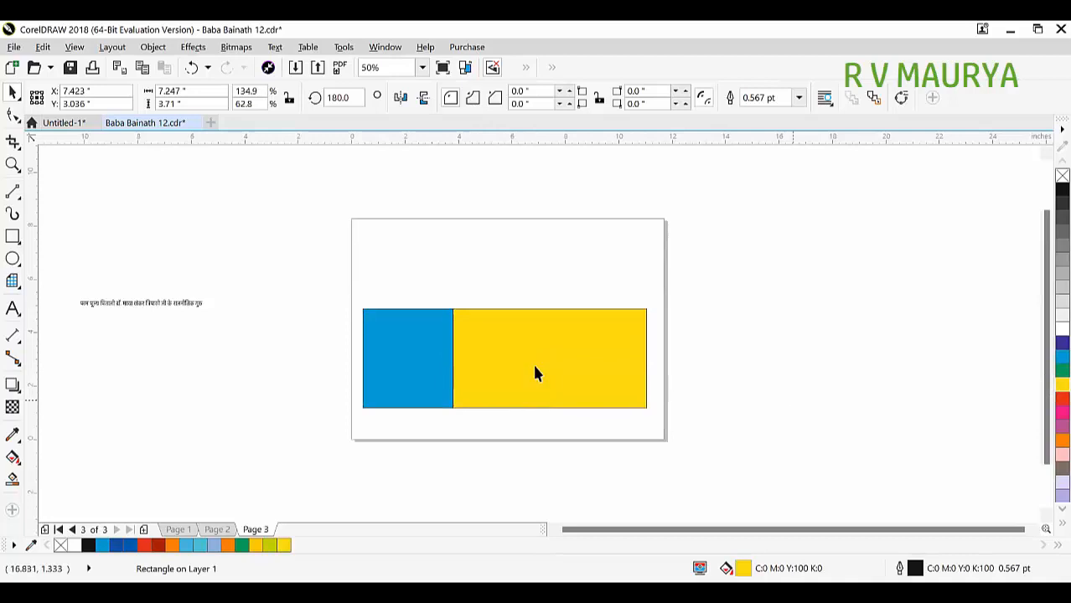
key("Escape")
key("F2")
left_click_drag(279, 268, 722, 431)
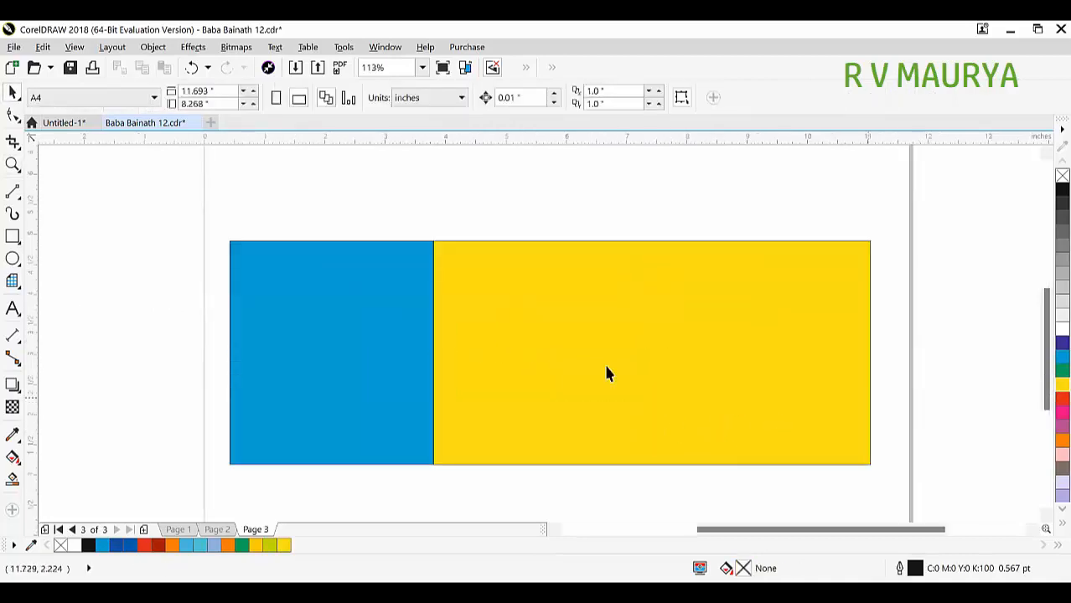
Shorten the yellow rectangle slightly from its right edge so both rectangles together span about 10.33 inches.
left_click(367, 297)
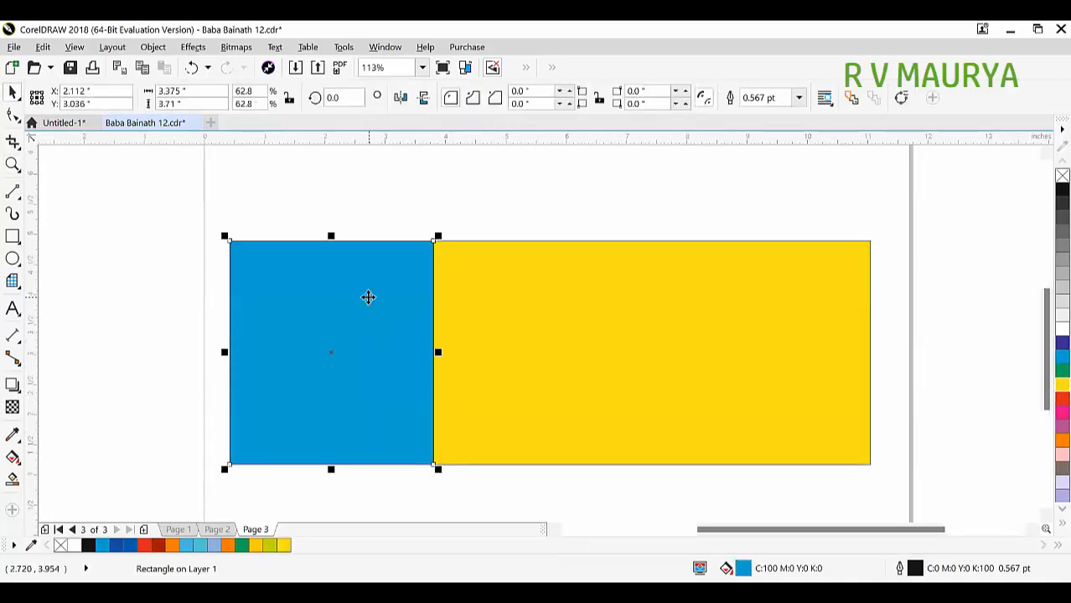
left_click(835, 339)
left_click_drag(876, 352, 859, 365)
left_click(946, 383)
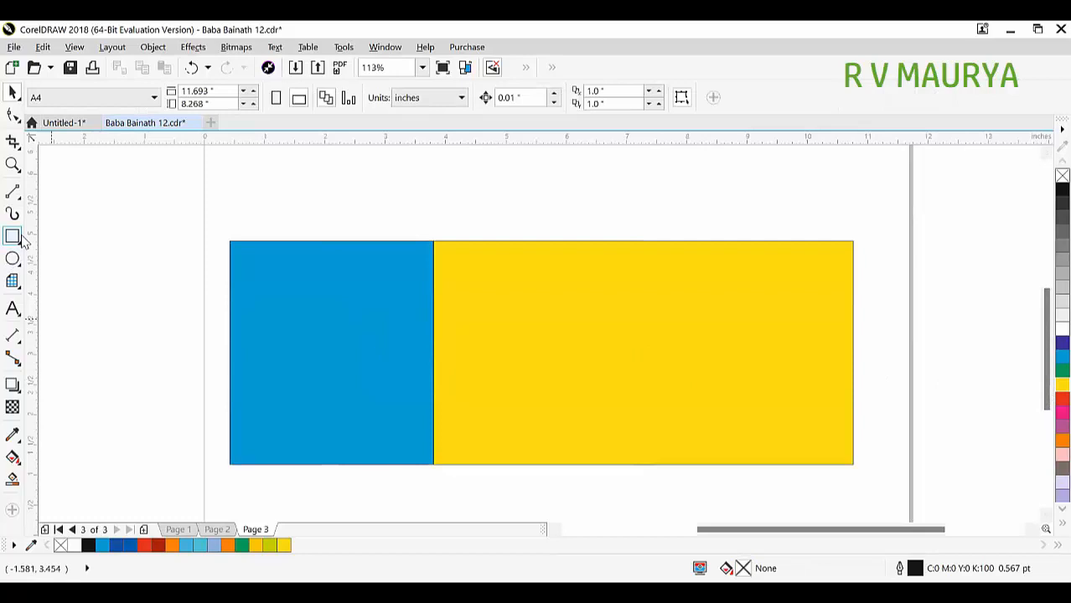
Draw a white number box about 1.31 by 0.61 inches in the blue rectangle and copy it into the yellow one.
left_click(15, 237)
left_click_drag(255, 277, 337, 318)
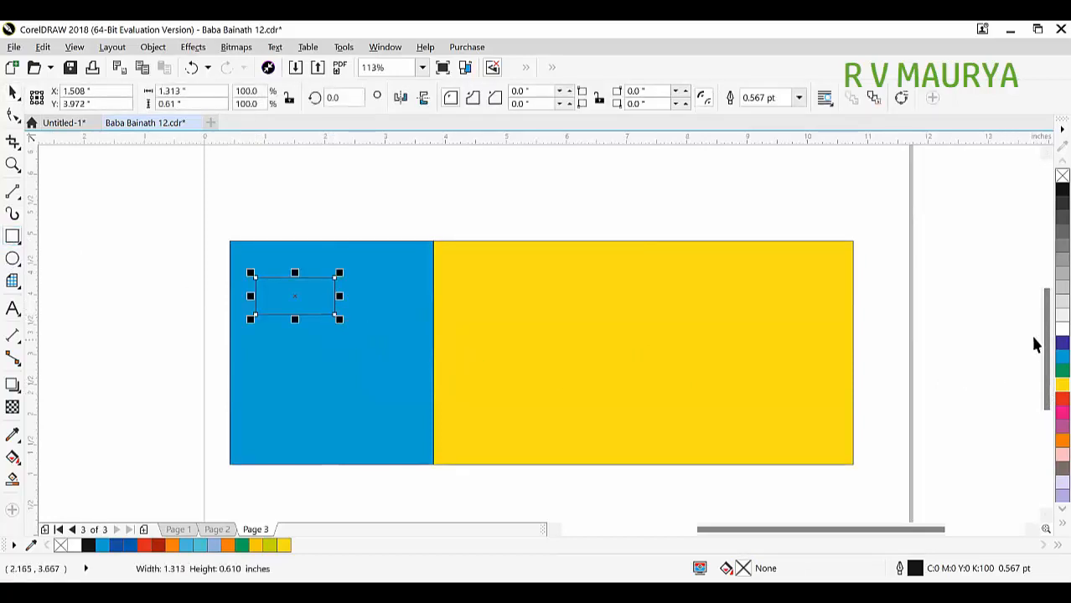
left_click(1061, 328)
left_click_drag(281, 289, 483, 344)
left_click(482, 216)
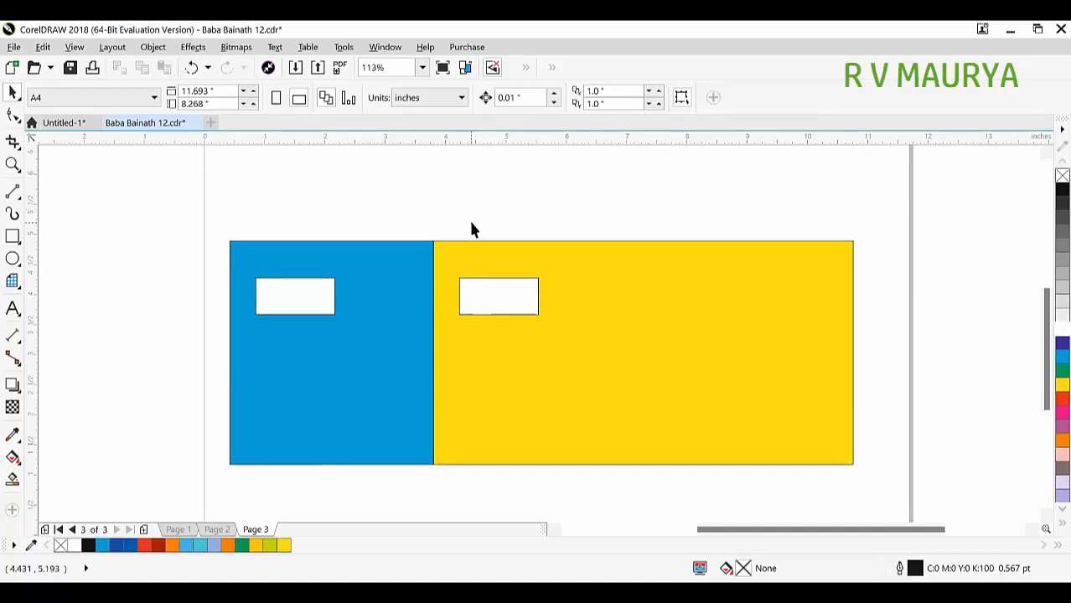
Group the blue and yellow rectangles with both white boxes and remove their outlines.
left_click_drag(204, 202, 955, 495)
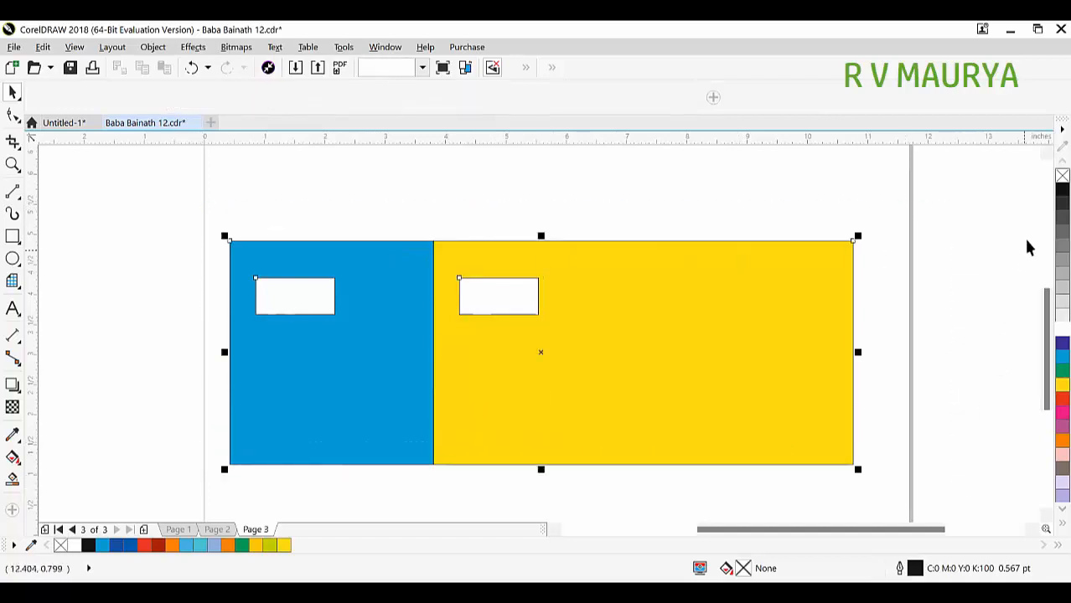
key("ctrl+g")
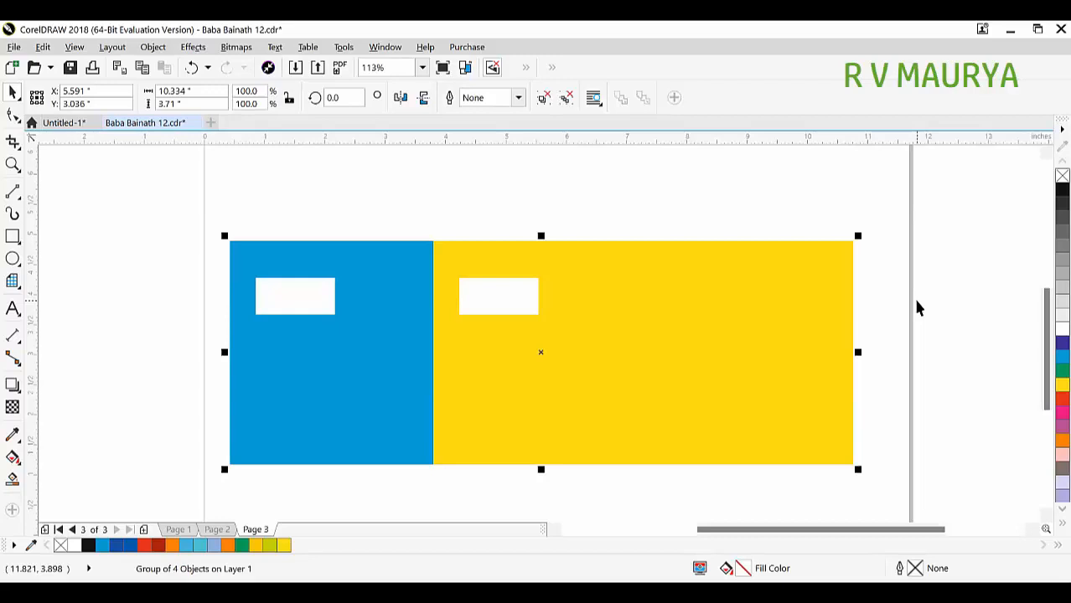
left_click(443, 234)
Copy the grouped ticket into a new A4 document set to landscape.
scroll(450, 293, "down", 2)
scroll(450, 293, "down", 2)
key("z")
left_click_drag(298, 174, 634, 366)
key("space")
left_click_drag(777, 269, 332, 453)
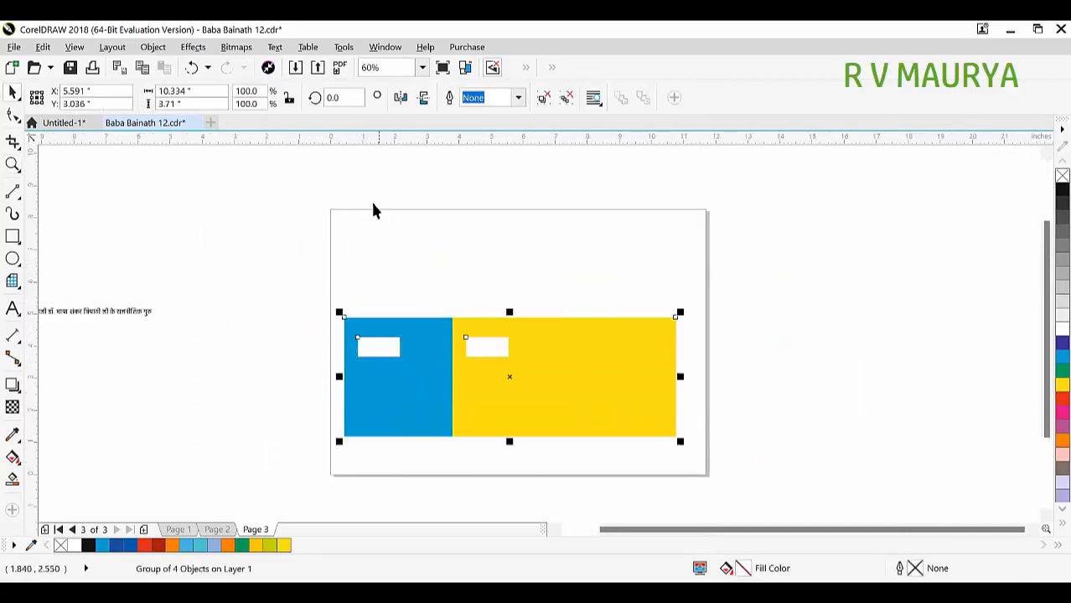
left_click(211, 122)
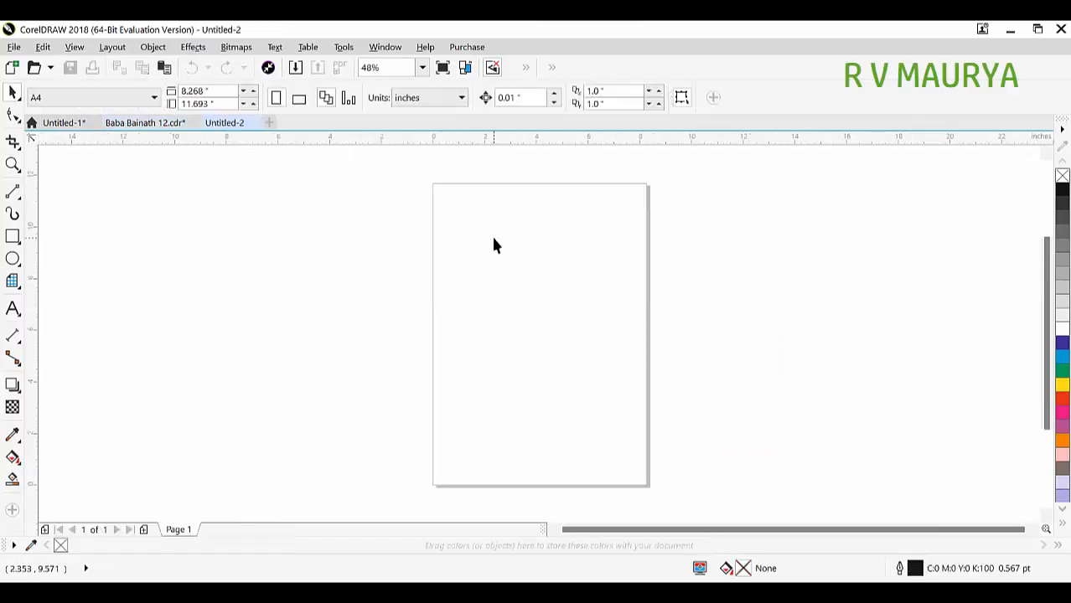
left_click(299, 98)
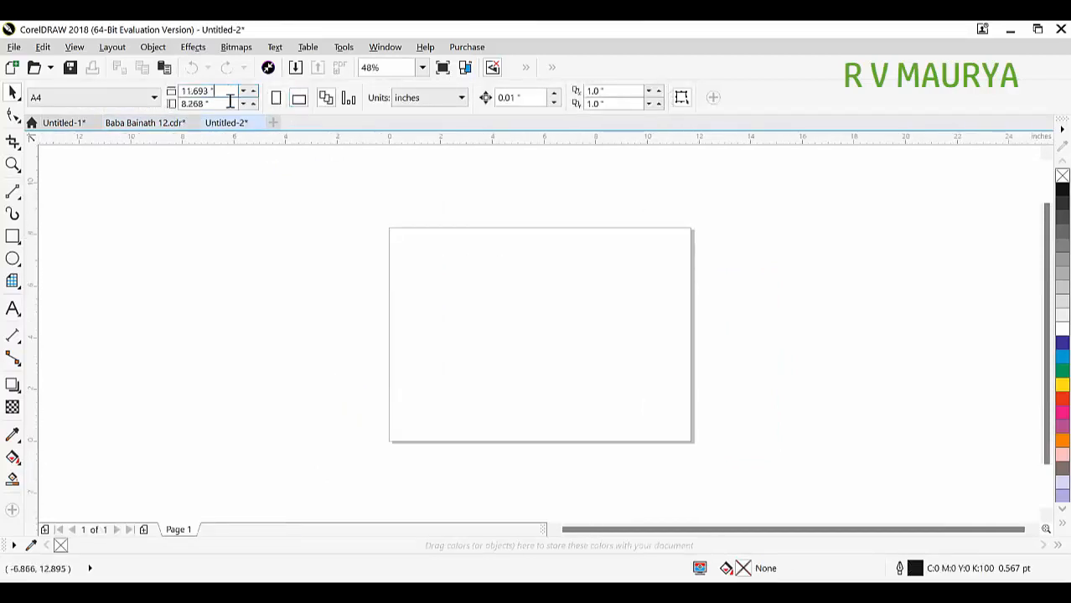
key("ctrl+v")
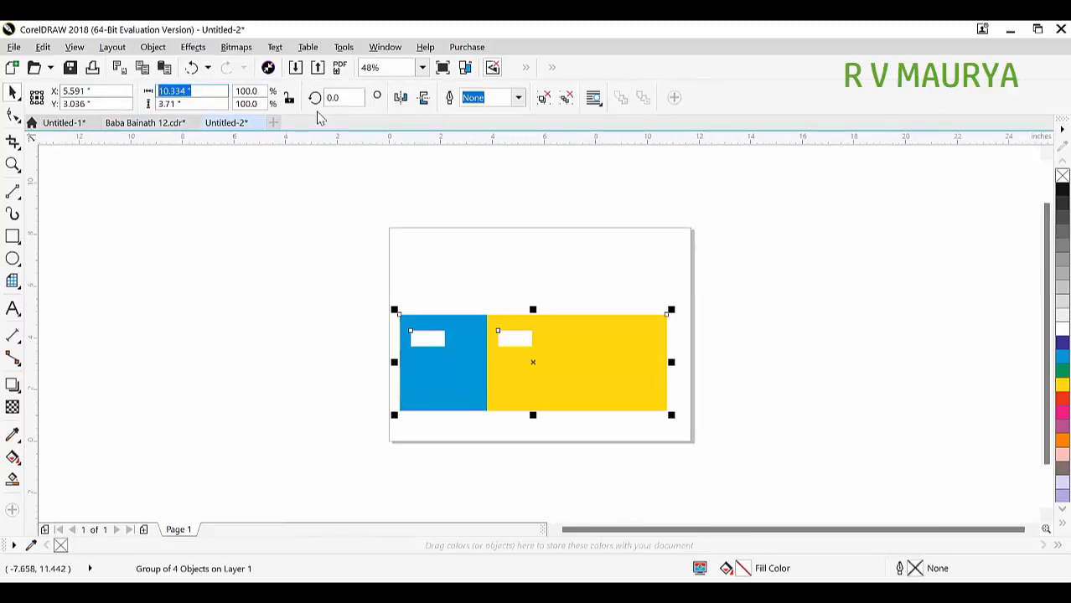
Resize the pasted ticket group to 5 by 2 inches.
type("15")
key("Tab")
type("2")
key("Return")
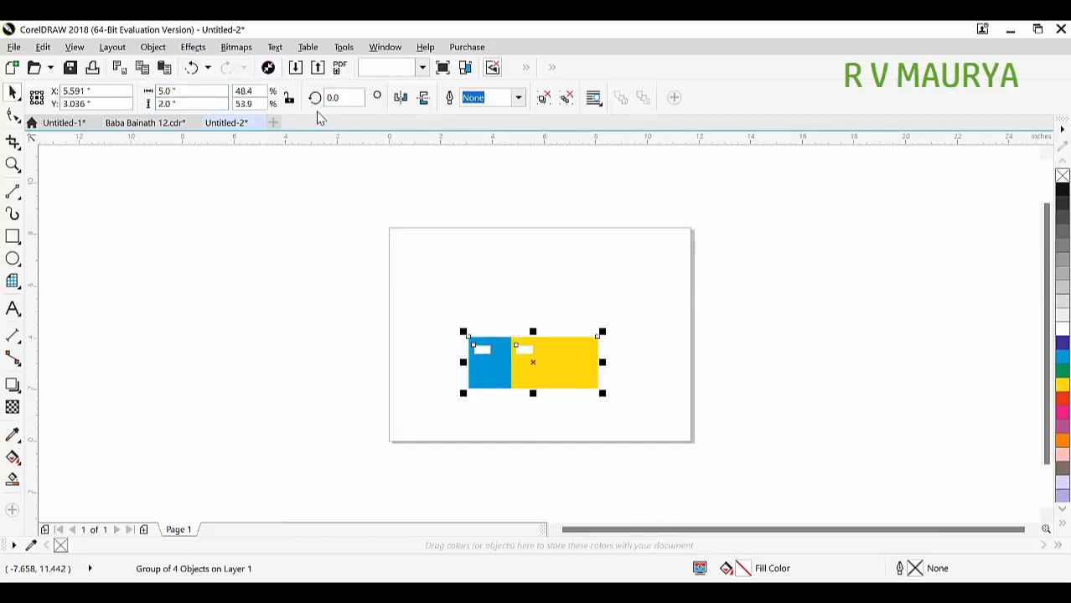
Set the page size to 5 by 2 inches.
left_click(538, 277)
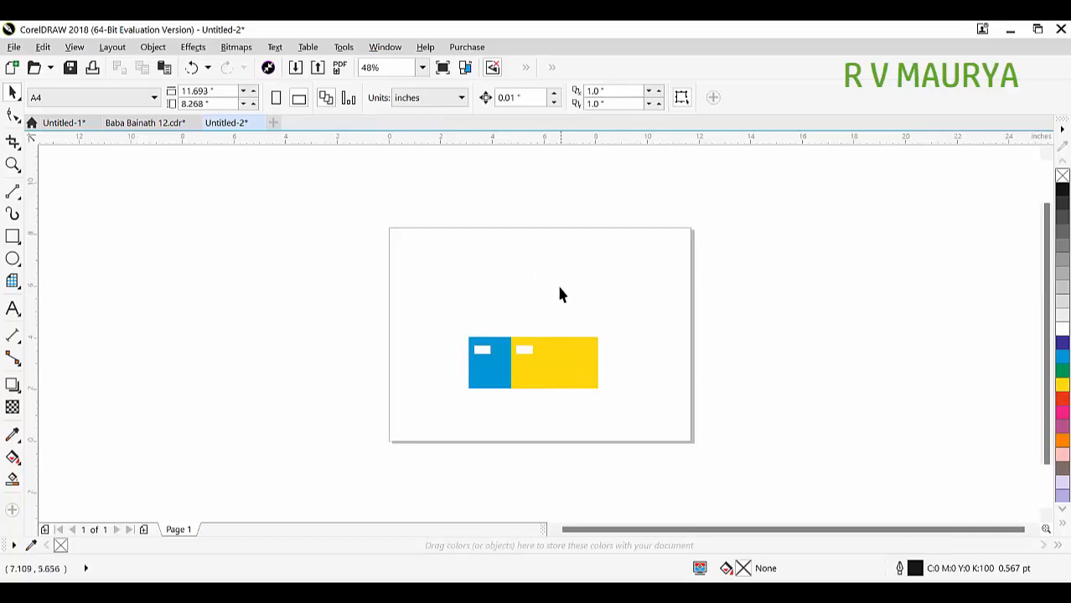
left_click(479, 359)
left_click(340, 298)
left_click_drag(132, 84, 23, 54)
type("5")
key("Tab")
type("2")
key("Return")
Centre the ticket group on the page so it fills it exactly.
left_click(526, 368)
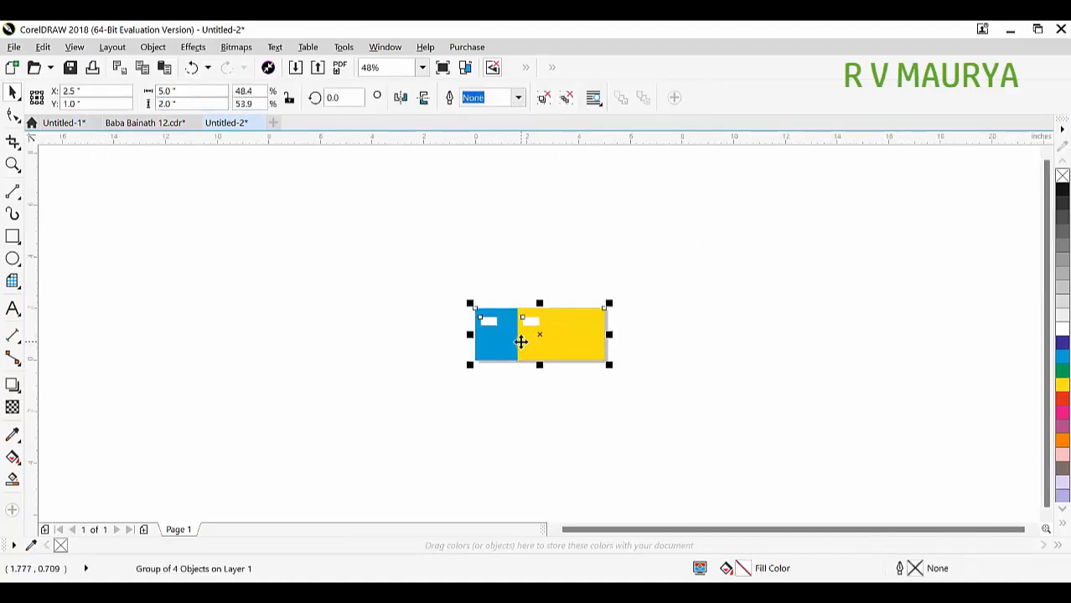
scroll(622, 335, "up", 3)
scroll(618, 272, "down", 2)
key("z")
left_click_drag(258, 232, 645, 409)
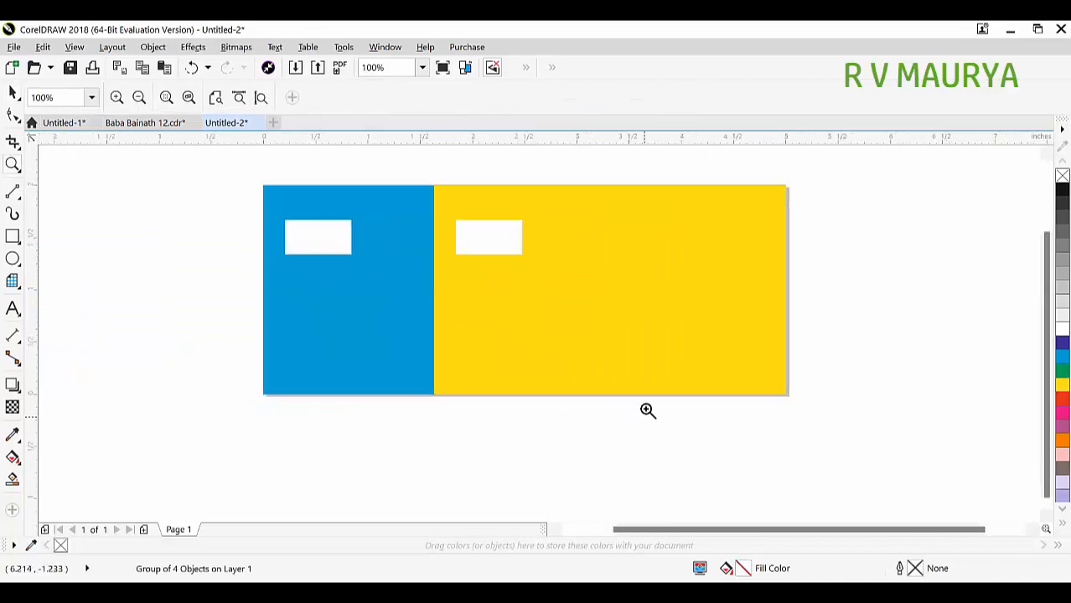
key("space")
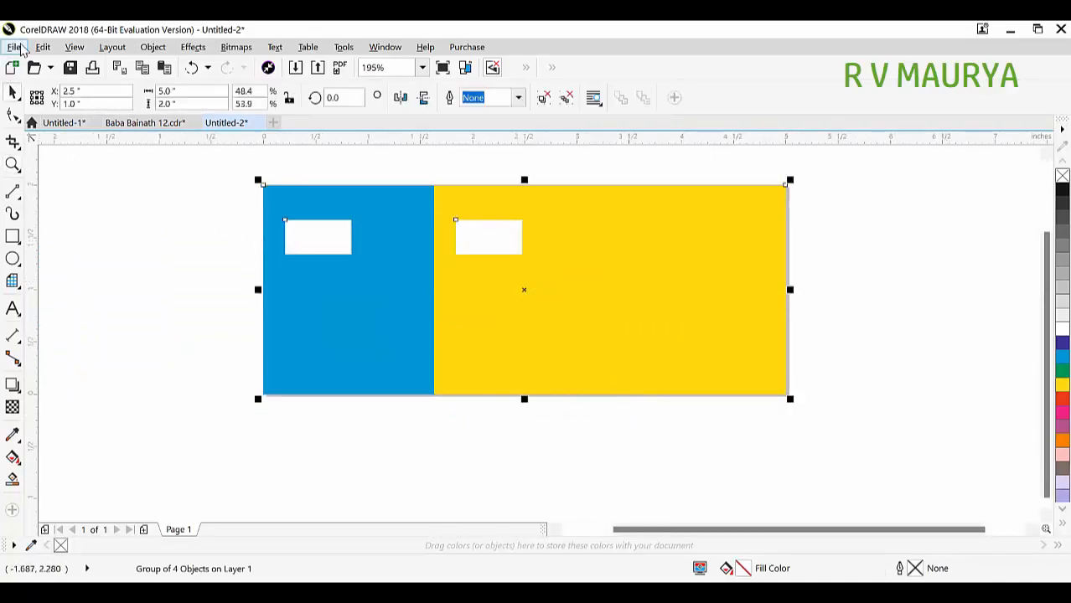
Start creating a new print merge and advance to its field definitions.
key("alt+f")
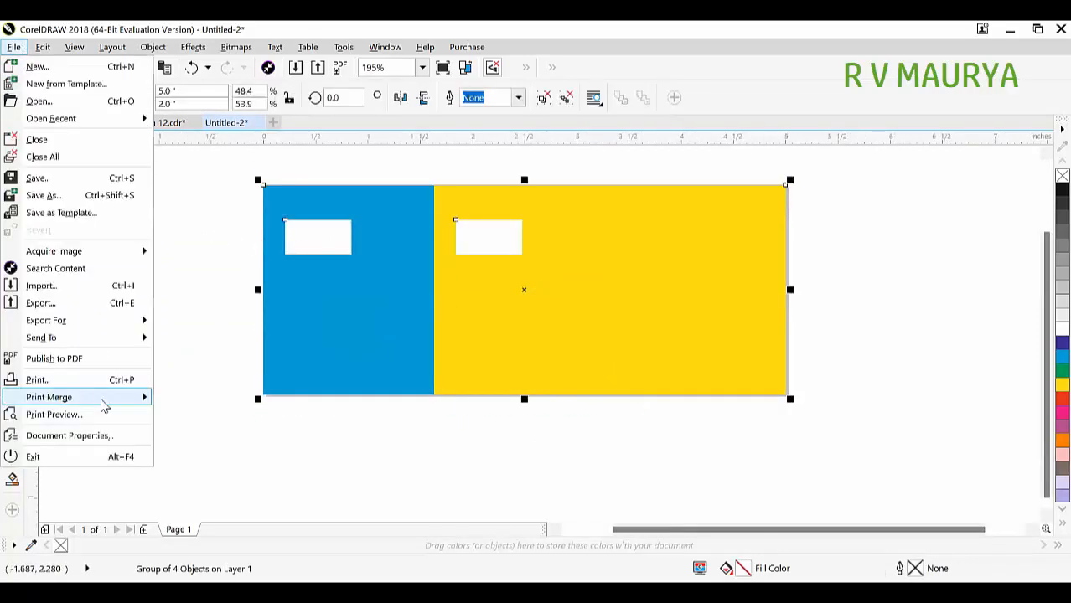
mouse_move(107, 400)
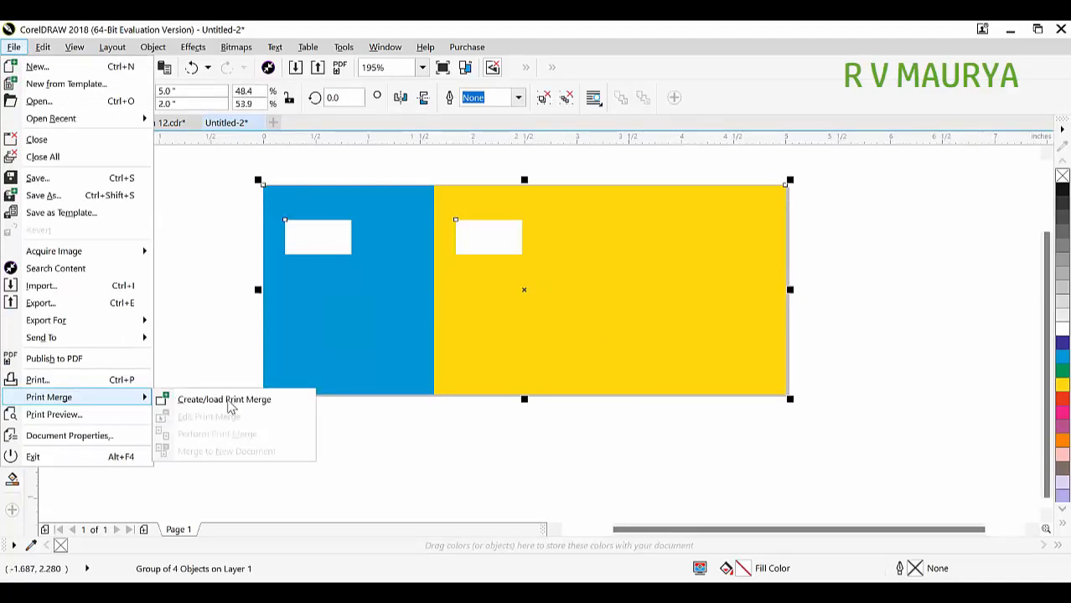
key("Return")
left_click(555, 457)
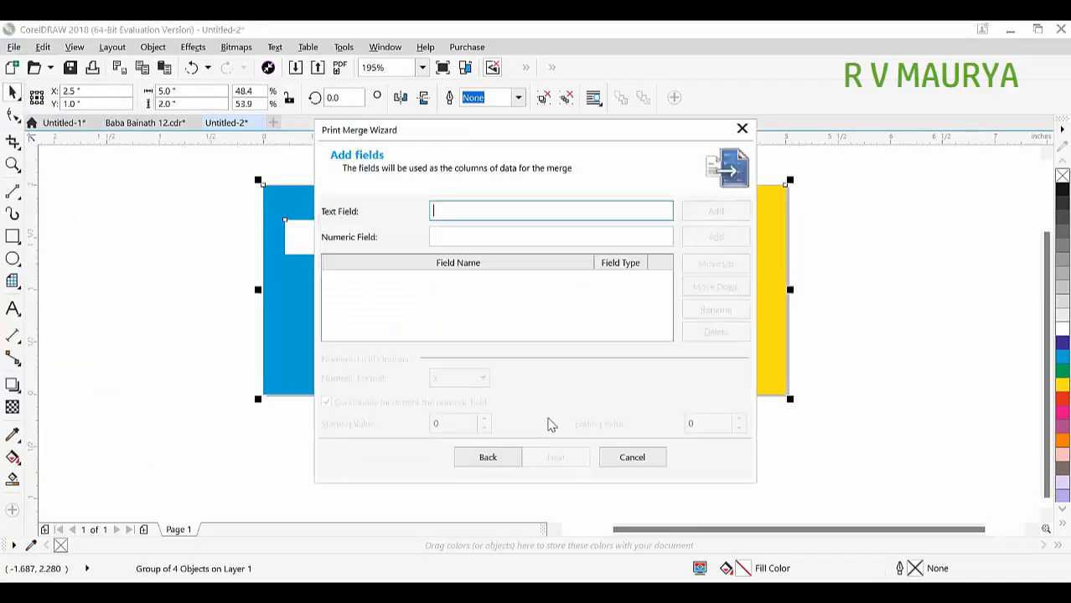
Add a numeric merge field named 1 and set its starting value to 1.
left_click(464, 238)
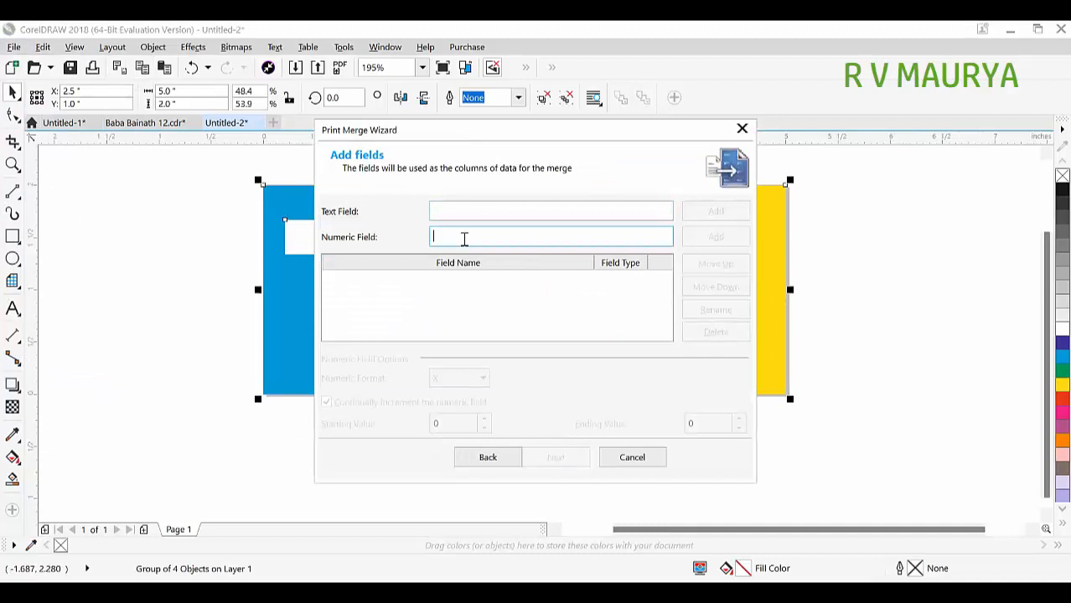
type("1")
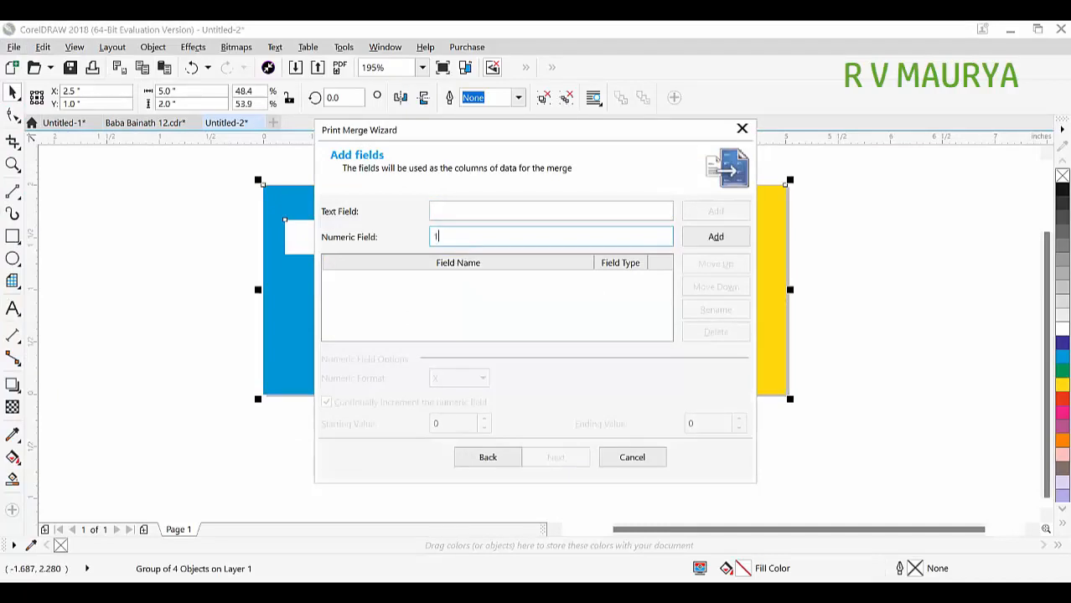
left_click(714, 237)
left_click(331, 277)
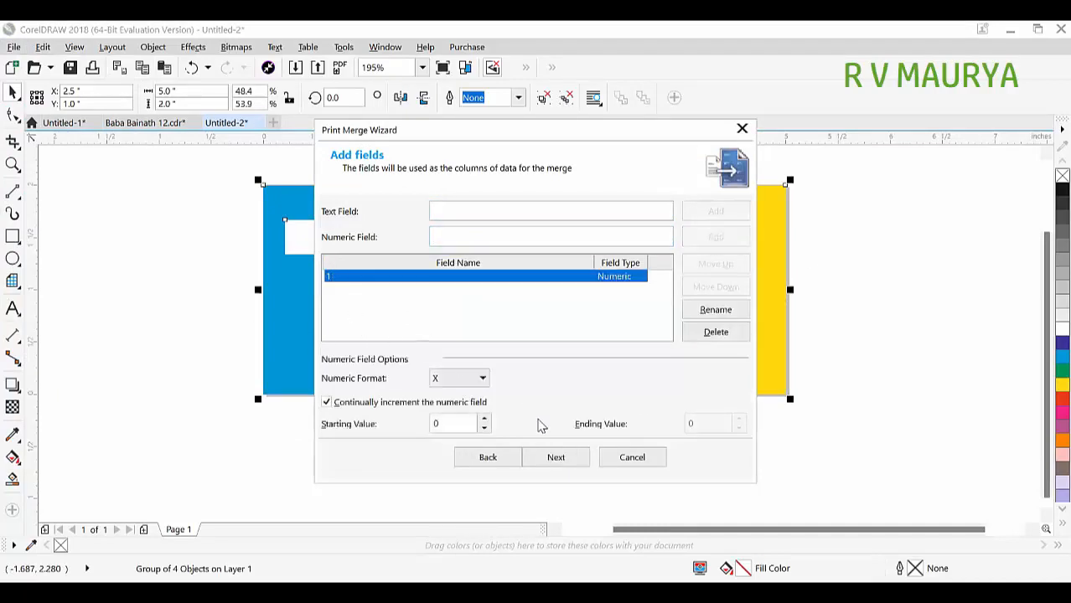
double_click(457, 424)
type("1")
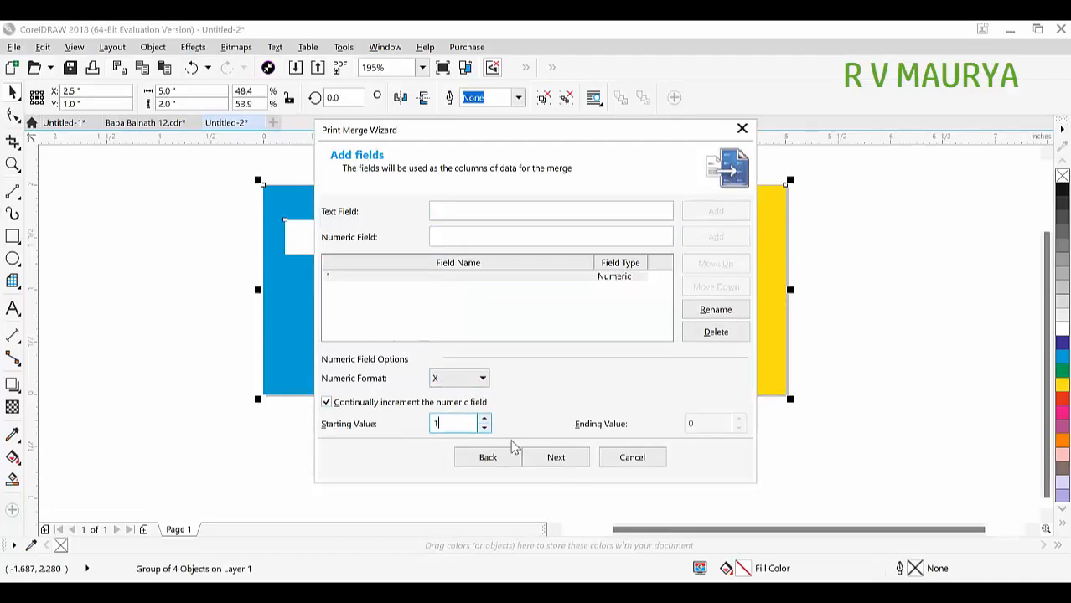
Turn off continuous incrementing for the numeric field, set its ending value to 200, and finish the merge setup without saving data settings.
left_click(390, 407)
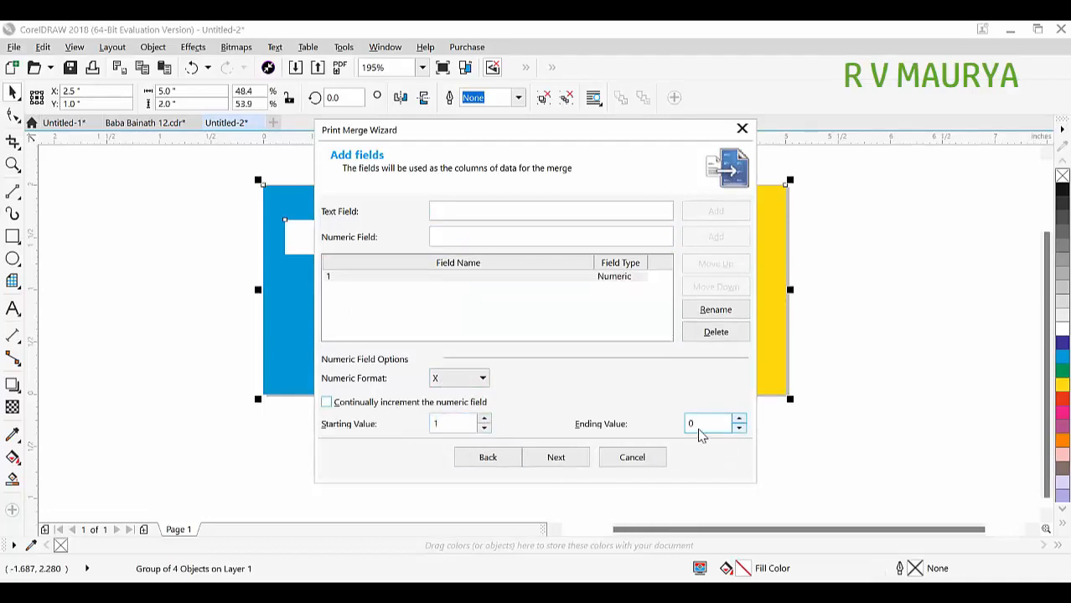
double_click(709, 422)
type("200")
left_click(549, 458)
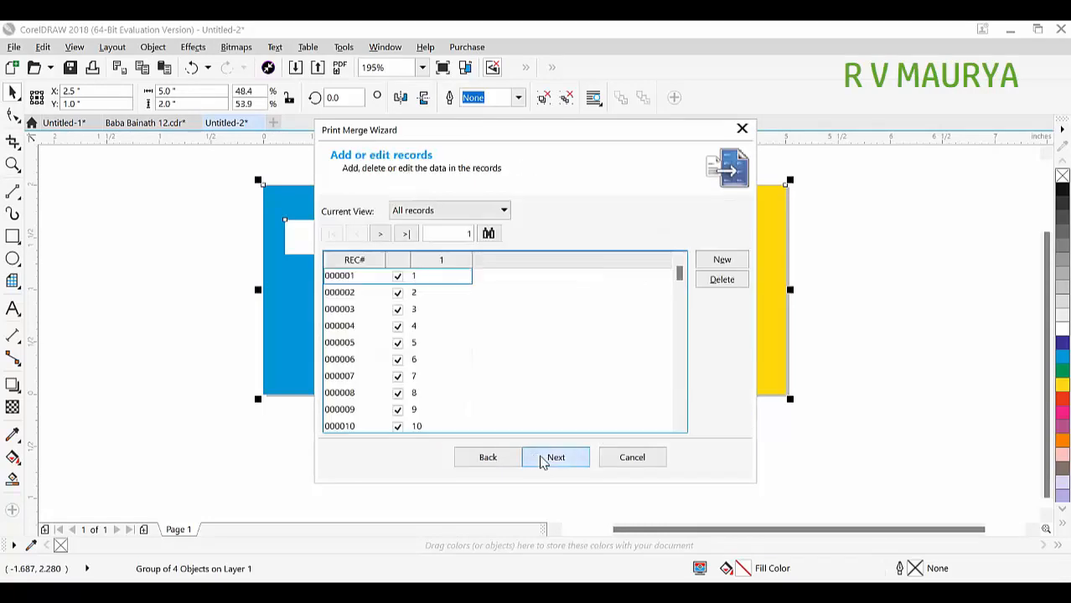
left_click(545, 459)
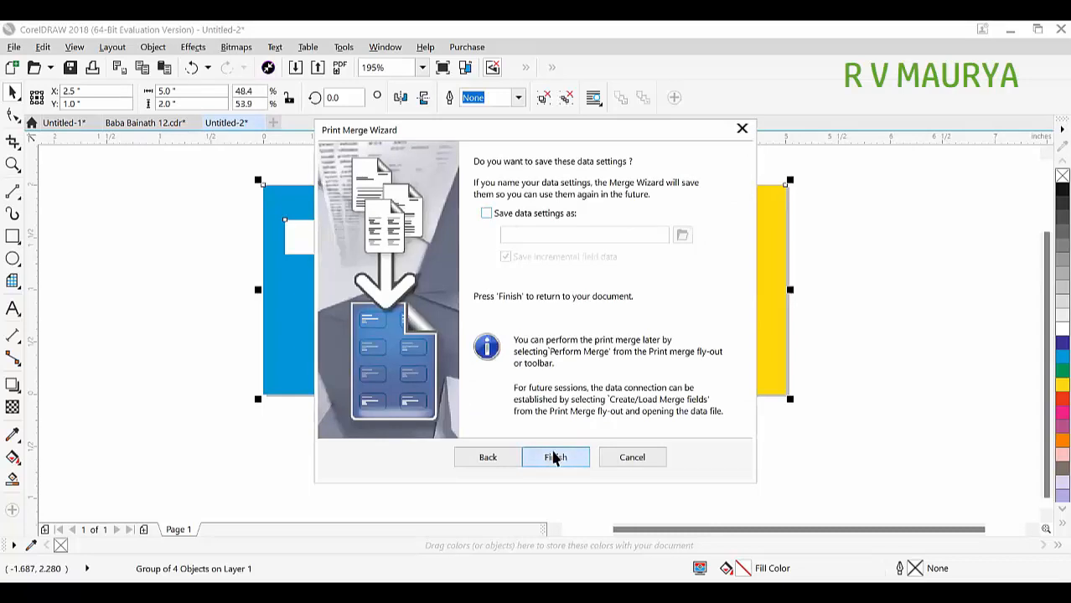
left_click(553, 457)
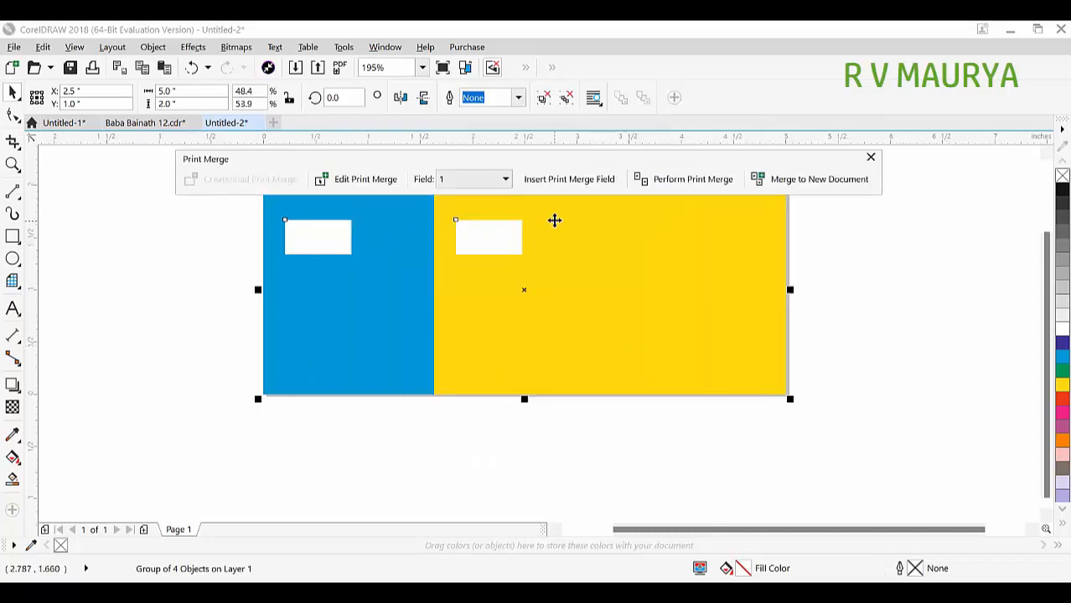
Insert merge field 1 twice, placing one in the blue part's white box and the other in the yellow part's white box.
left_click(575, 181)
left_click_drag(566, 315, 320, 233)
left_click(598, 183)
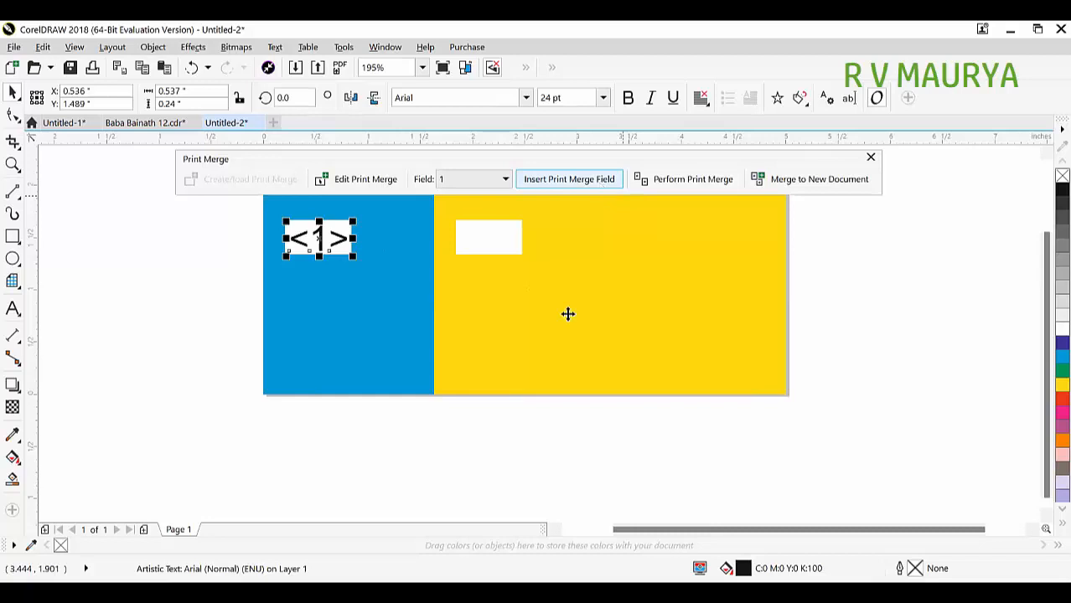
left_click(490, 237)
scroll(485, 234, "up", 4)
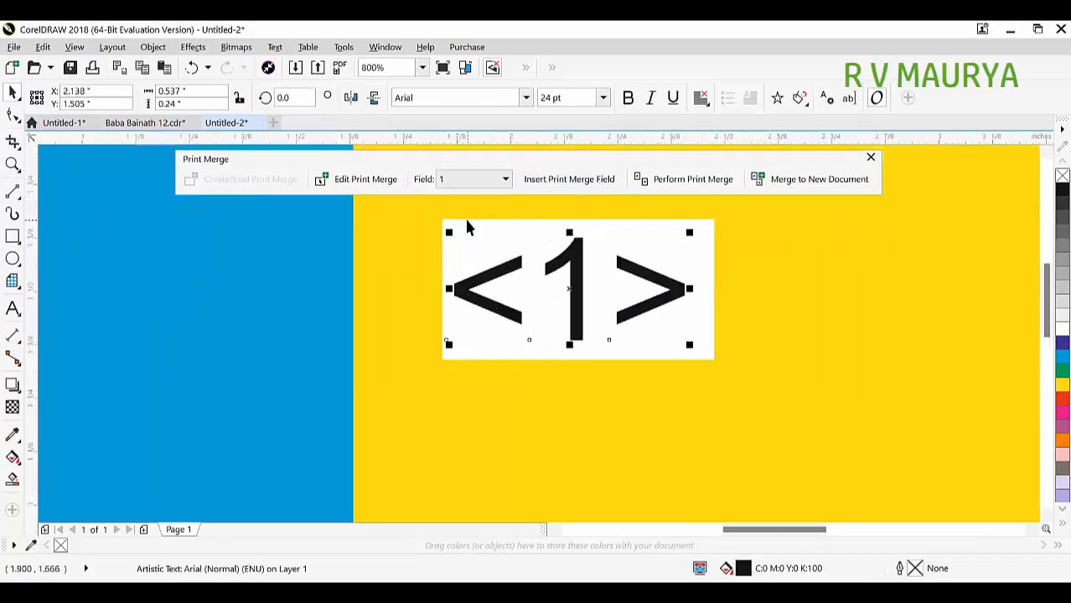
Shrink the yellow part's number field to about 18 pt and repeat the same resize on the blue part's field.
left_click_drag(689, 346, 657, 365)
scroll(658, 365, "down", 2)
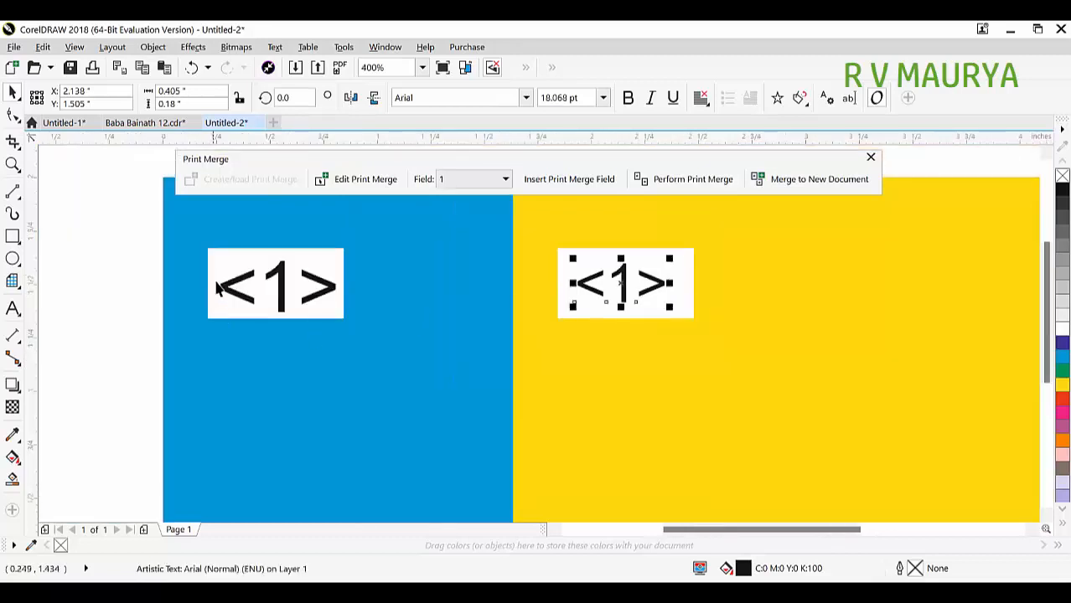
left_click(277, 287)
key("ctrl+r")
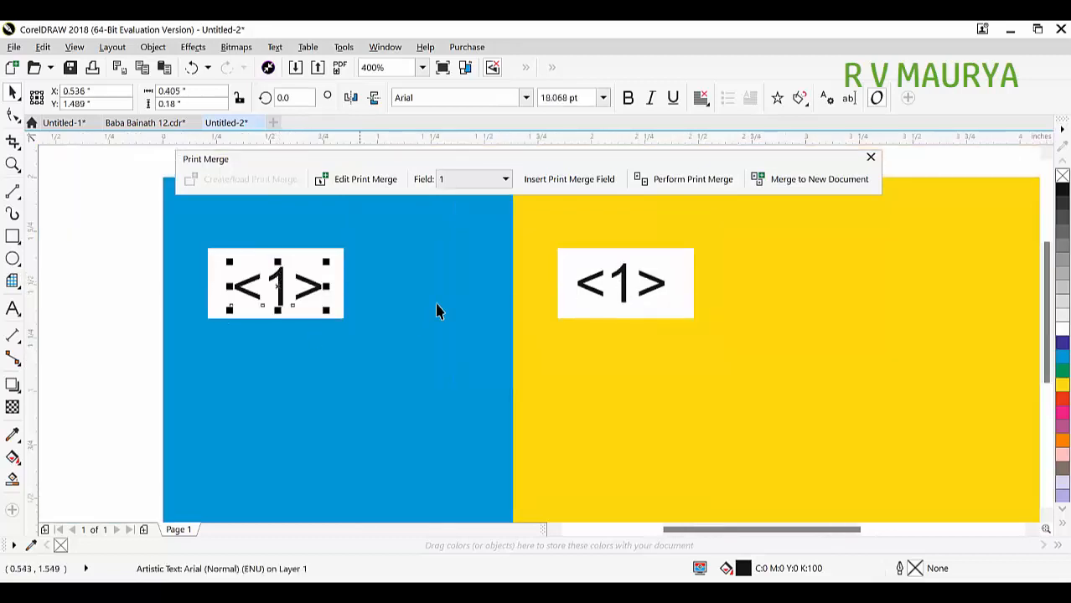
Make both number fields bold and green, and nudge the yellow part's field slightly to the right.
left_click(630, 289, "shift")
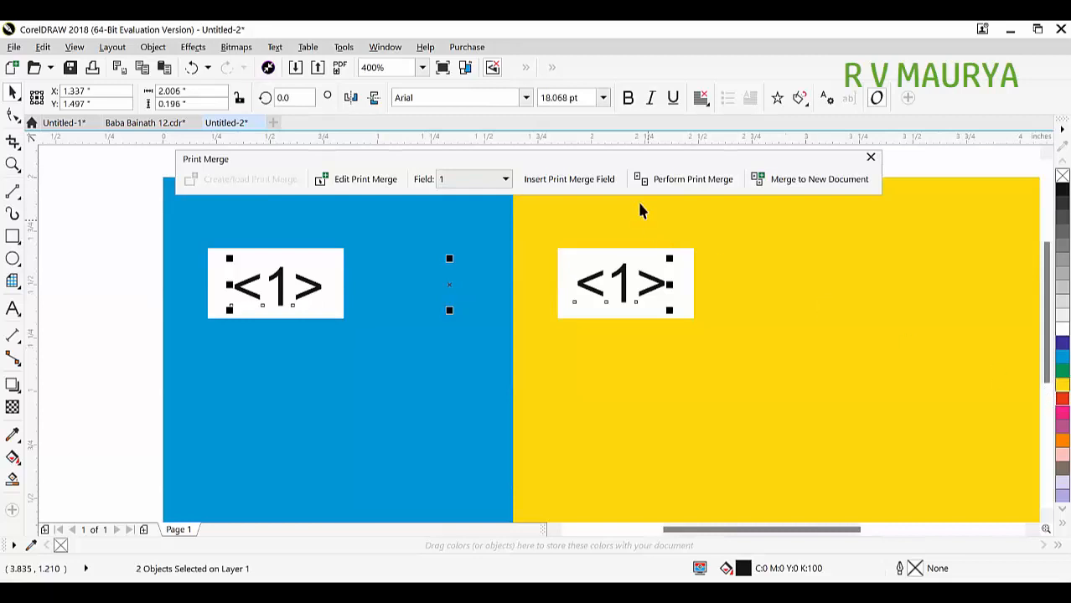
left_click(628, 97)
left_click(1062, 371)
key("Escape")
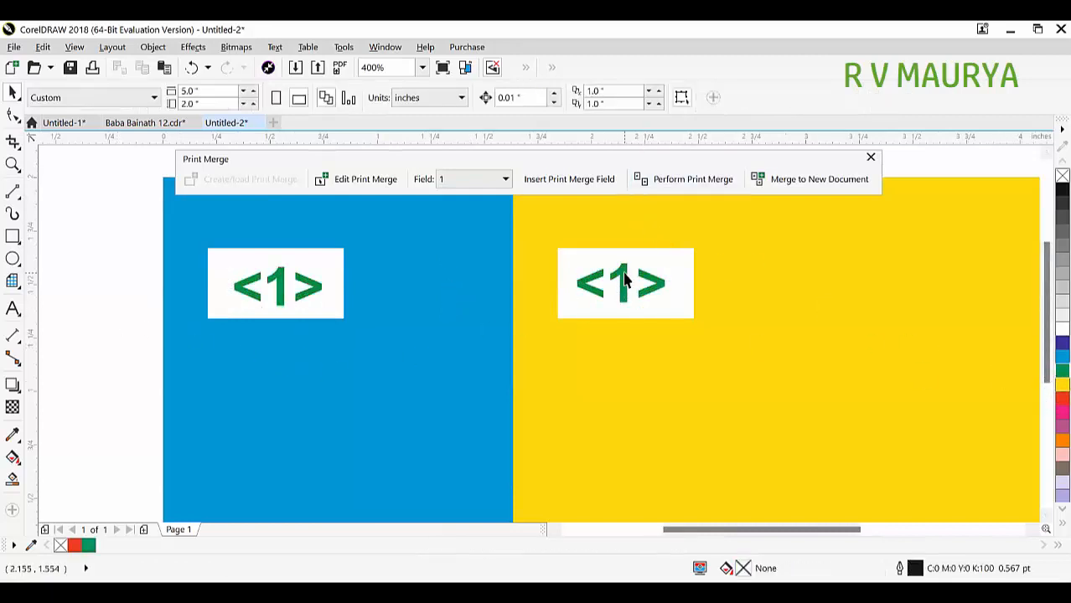
left_click(625, 281)
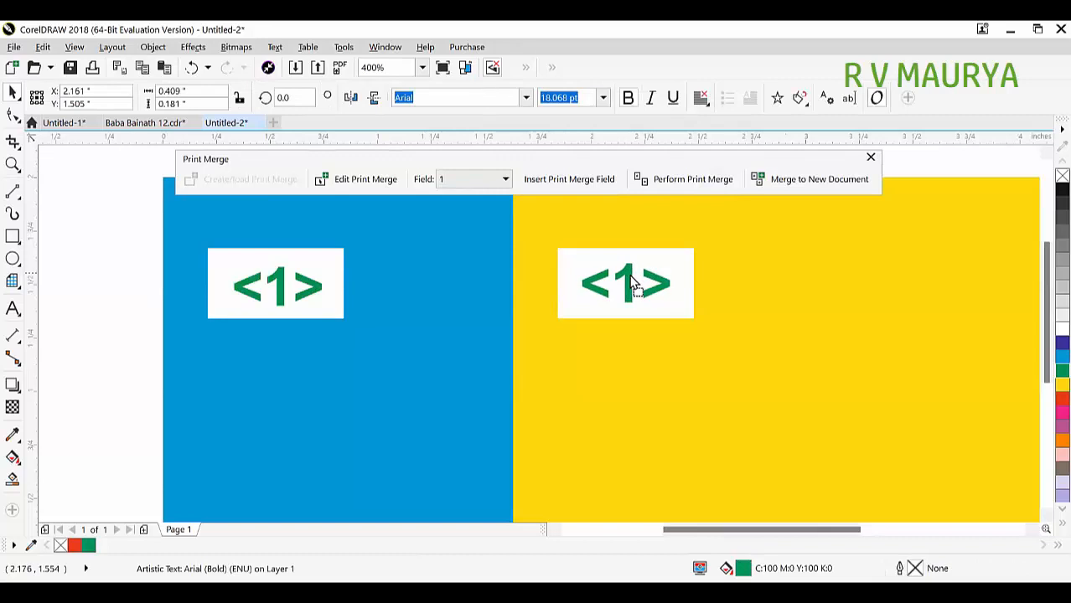
Perform the merge, open its print preview, and impose the tickets 2 across by 4 down.
left_click(686, 183)
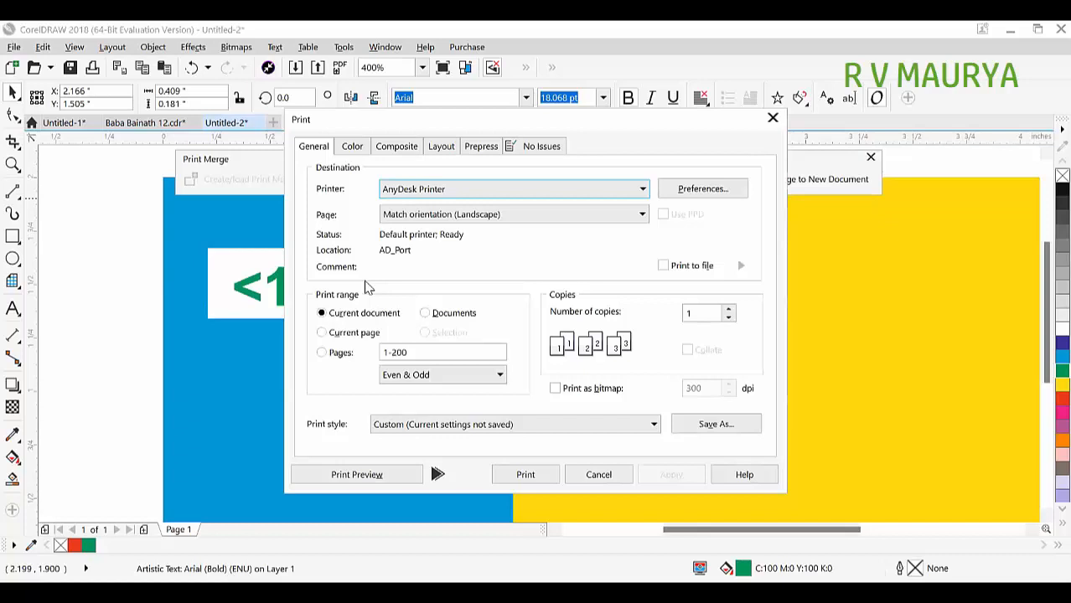
left_click(366, 477)
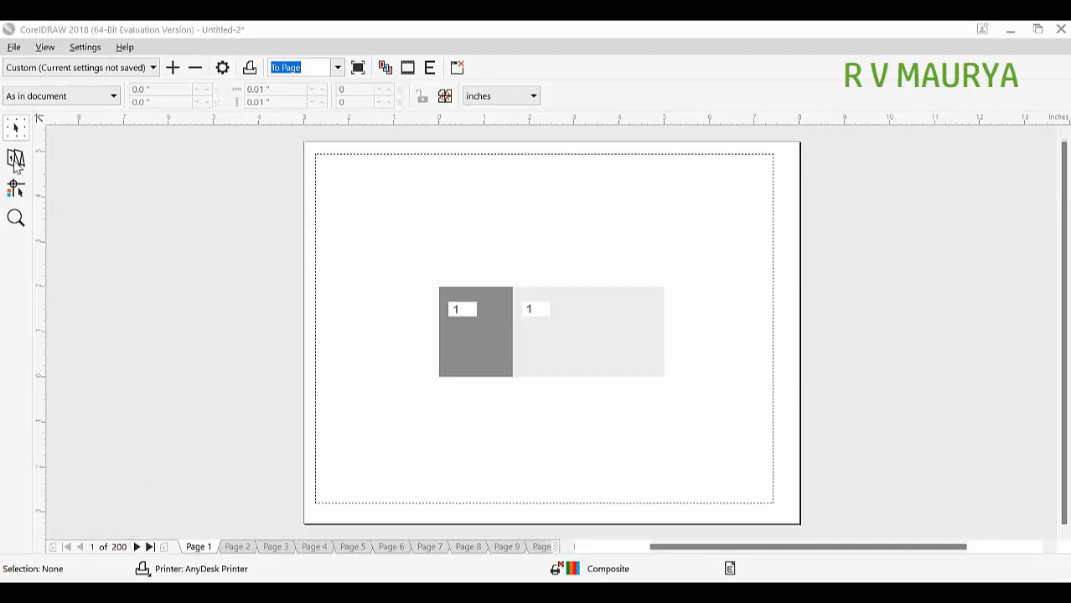
left_click(15, 161)
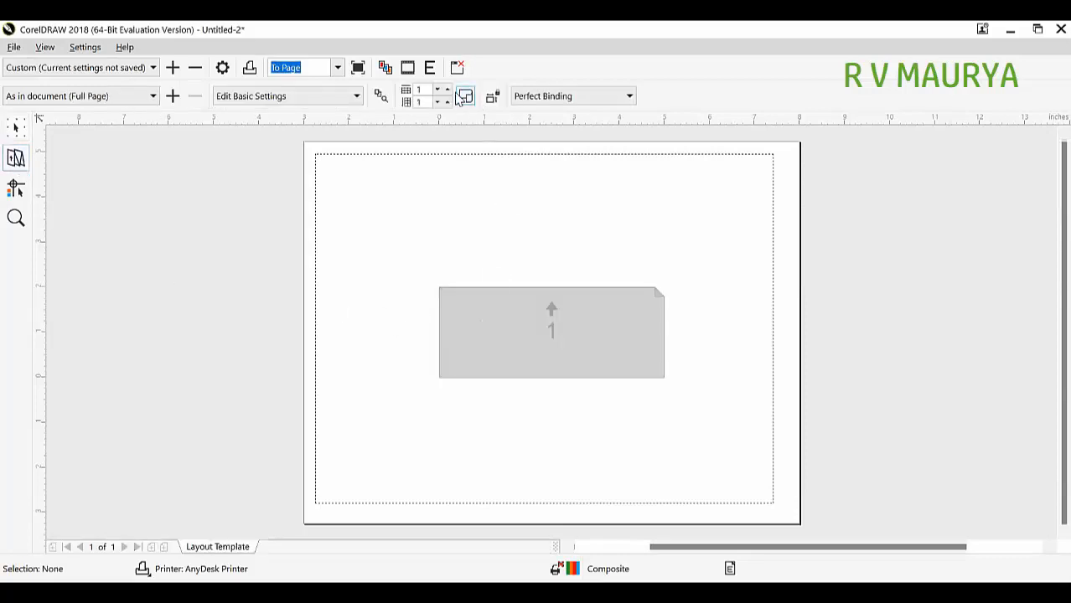
left_click(448, 90)
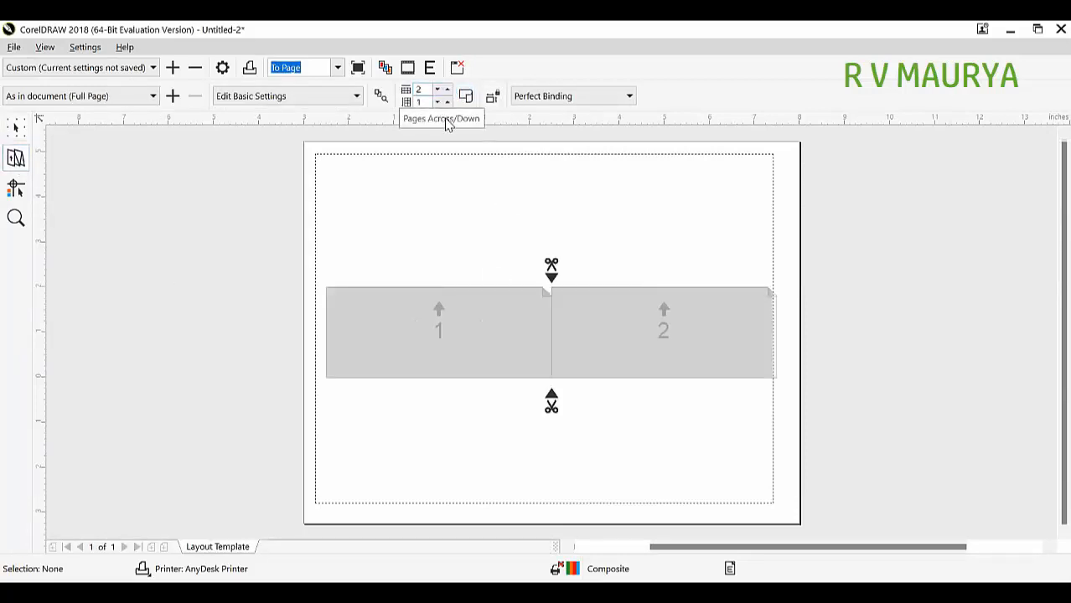
left_click(448, 103)
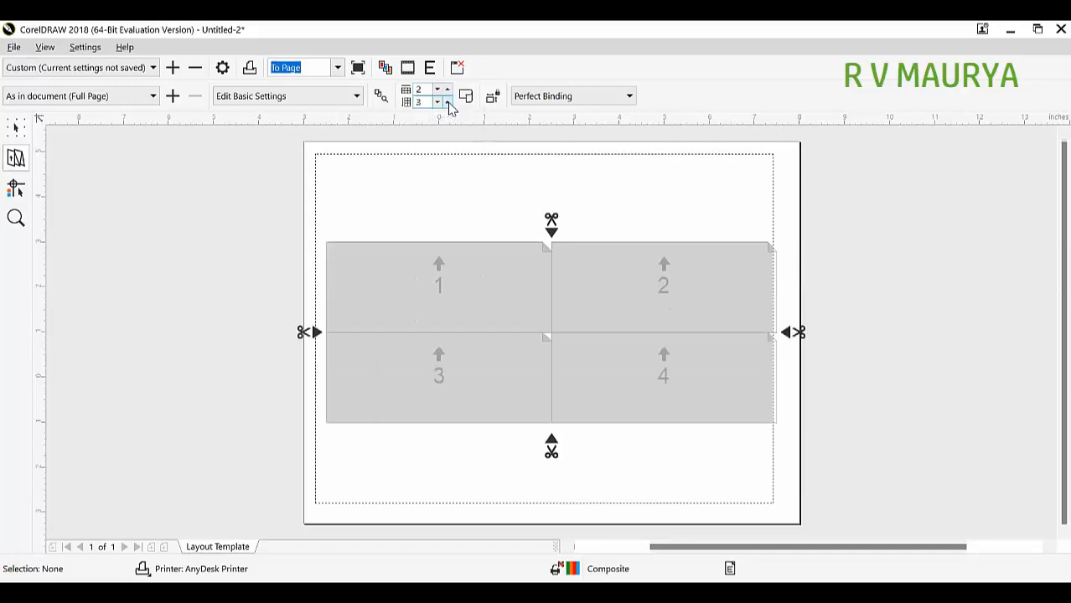
left_click(448, 103)
left_click(448, 103)
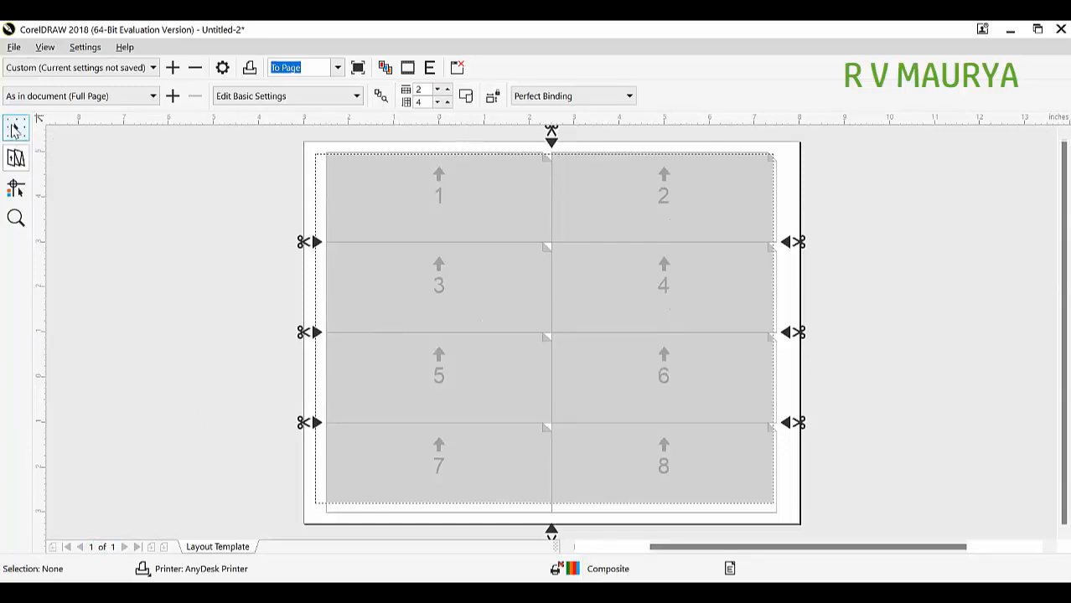
left_click(15, 158)
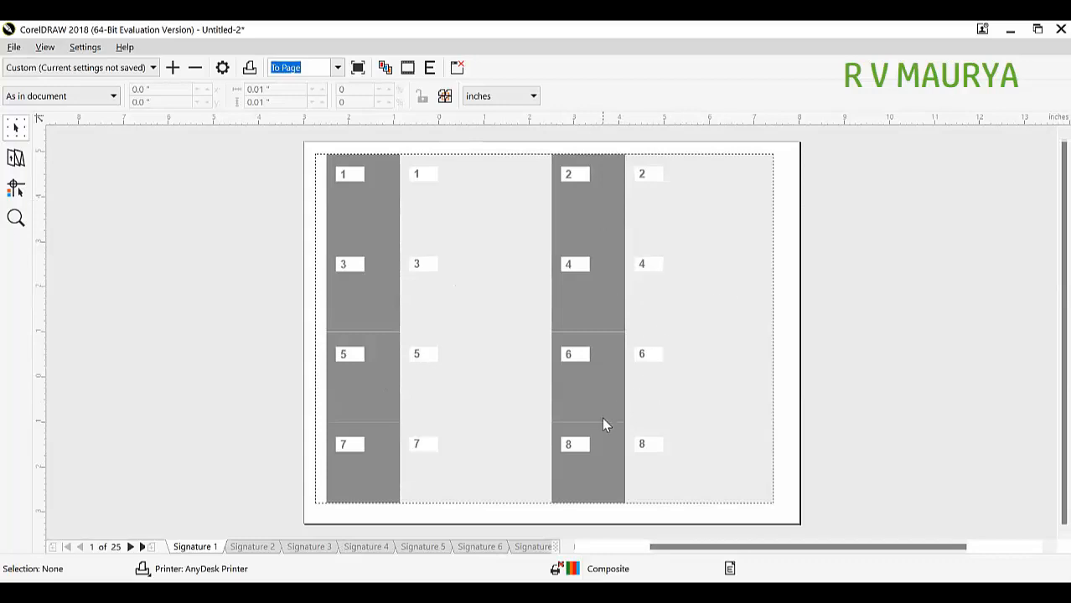
Fit the imposed tickets to the page and view the seventh signature.
left_click(75, 97)
left_click(92, 122)
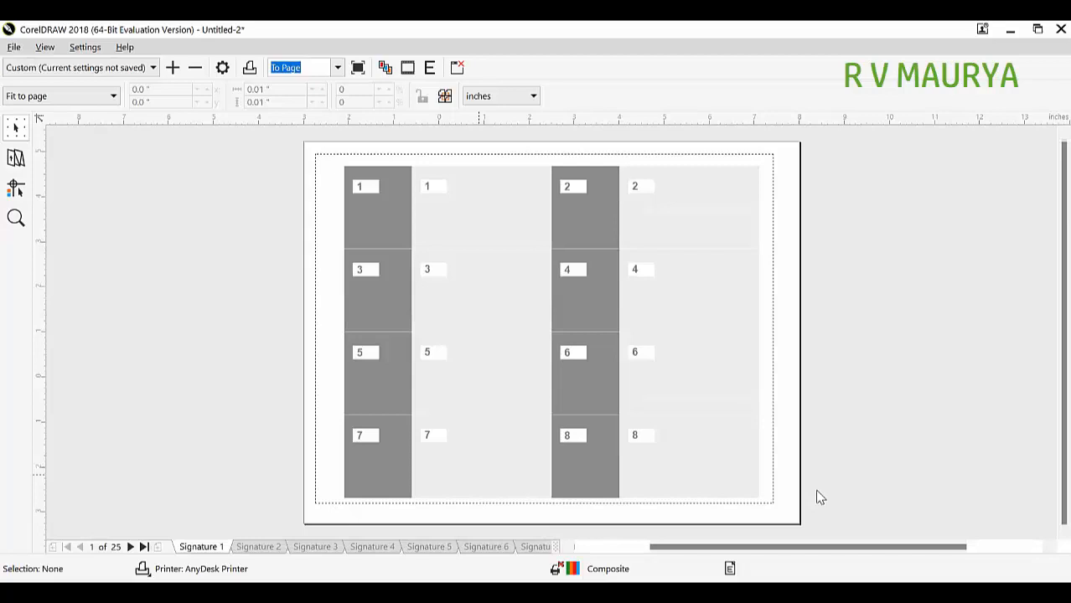
left_click(533, 547)
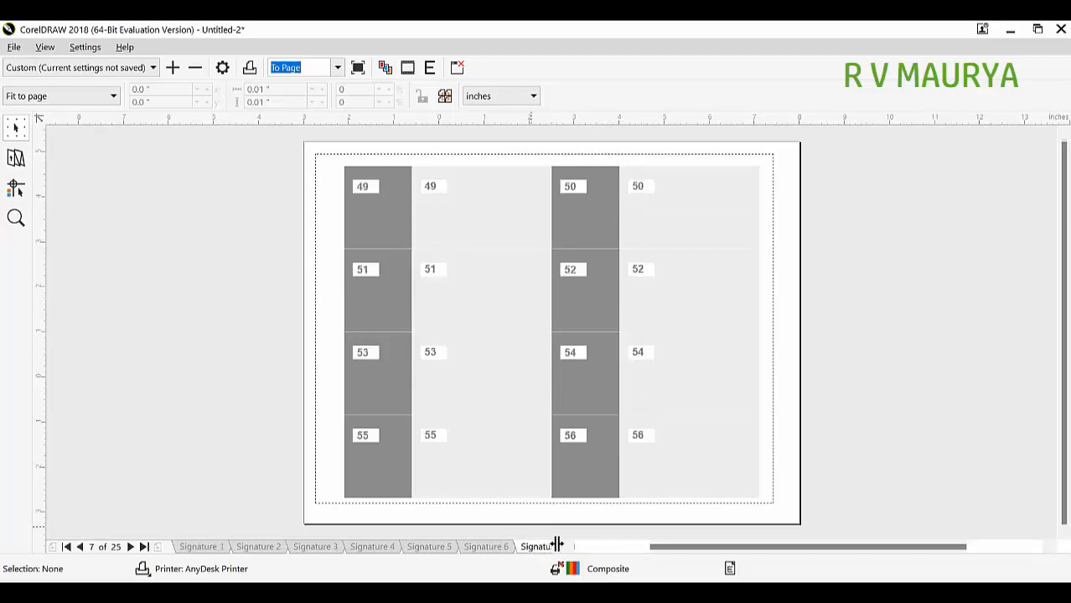
left_click(117, 548)
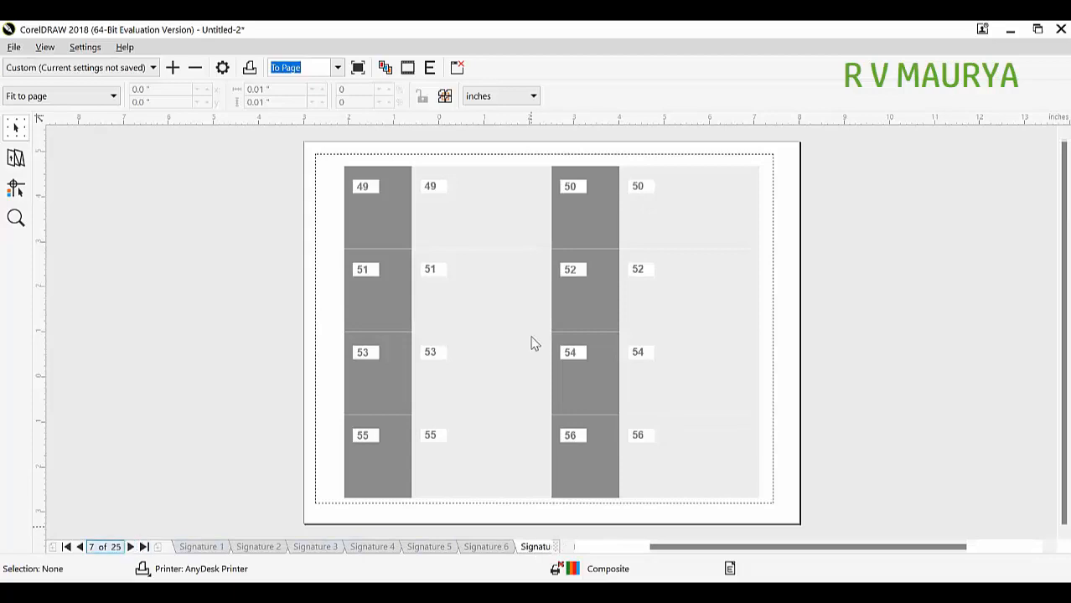
Leave the print preview and close the Untitled-2 ticket document.
left_click(406, 363)
left_click(543, 416)
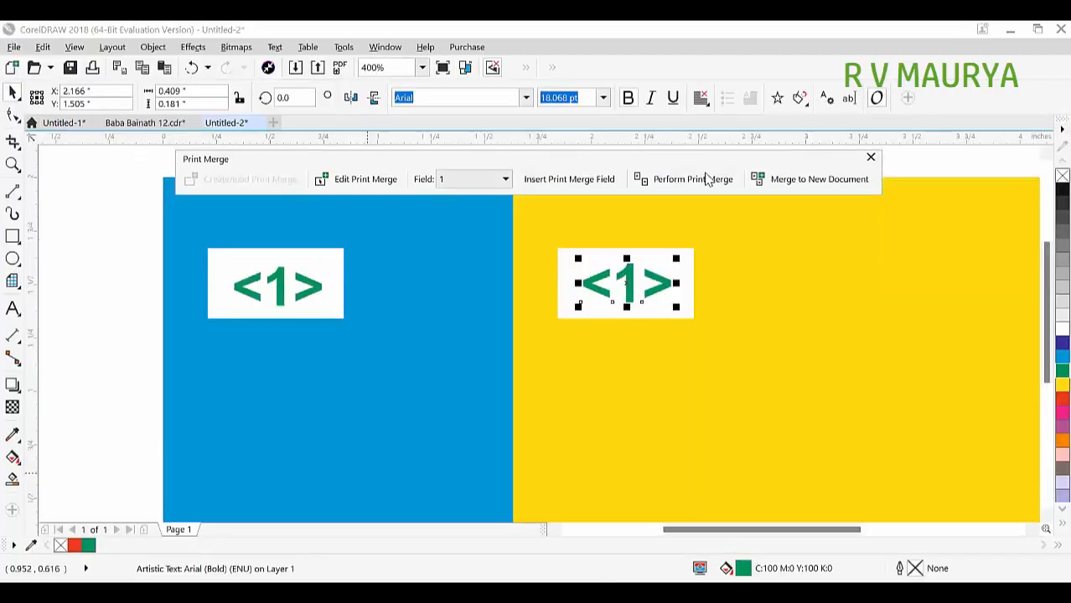
left_click(706, 179)
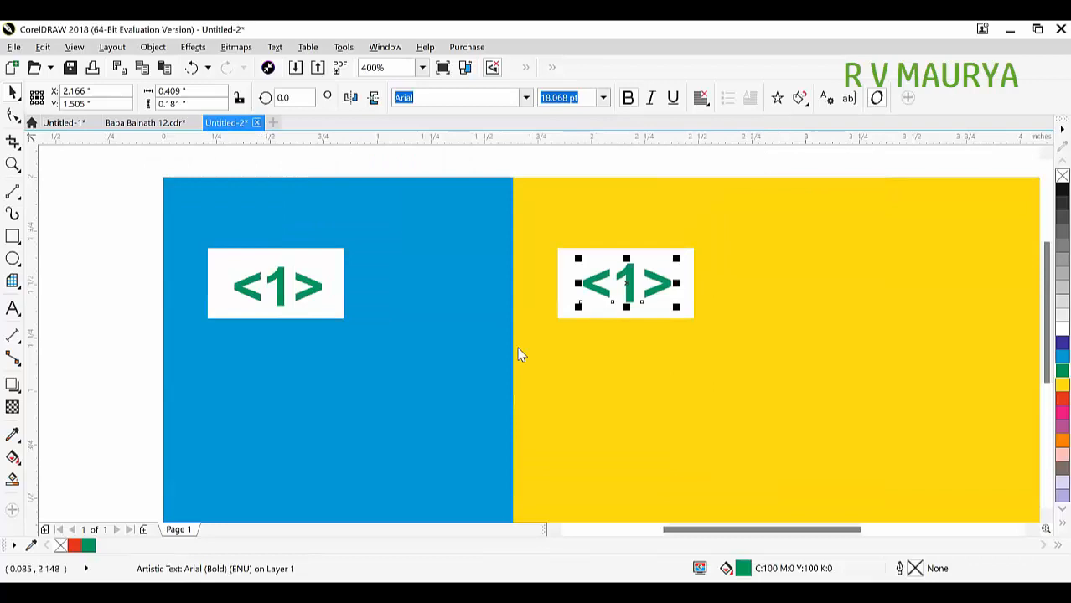
left_click(257, 122)
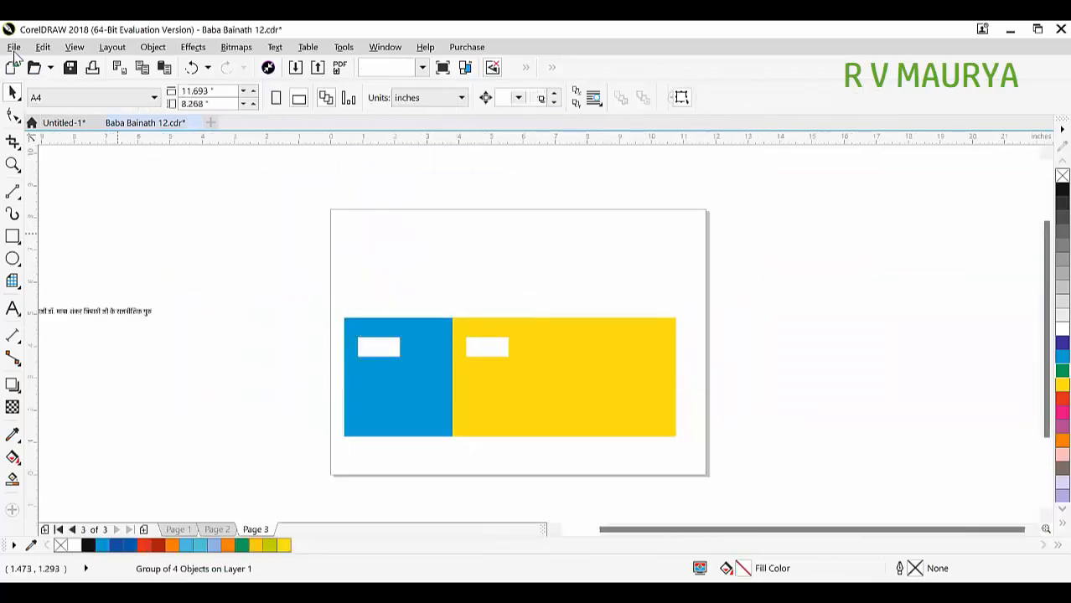
key("alt+f")
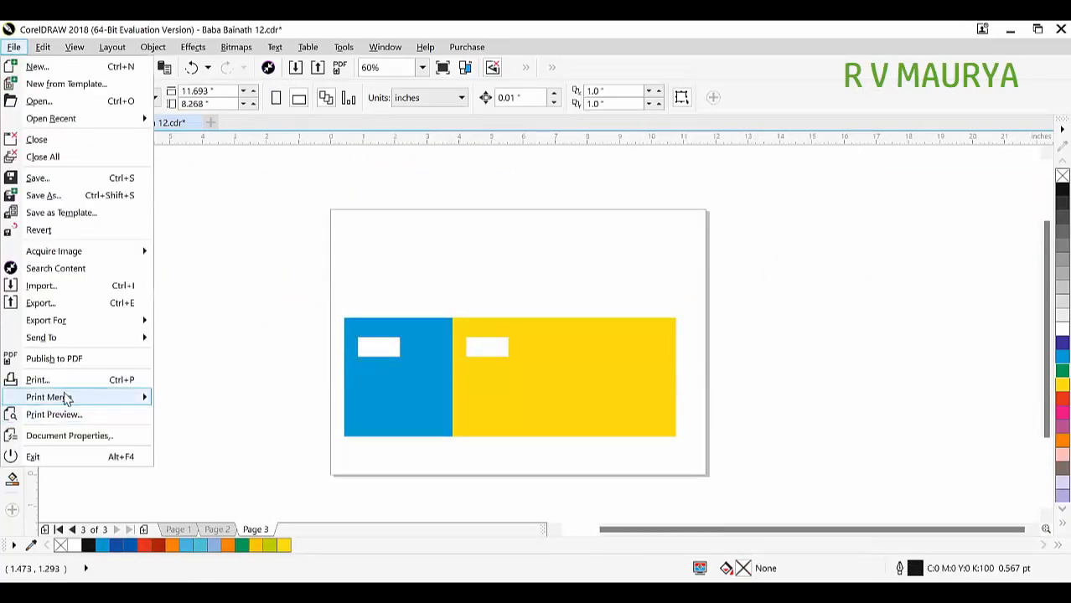
left_click(251, 281)
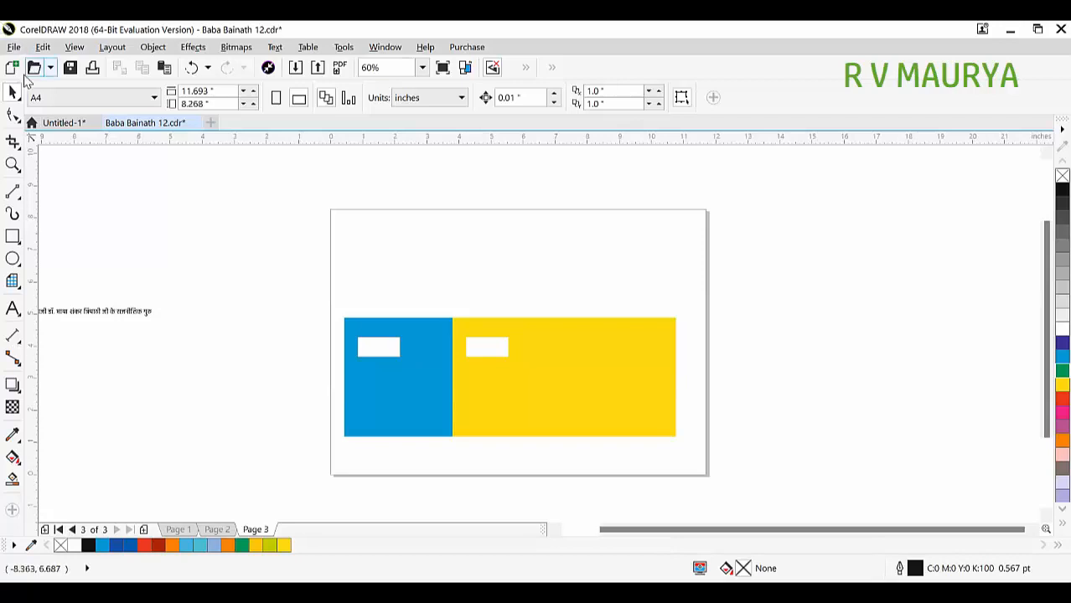
left_click(14, 49)
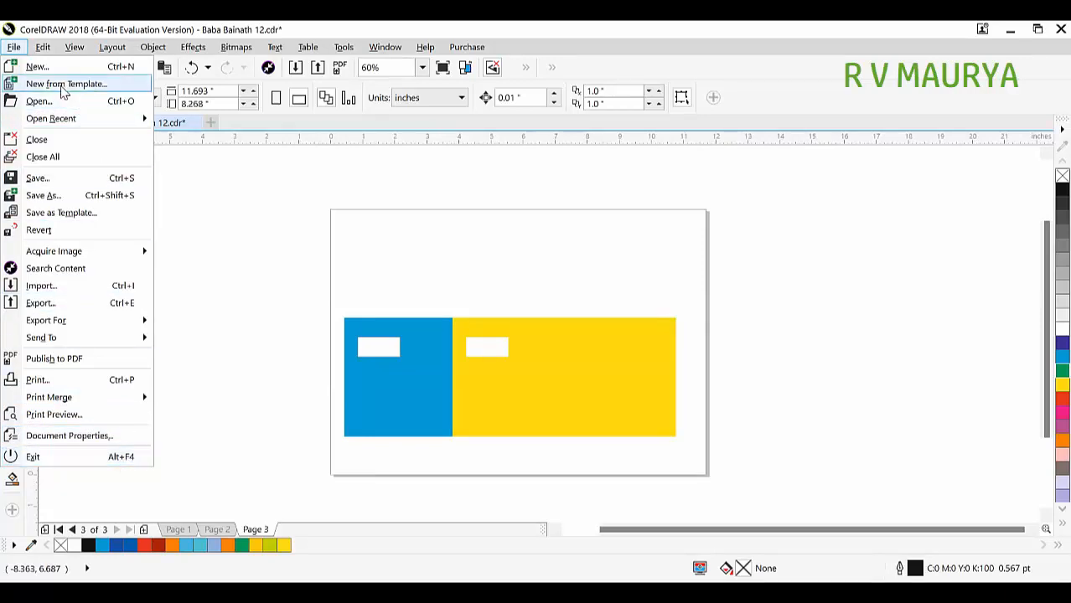
left_click(459, 355)
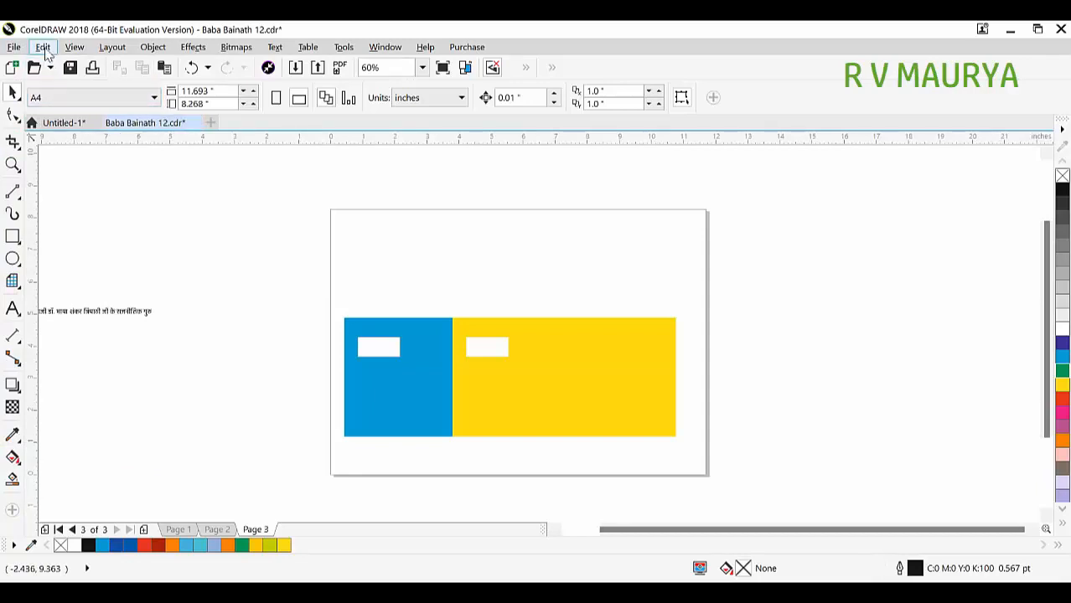
left_click(43, 46)
left_click(309, 220)
left_click(43, 48)
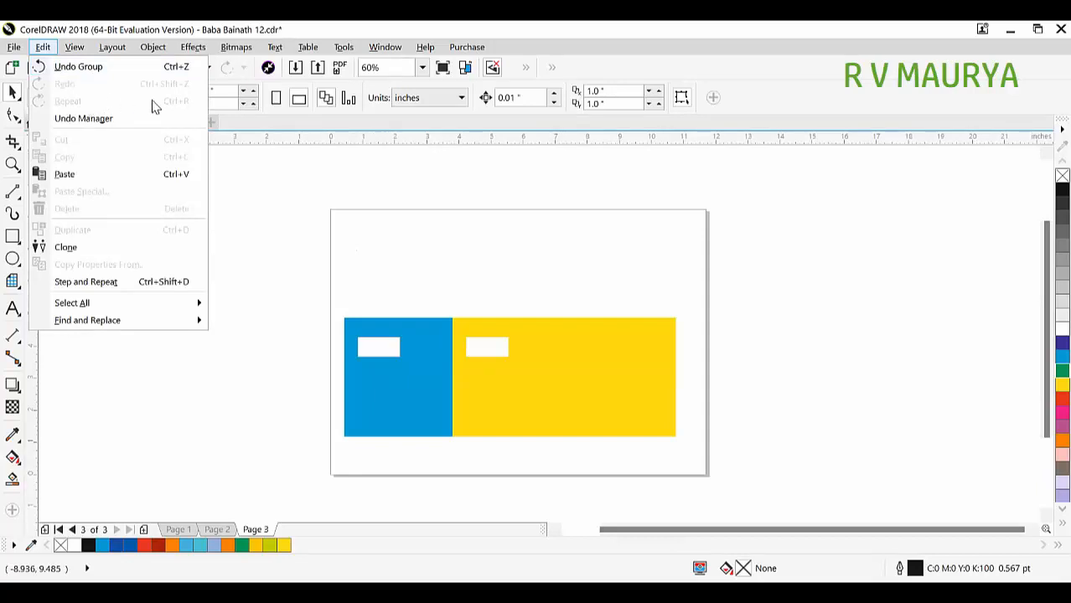
left_click(400, 273)
Duplicate the ticket group up and to the right, centred at about X 6.13, Y 5.43 inches, and repeat the duplication once.
left_click(430, 323)
left_click_drag(430, 324, 447, 246)
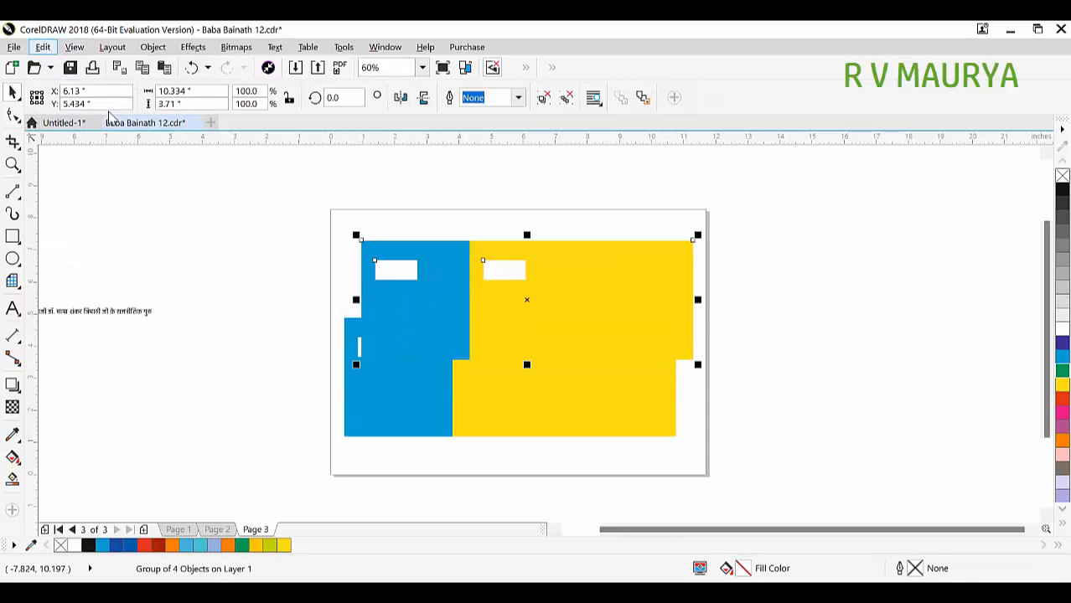
left_click(43, 47)
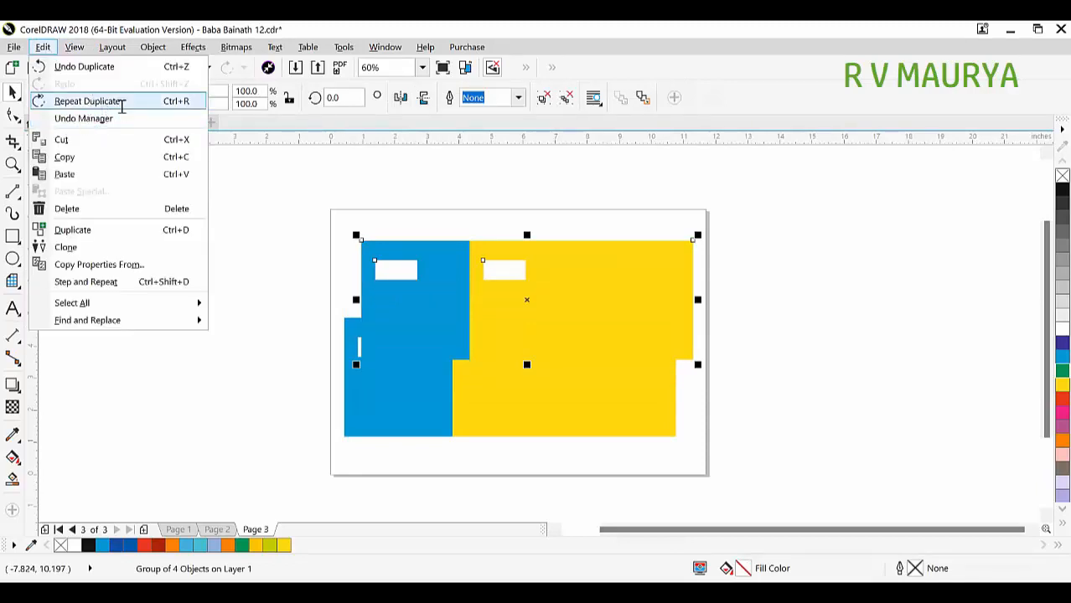
left_click(119, 104)
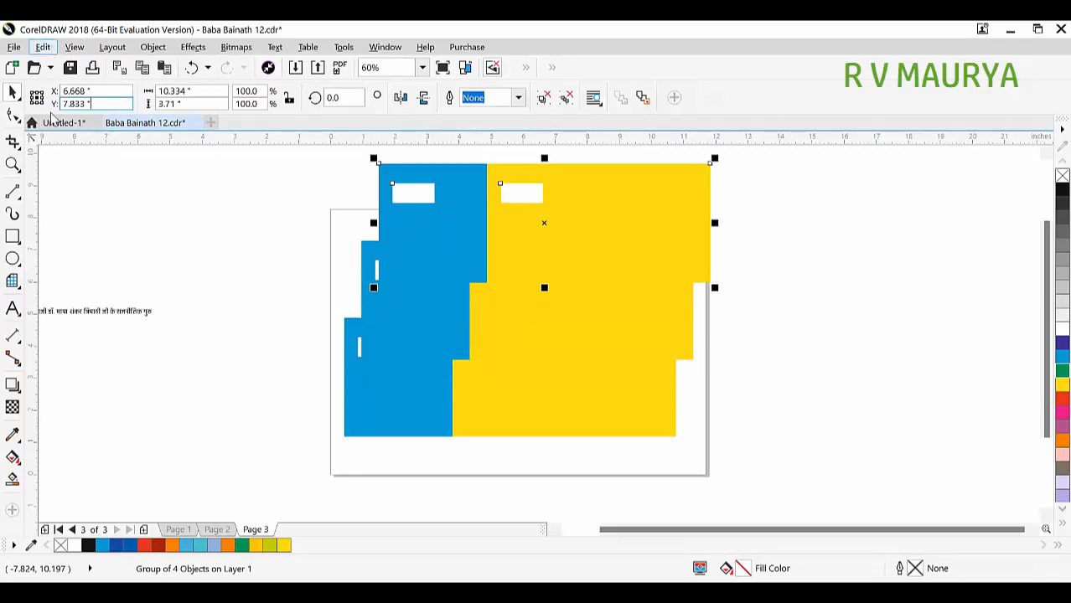
Undo the last duplicate of the ticket group.
left_click(44, 48)
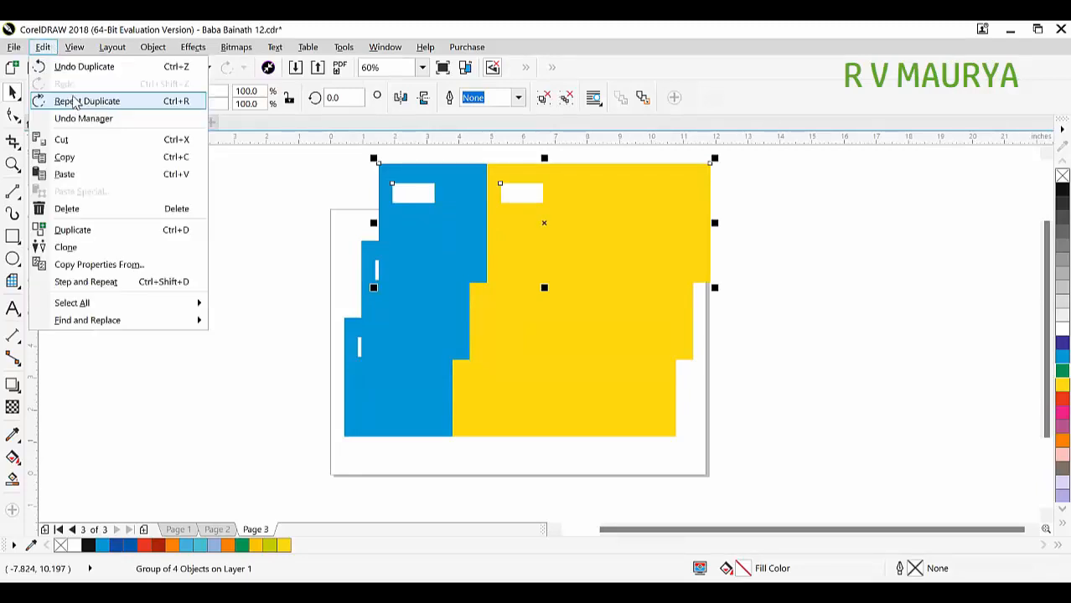
left_click(99, 71)
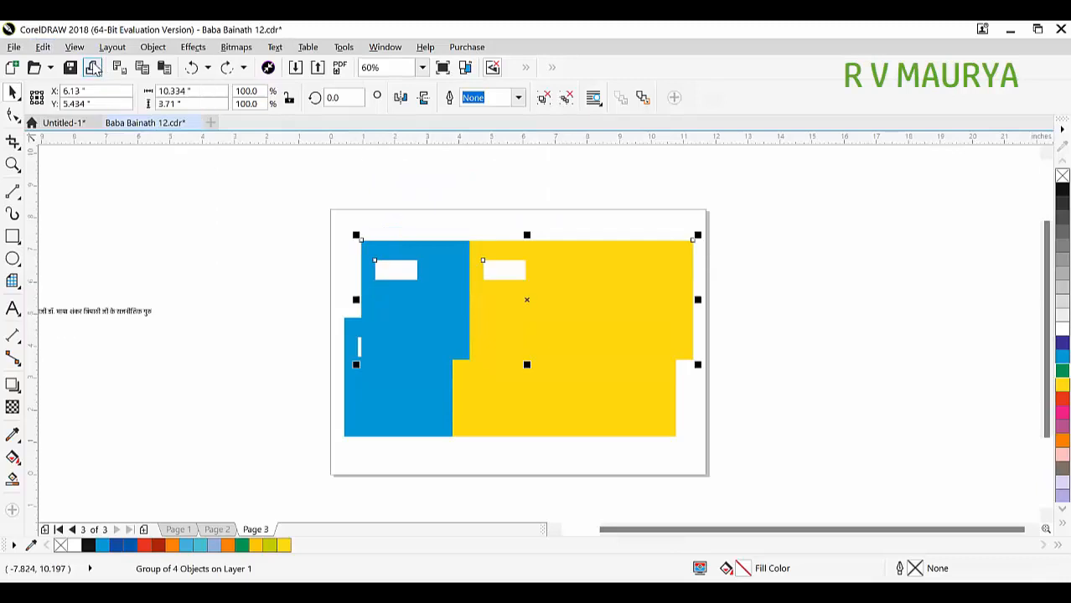
left_click(74, 46)
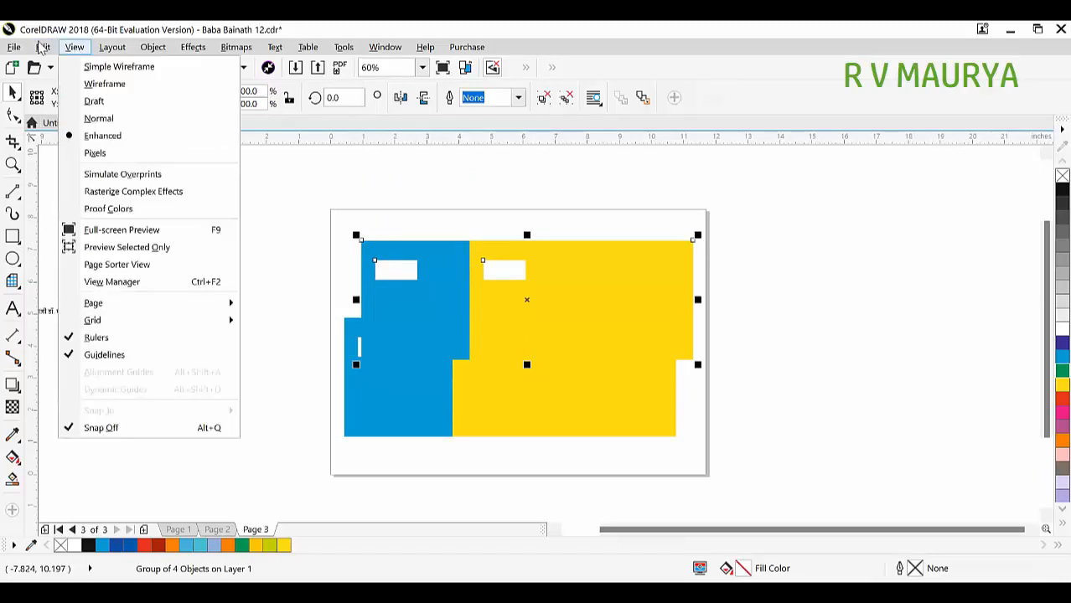
Duplicate the ticket group once more, up and to the right at about X 6.67, Y 7.83 inches.
left_click(43, 47)
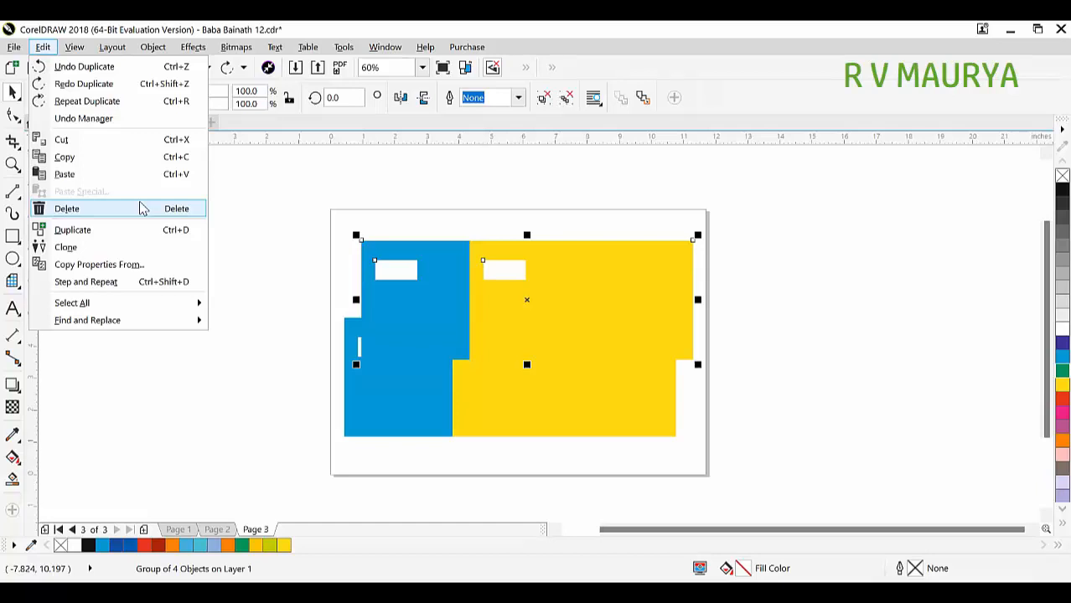
left_click(93, 238)
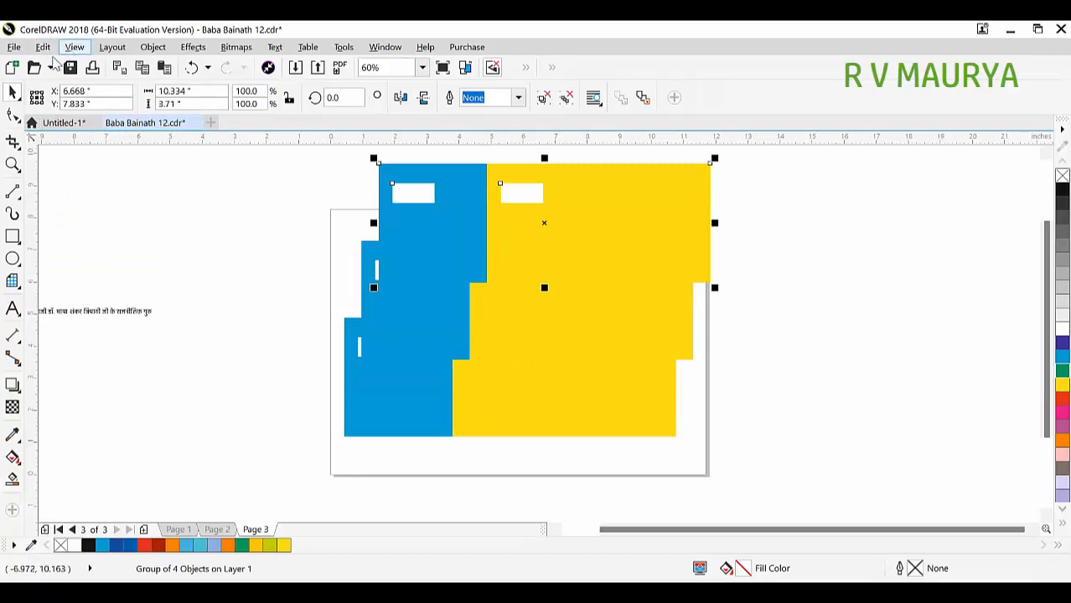
left_click(43, 49)
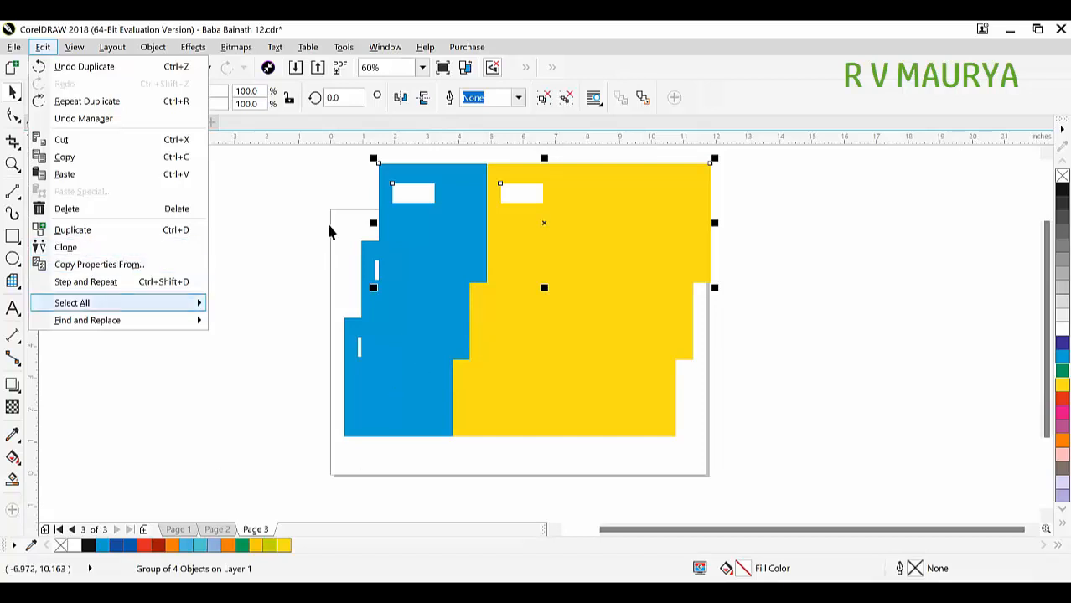
Delete all the overlapping ticket groups from page 3.
scroll(328, 225, "down", 1)
left_click_drag(311, 172, 613, 381)
key("Delete")
scroll(368, 276, "up", 1)
Draw a square of about 1.4 inches near the page's upper-left corner and fill it red.
left_click(13, 237)
mouse_move(324, 180)
left_mouse_down()
mouse_move(381, 236)
mouse_move(423, 214)
left_mouse_up()
left_click(1061, 398)
Duplicate the red square to the right at equal spacing until the row holds ten squares.
key("ctrl+d")
key("ctrl+d")
key("ctrl+d")
key("ctrl+d")
key("ctrl+d")
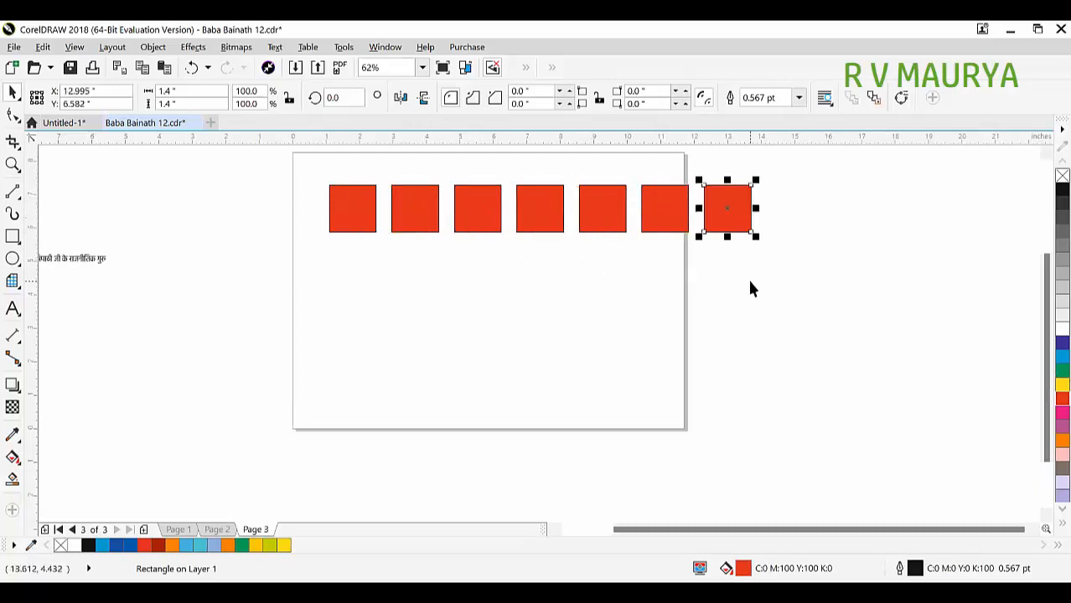
key("ctrl+d")
key("ctrl+d")
key("ctrl+d")
left_click(438, 268)
Place a copy of the first red square below it and fill the copy green.
left_click_drag(349, 208, 412, 282)
left_click(1061, 370)
Duplicate the green square to the right with narrower gaps until the row holds eleven squares.
key("ctrl+d")
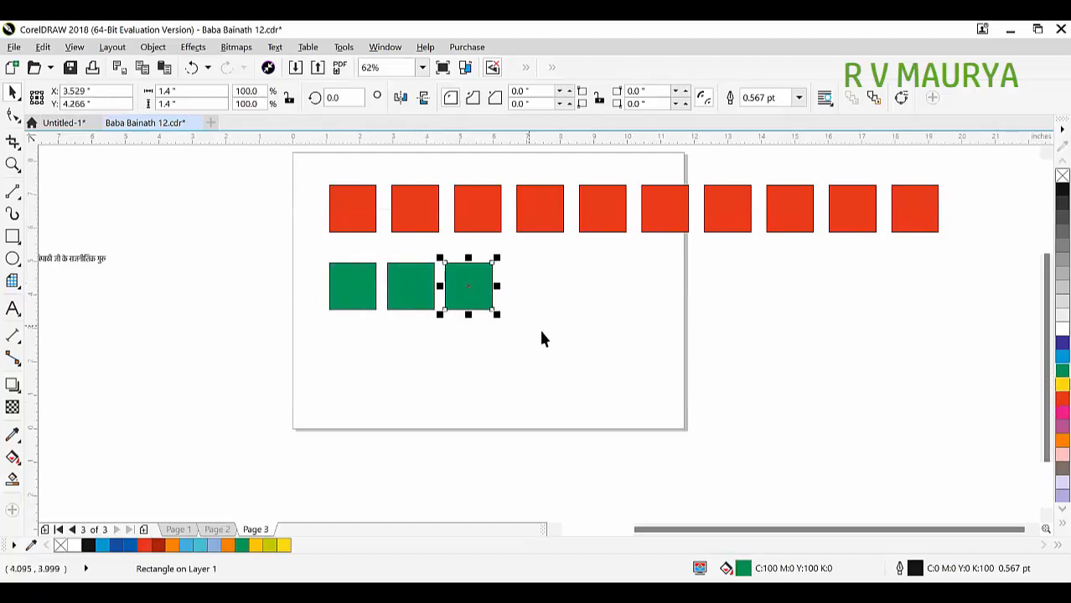
key("ctrl+d")
key("ctrl+d")
key("ctrl+d")
key("ctrl+d")
key("ctrl+d")
key("ctrl+d")
key("ctrl+d")
key("ctrl+d")
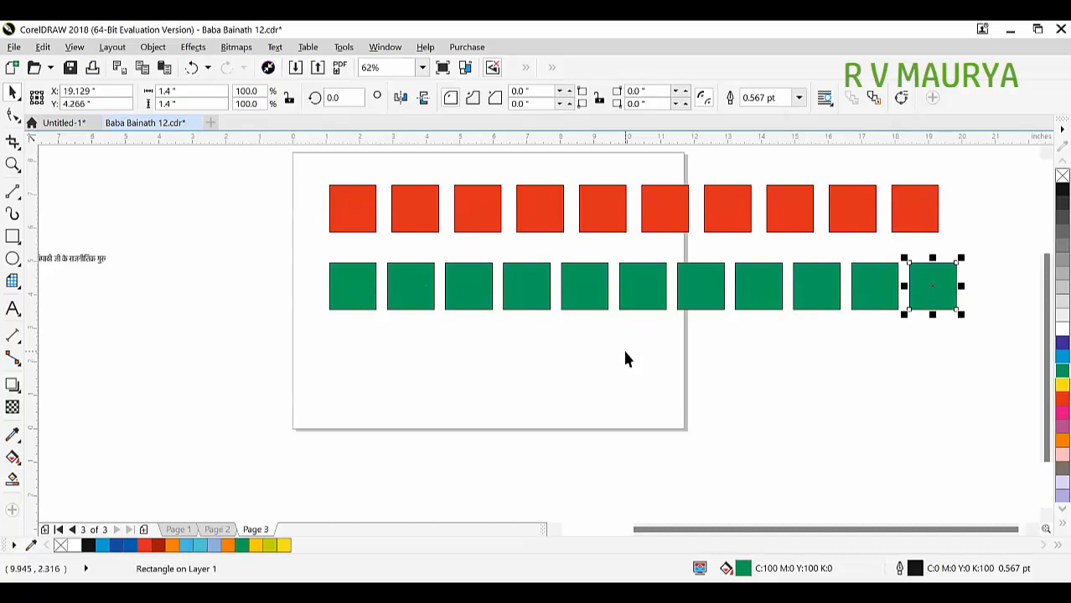
Shrink both rows of squares together to about 9.8 inches wide and delete them.
left_click_drag(297, 175, 995, 360)
left_click_drag(959, 315, 641, 328)
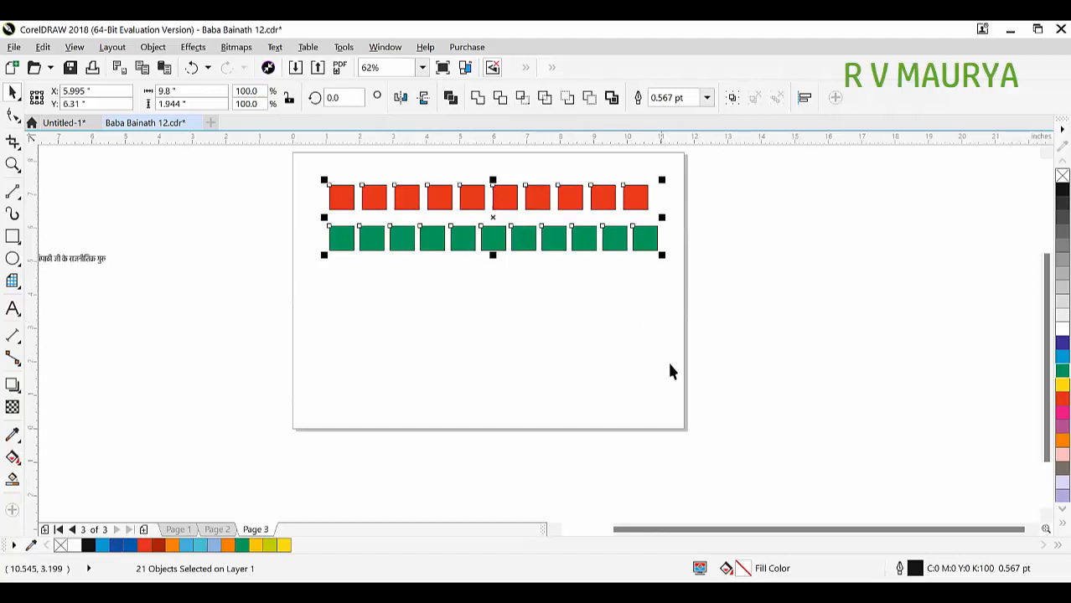
key("Delete")
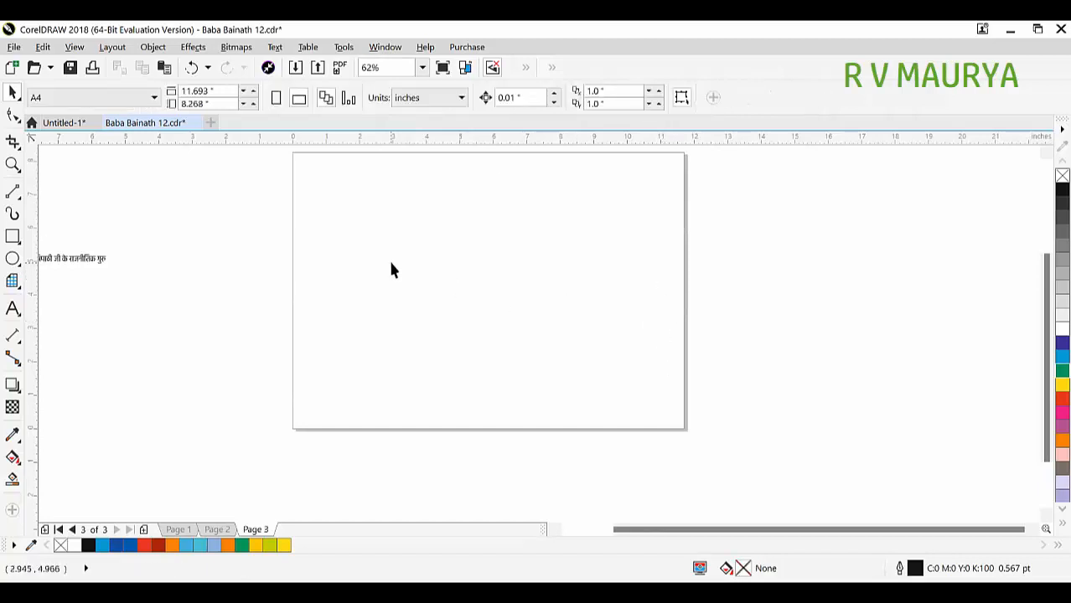
left_click(13, 259)
left_click_drag(401, 214, 574, 369)
key("space")
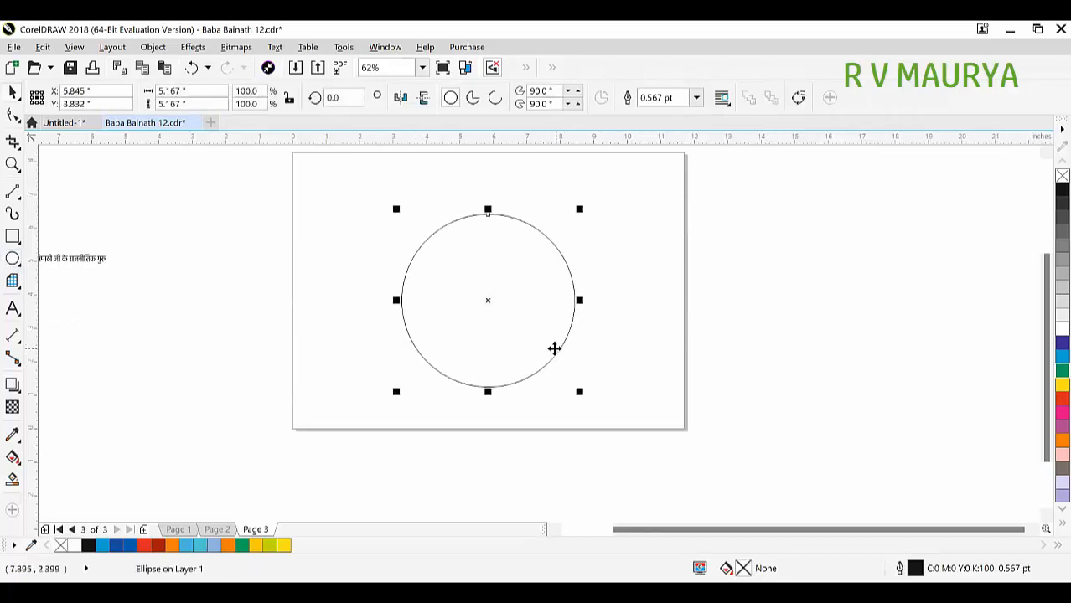
key("Delete")
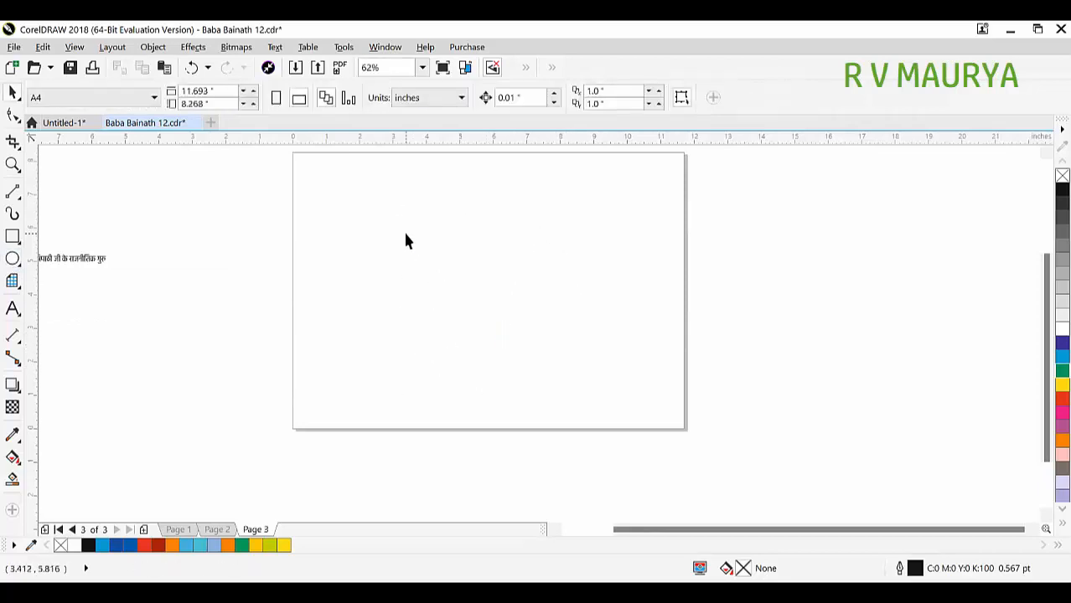
Draw a circle about 5.5 inches in diameter in the middle of the page.
key("F7")
left_click_drag(395, 201, 587, 350)
key("space")
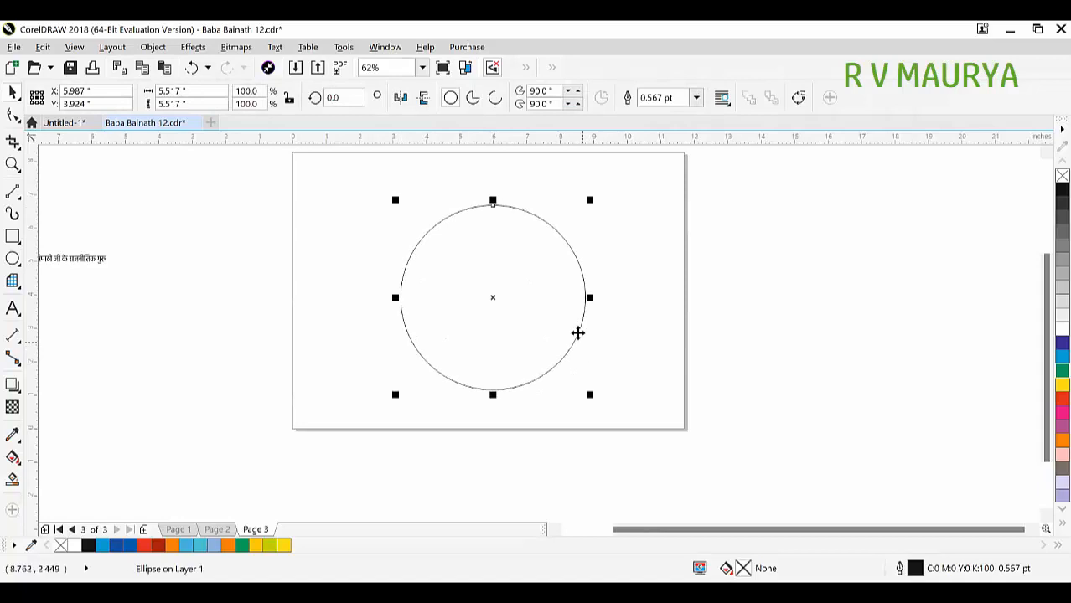
Add a concentric copy scaled to about 90 percent and repeat the scaling to build progressively tighter inner rings.
left_click_drag(590, 199, 593, 215)
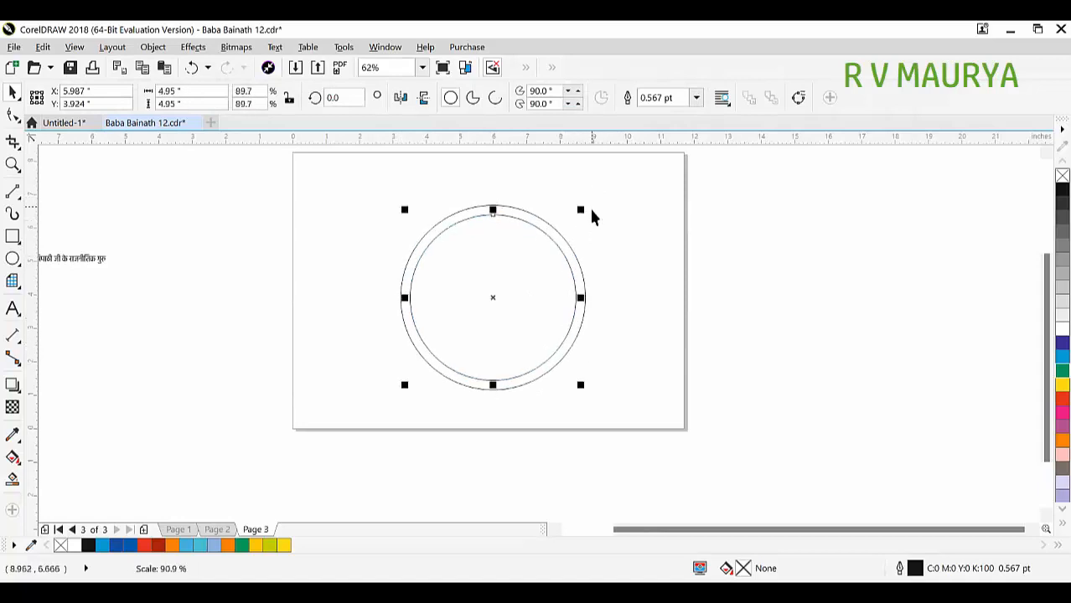
key("ctrl+r")
key("ctrl+r")
key("ctrl+r")
key("ctrl+r")
key("ctrl+r")
key("ctrl+r")
key("ctrl+r")
key("ctrl+r")
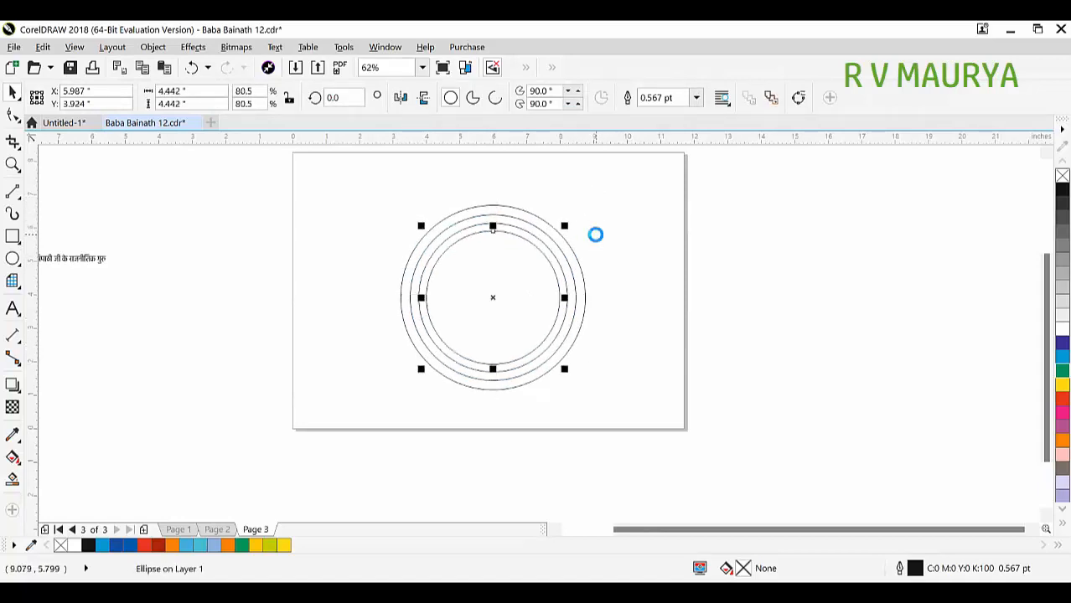
Copy the outer circle to the right at about X 14.14 inches and fill it with evenly spaced concentric copies.
left_click(605, 370)
left_click_drag(553, 237, 826, 264)
left_click_drag(862, 198, 848, 222)
key("ctrl+r")
key("ctrl+r")
key("ctrl+r")
key("ctrl+r")
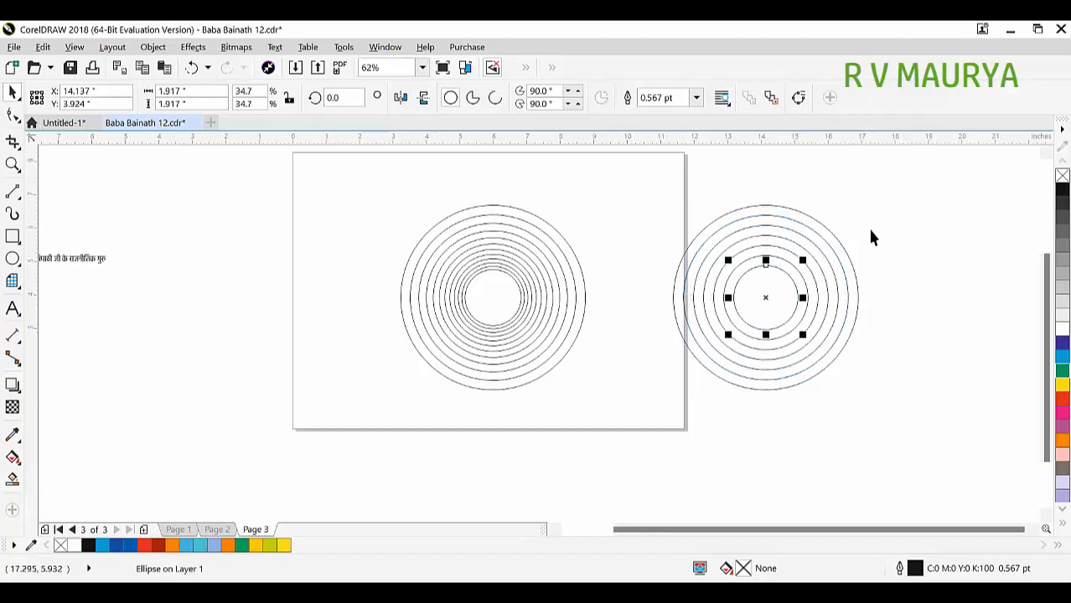
Move the evenly spaced circles closer to the first set, centred at about X 12.06 inches.
key("z")
left_click_drag(403, 219, 841, 292)
left_click_drag(537, 263, 746, 334)
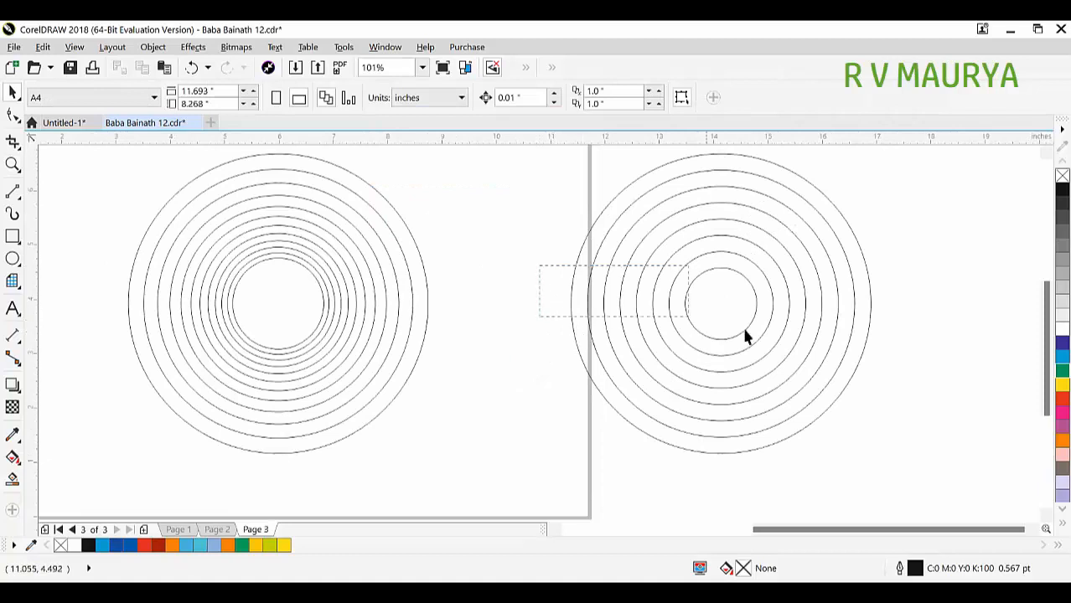
left_click_drag(700, 299, 595, 316)
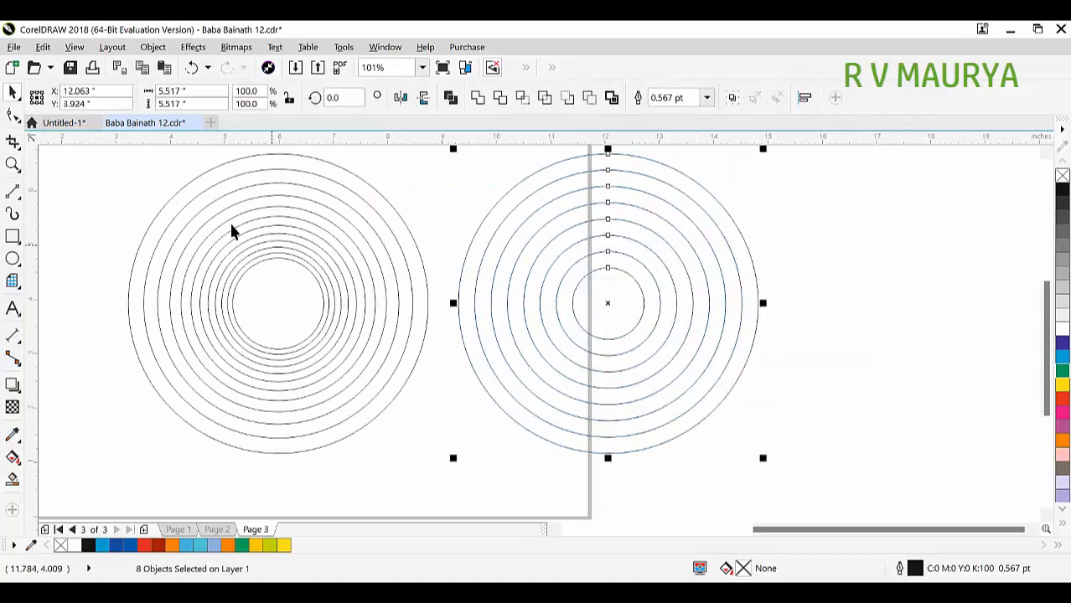
Examine the ring spacing of the two concentric circle sets side by side.
key("z")
left_click(423, 324)
key("space")
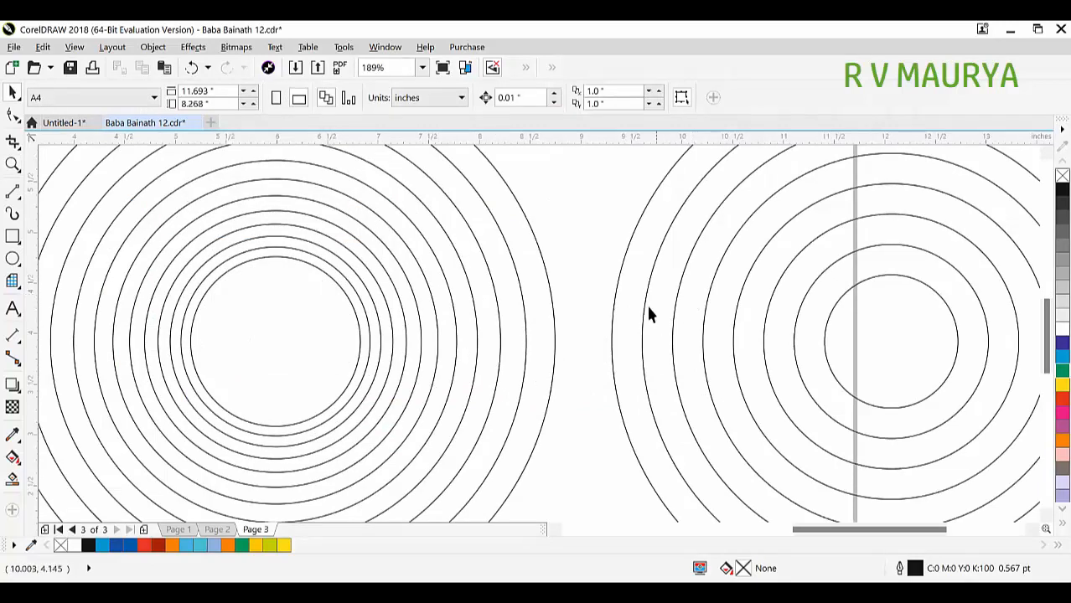
left_click(528, 235)
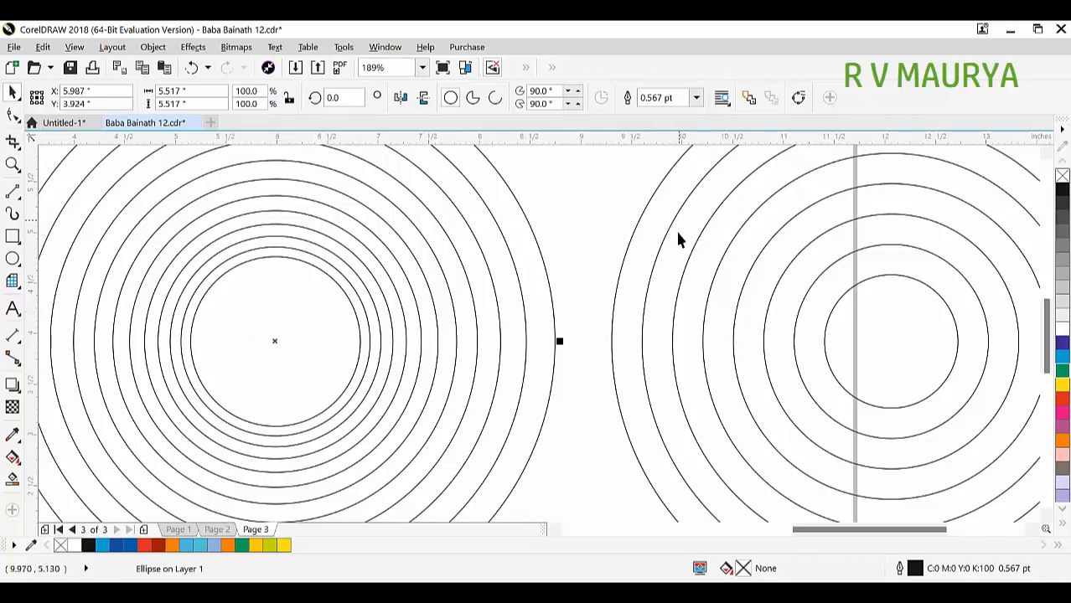
scroll(592, 242, "down", 3)
scroll(630, 326, "down", 3)
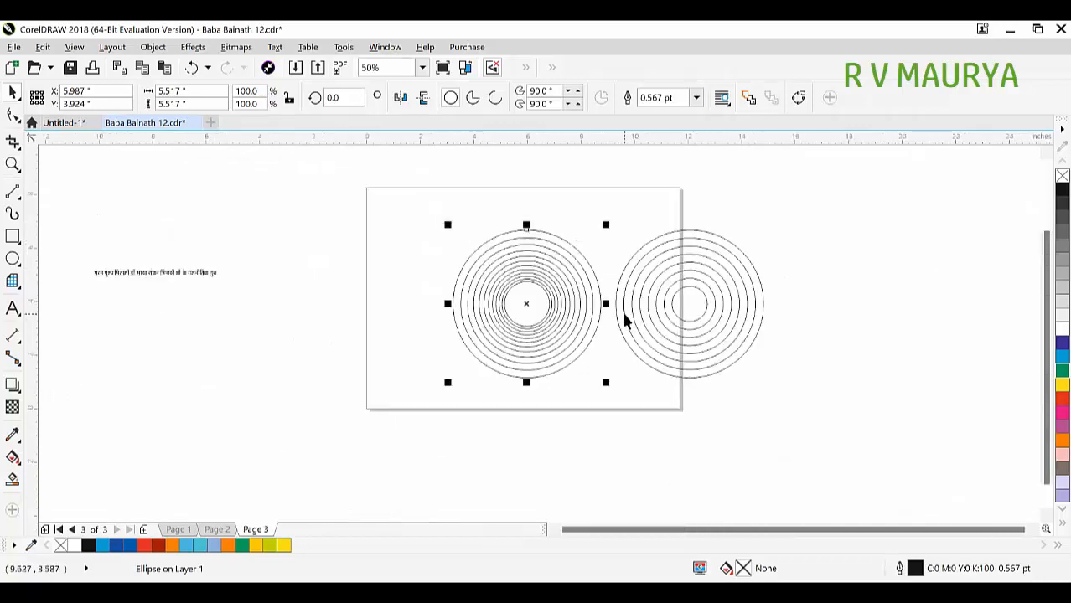
scroll(796, 298, "up", 3)
Fill the evenly spaced circles with 90% black, remove their outlines and combine them into alternating rings.
left_click_drag(424, 153, 788, 466)
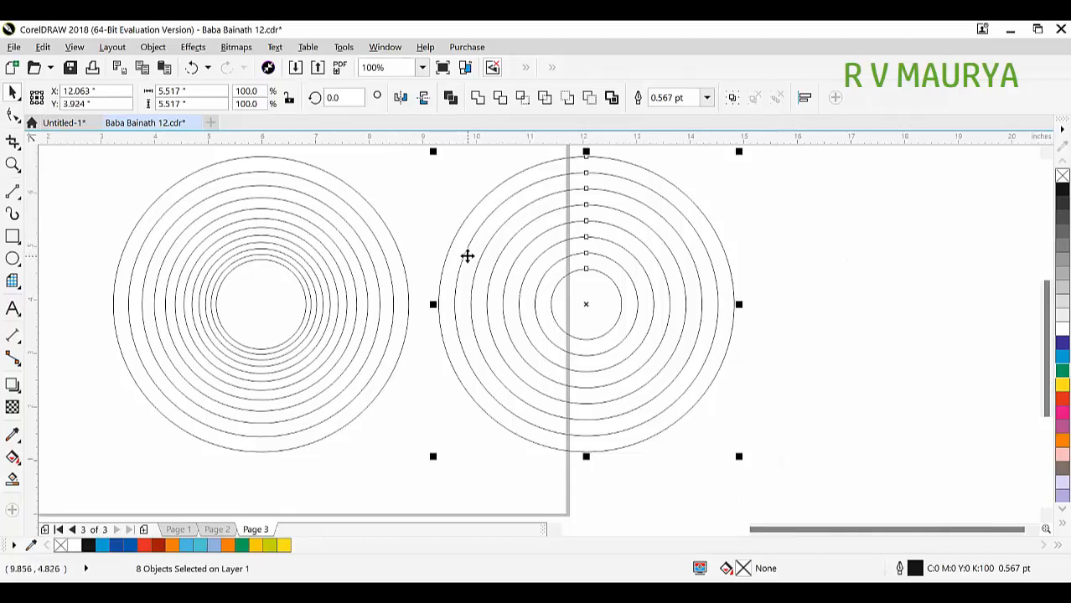
left_click(1060, 202)
right_click(1062, 175)
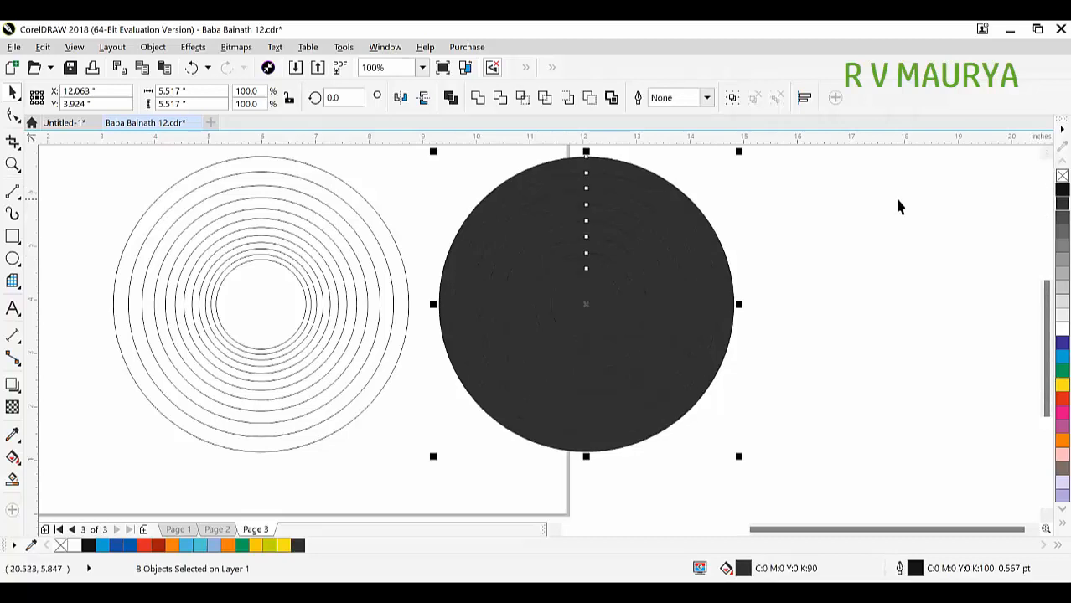
key("ctrl+l")
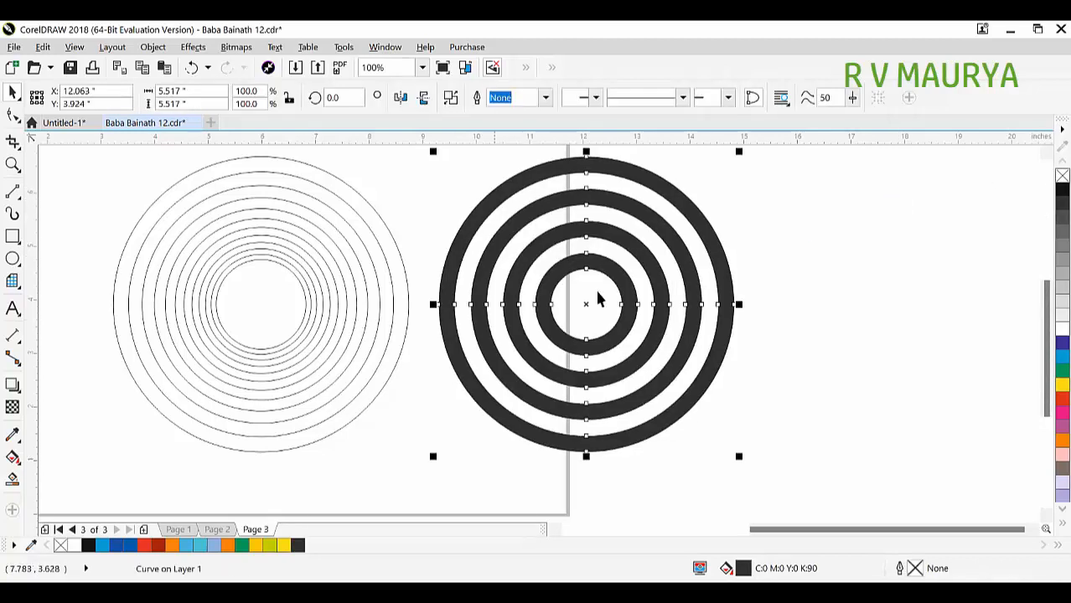
Delete both sets of concentric circles from the page.
left_click(743, 246)
scroll(603, 302, "down", 2)
left_click_drag(765, 242, 266, 388)
key("Delete")
scroll(496, 297, "up", 2)
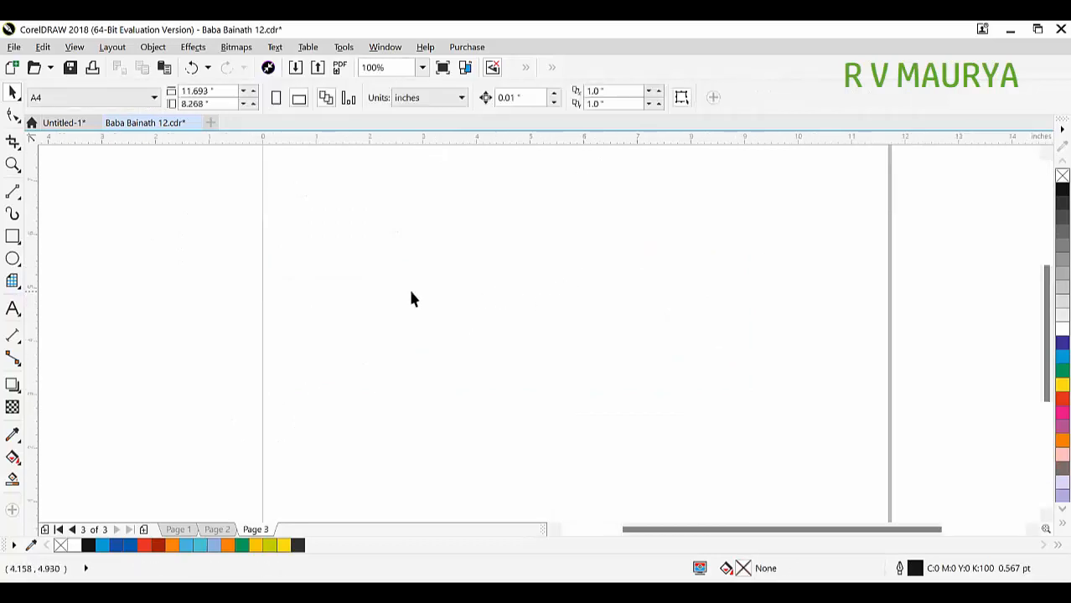
left_click(43, 47)
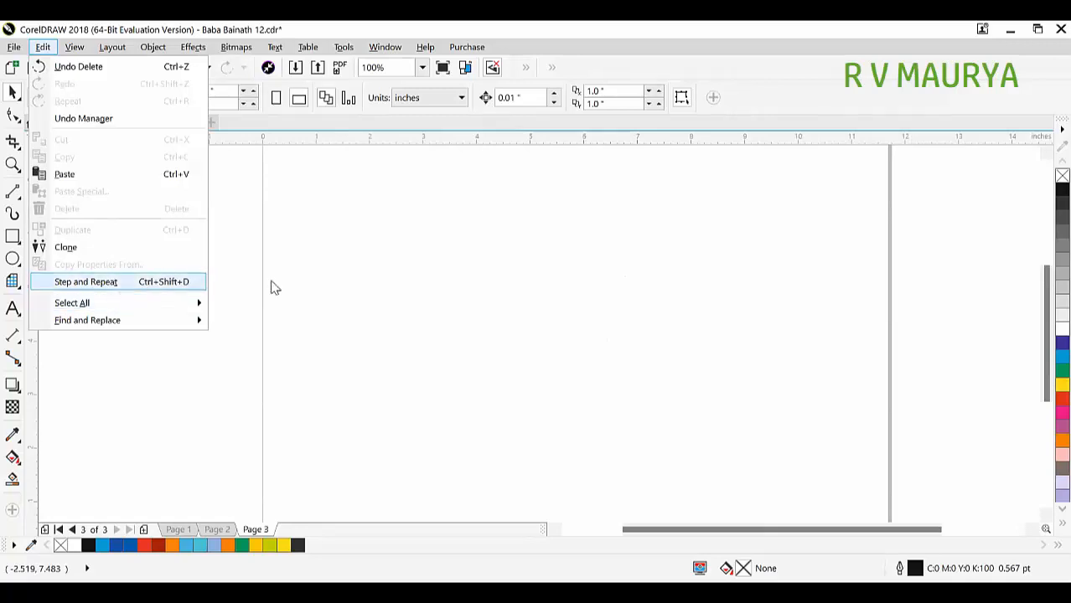
left_click(306, 230)
scroll(307, 231, "down", 3)
key("z")
left_click_drag(373, 244, 428, 269)
scroll(480, 273, "down", 2)
scroll(435, 269, "down", 2)
left_click_drag(301, 202, 484, 322)
mouse_move(372, 235)
left_mouse_down()
mouse_move(683, 425)
mouse_move(713, 431)
left_mouse_up()
key("space")
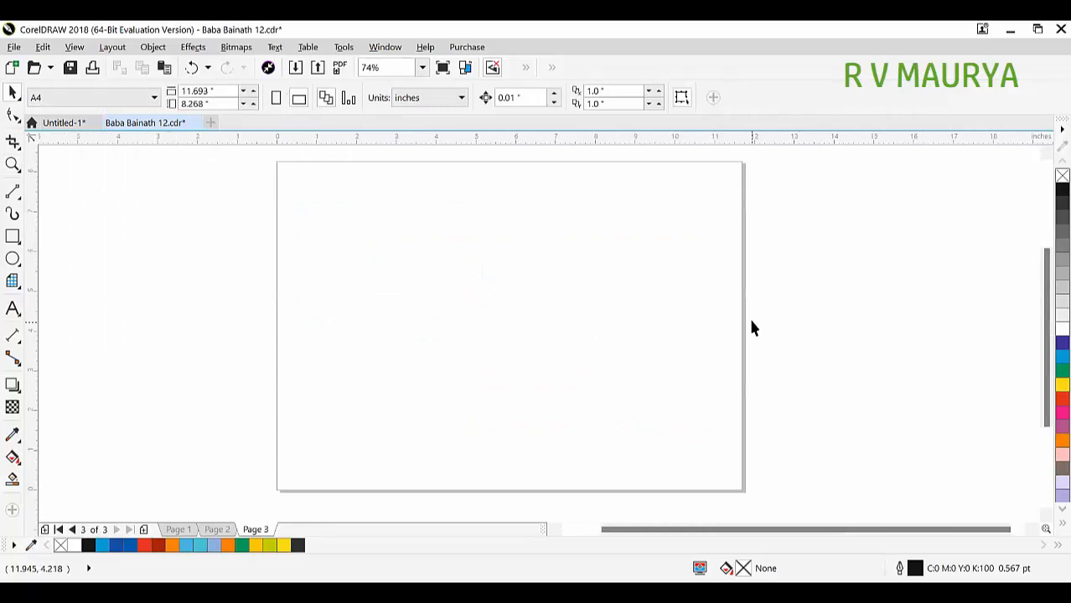
Change the A4 page orientation to portrait.
left_click(276, 98)
key("space")
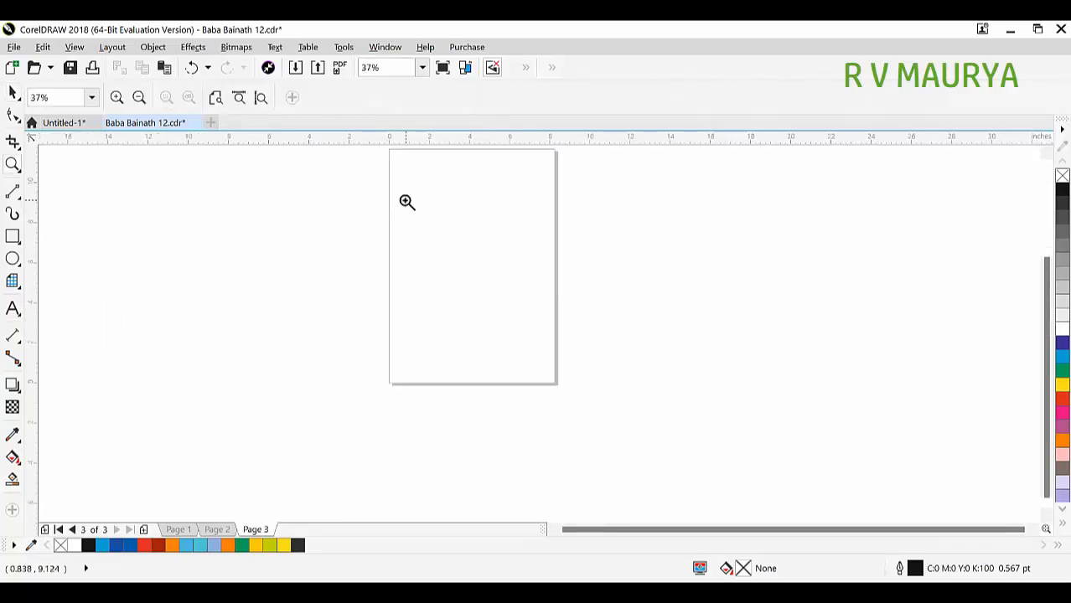
scroll(407, 201, "down", 2)
mouse_move(339, 157)
left_mouse_down()
mouse_move(497, 243)
mouse_move(550, 289)
left_mouse_up()
left_click_drag(366, 192, 737, 354)
left_click_drag(194, 180, 742, 364)
scroll(409, 212, "down", 2)
left_click_drag(234, 176, 778, 388)
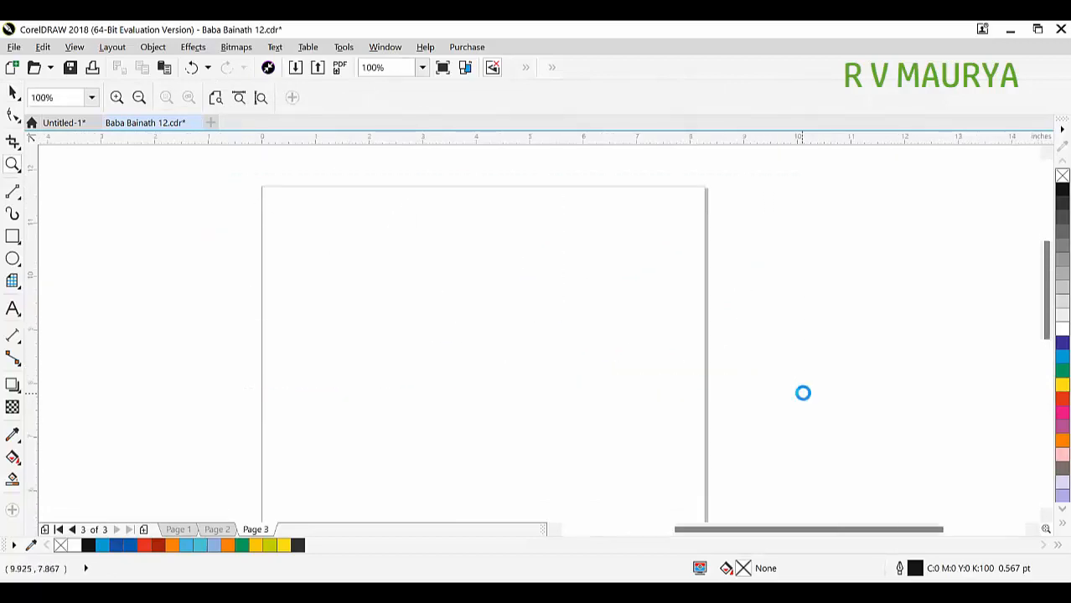
key("space")
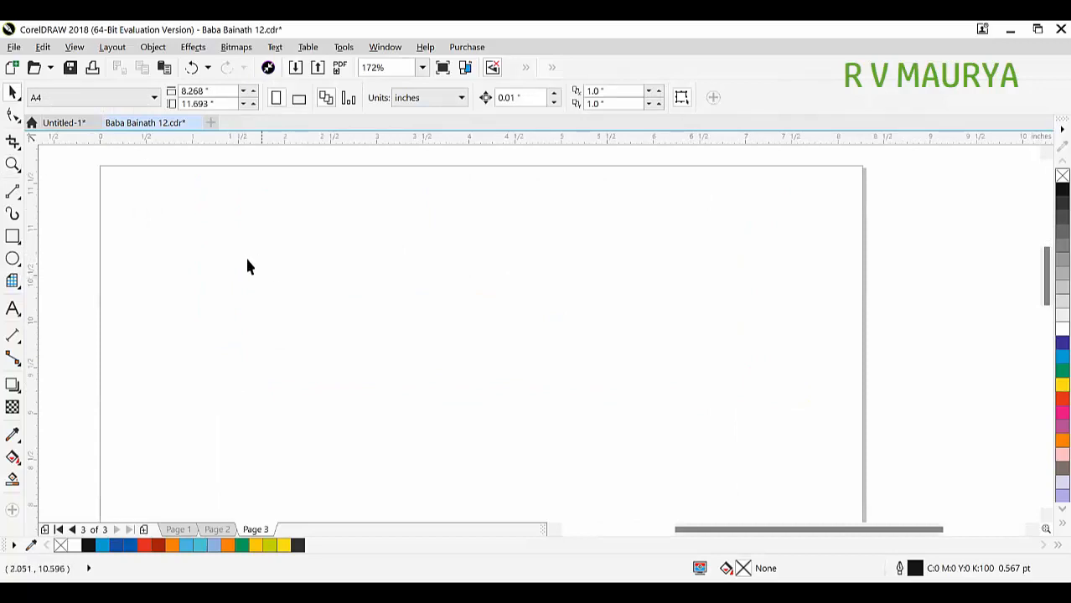
Draw a horizontal line about 8.24 inches long across the page's full width, at about Y 11.15 inches.
key("F5")
left_click_drag(100, 216, 171, 217)
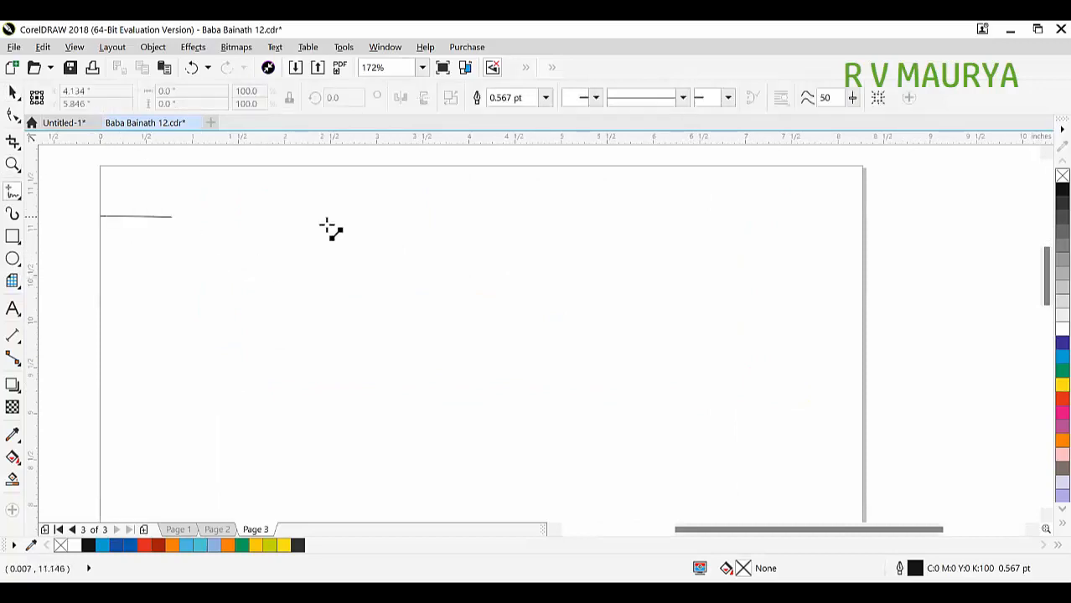
left_click(863, 233)
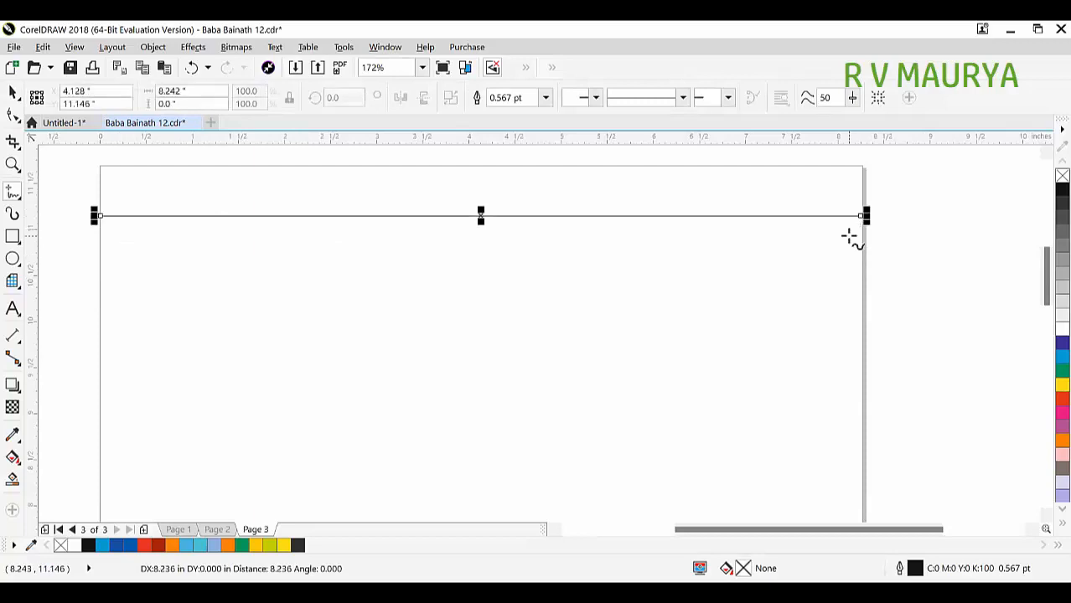
Set the line's outline width to 1.5 pt and its colour to red.
left_click(546, 100)
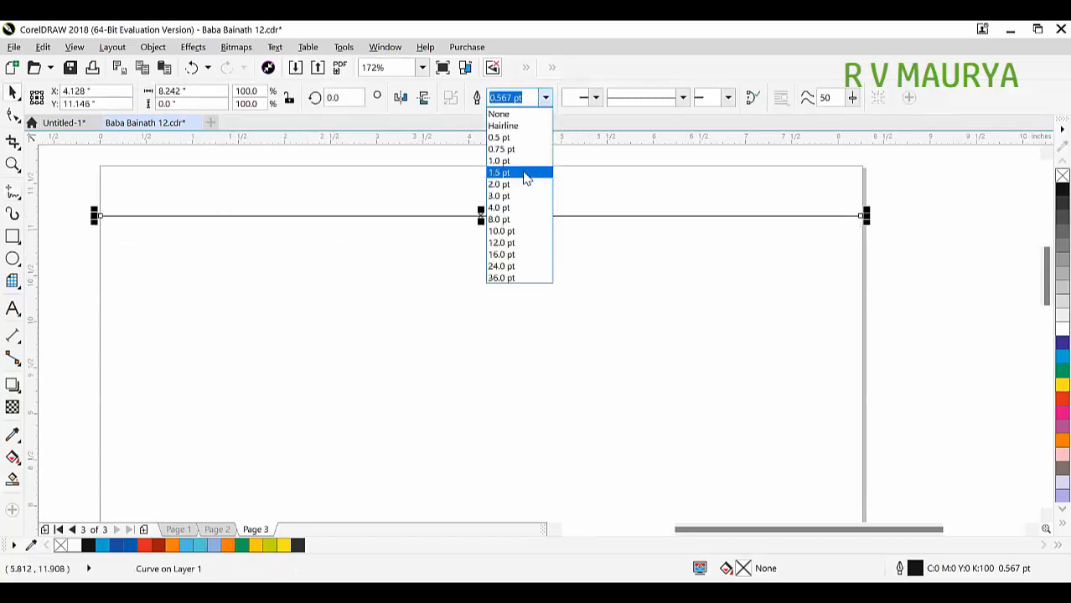
left_click(525, 172)
right_click(1061, 399)
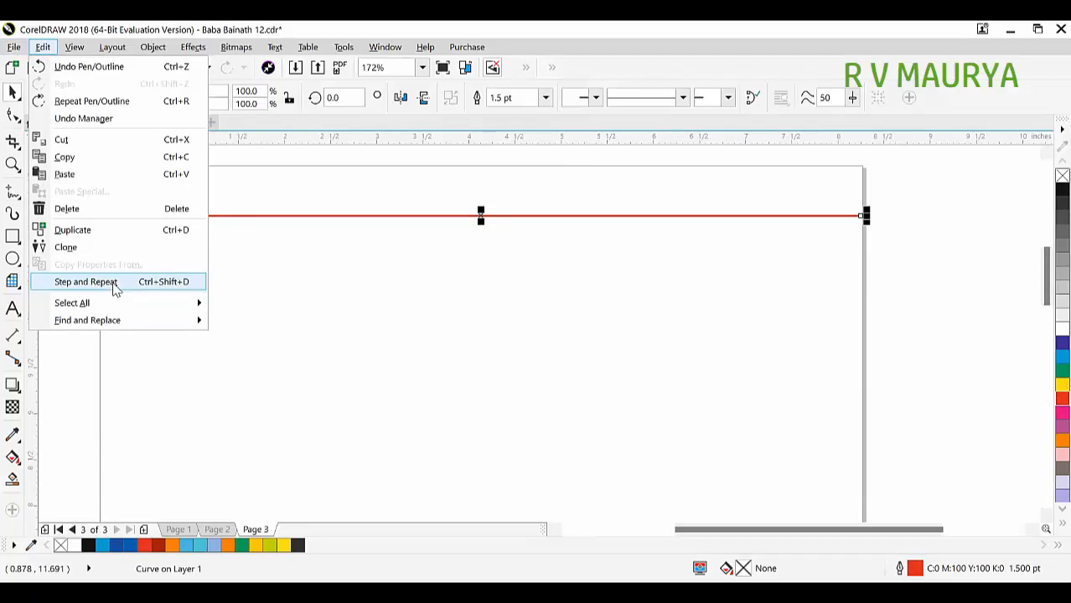
Start Step and Repeat for the red line and set its horizontal mode to No offset.
left_click(86, 282)
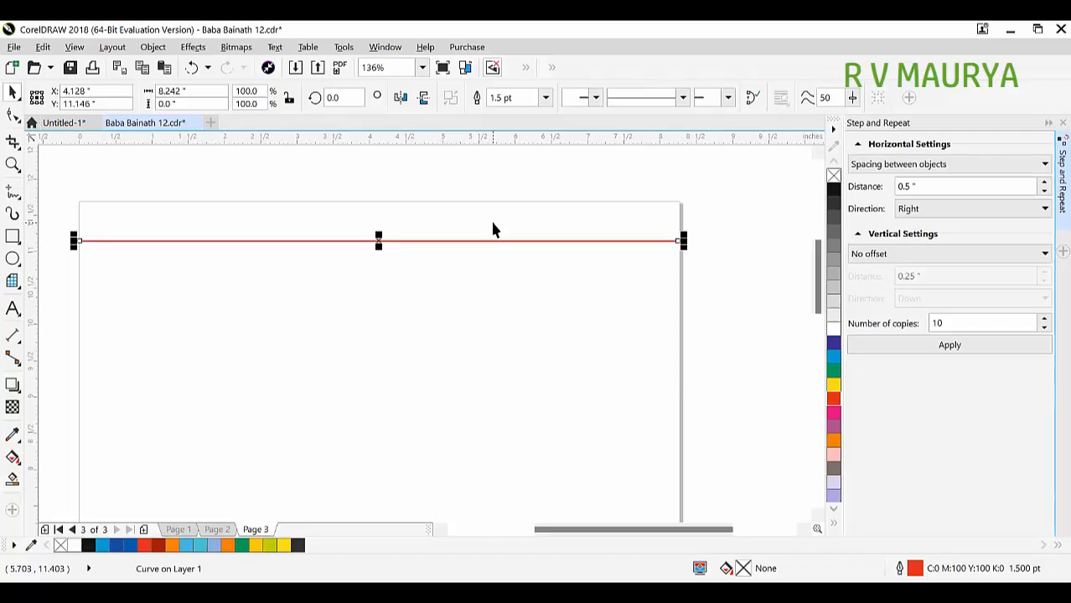
left_click(857, 144)
left_click(858, 146)
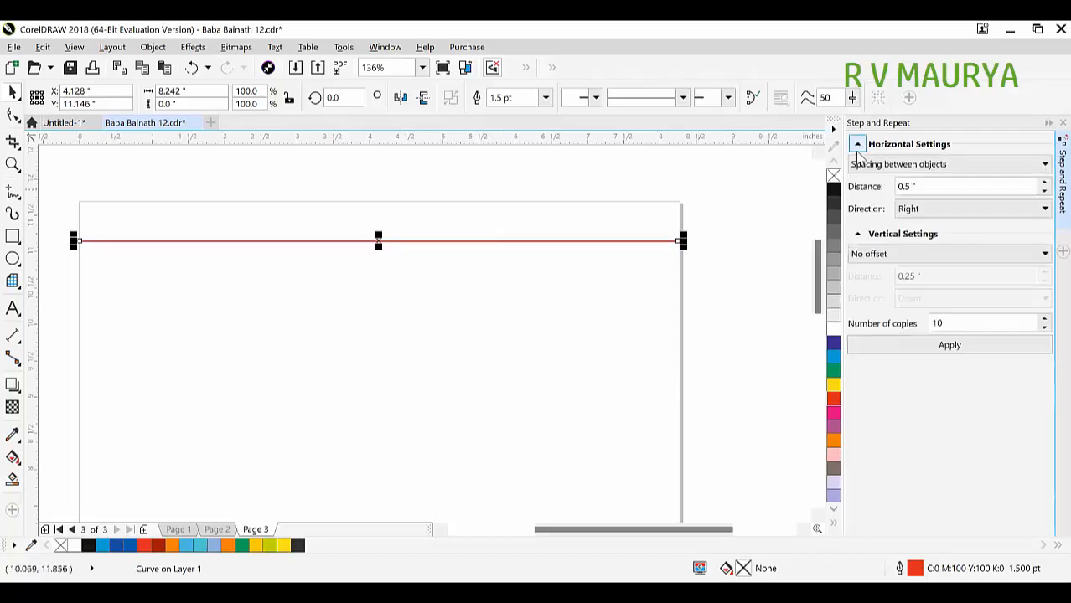
left_click(922, 165)
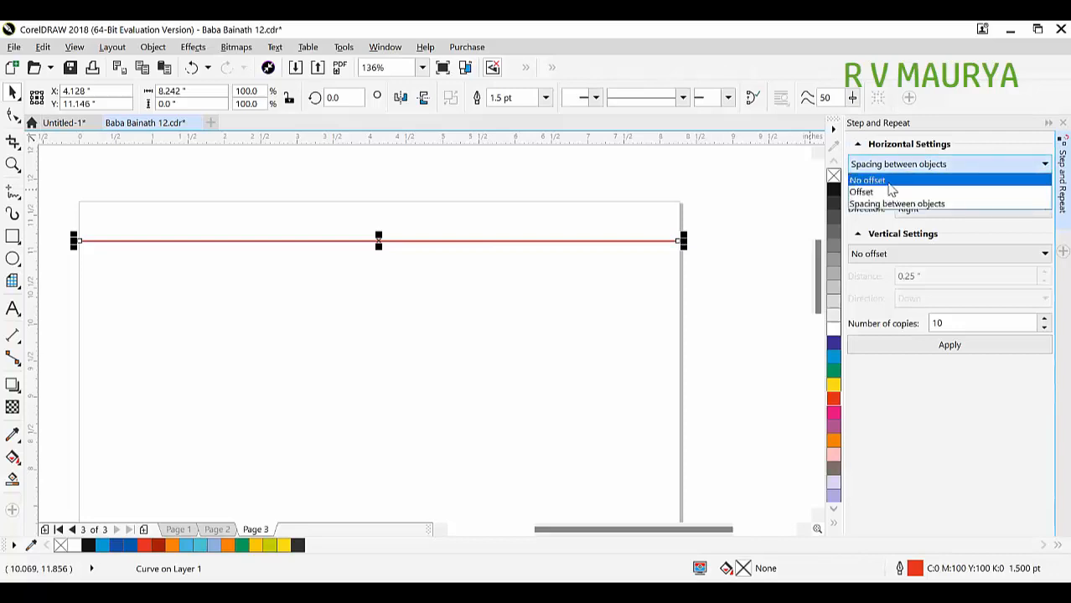
left_click(888, 181)
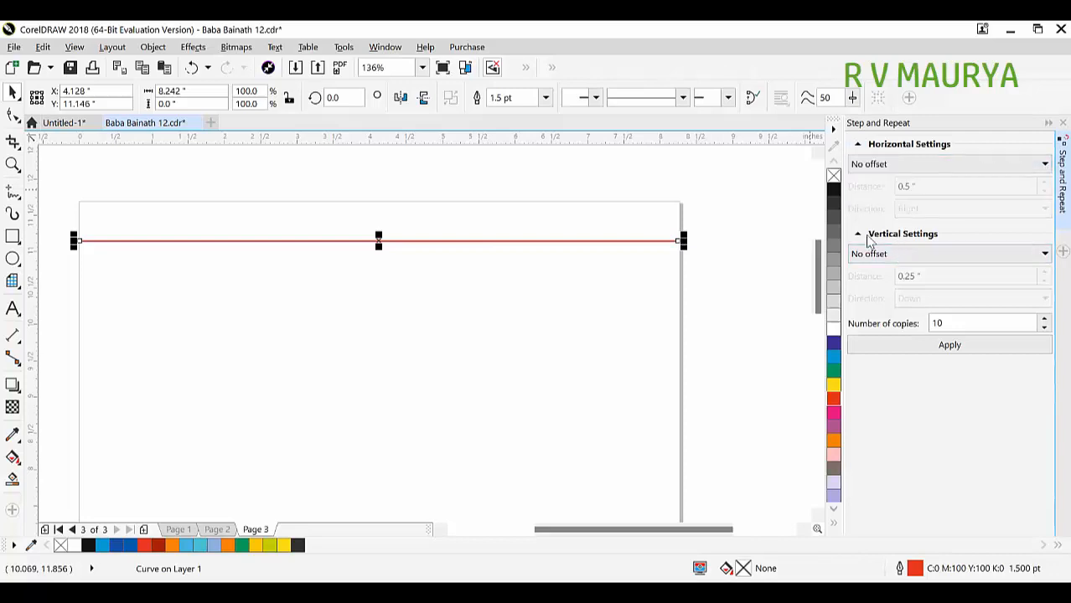
Set the vertical repeat to Spacing between objects with a distance of 0.3 inches and the direction Down.
left_click(922, 254)
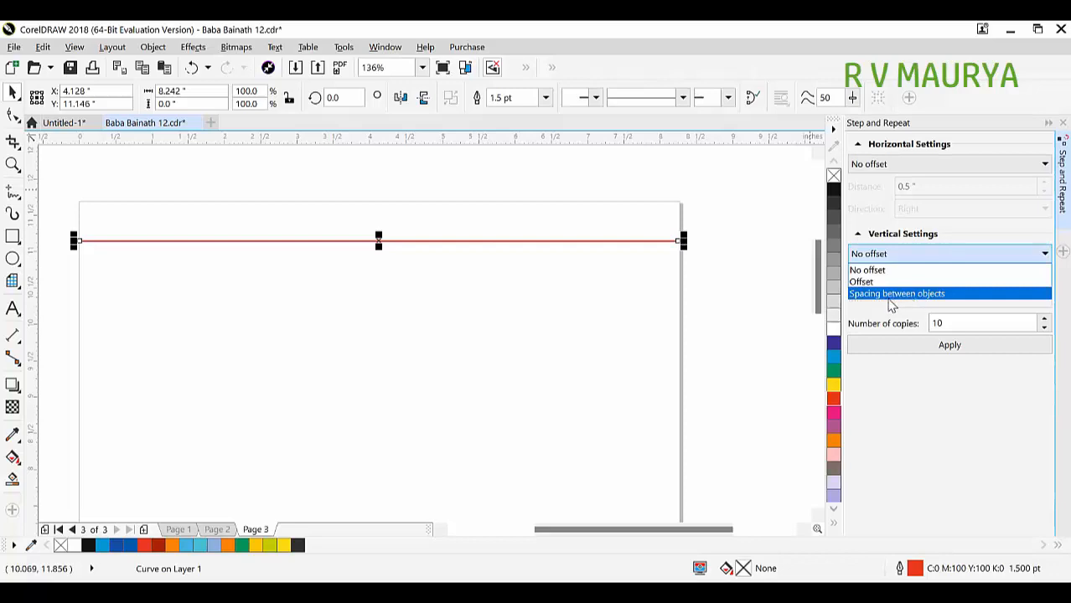
left_click(891, 295)
double_click(953, 277)
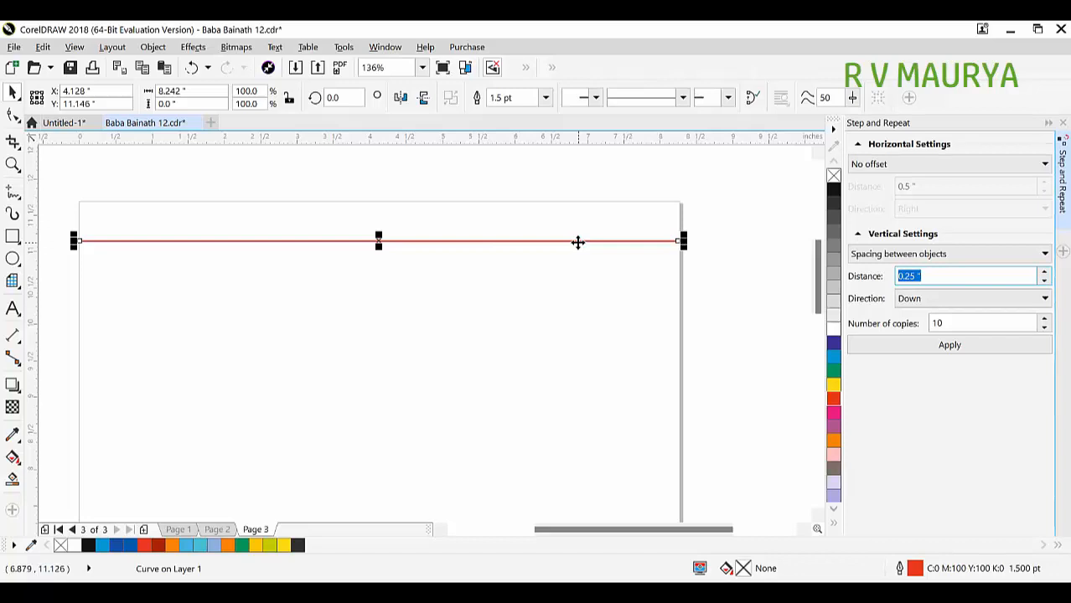
key("BackSpace")
type(".3")
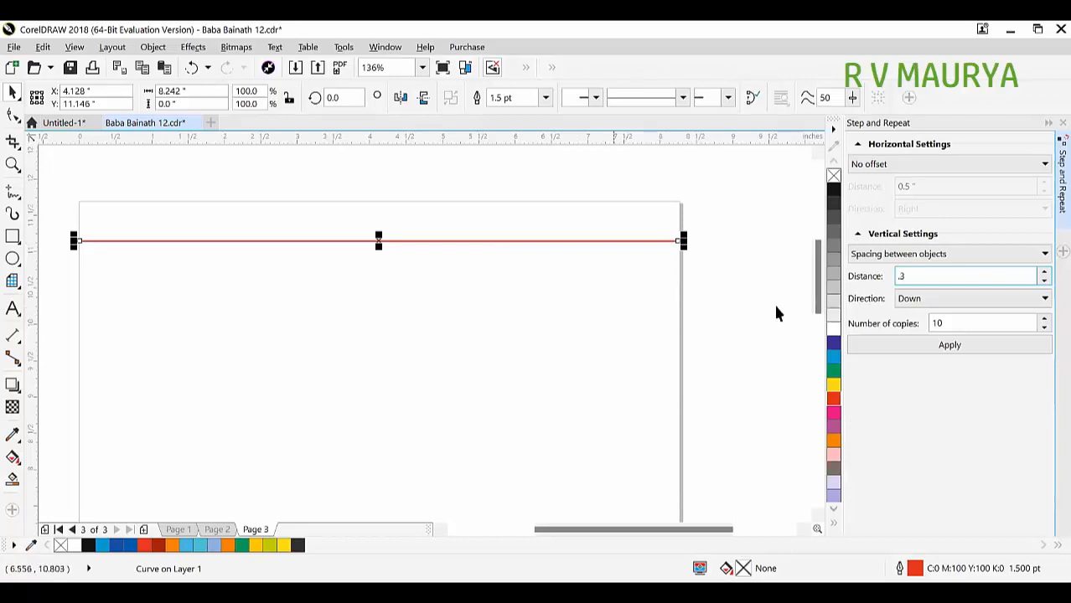
left_click(914, 304)
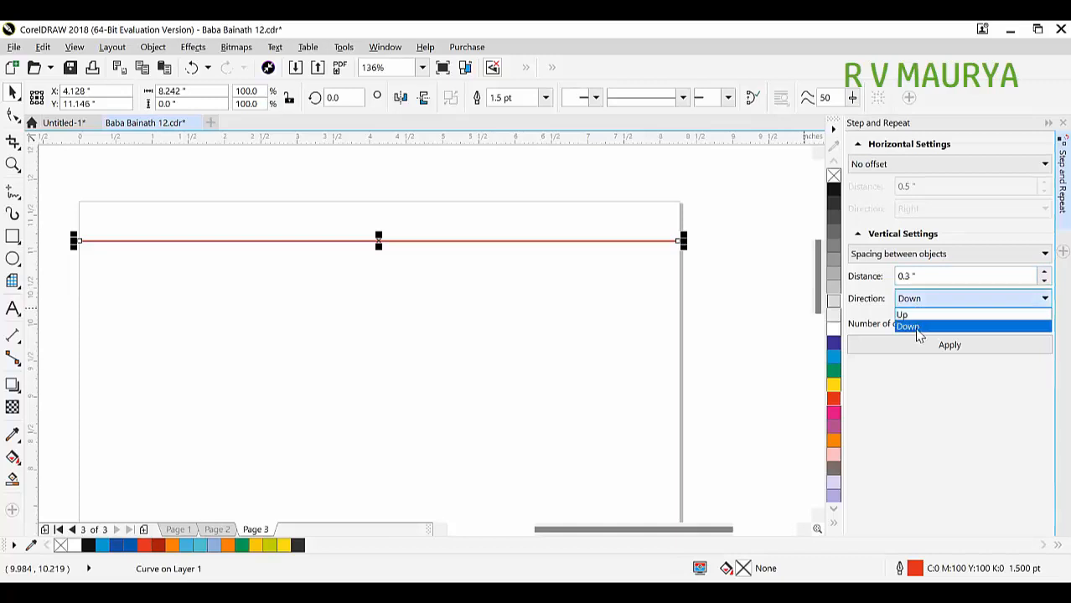
left_click(919, 327)
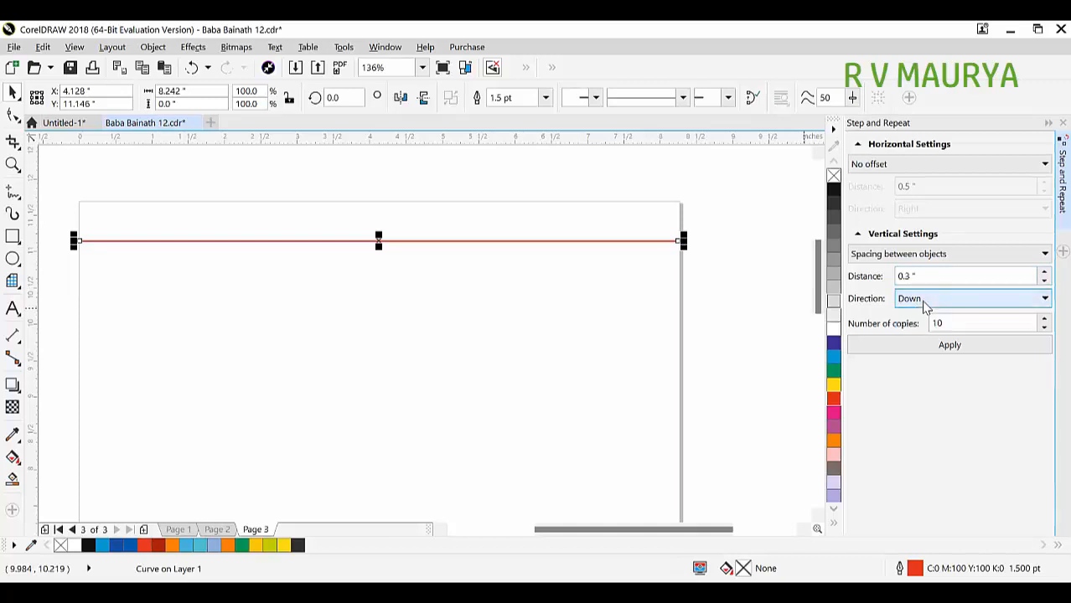
Set the number of copies to 31 and apply Step and Repeat to the red line.
left_click_drag(963, 323, 849, 312)
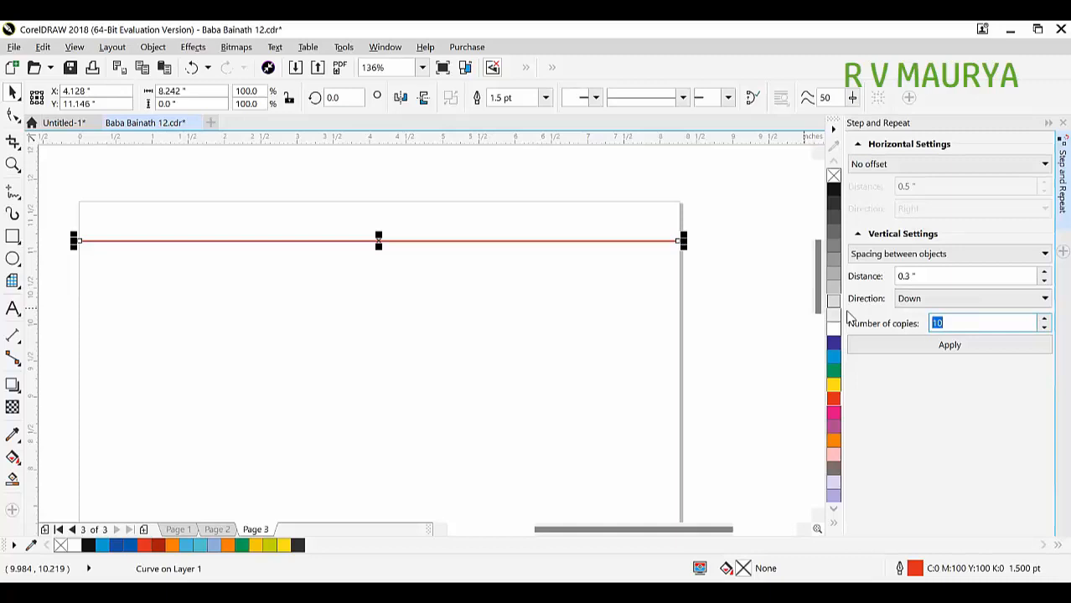
type("31")
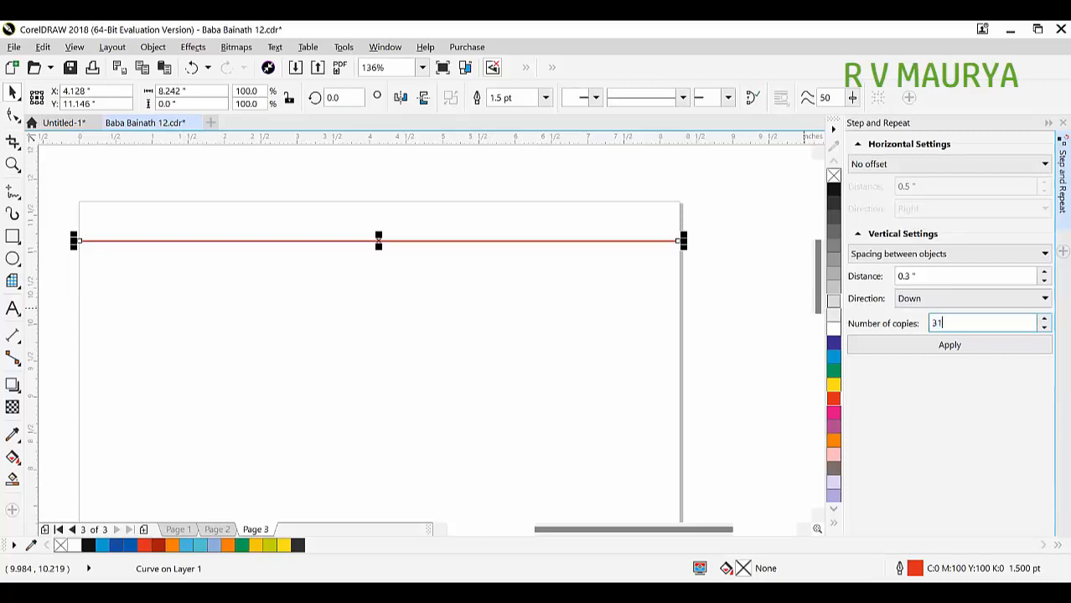
left_click(949, 346)
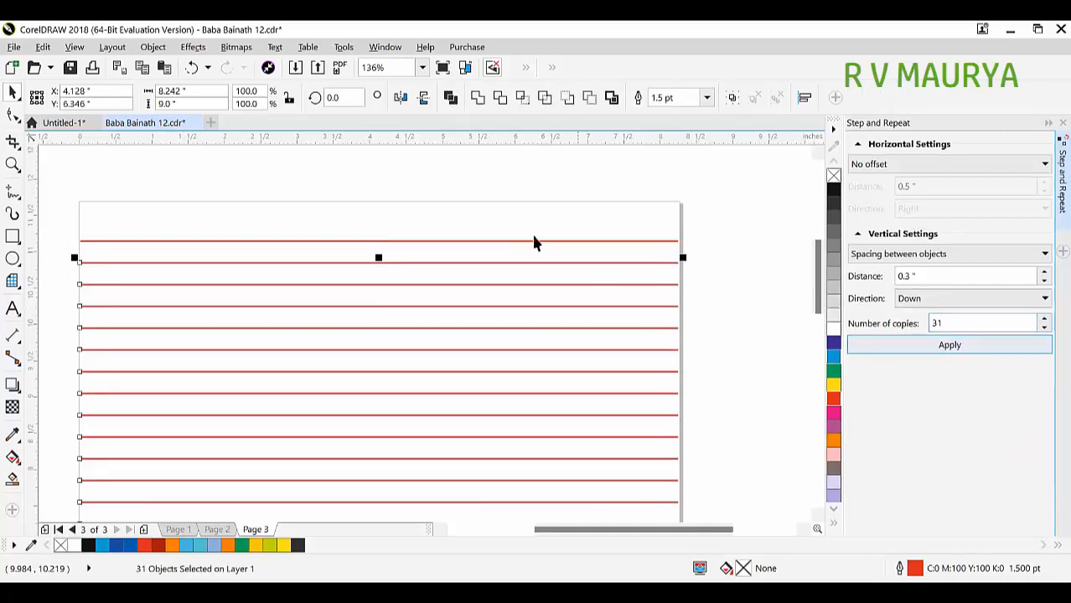
Select all the red horizontal lines on the page and group them.
scroll(390, 210, "down", 4)
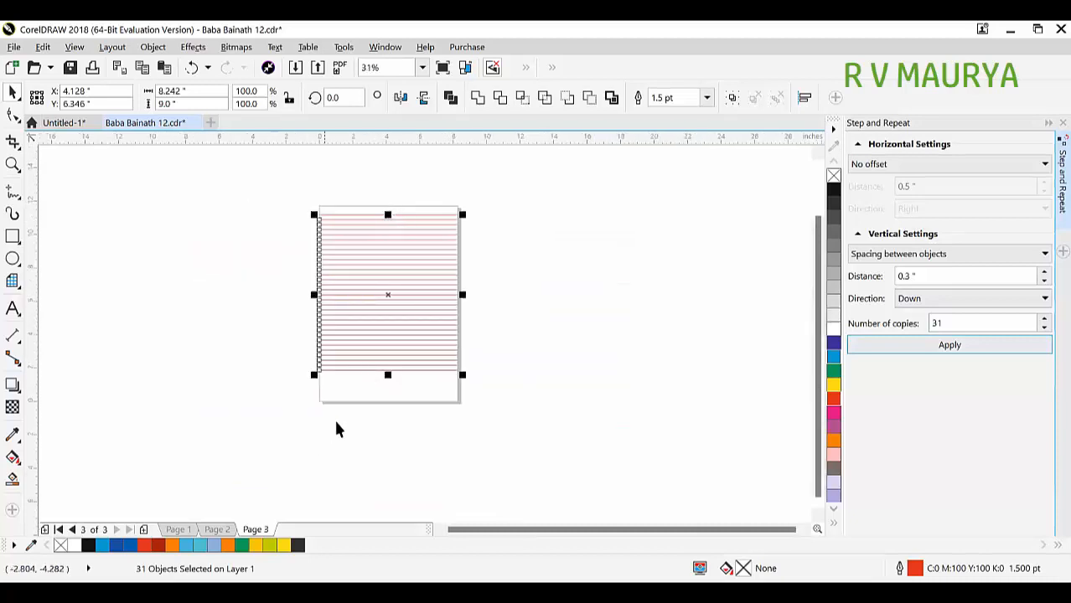
scroll(389, 295, "up", 2)
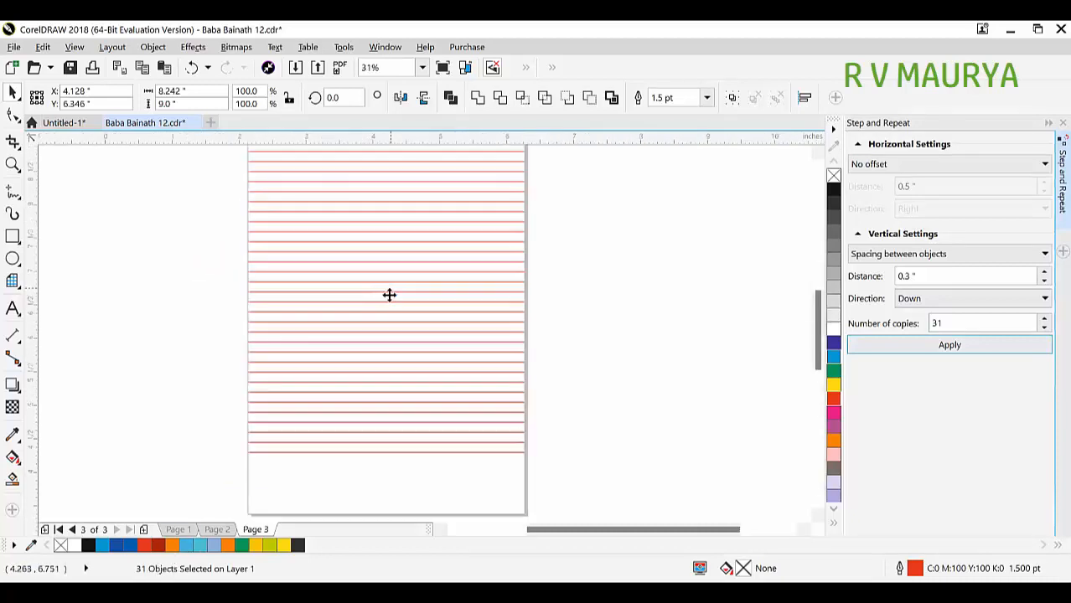
scroll(388, 295, "up", 4)
scroll(411, 300, "down", 2)
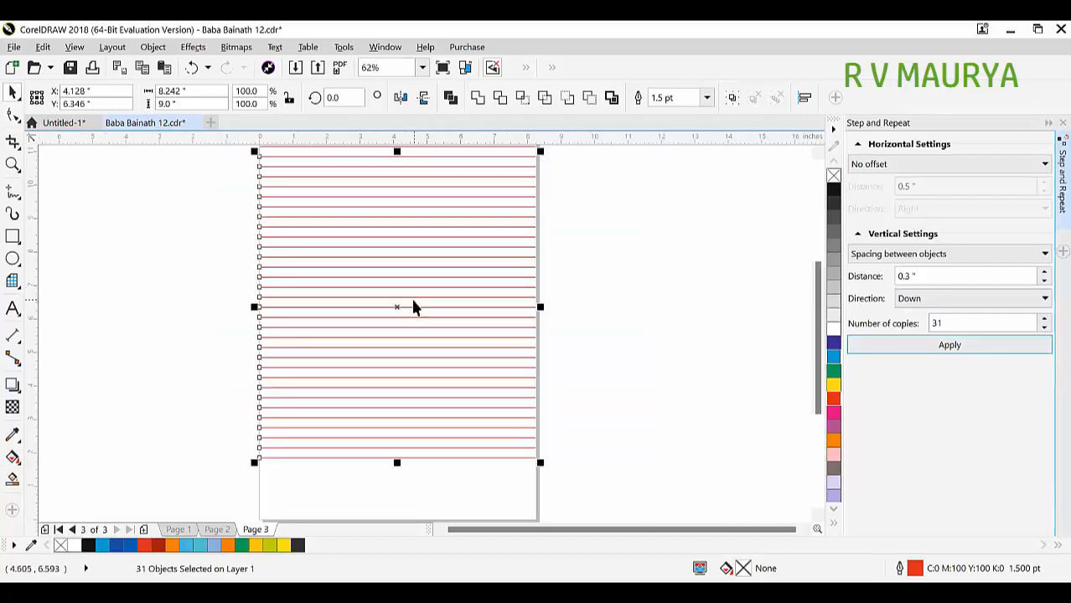
scroll(401, 248, "down", 2)
scroll(399, 201, "up", 4)
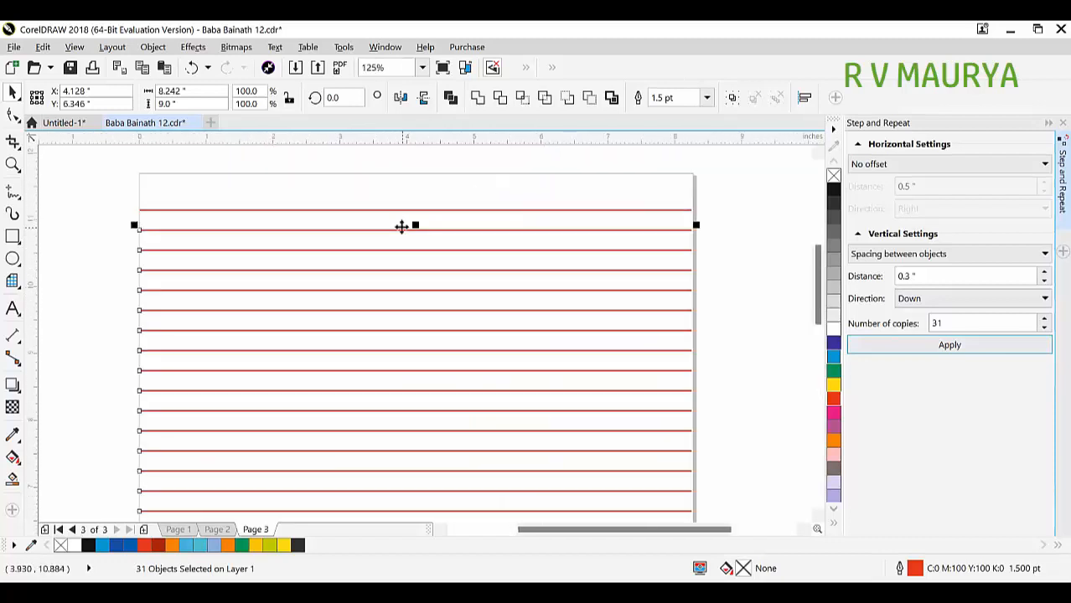
left_click(427, 188)
scroll(410, 207, "down", 2)
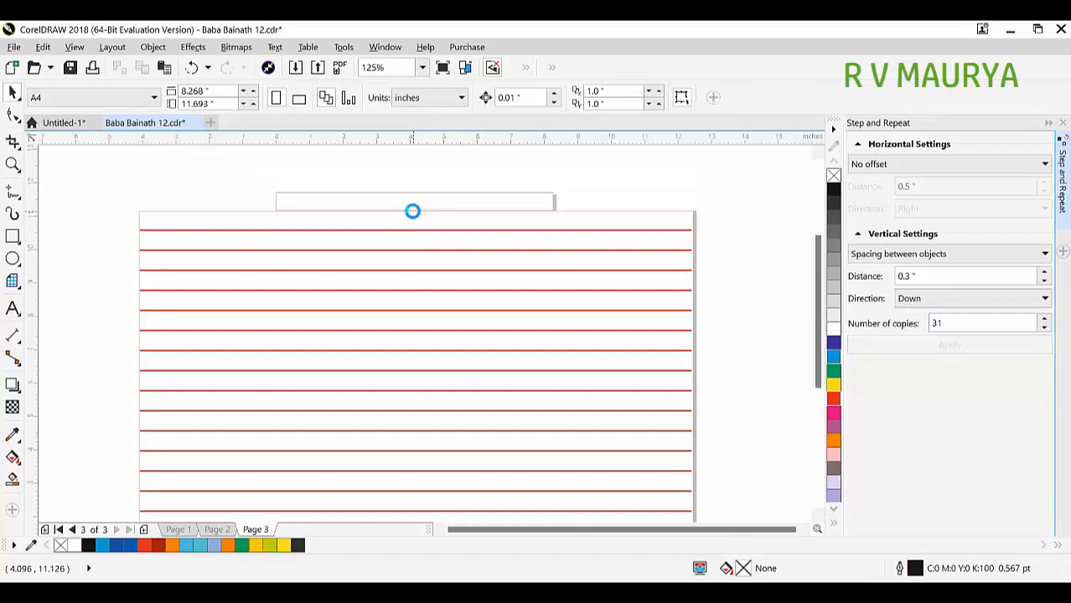
scroll(399, 245, "down", 2)
left_click_drag(298, 186, 528, 391)
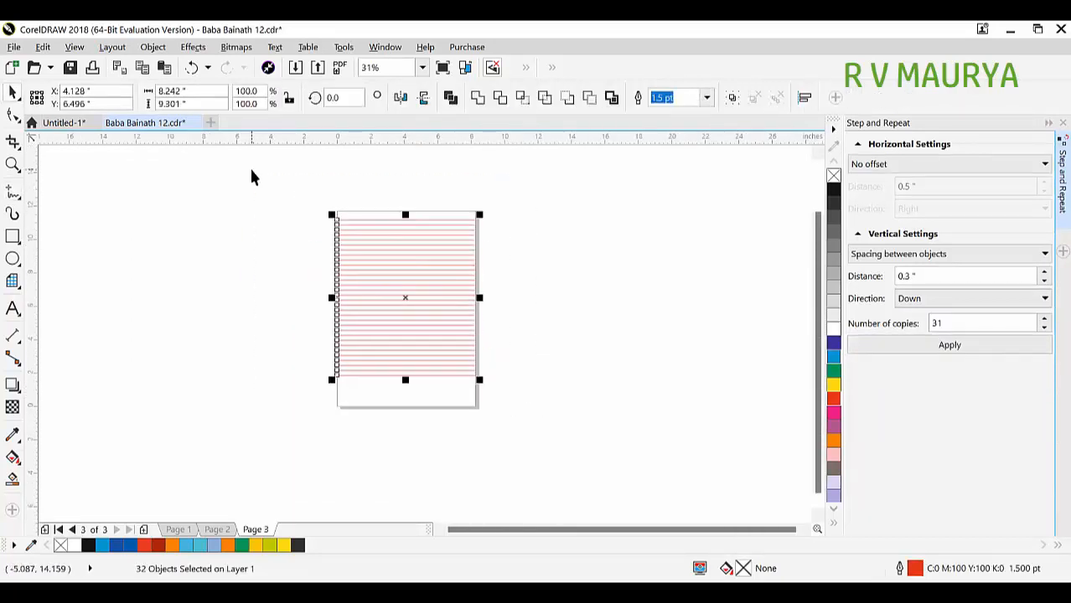
key("ctrl+g")
Draw a vertical line about 3.08 inches long near the page's left edge and give it a 1.5 pt green outline.
key("z")
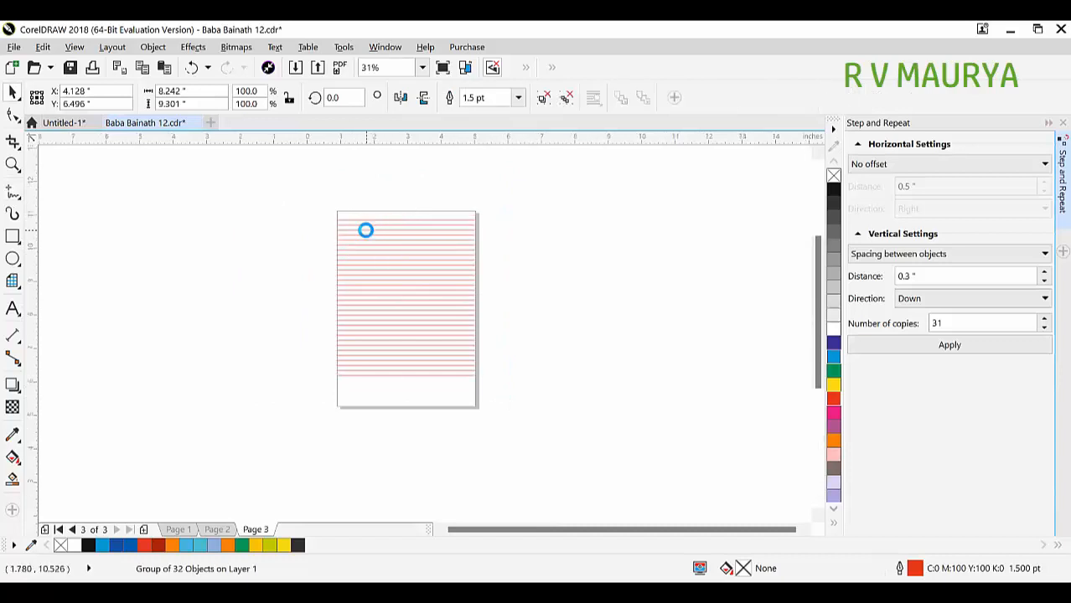
left_click(367, 233)
left_click_drag(247, 186, 705, 353)
key("space")
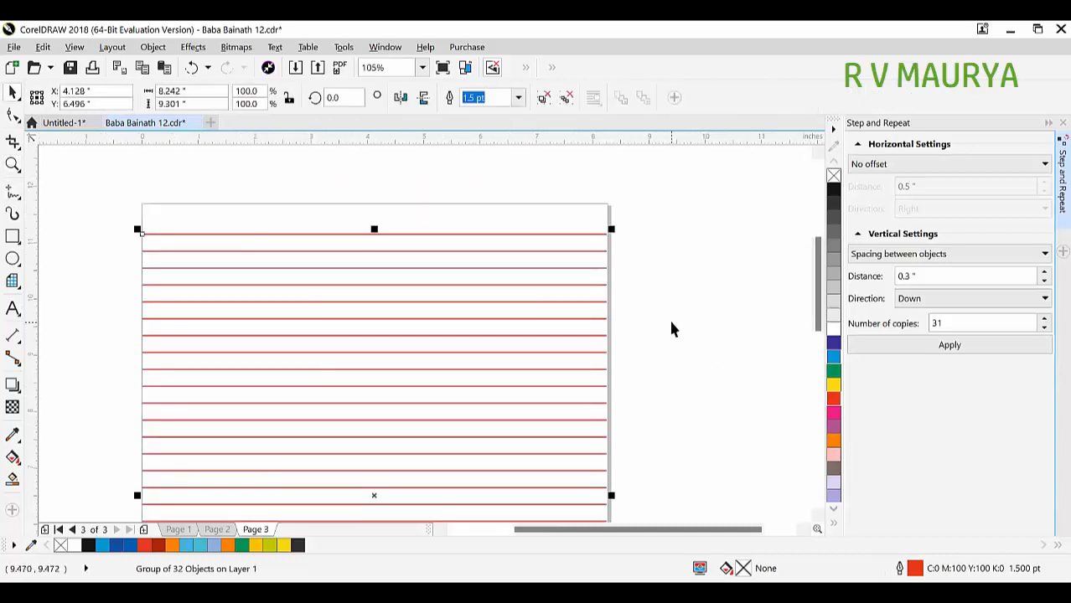
left_click(13, 192)
left_click(170, 236)
left_click(186, 407, "ctrl")
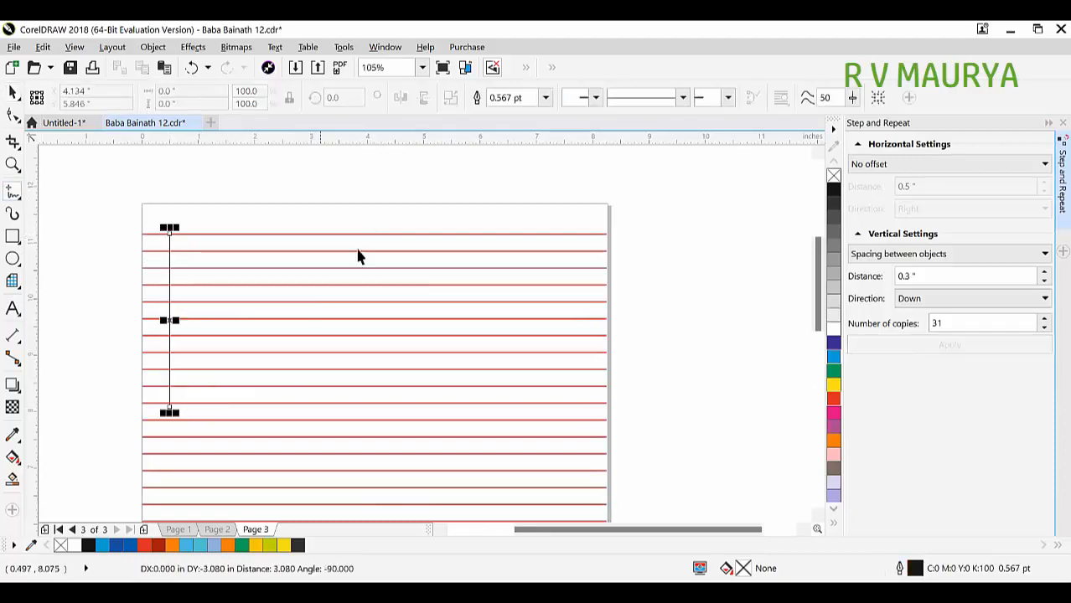
left_click(545, 98)
left_click(513, 173)
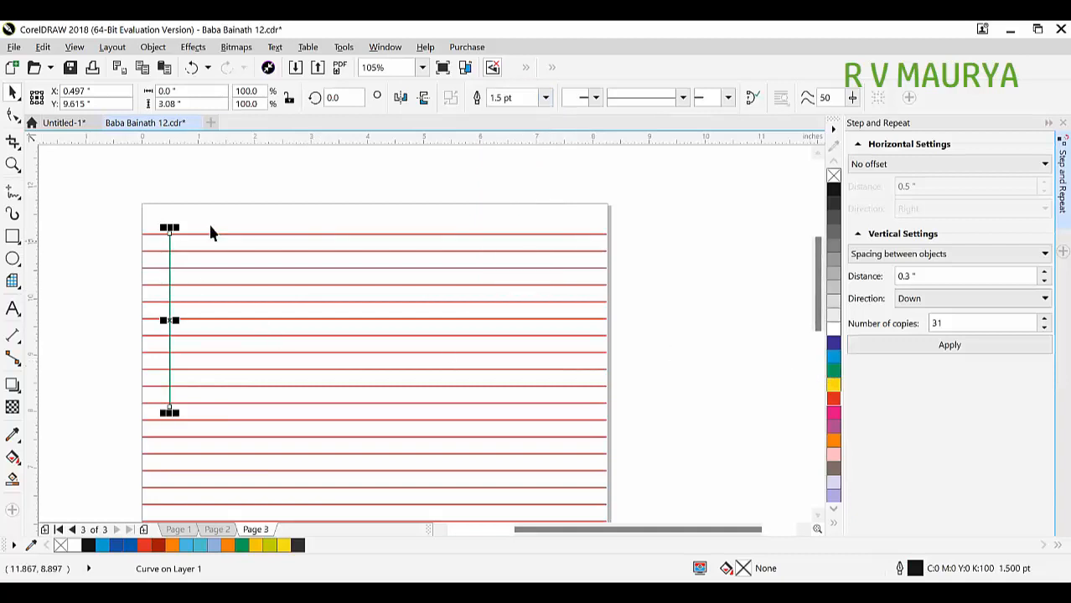
Stretch the green vertical line to about 11.2 inches high and place it at about X 0.89 inches.
scroll(211, 234, "down", 2)
scroll(196, 287, "down", 2)
left_click_drag(196, 299, 219, 395)
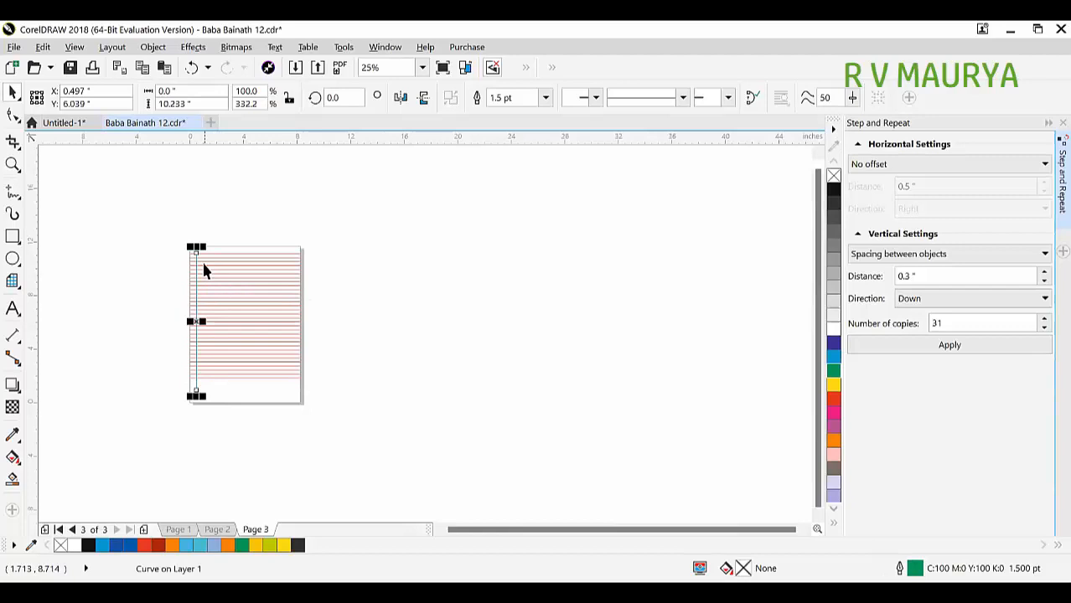
scroll(201, 263, "up", 2)
left_click_drag(186, 235, 259, 204)
scroll(193, 252, "up", 3)
scroll(191, 219, "down", 4)
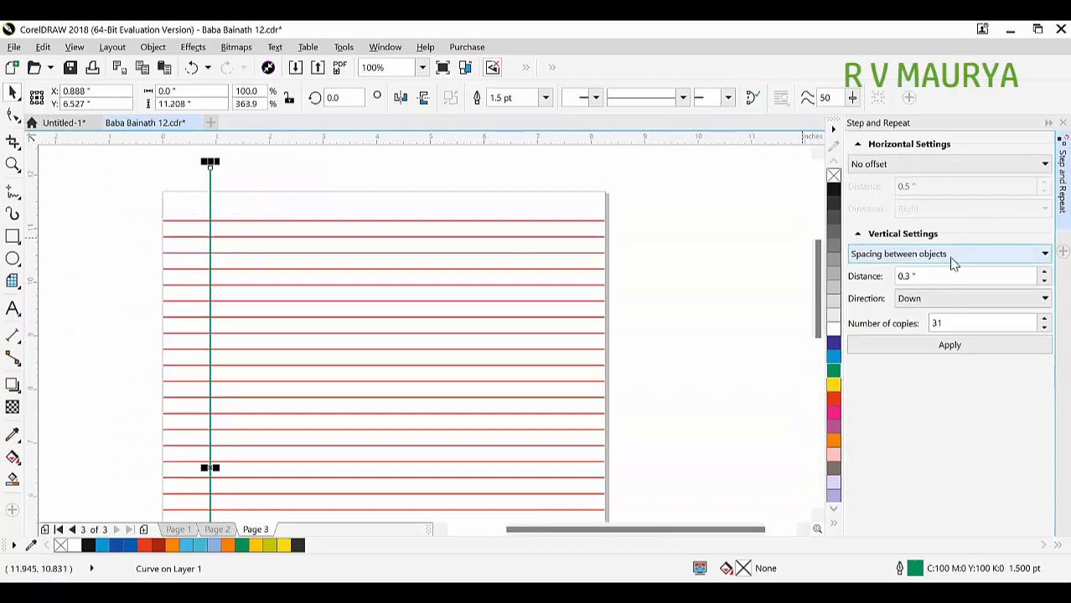
Set Step and Repeat to No offset vertically and Spacing between objects horizontally, with the direction Right.
left_click(955, 255)
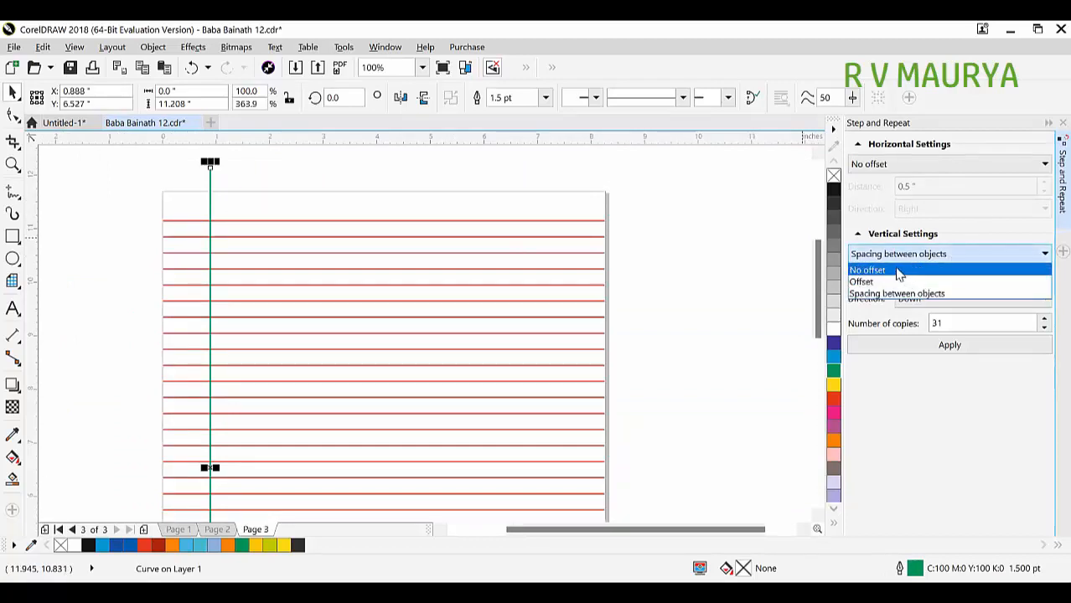
left_click(899, 272)
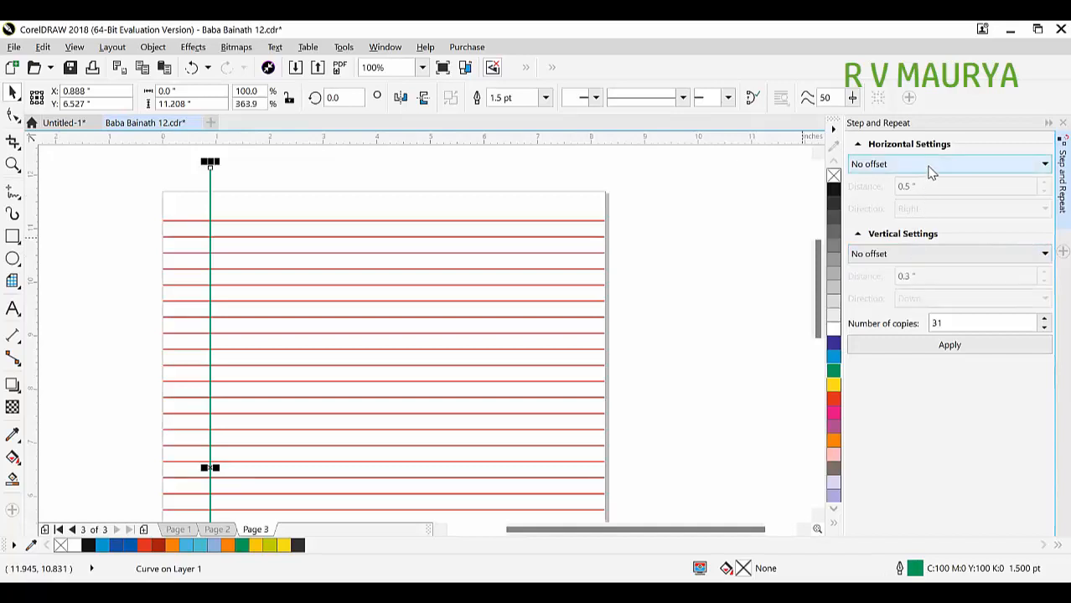
left_click(905, 164)
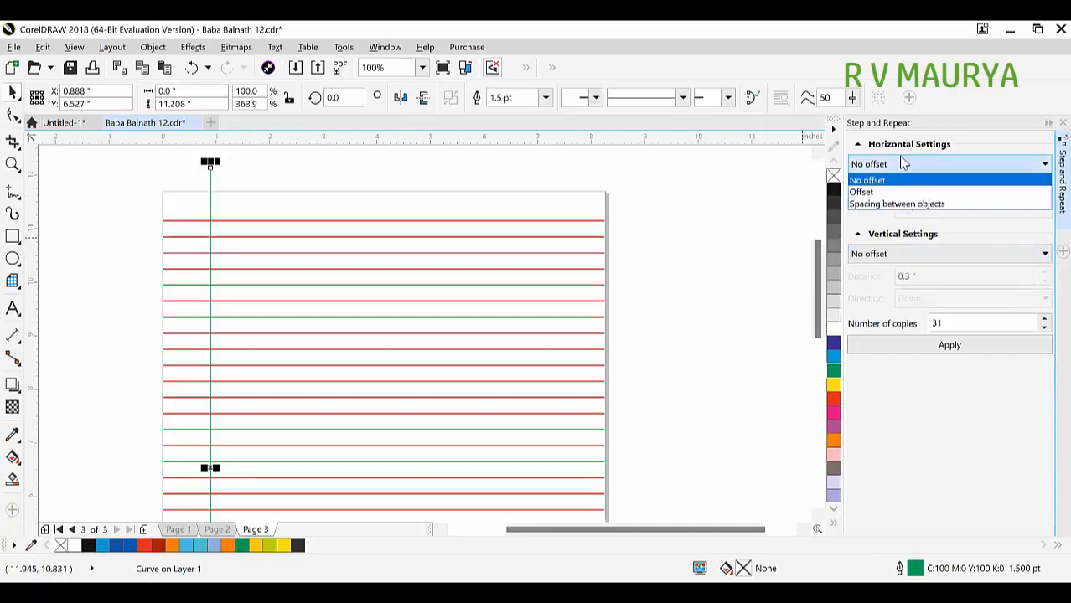
left_click(891, 207)
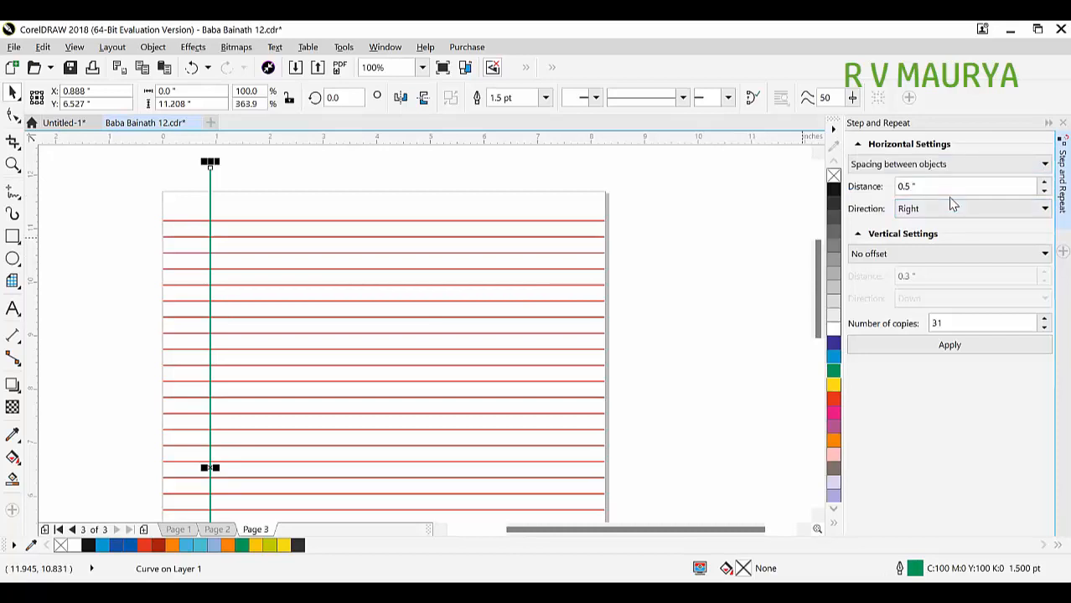
left_click(939, 215)
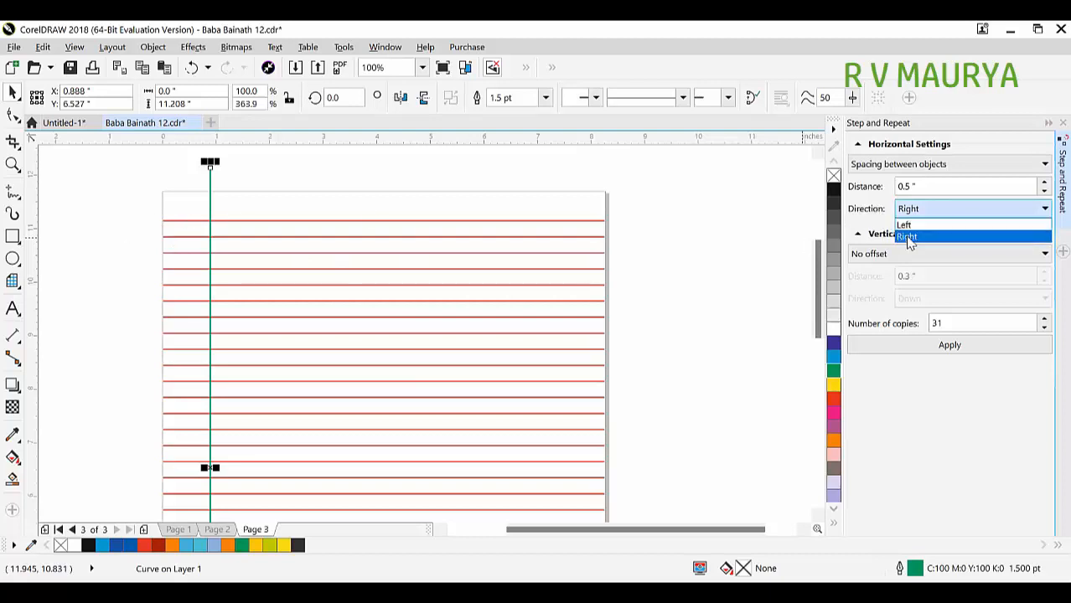
left_click(908, 238)
Set the horizontal distance to 0.6 inches and the number of copies to 10, and apply them to the green line.
left_click_drag(939, 185, 878, 212)
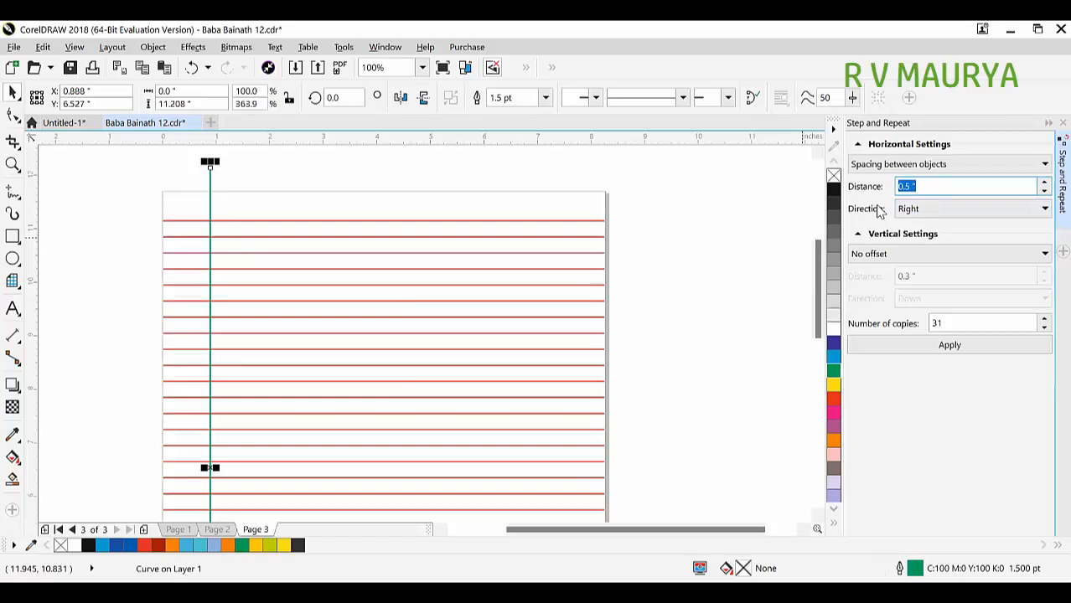
type(".6")
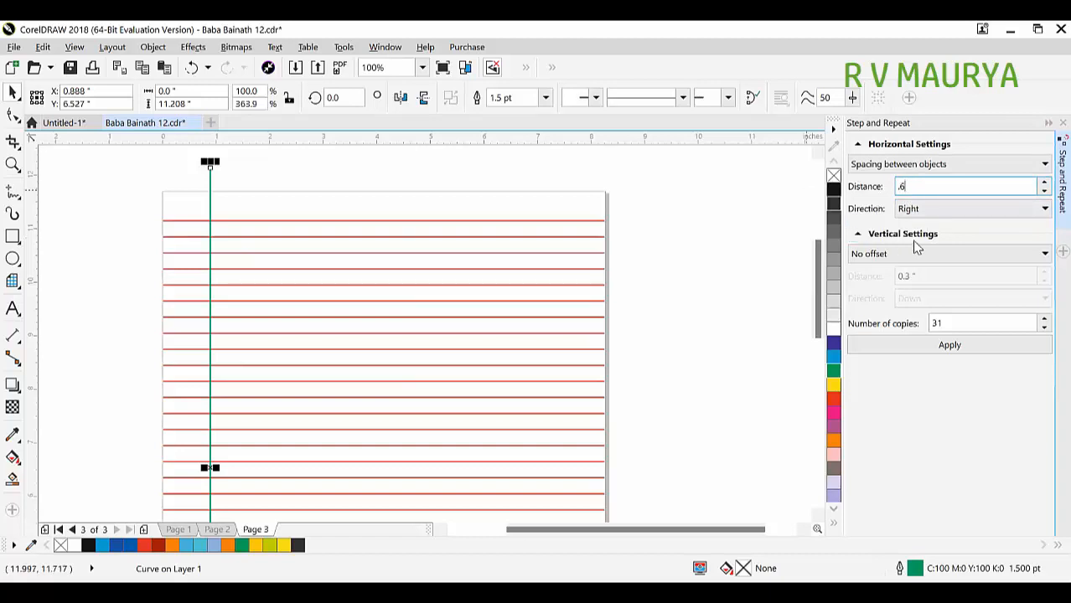
double_click(956, 323)
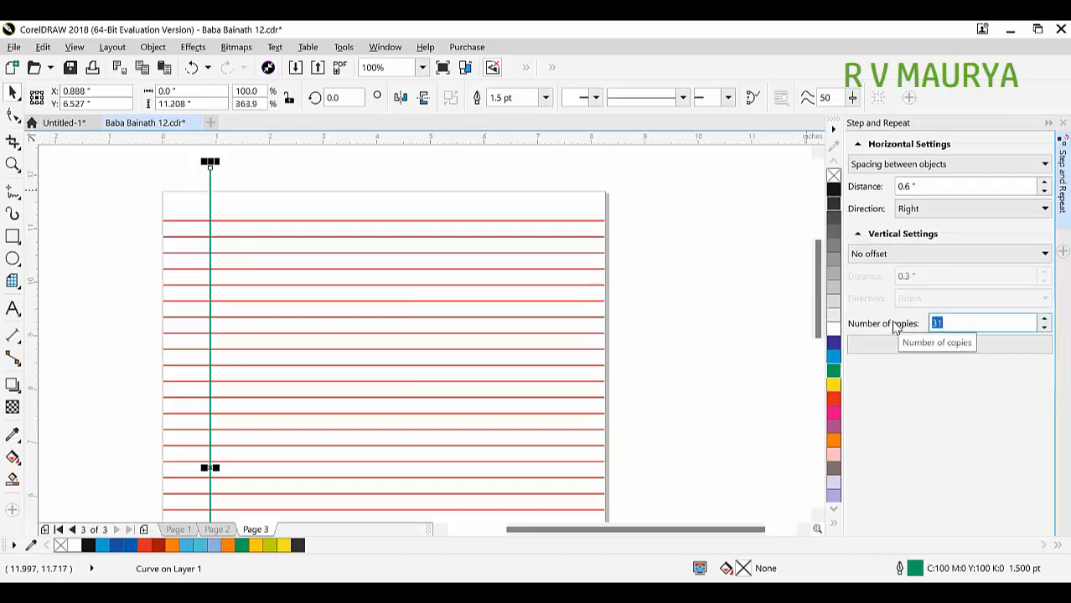
type("10")
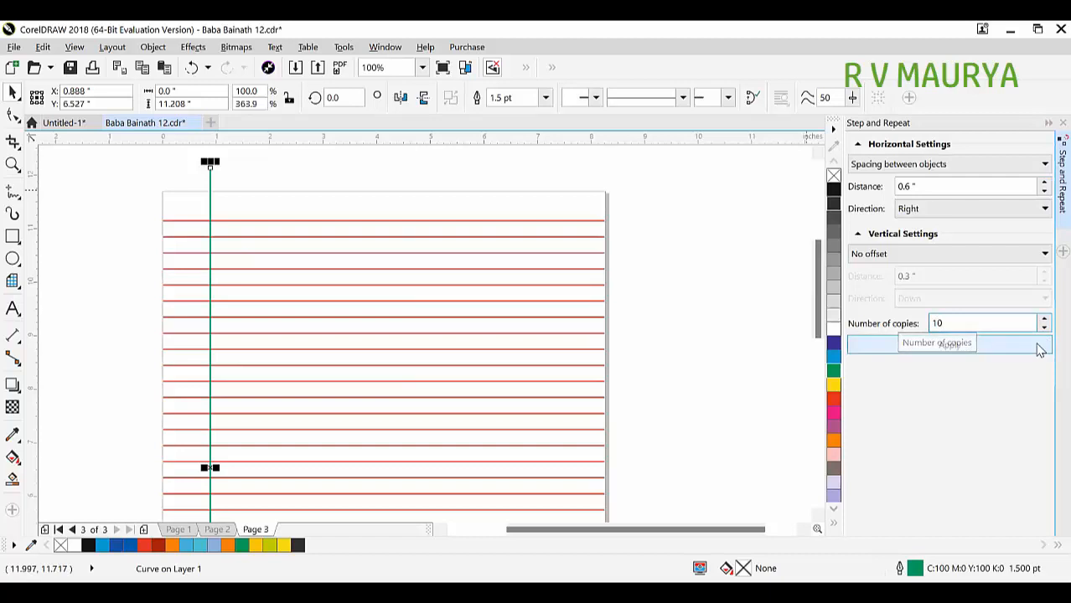
left_click(1000, 346)
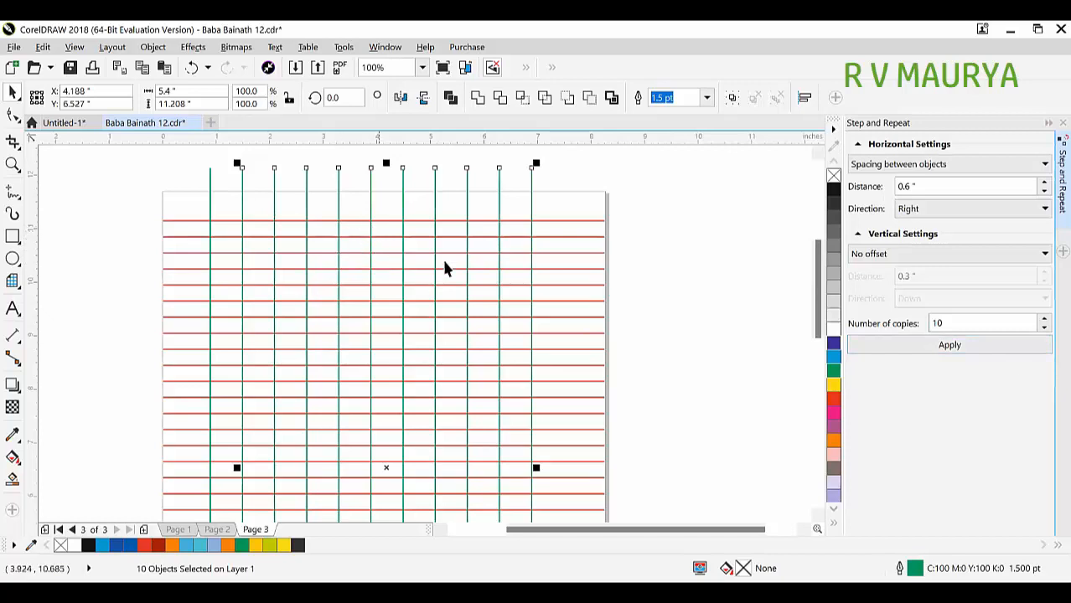
left_click(12, 166)
right_click(407, 351)
left_click_drag(222, 264, 692, 413)
left_click_drag(99, 212, 591, 335)
left_click_drag(109, 227, 781, 402)
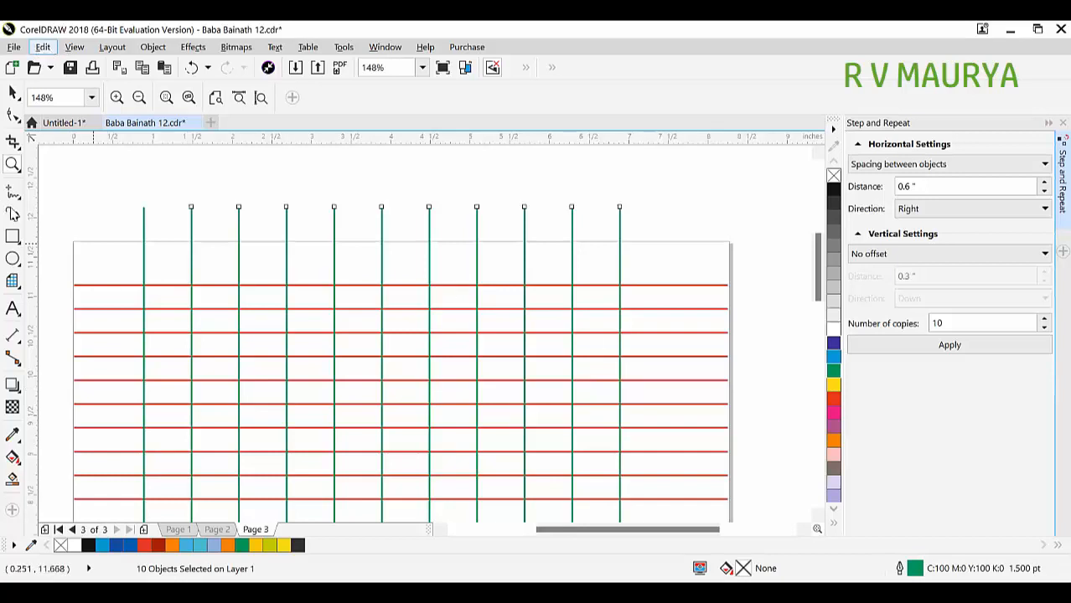
left_click(46, 48)
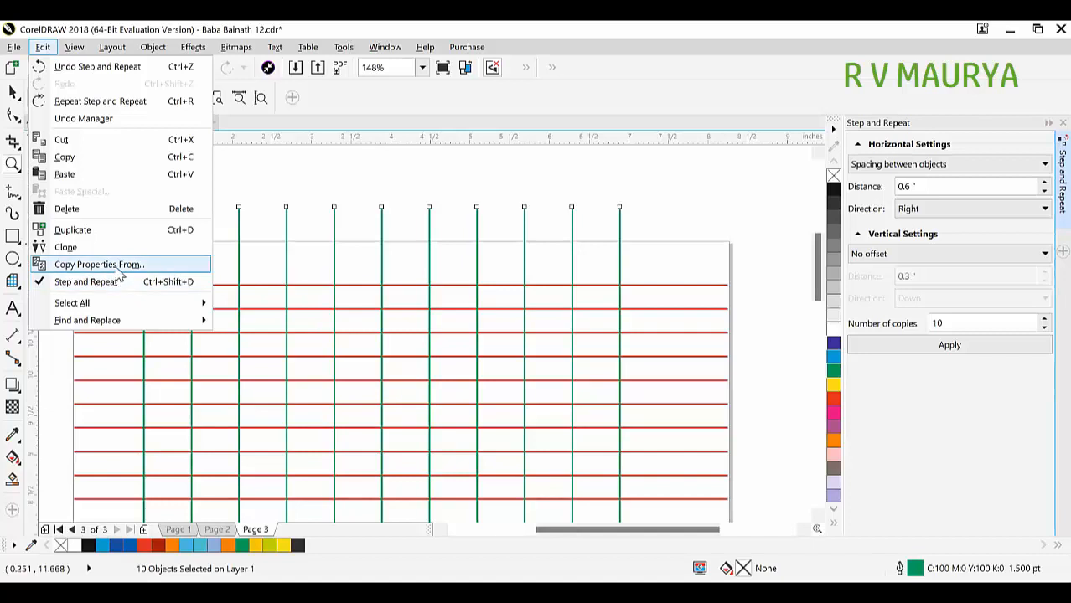
left_click(300, 201)
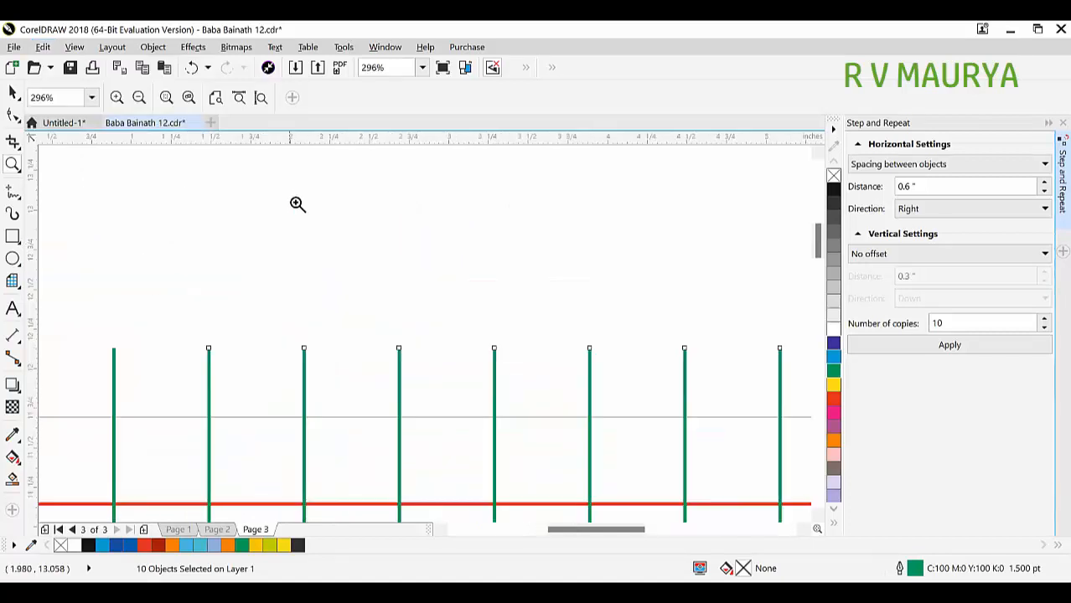
right_click(306, 202)
right_click(325, 203)
right_click(330, 210)
left_click_drag(304, 335, 560, 470)
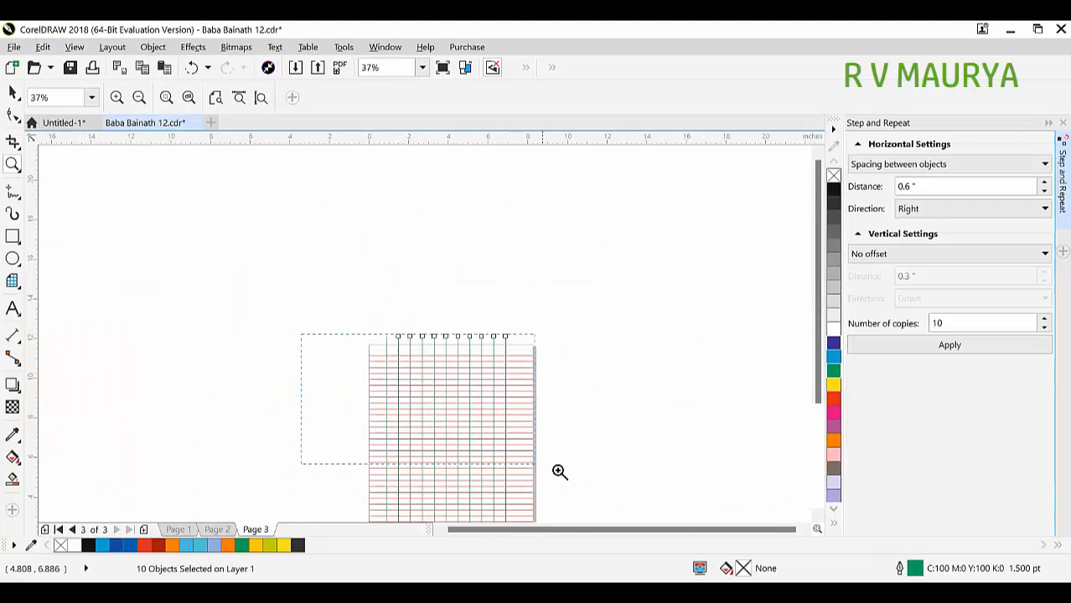
left_click_drag(148, 195, 713, 390)
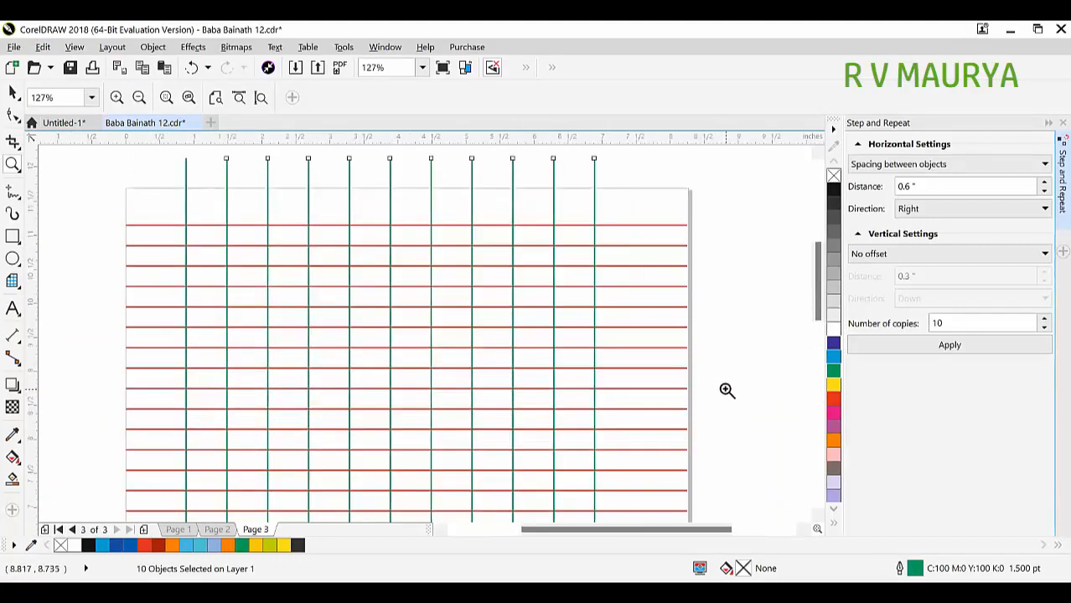
Deselect the green lines and paste the copied number list as artistic text near the page's upper right corner.
key("space")
left_click(704, 319)
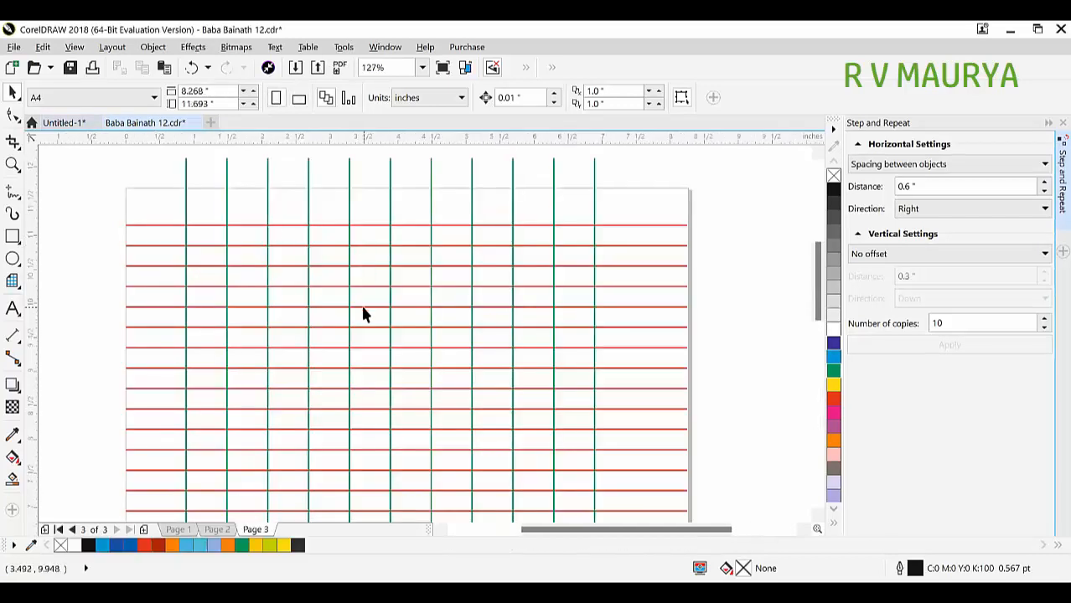
key("F8")
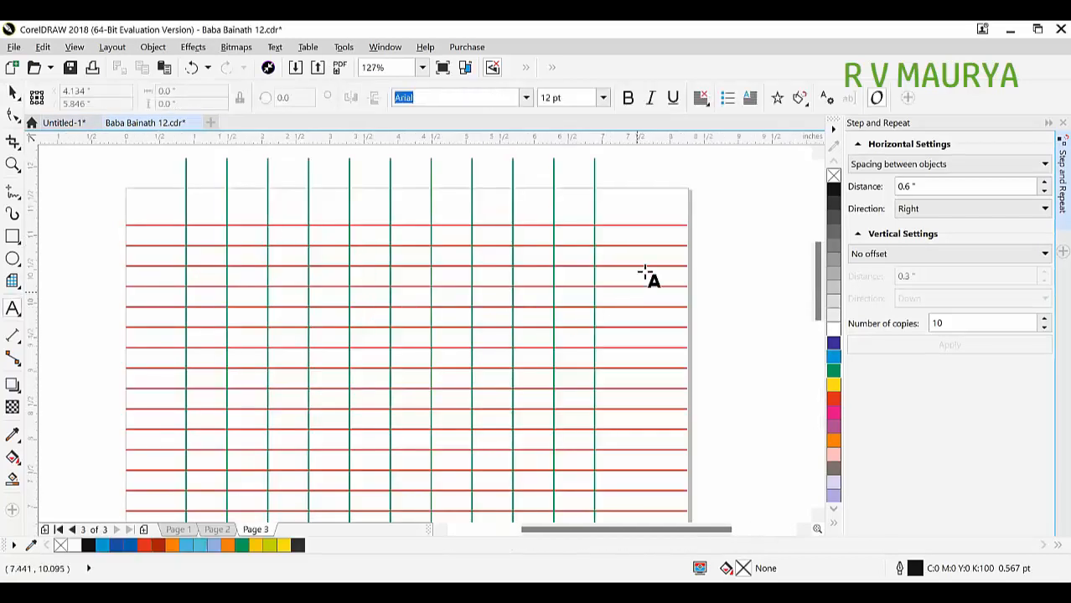
left_click(629, 192)
key("ctrl+v")
key("ctrl+space")
scroll(613, 196, "down", 2)
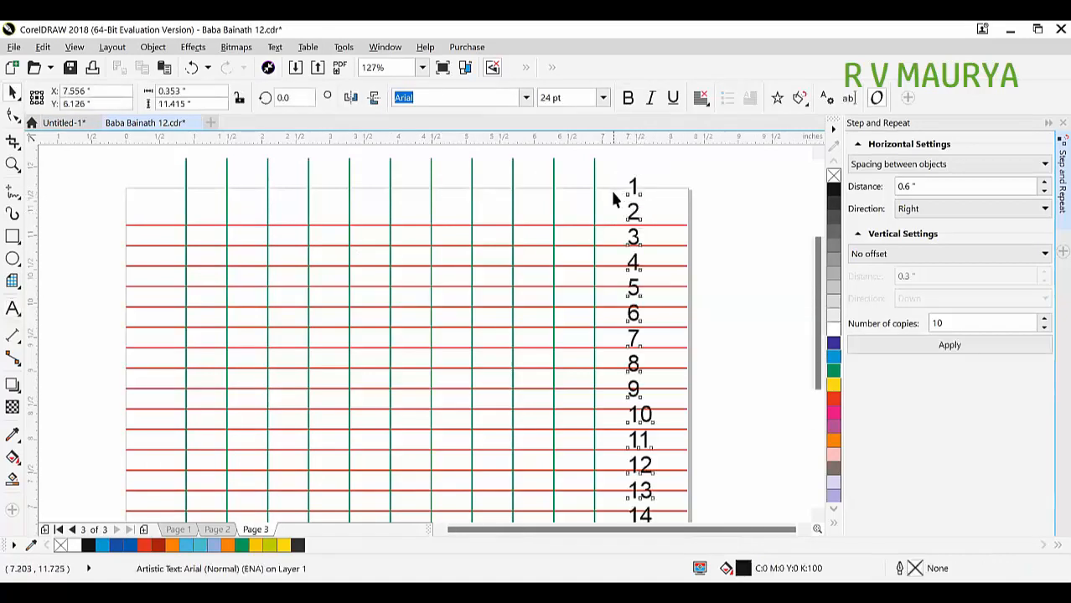
Move the number column outside the page's left edge, to about X -0.56, Y 5.74 inches.
left_click_drag(619, 229, 483, 226)
key("F2")
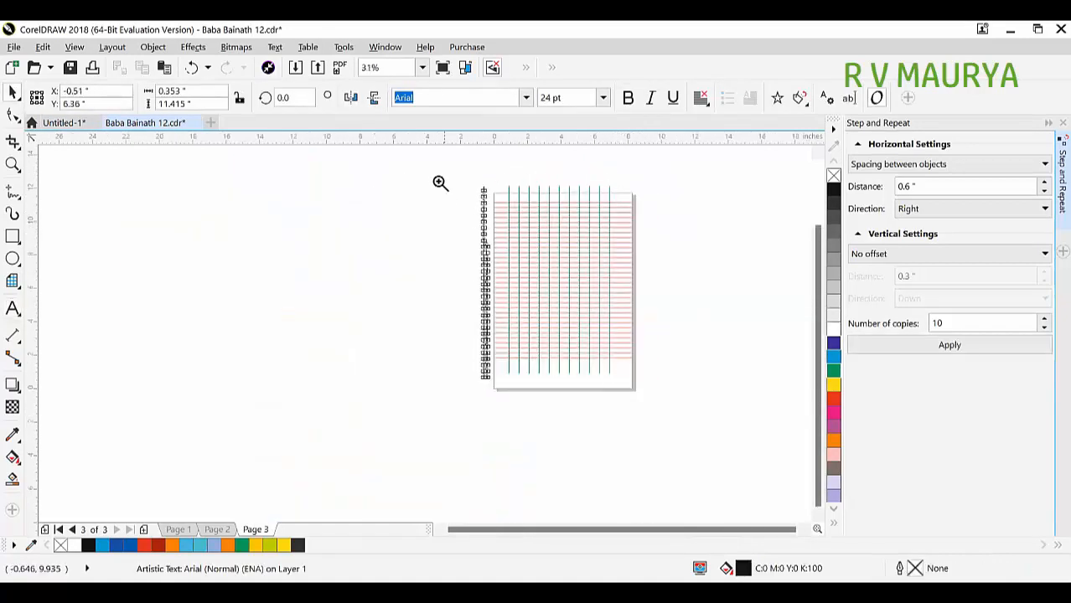
left_click_drag(440, 182, 603, 325)
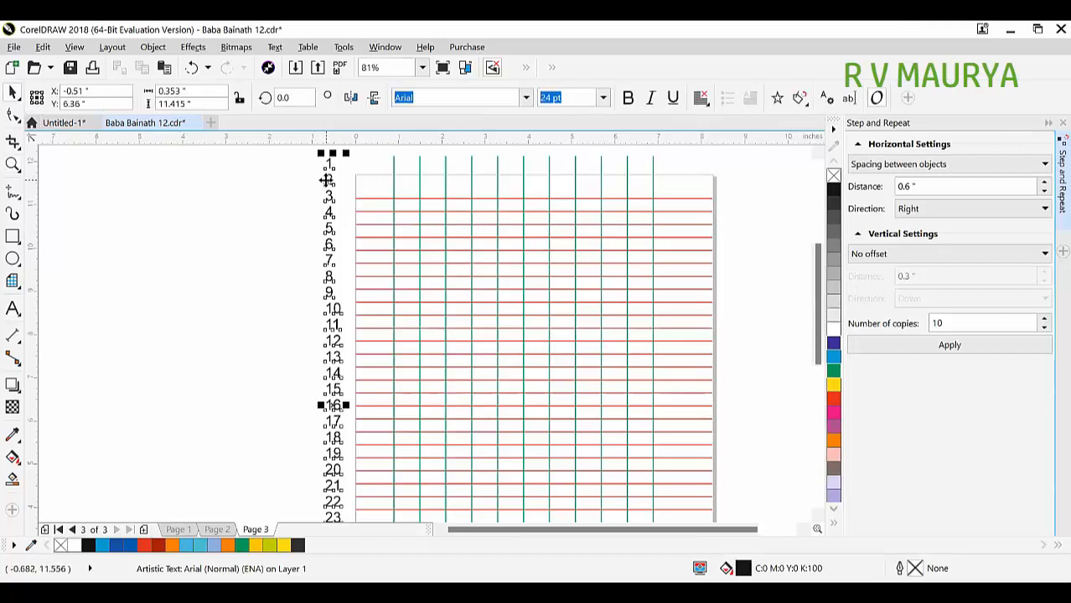
left_click_drag(326, 180, 324, 206)
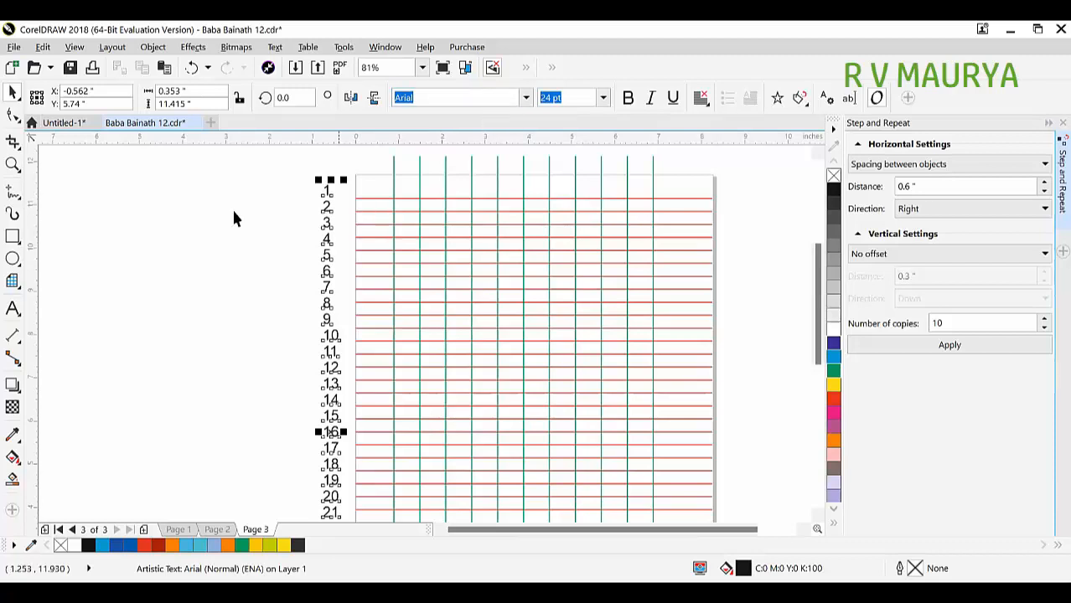
Place a copy of the number column in the ruled page's first column, at about X 0.32, Y 5.39 inches.
left_click_drag(329, 203, 367, 219)
right_click(367, 219)
key("F2")
left_click_drag(295, 182, 457, 262)
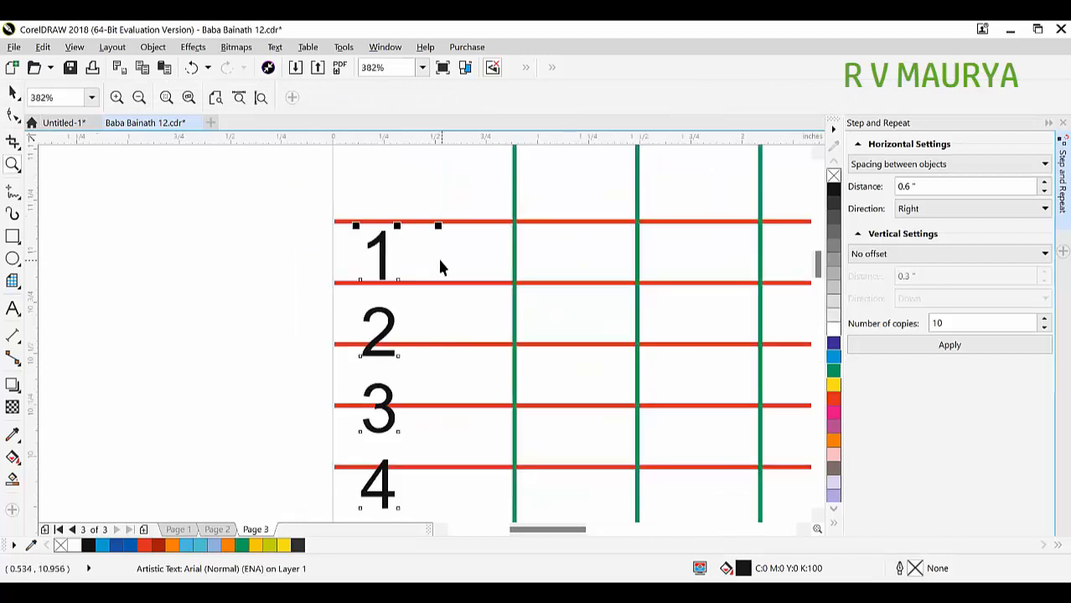
Replace the copied column's whole text with 1, 2 and 33 on three separate lines.
scroll(394, 203, "down", 4)
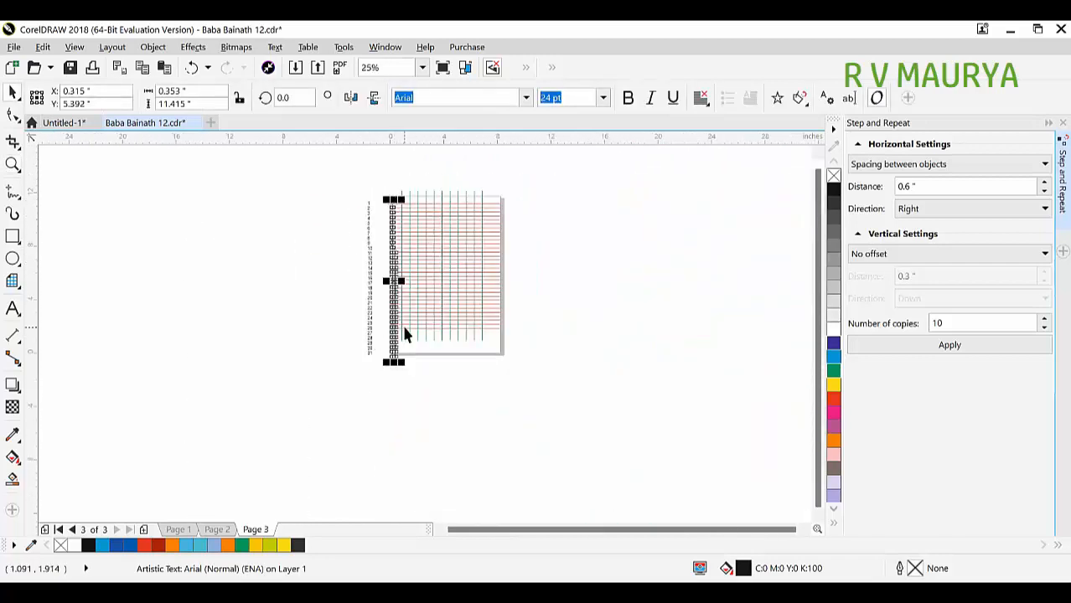
scroll(396, 333, "up", 2)
scroll(403, 316, "down", 1)
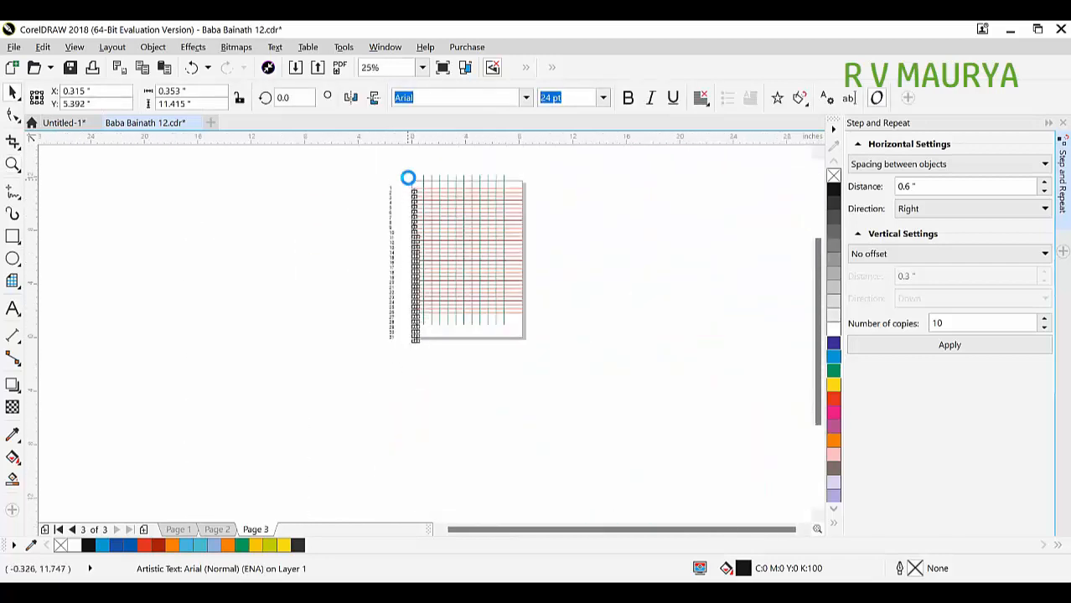
scroll(406, 176, "up", 5)
double_click(454, 267)
key("ctrl+a")
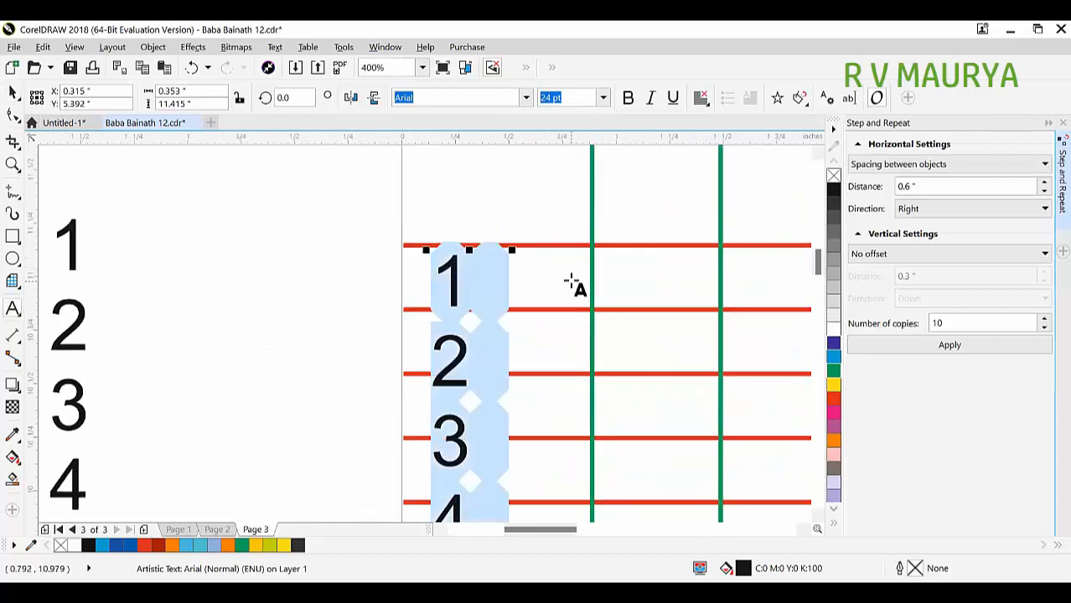
type("0")
key("Return")
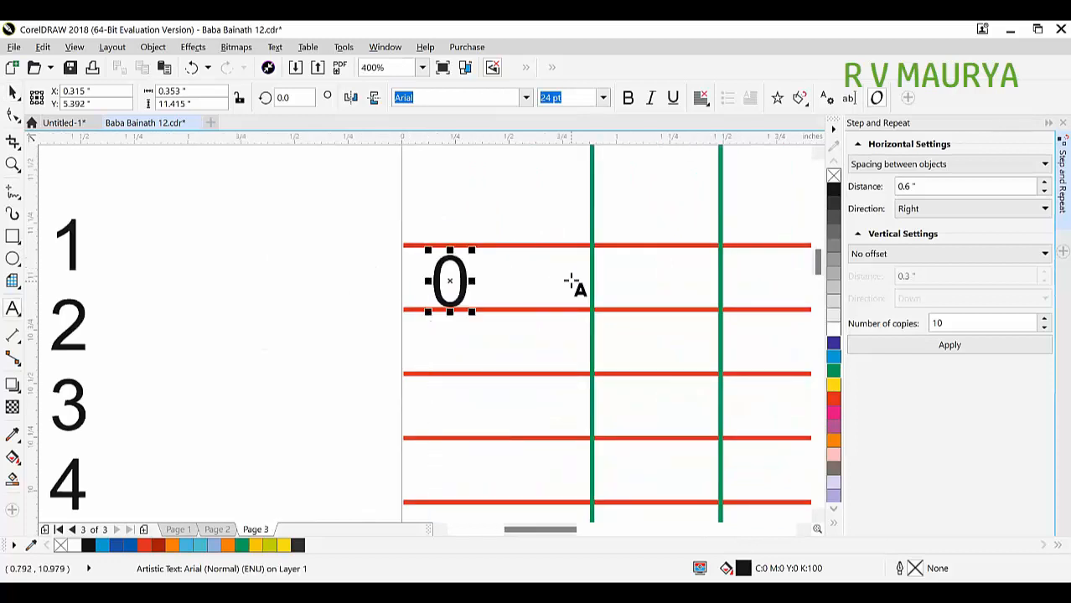
key("BackSpace")
type("1")
key("Return")
type("2")
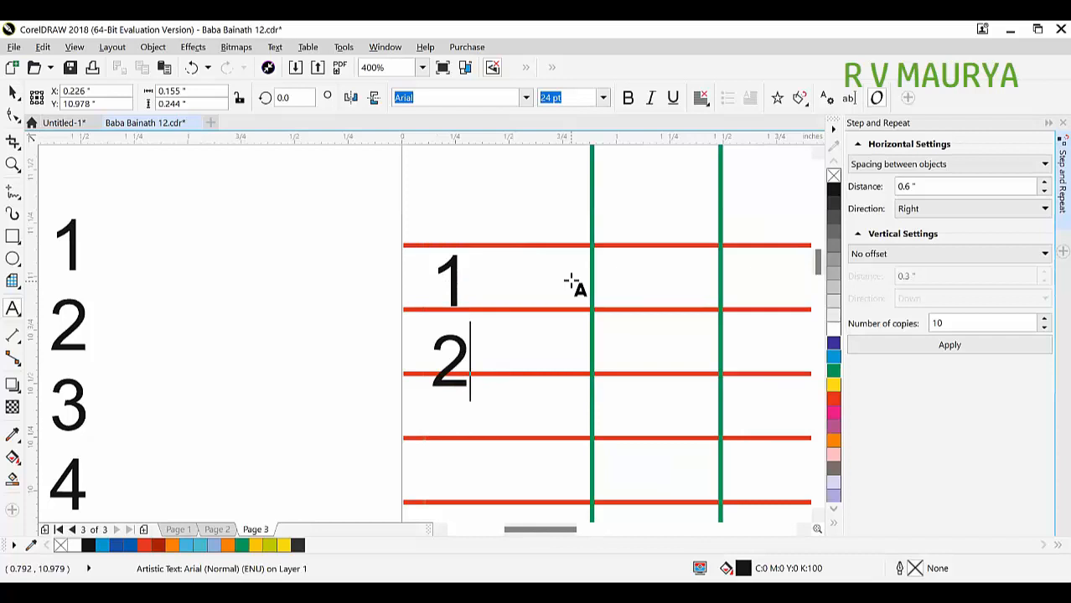
key("Return")
type("33")
key("ctrl+space")
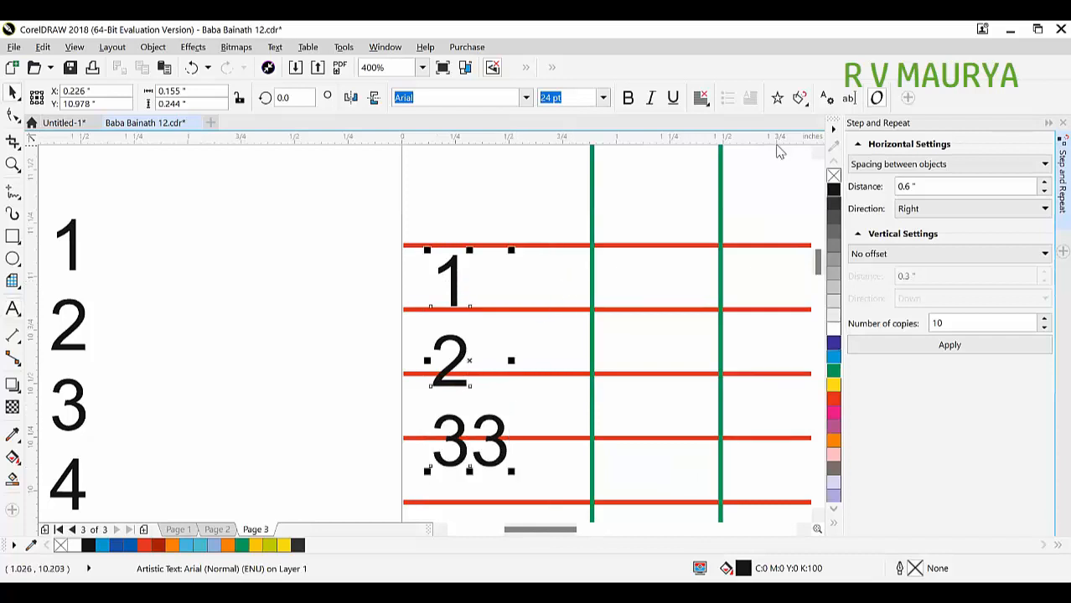
Set the font size of the three-line number text to 12 pt.
left_click_drag(573, 101, 505, 111)
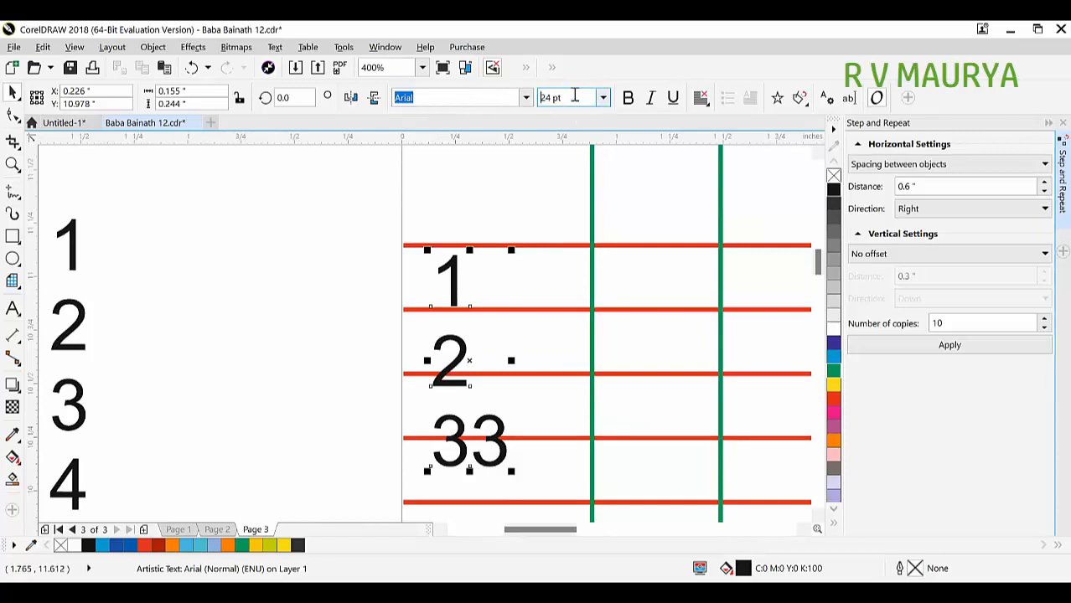
type("12")
key("Return")
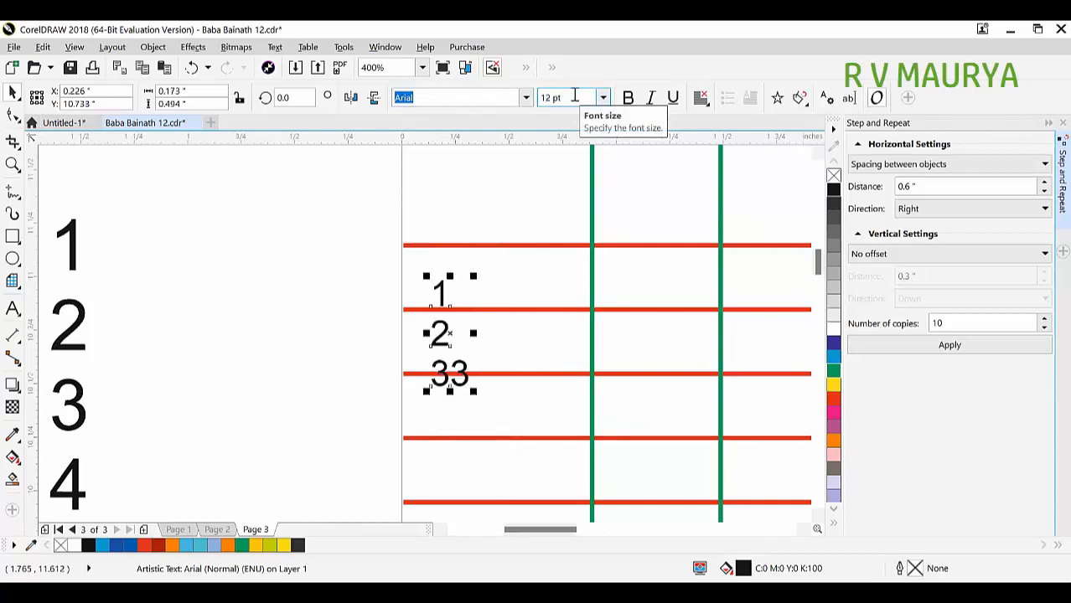
Make the three-line number text 15 pt bold and position it at about X 0.62, Y 10.76 inches.
left_click_drag(442, 289, 518, 276)
left_click(551, 98)
type("15")
key("Return")
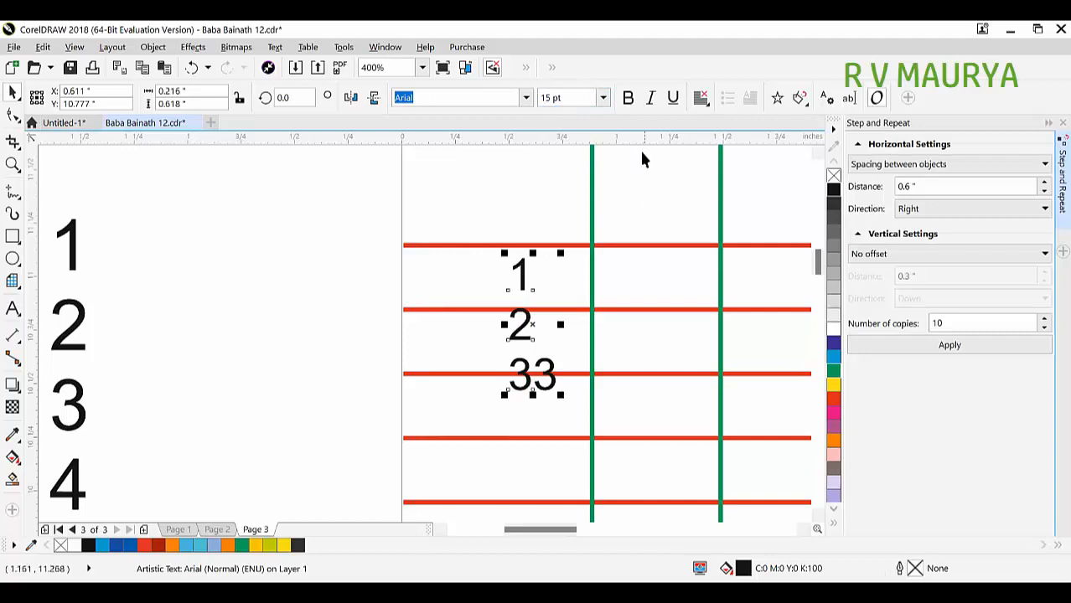
left_click(628, 98)
left_click_drag(526, 288, 521, 285)
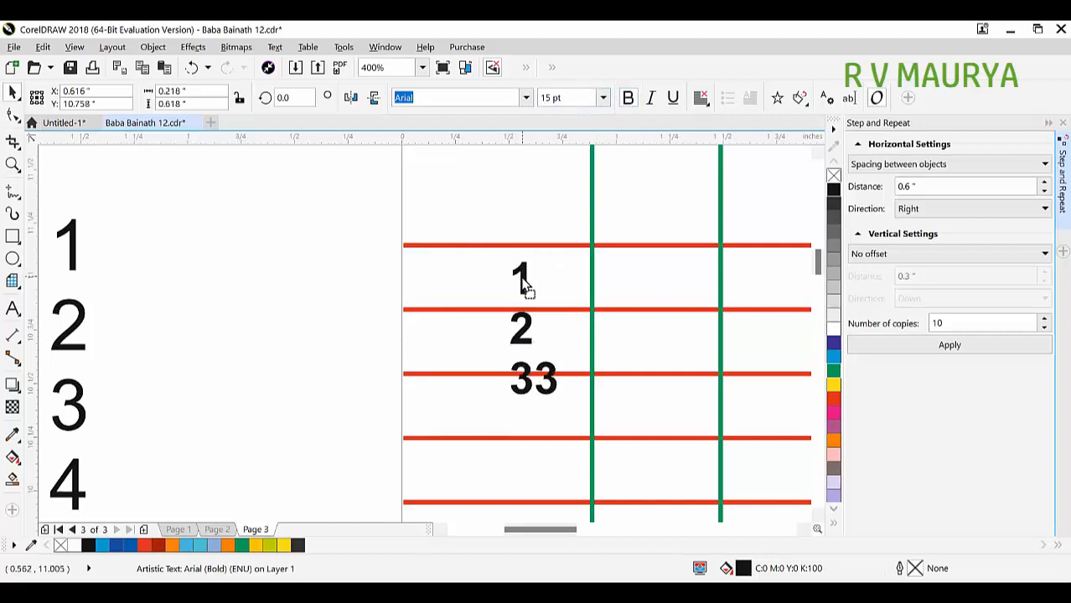
Increase the number text's line spacing with the Shape tool so each number sits in its own red-ruled row.
scroll(521, 276, "up", 3)
scroll(499, 235, "down", 2)
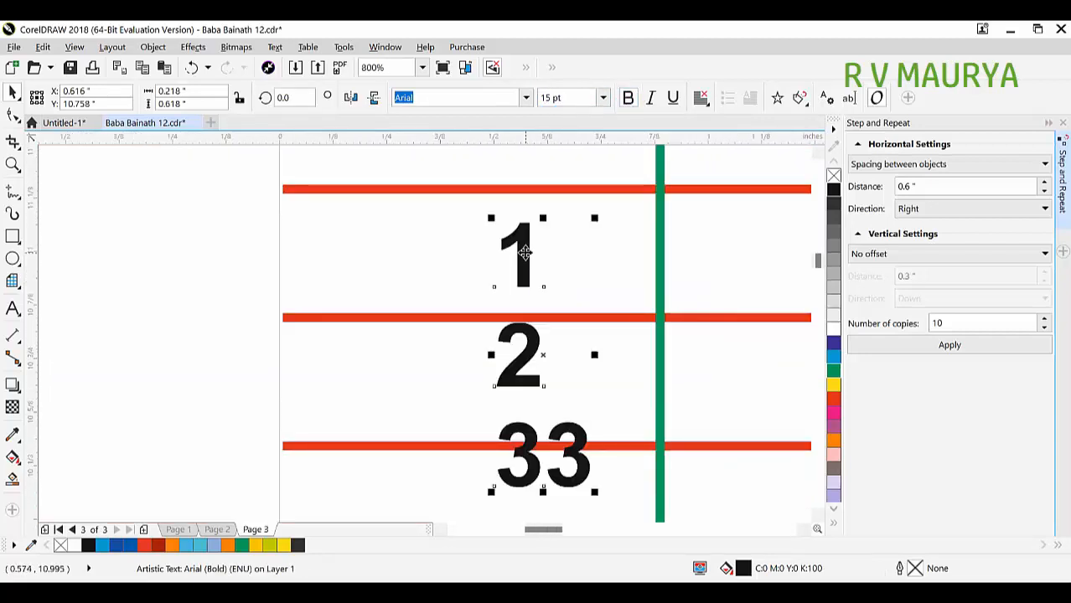
scroll(525, 253, "down", 2)
scroll(537, 304, "up", 1)
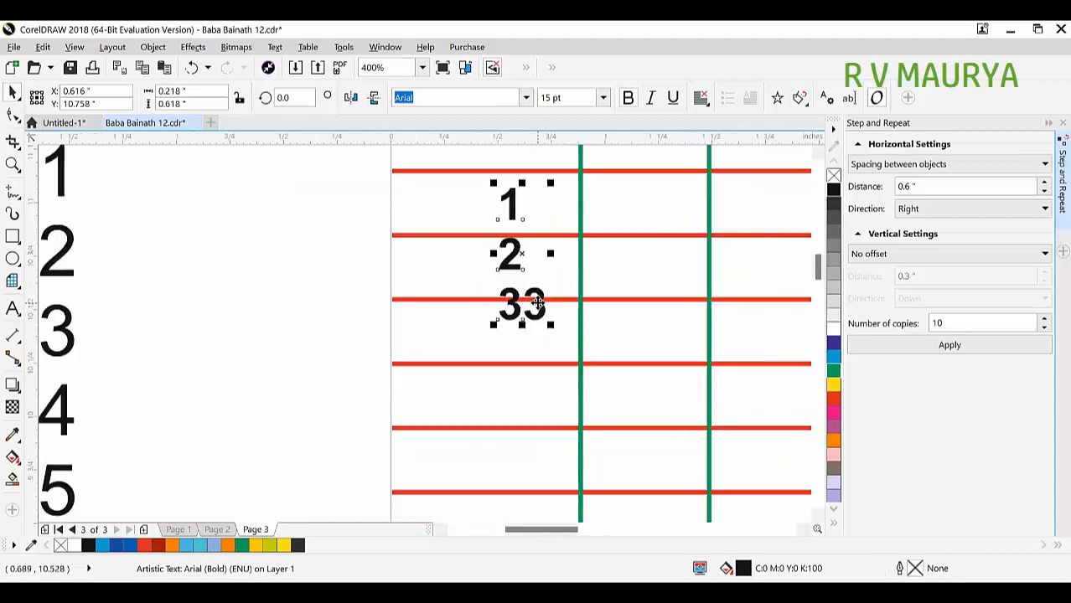
key("F10")
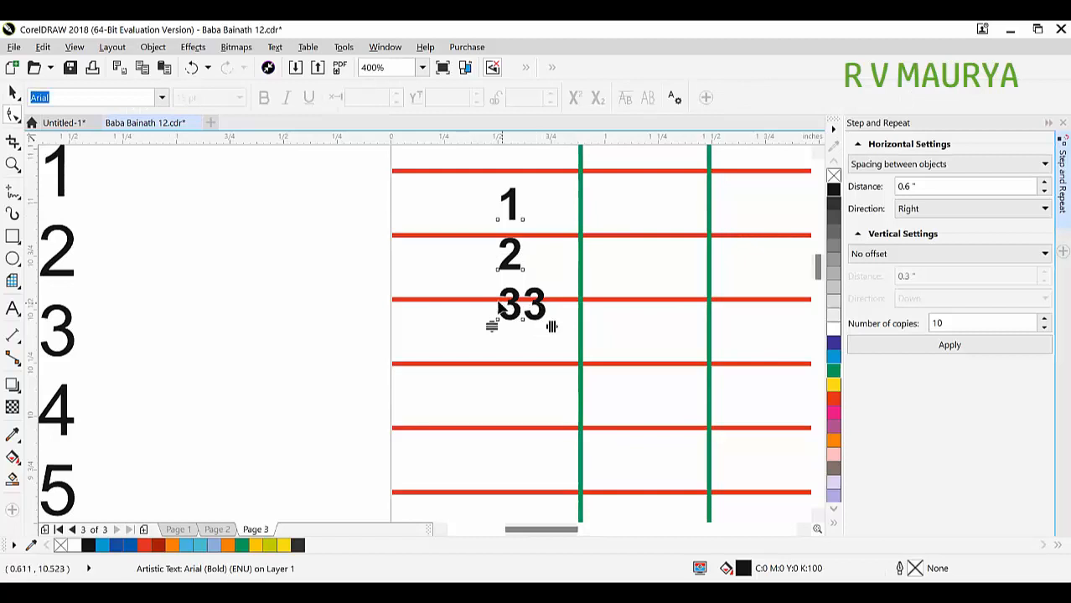
left_click_drag(490, 326, 496, 355)
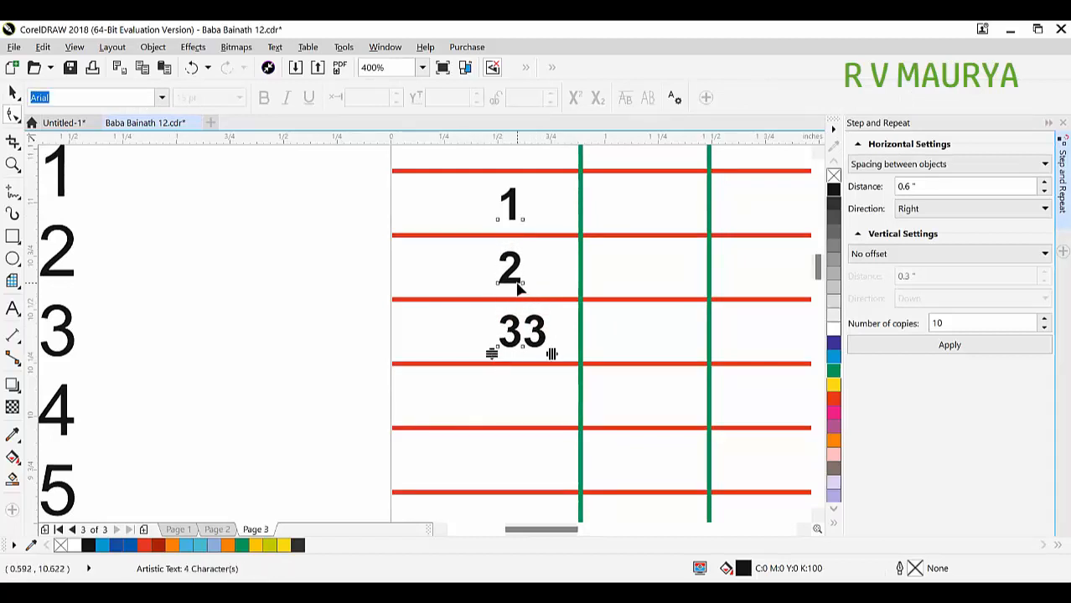
Center-align the three-line number text and move it to the middle of the first column, at about X 0.44 inches.
key("F8")
left_click(519, 268)
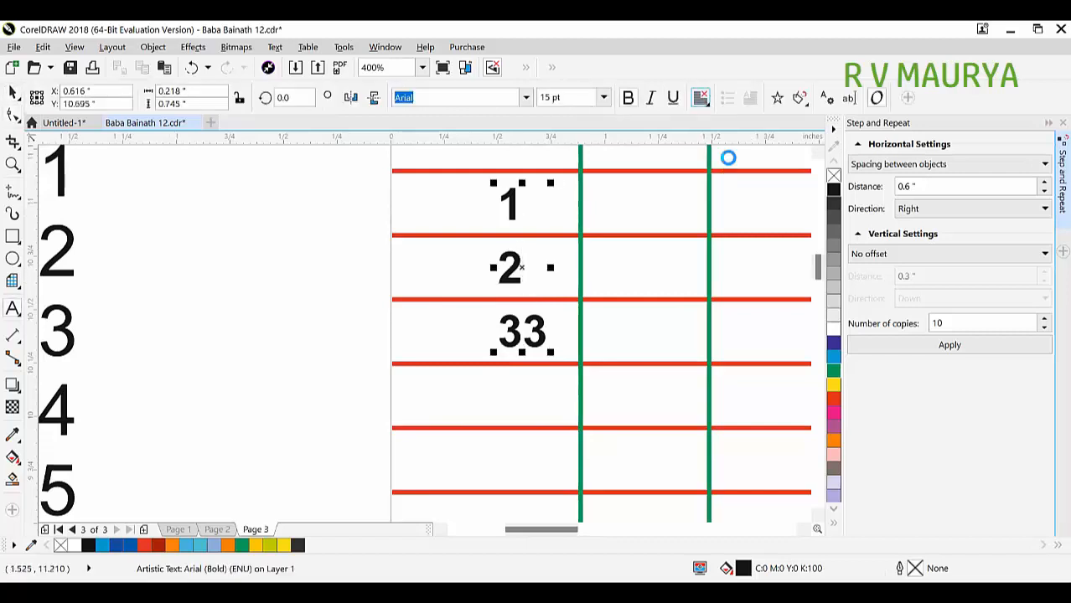
left_click_drag(524, 210, 501, 200)
scroll(518, 205, "down", 2)
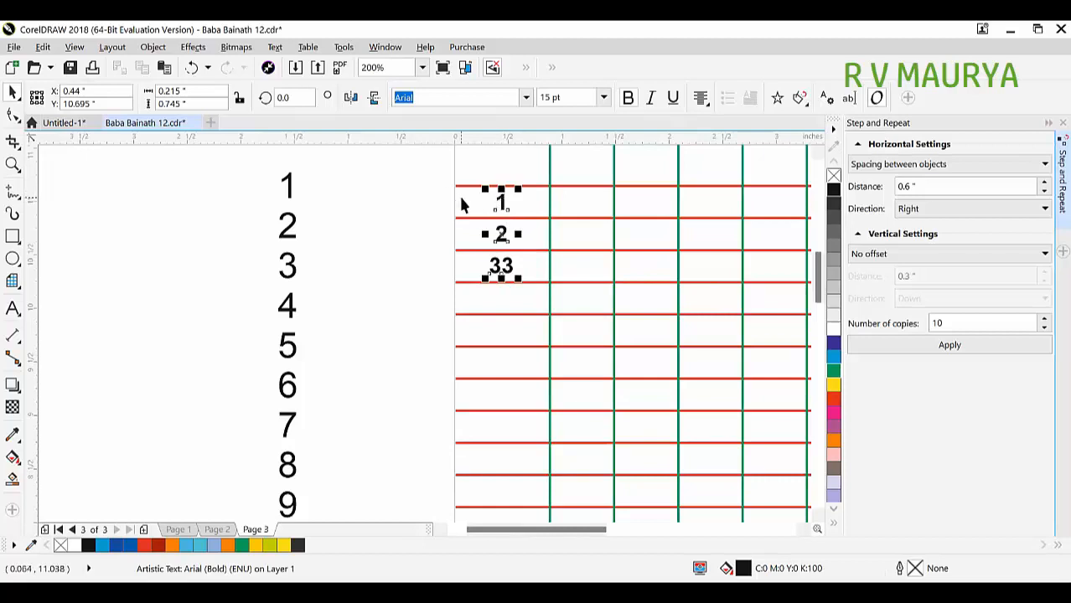
Copy only the text properties from the 1, 2, 33 text onto the long number column outside the page.
left_click(292, 220)
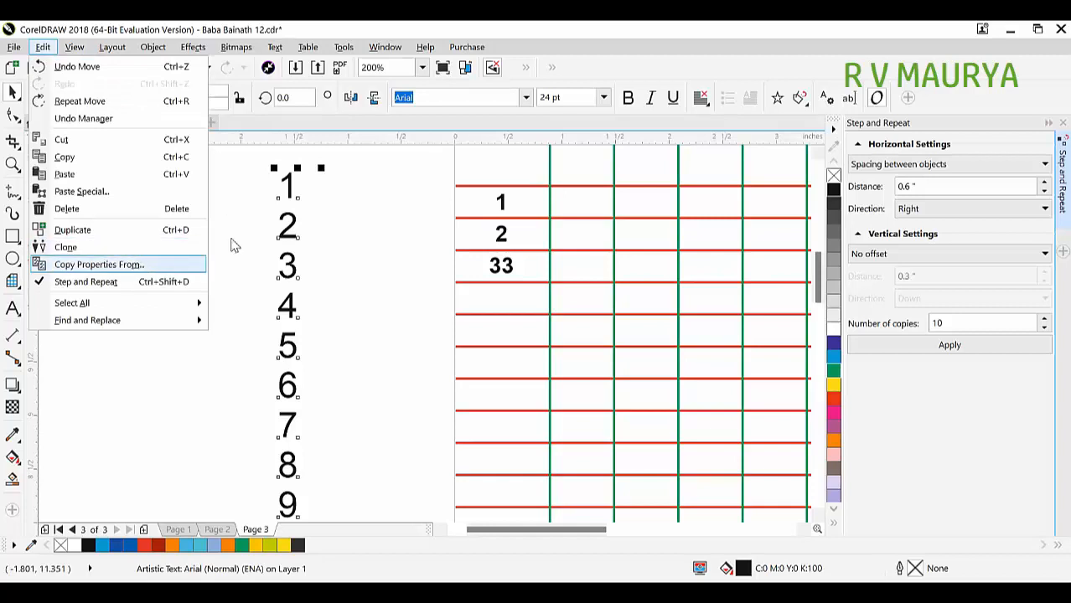
left_click(99, 264)
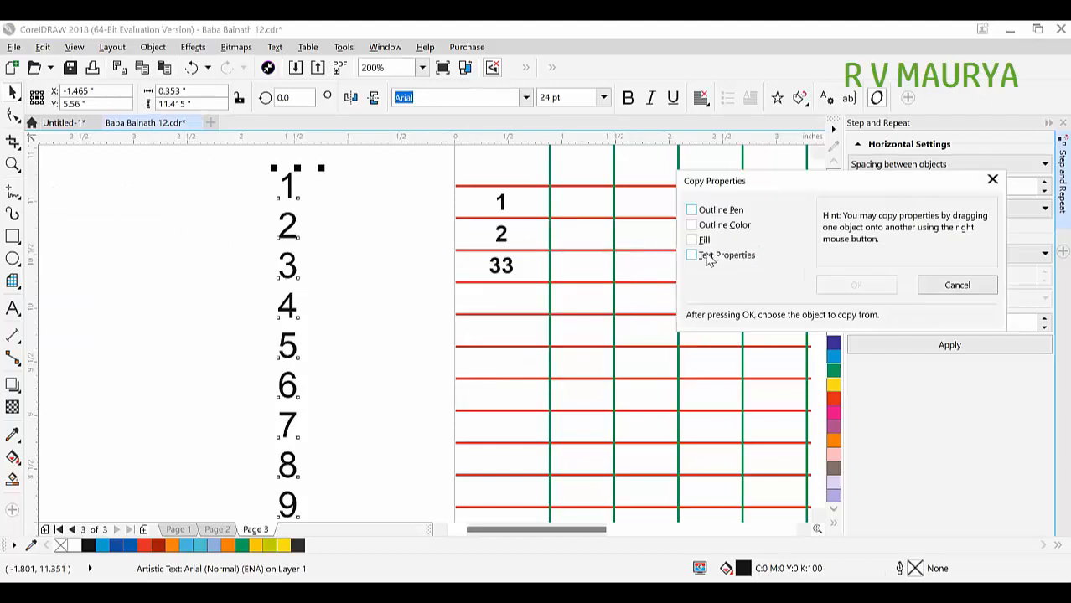
left_click(708, 258)
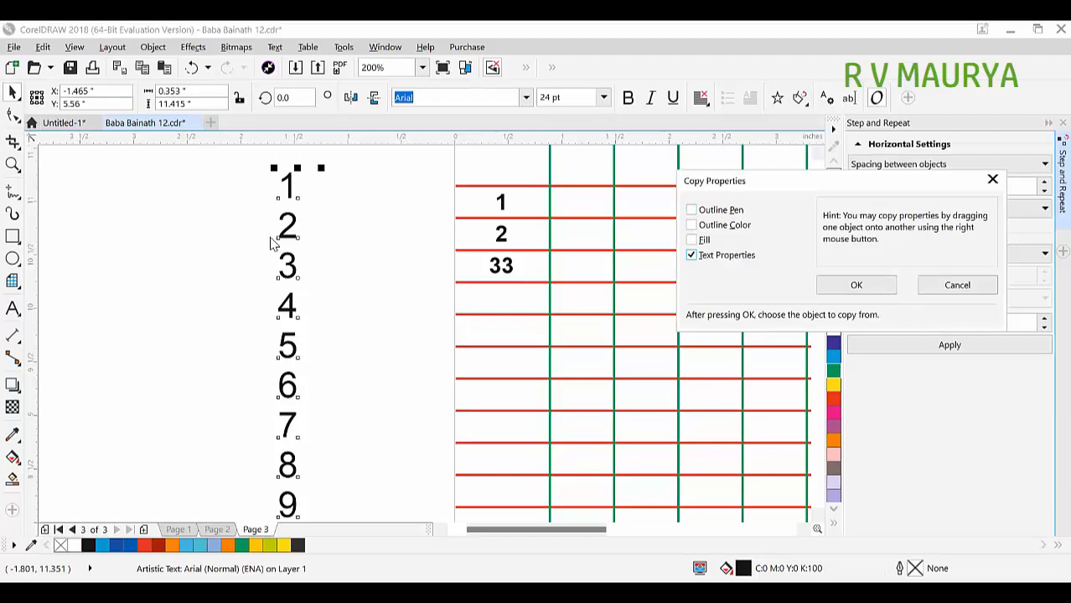
left_click(870, 288)
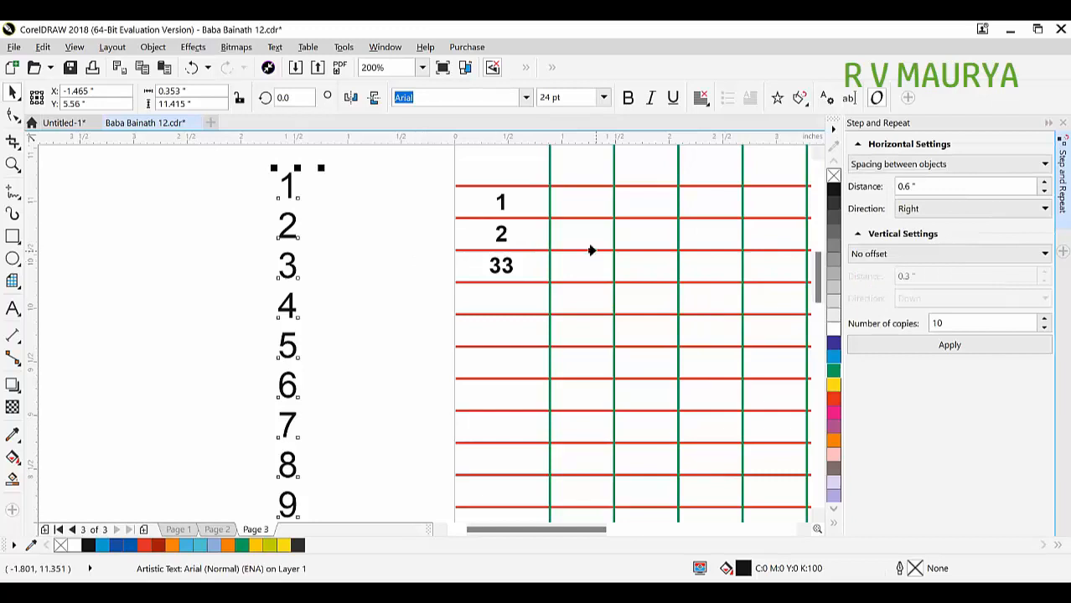
left_click(492, 238)
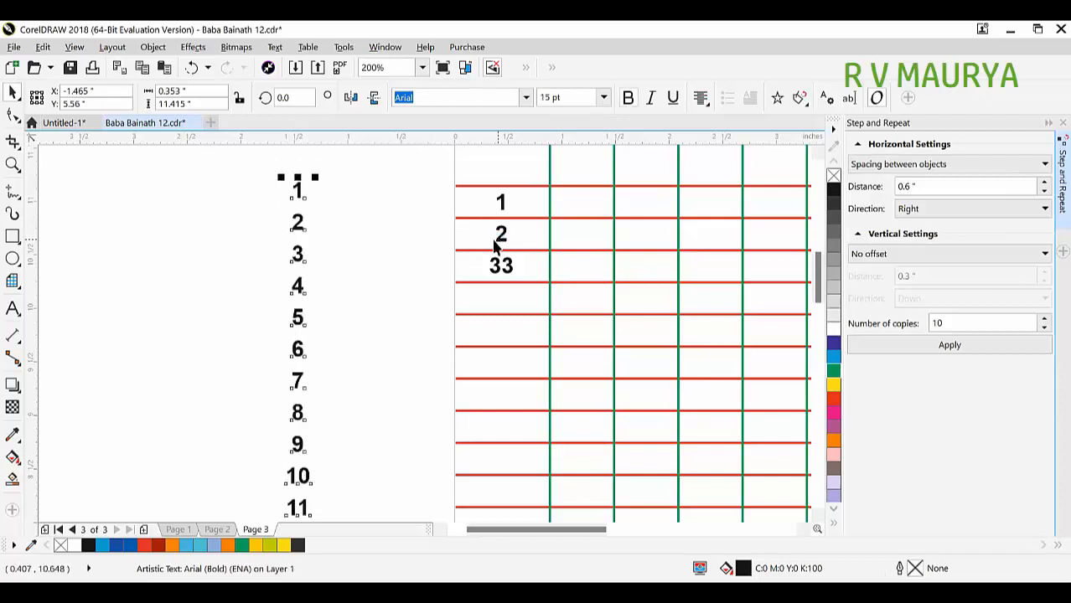
Cut all the numbers out of the long column outside the page.
double_click(294, 222)
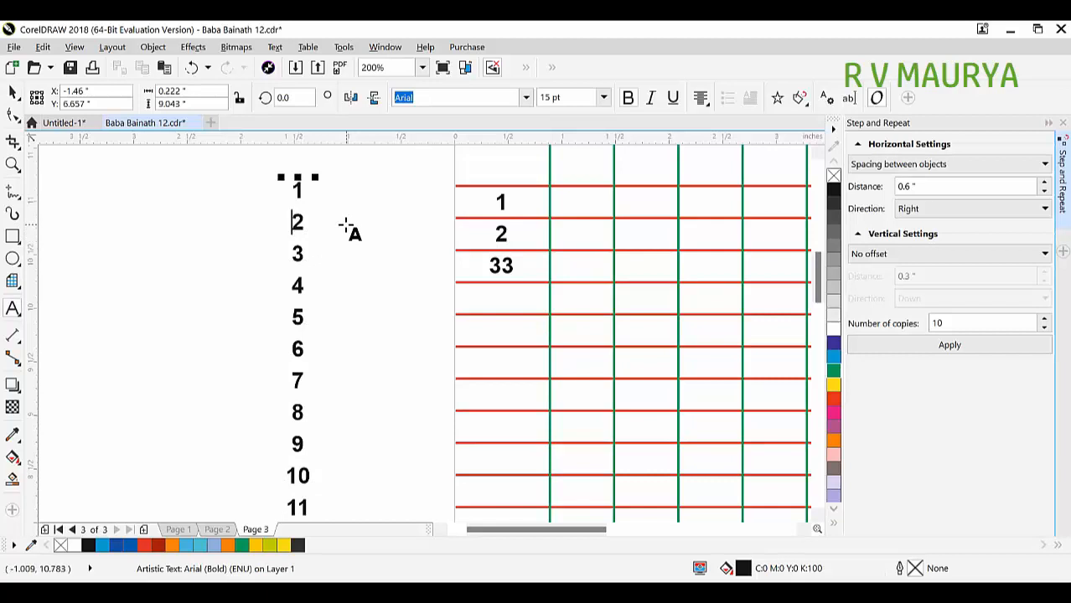
key("ctrl+a")
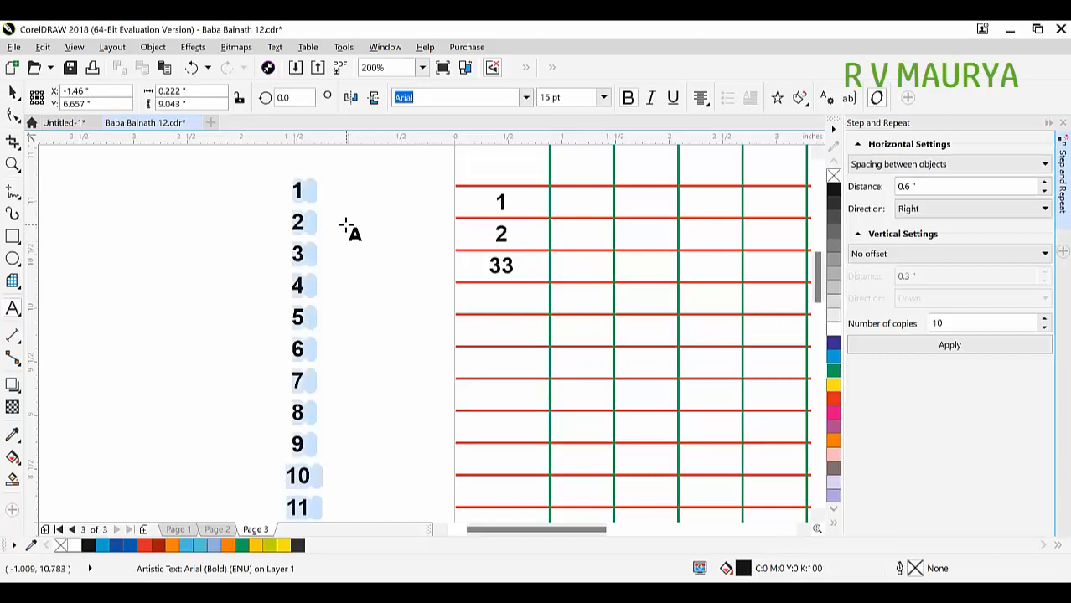
key("ctrl+x")
key("ctrl+space")
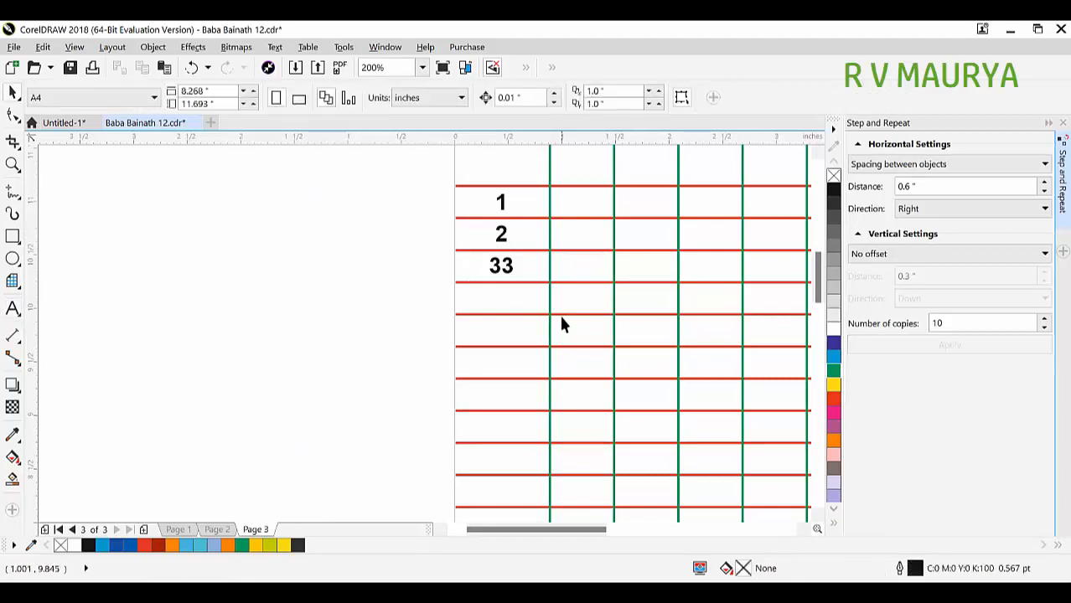
Replace the 1, 2, 33 text in the first column with the cut numbers 1 to 31.
double_click(509, 268)
key("ctrl+a")
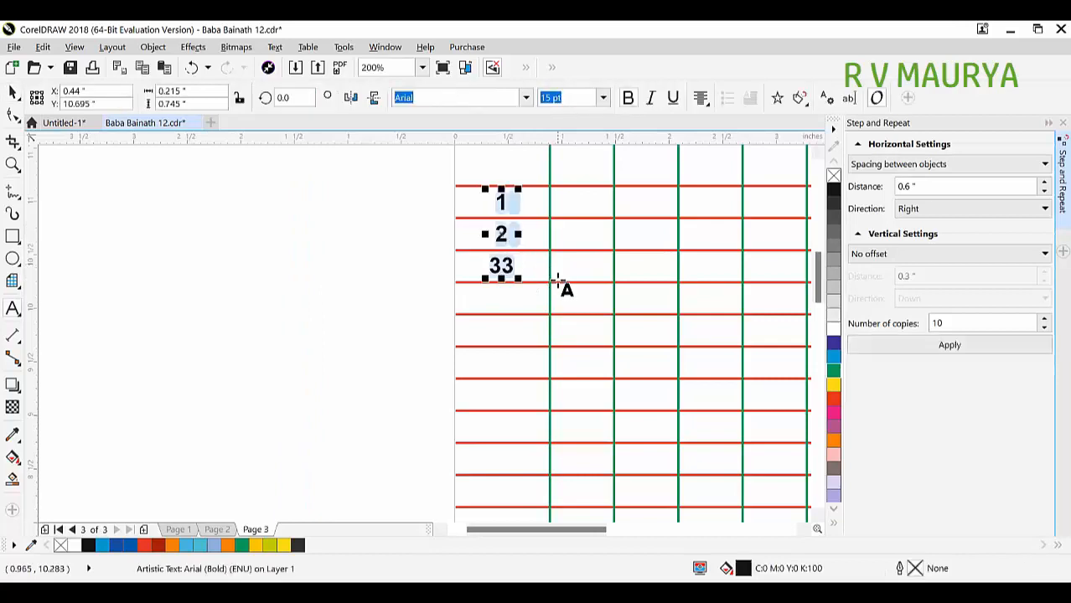
key("ctrl+v")
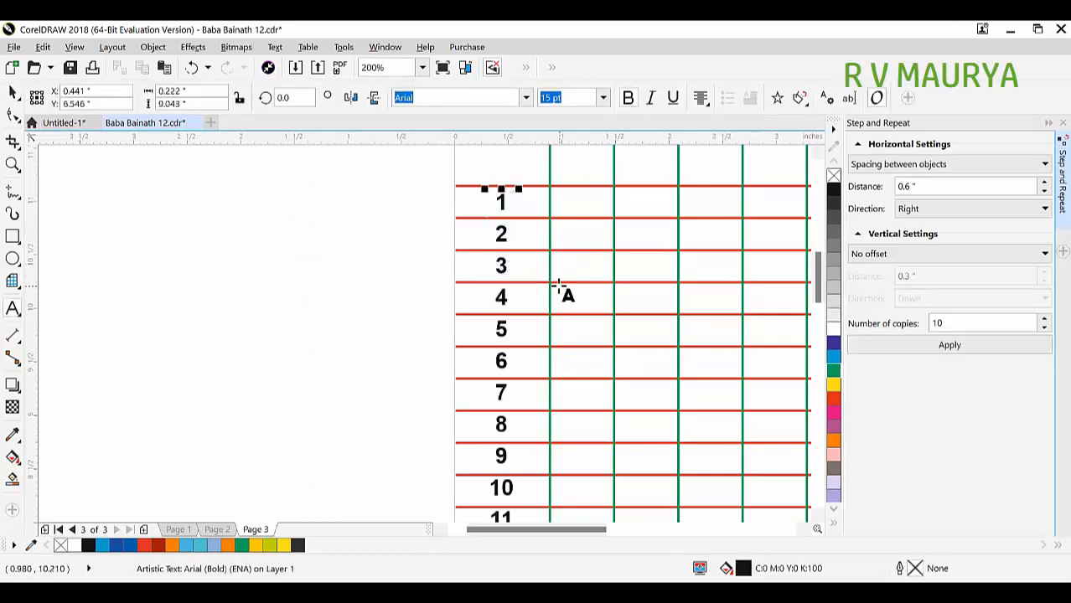
key("ctrl+space")
scroll(503, 316, "down", 5)
scroll(503, 316, "up", 4)
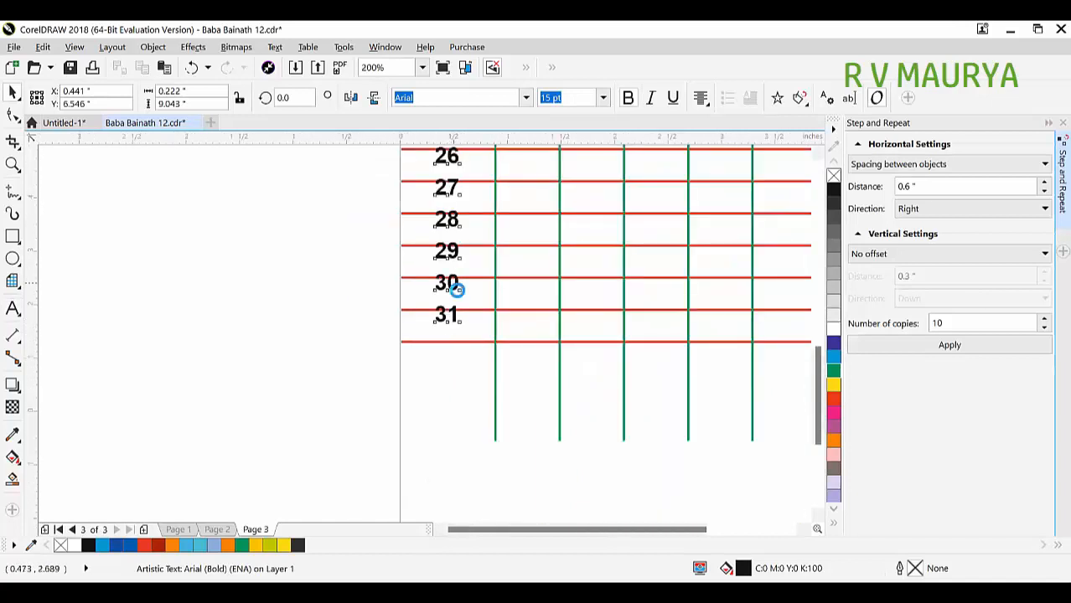
Increase the pasted number column's line spacing with the Shape tool until 31 sits inside the last red-ruled row.
scroll(459, 289, "down", 3)
scroll(465, 275, "up", 3)
scroll(465, 275, "up", 5)
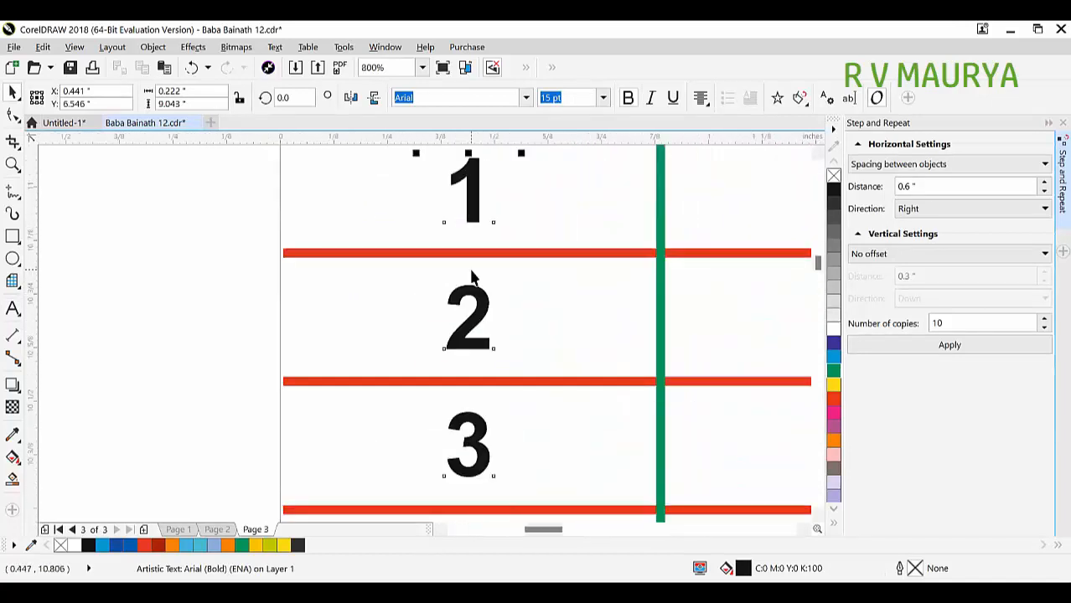
scroll(470, 192, "down", 5)
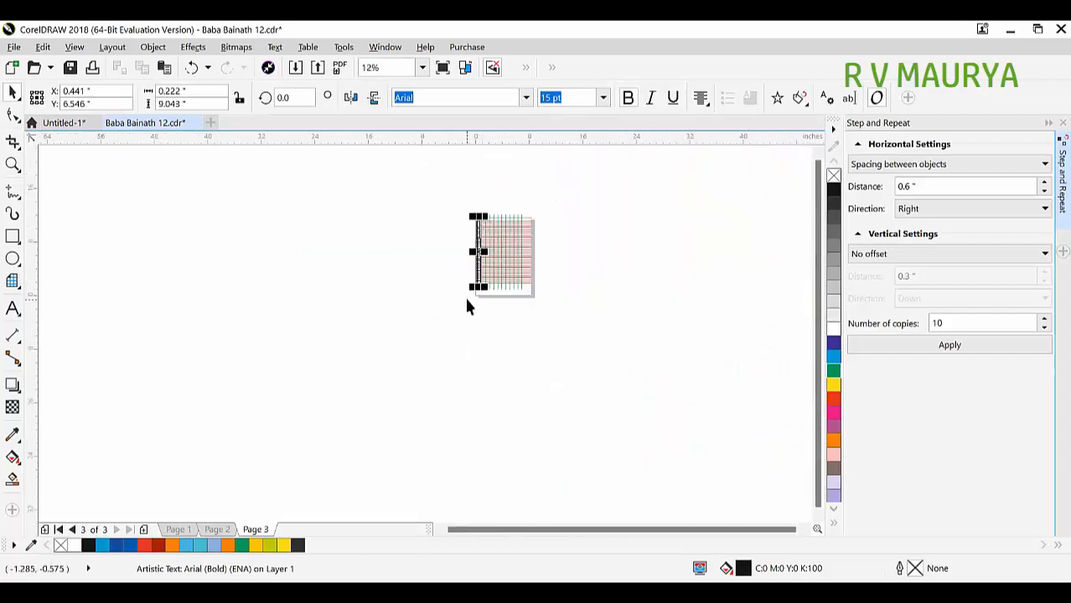
scroll(495, 277, "up", 3)
scroll(568, 240, "up", 2)
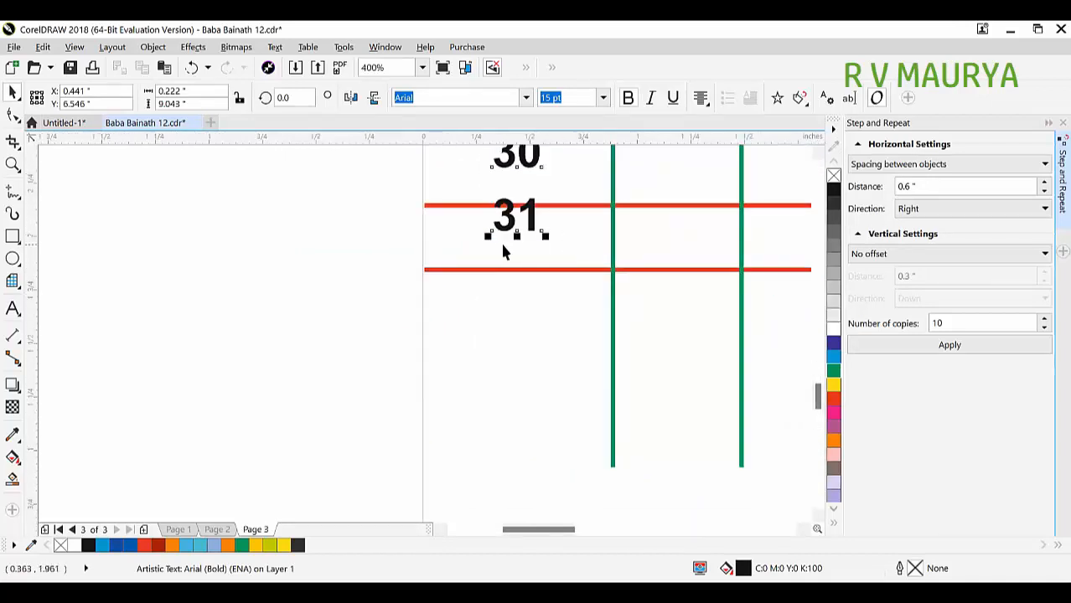
key("F10")
left_click_drag(490, 250, 498, 248)
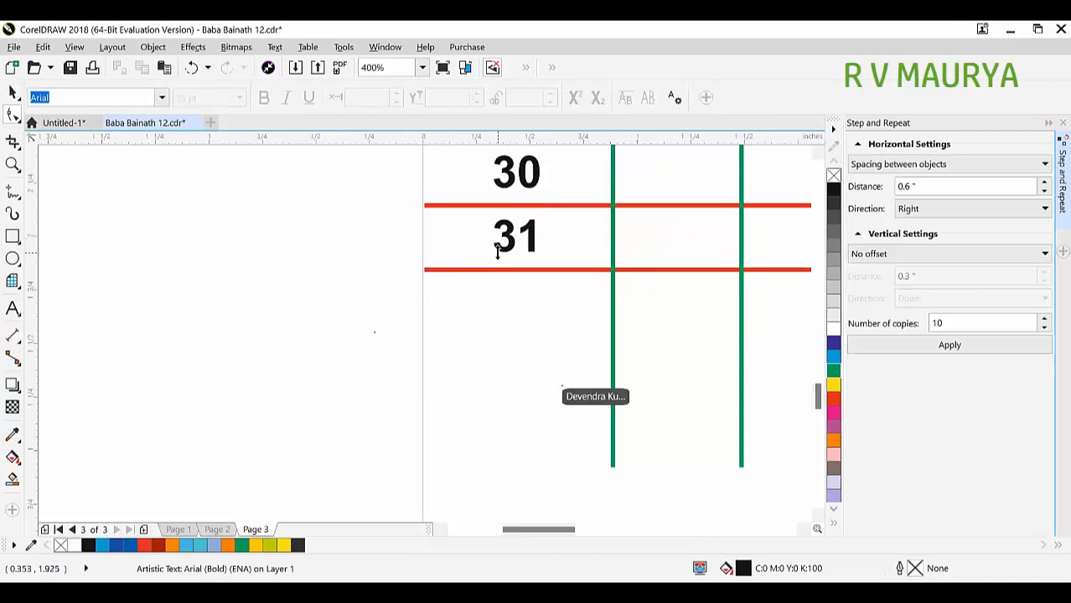
scroll(530, 306, "down", 3)
scroll(539, 201, "up", 2)
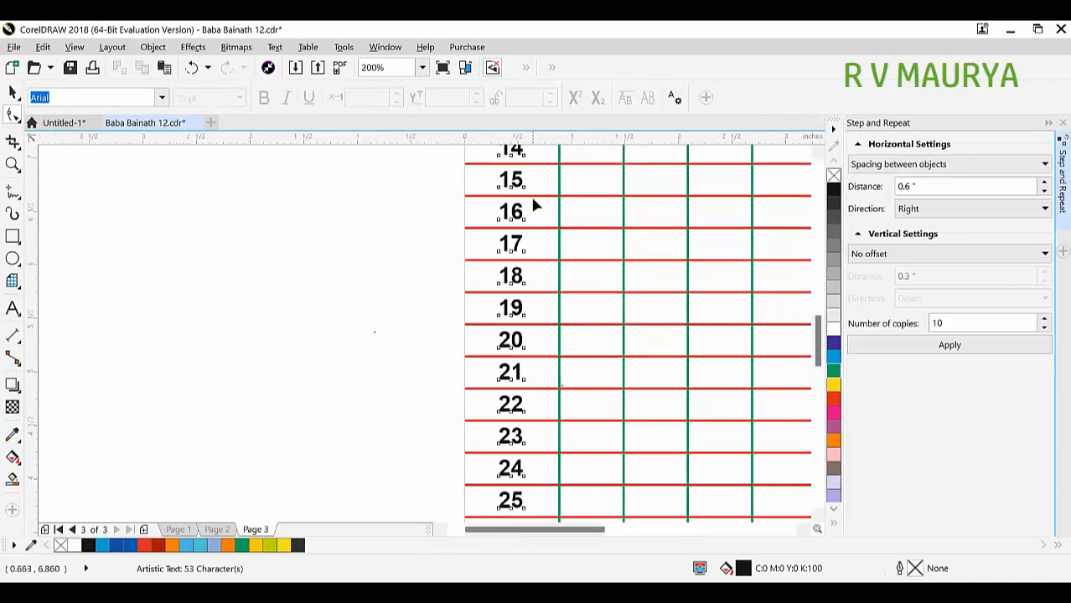
scroll(537, 220, "down", 1)
key("space")
scroll(503, 247, "down", 1)
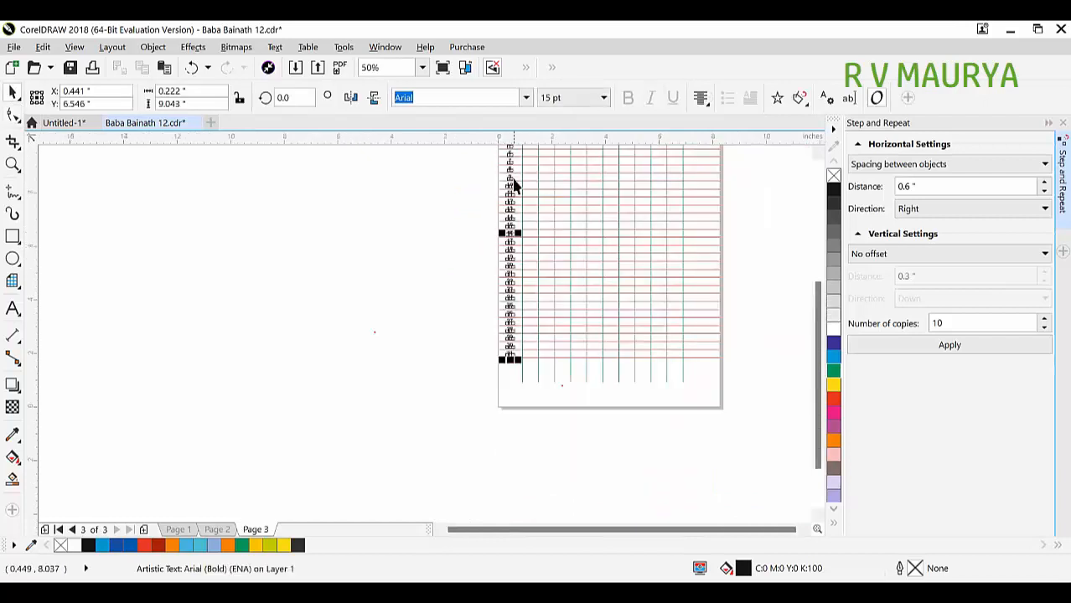
scroll(516, 210, "up", 2)
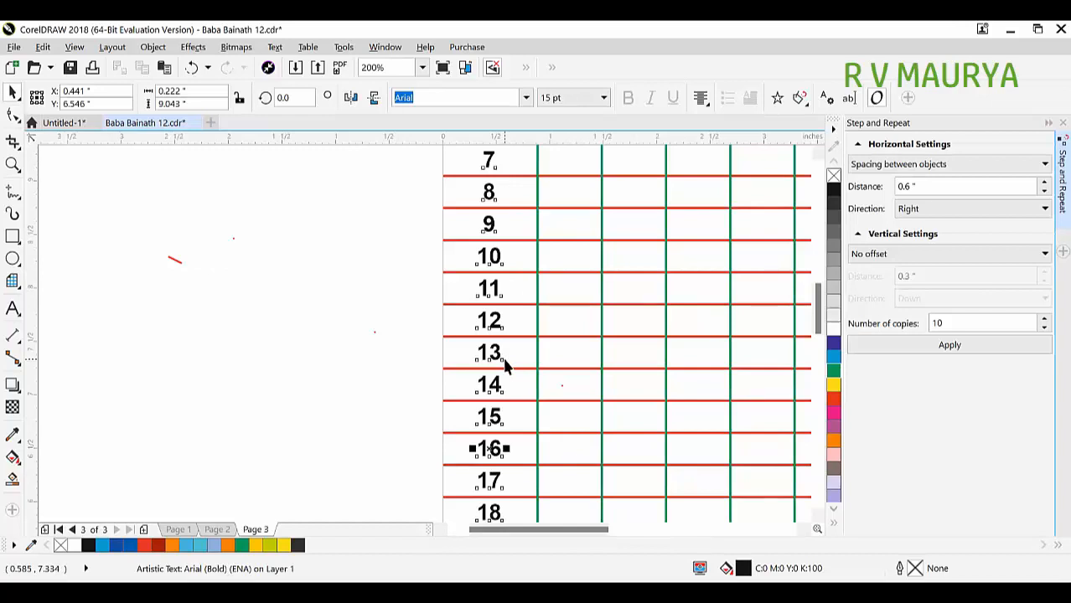
Close the Step and Repeat docker and deselect the number column.
left_click(1061, 123)
scroll(645, 321, "down", 3)
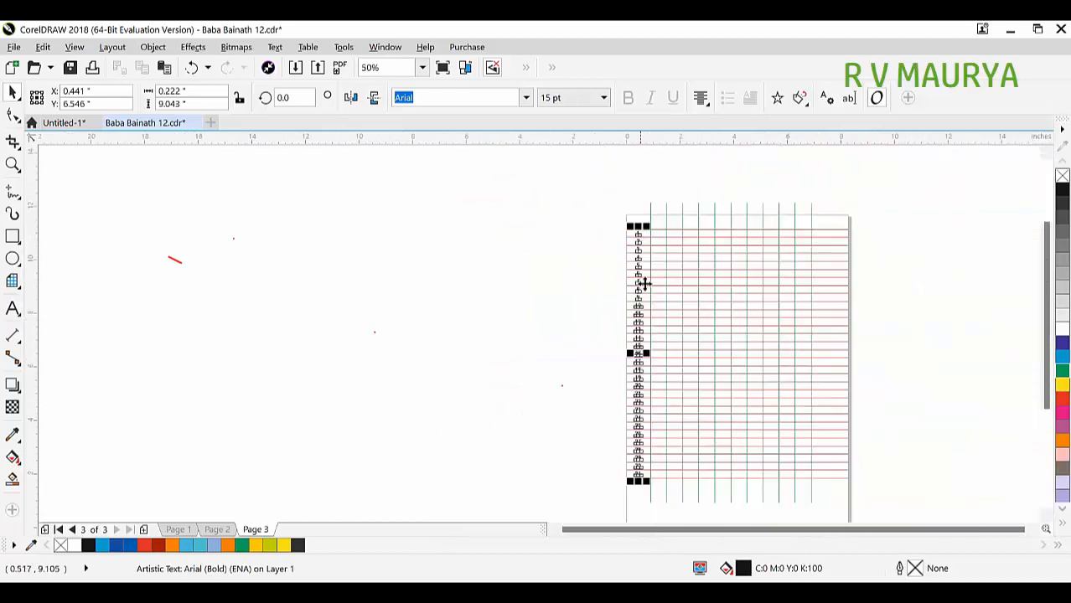
scroll(692, 368, "up", 2)
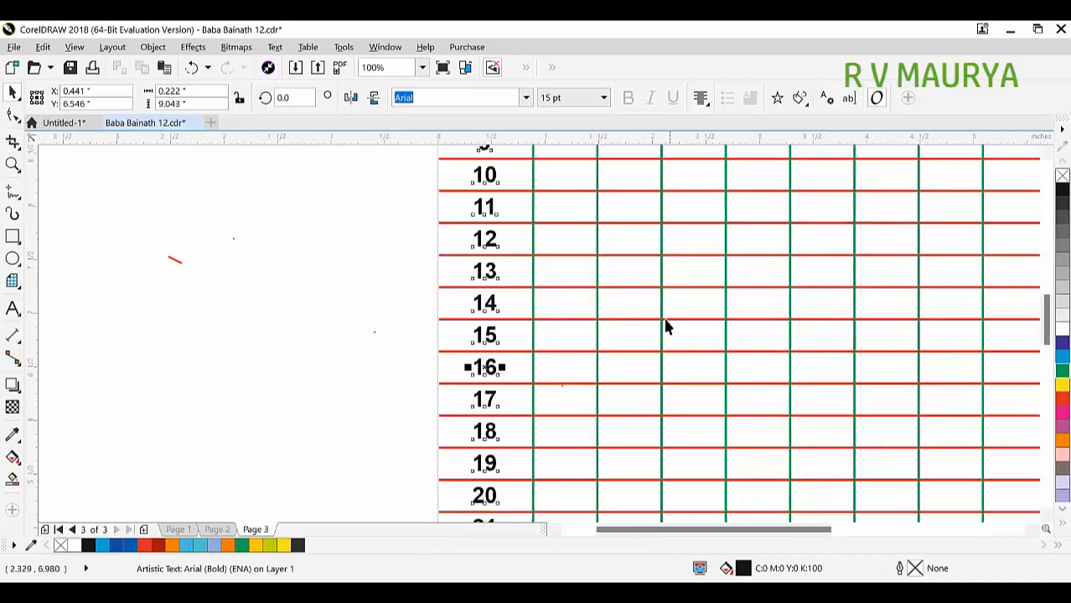
left_click(243, 226)
scroll(473, 314, "down", 2)
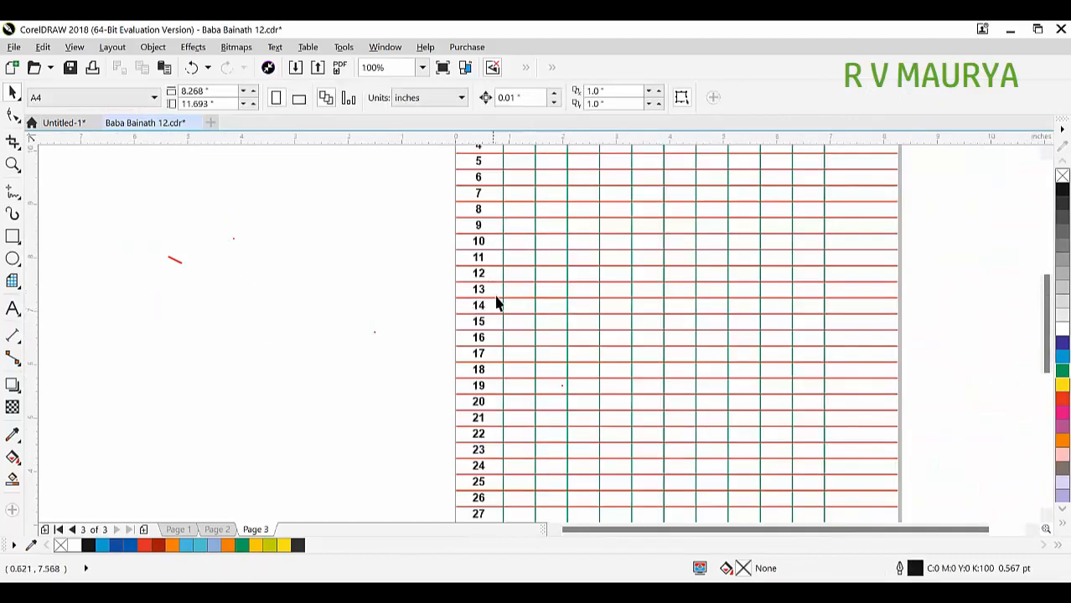
scroll(438, 295, "down", 2)
key("z")
left_click_drag(412, 183, 692, 273)
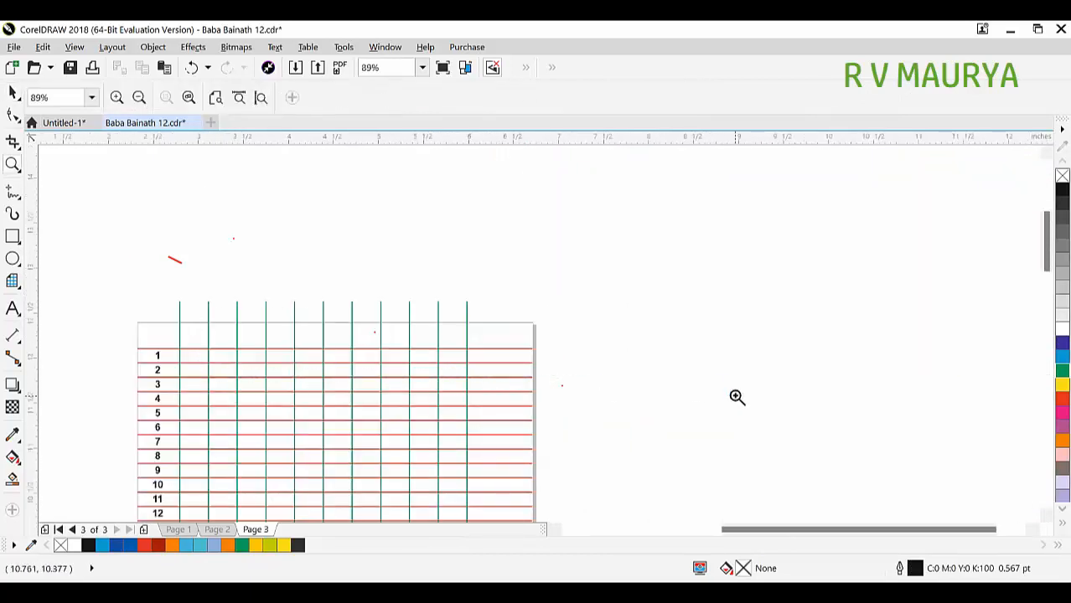
key("space")
scroll(494, 241, "down", 2)
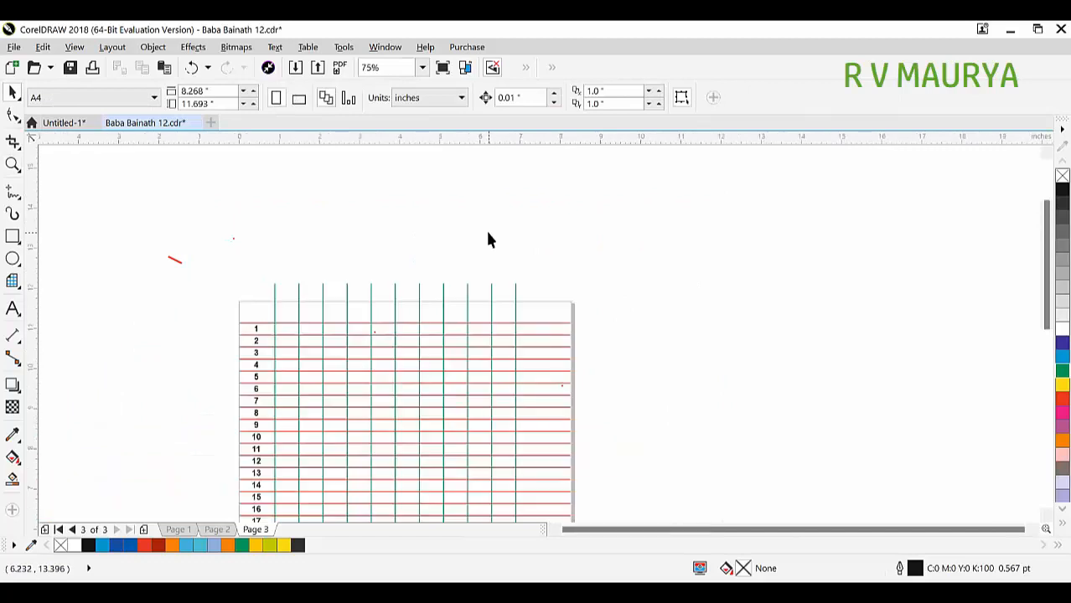
Create a new document, draw a rectangle near the page's upper-left corner and scale it to about 1.0 x 1.05 inches.
left_click(210, 122)
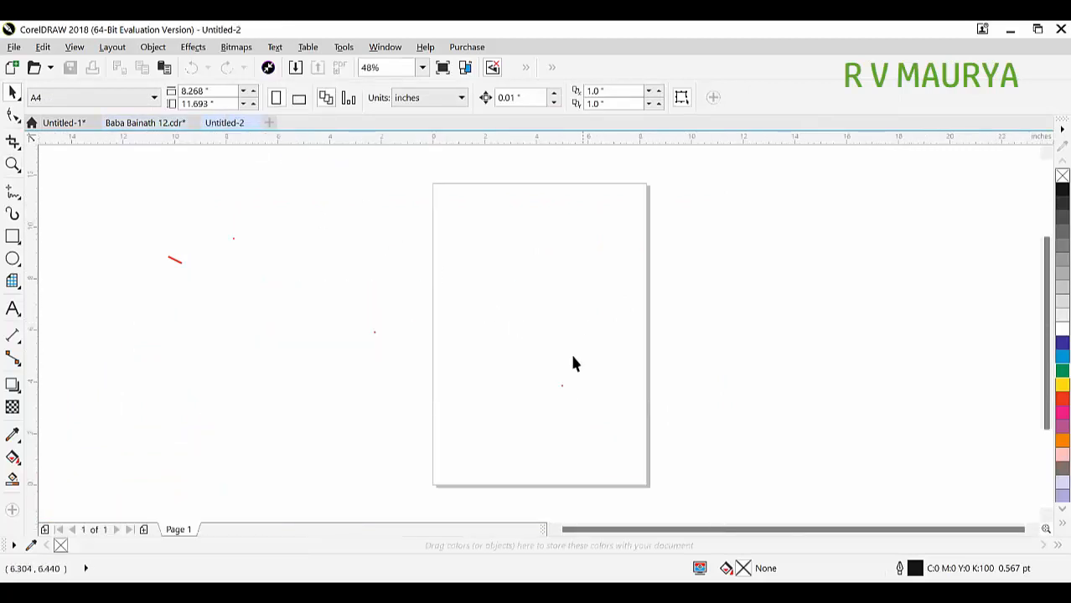
left_click(13, 237)
left_click_drag(449, 234, 481, 267)
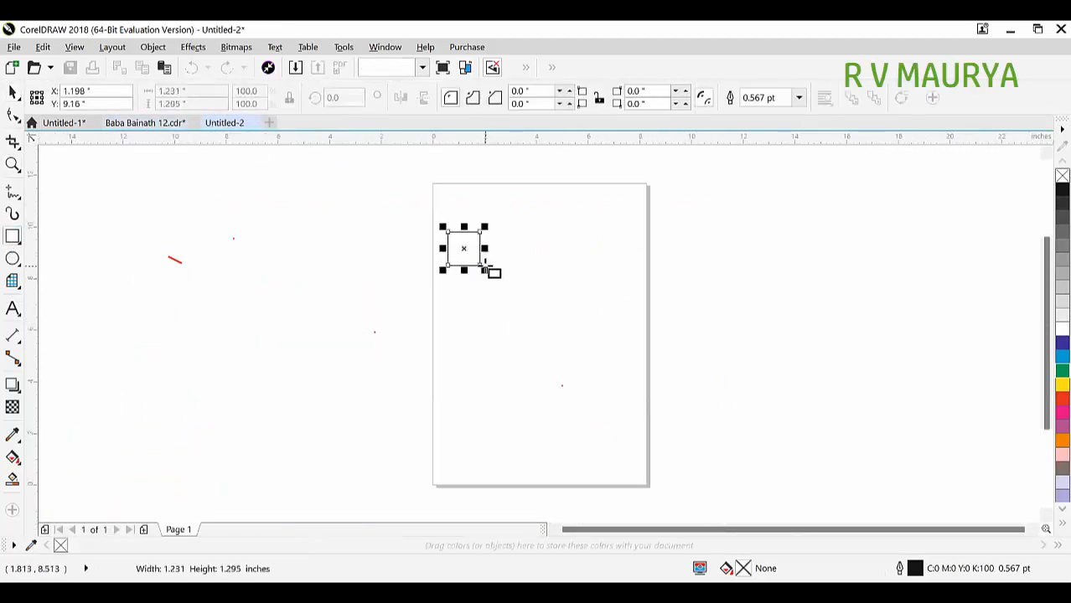
scroll(452, 241, "up", 3)
left_click_drag(512, 200, 496, 213)
left_click_drag(411, 330, 398, 311)
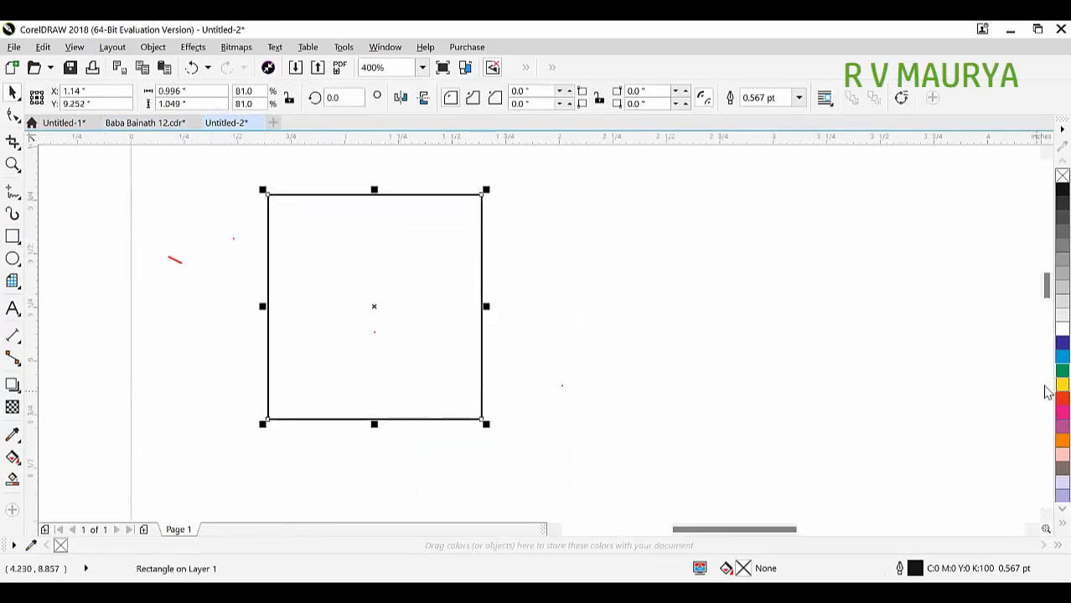
Fill the rectangle with a diagonal fountain fill from yellow at the upper right to green at the lower left.
left_click(1061, 385)
key("g")
left_click_drag(453, 262, 344, 361)
left_click(1059, 368)
left_click_drag(456, 265, 412, 267)
key("space")
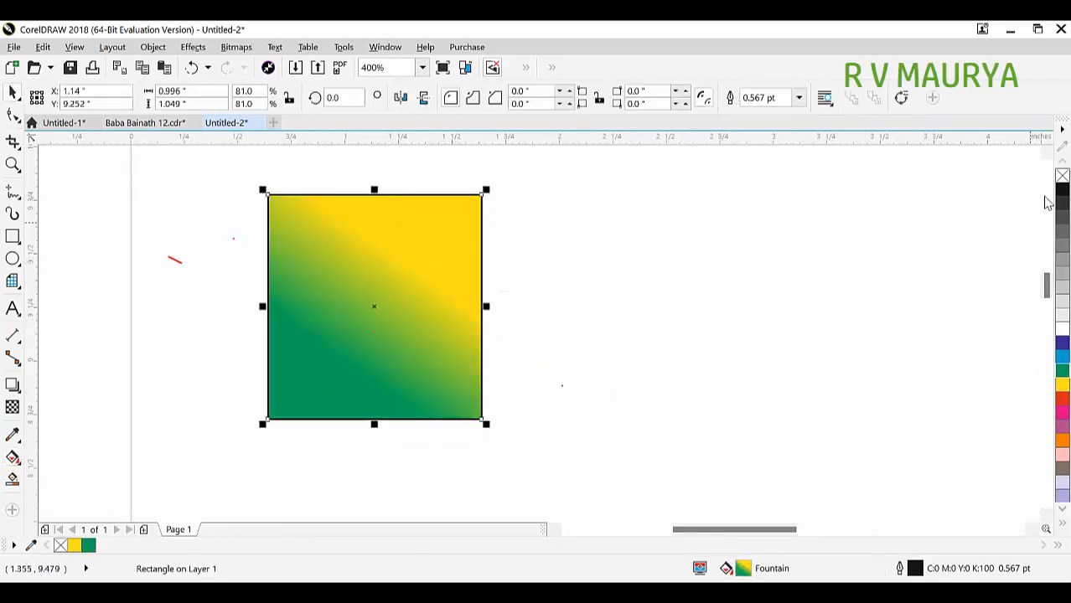
Remove the gradient rectangle's outline and scale it about its center to about 0.73 x 0.77 inches.
right_click(1061, 175)
left_click_drag(486, 190, 454, 218)
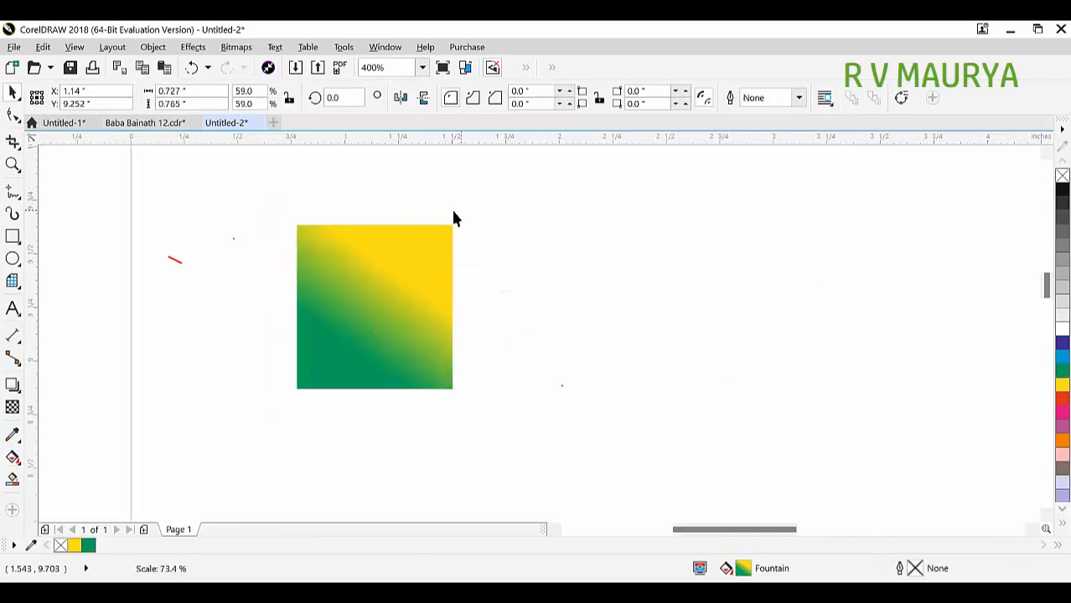
scroll(377, 235, "down", 3)
key("F2")
left_click_drag(252, 185, 680, 311)
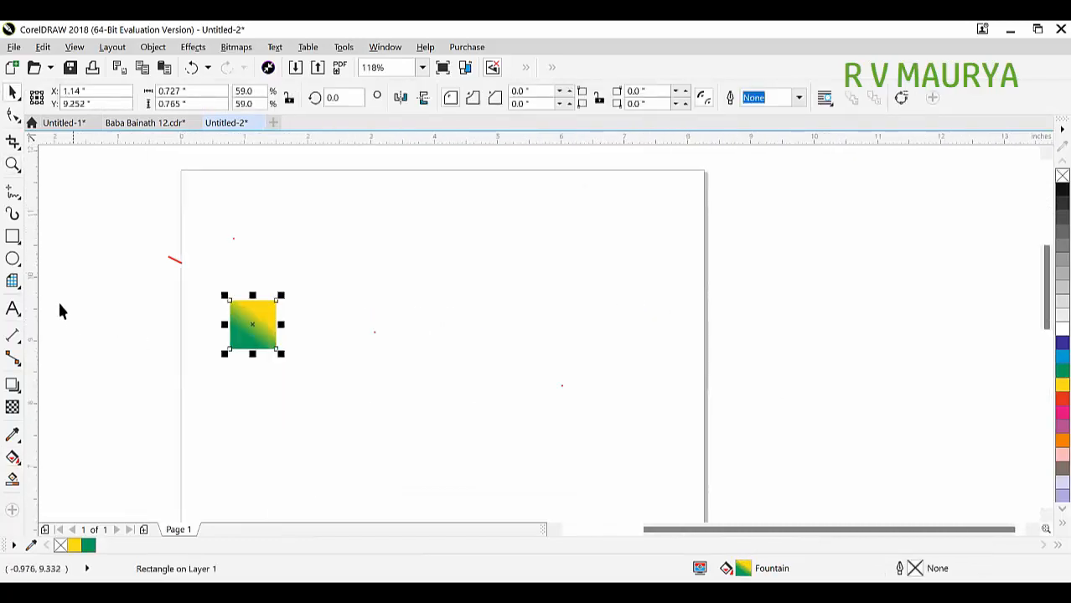
Draw an unfilled square about 0.83 inches wide beside the gradient rectangle and duplicate it rightward into a row of 14.
left_click(13, 237)
mouse_move(350, 277)
left_mouse_down()
mouse_move(386, 312)
mouse_move(399, 268)
mouse_move(384, 279)
mouse_move(418, 246)
mouse_move(480, 284)
mouse_move(435, 306)
left_mouse_up()
key("space")
key("ctrl+r")
key("ctrl+r")
key("ctrl+r")
key("ctrl+r")
key("ctrl+r")
key("ctrl+r")
key("ctrl+r")
key("ctrl+r")
key("ctrl+r")
key("ctrl+r")
key("ctrl+r")
key("ctrl+r")
key("ctrl+r")
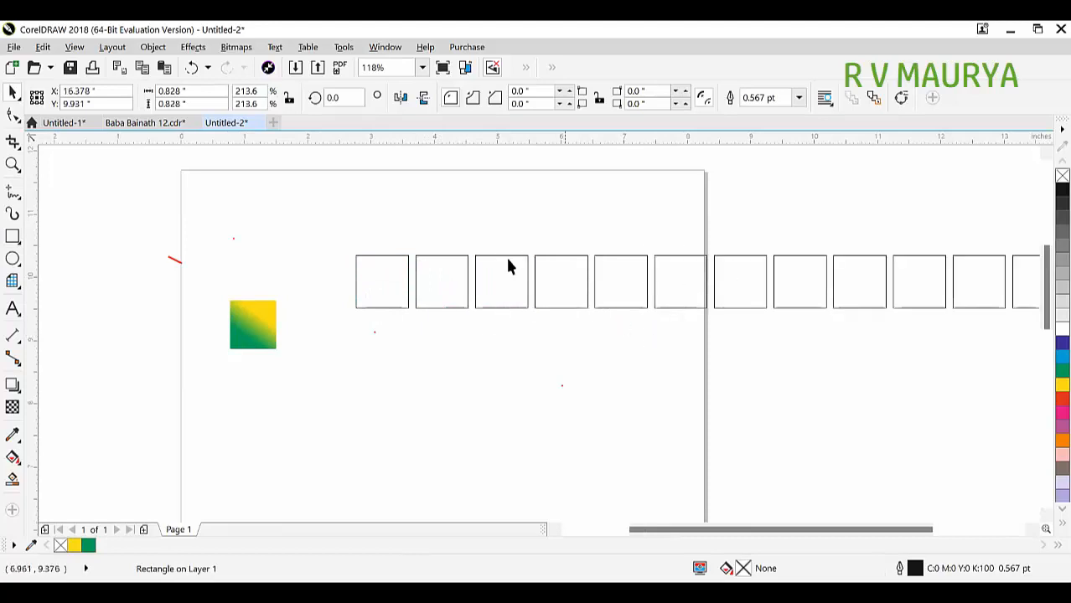
Duplicate the whole row of 14 squares downward to build a grid of five rows.
scroll(503, 264, "down", 2)
left_click_drag(404, 232, 911, 337)
left_click_drag(810, 270, 801, 306)
key("ctrl+r")
key("ctrl+r")
key("ctrl+r")
Move the gradient rectangle to about X 0.9 inches and duplicate it downward into a column of four.
key("z")
left_click_drag(302, 241, 459, 330)
left_click_drag(490, 363, 466, 353)
scroll(536, 298, "down", 3)
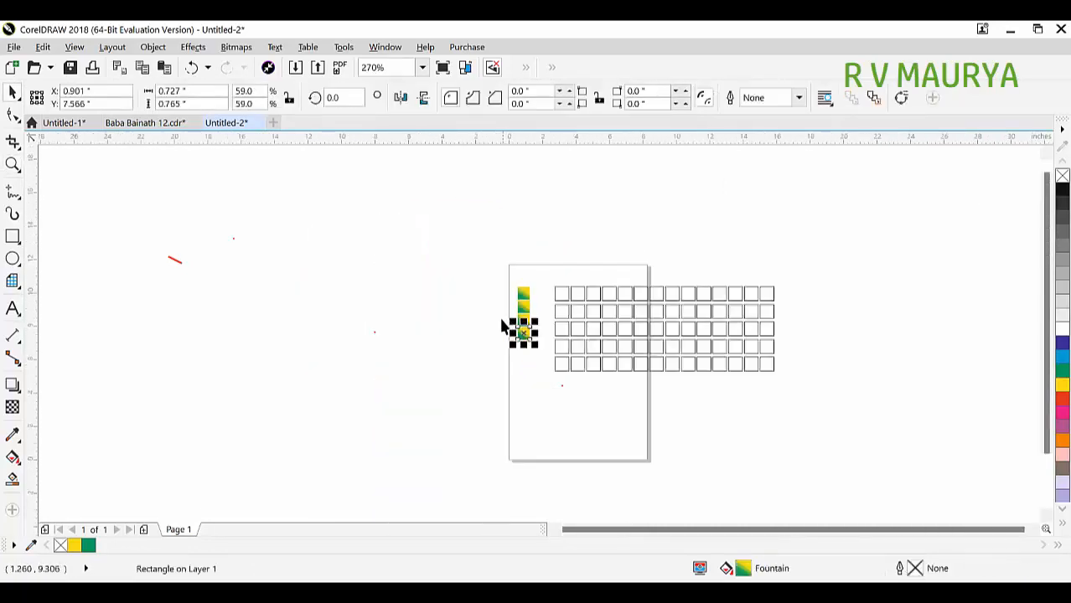
Change the second gradient rectangle's fill to an elliptical fountain fill with the Interactive Fill tool.
key("F2")
left_click_drag(495, 254, 595, 384)
key("F2")
left_click_drag(426, 219, 600, 405)
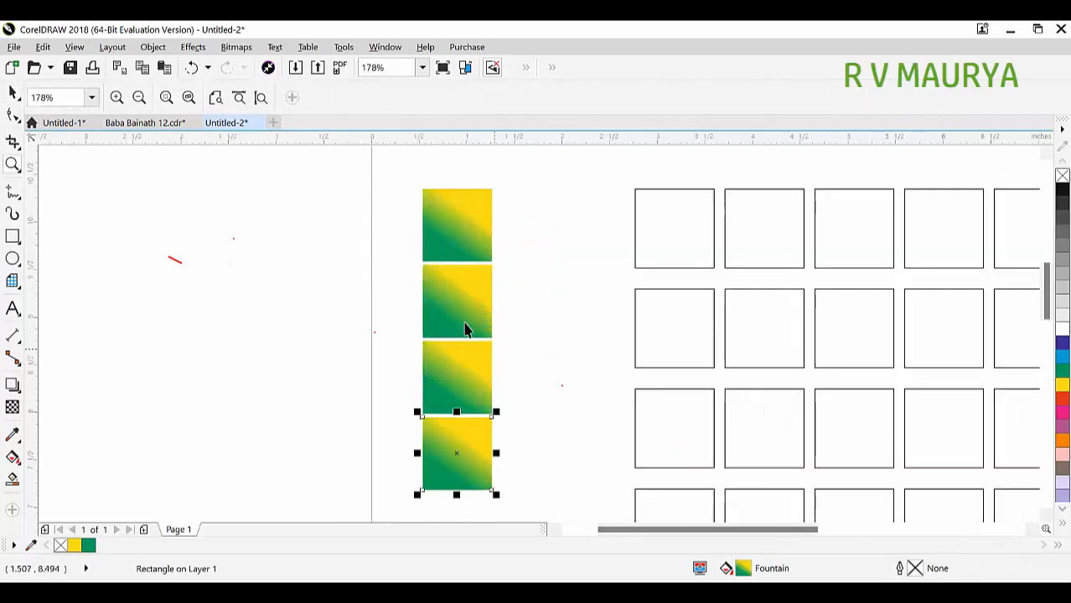
key("g")
left_click(478, 316)
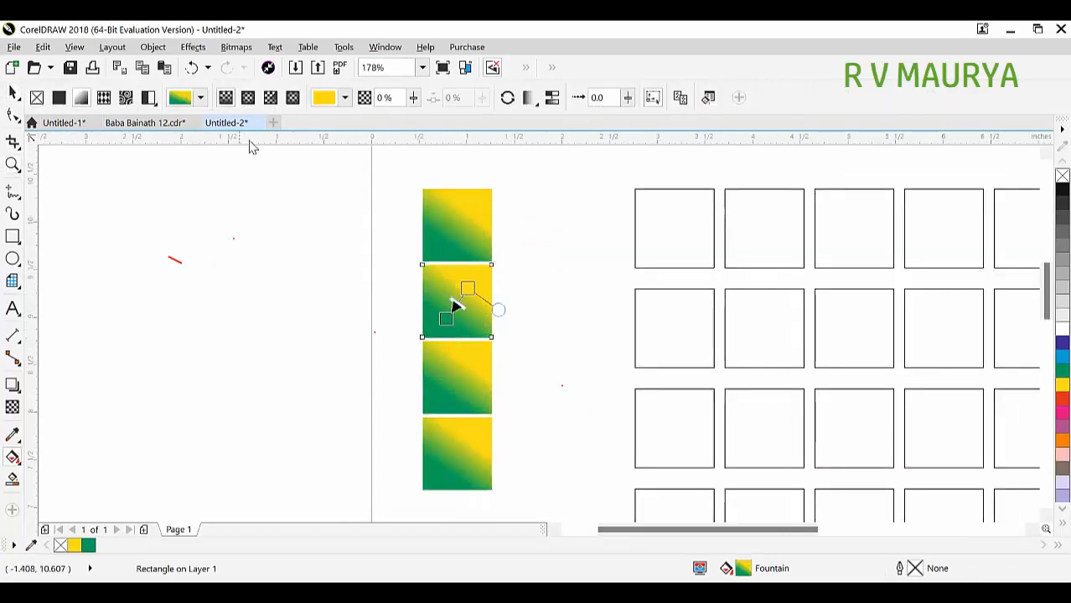
left_click(250, 97)
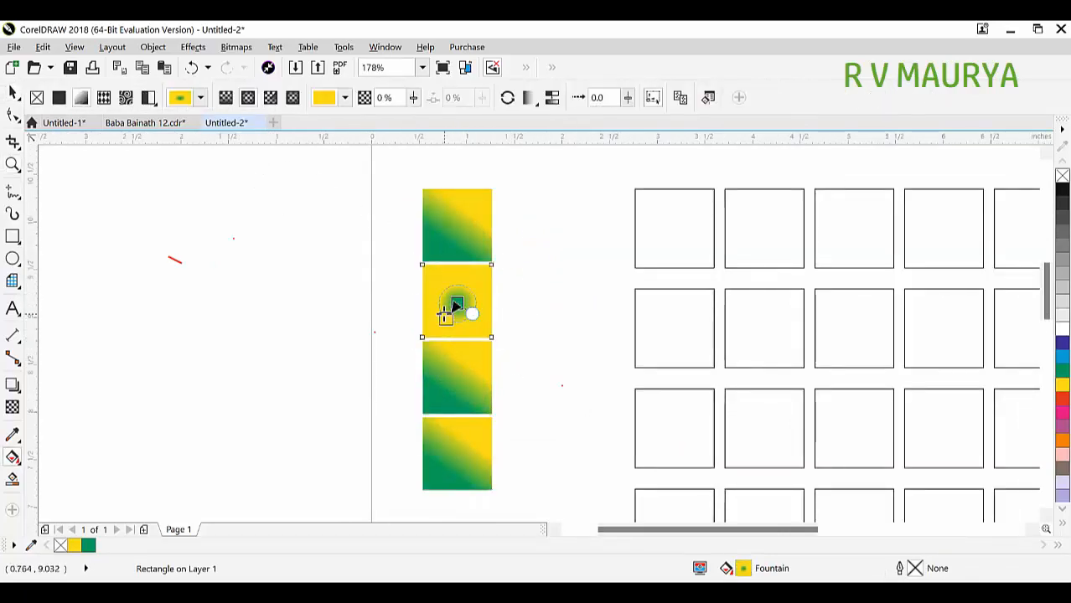
Change the green end of the fountain fill to red on the third rectangle and to blue on the fourth.
left_click(468, 366)
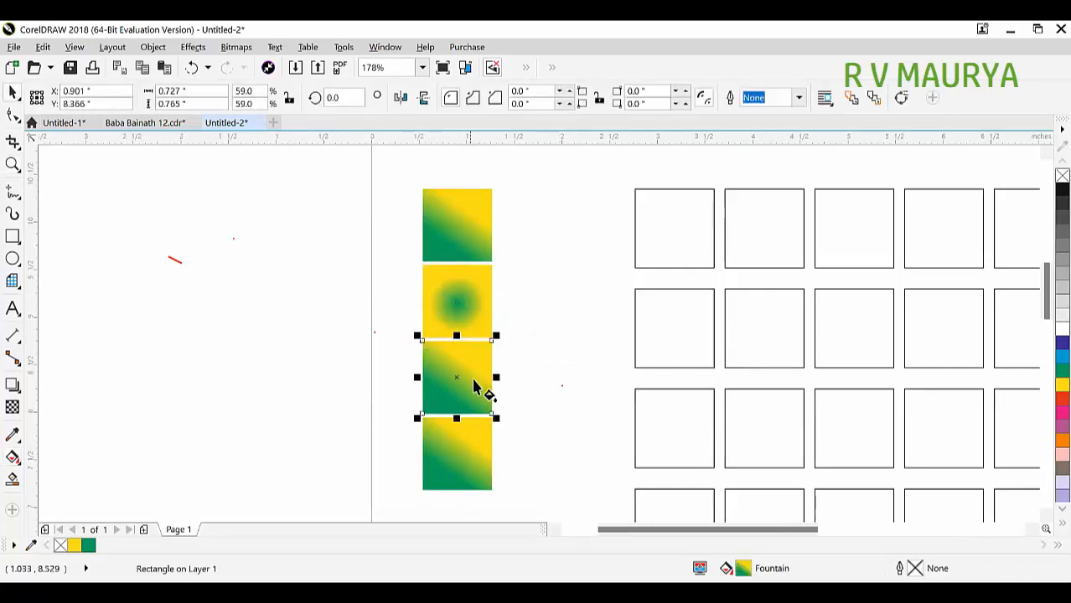
left_click(1062, 398)
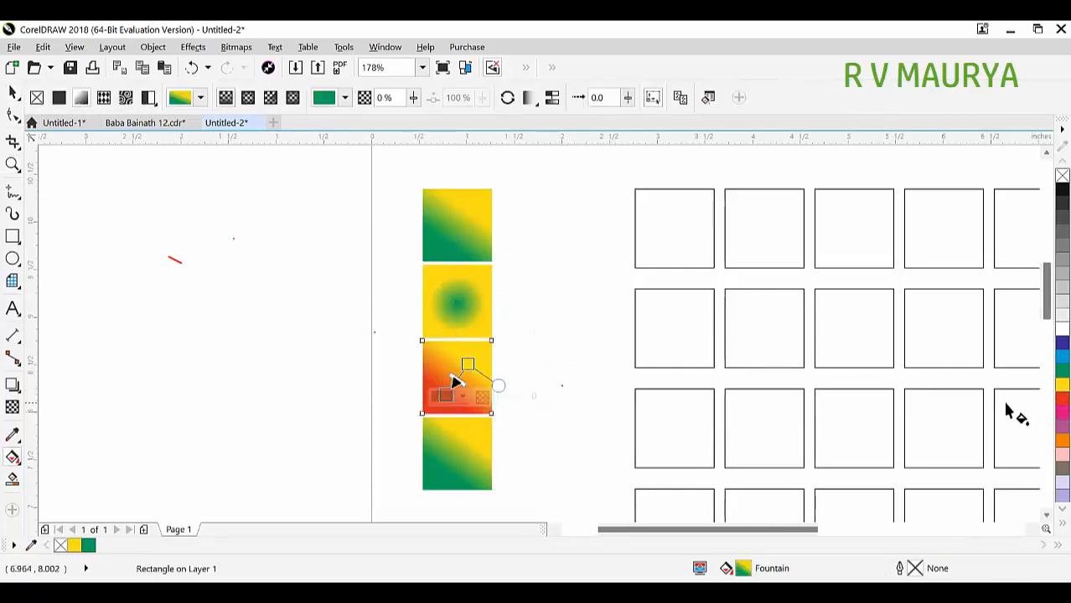
scroll(517, 301, "down", 1)
scroll(478, 397, "up", 2)
left_click(490, 394)
key("space")
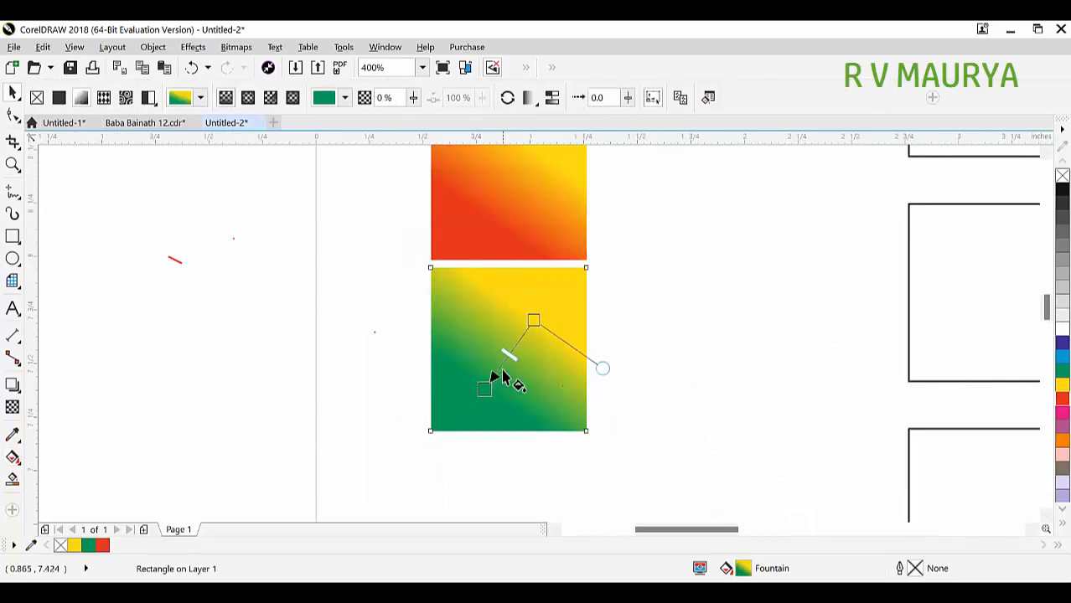
left_click(1059, 356)
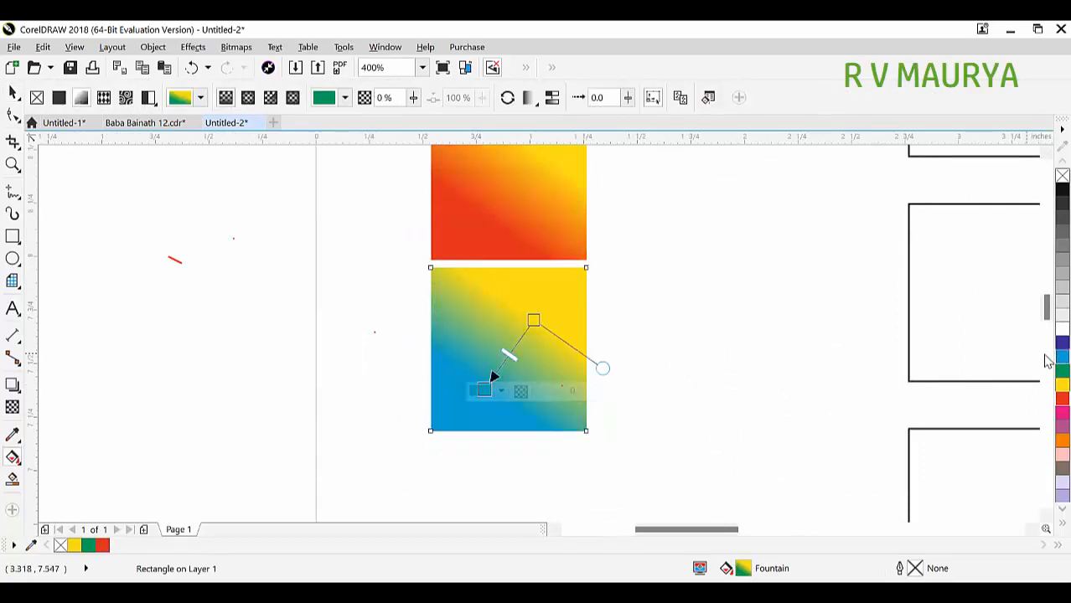
key("space")
left_click(772, 284)
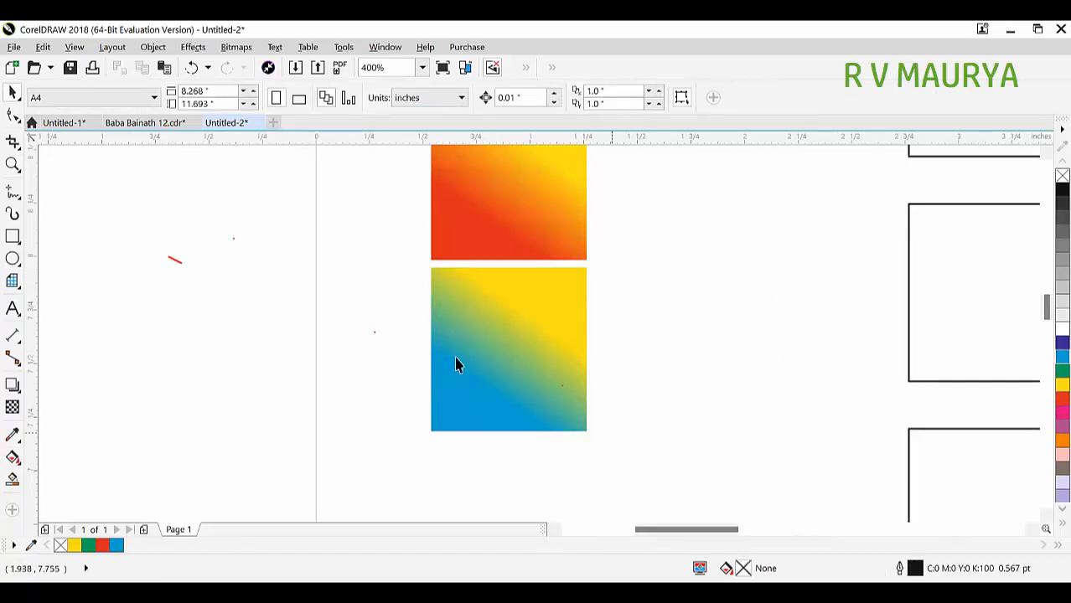
Use Copy Properties From to apply only the Fill of the yellow-green linear gradient rectangle to the first row of 14 squares.
scroll(456, 364, "down", 3)
key("z")
left_click_drag(411, 288, 937, 447)
key("space")
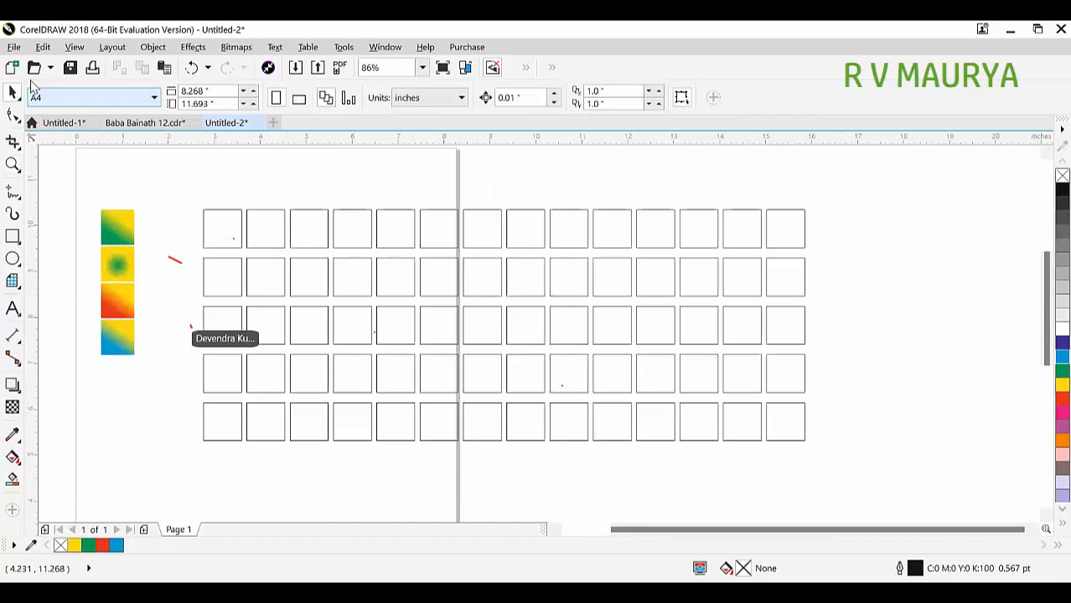
key("alt+e")
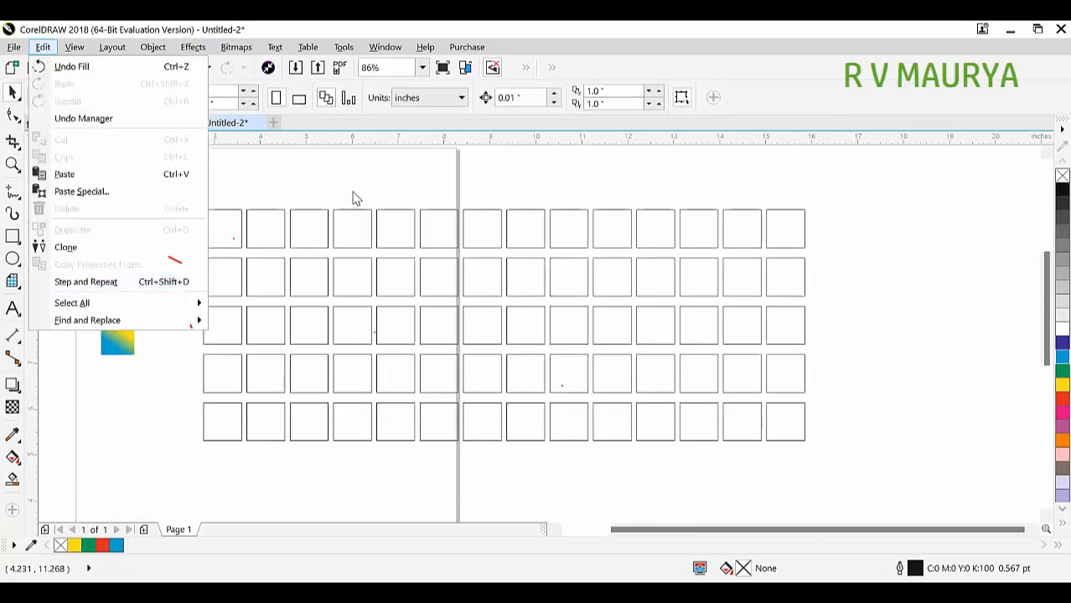
key("Escape")
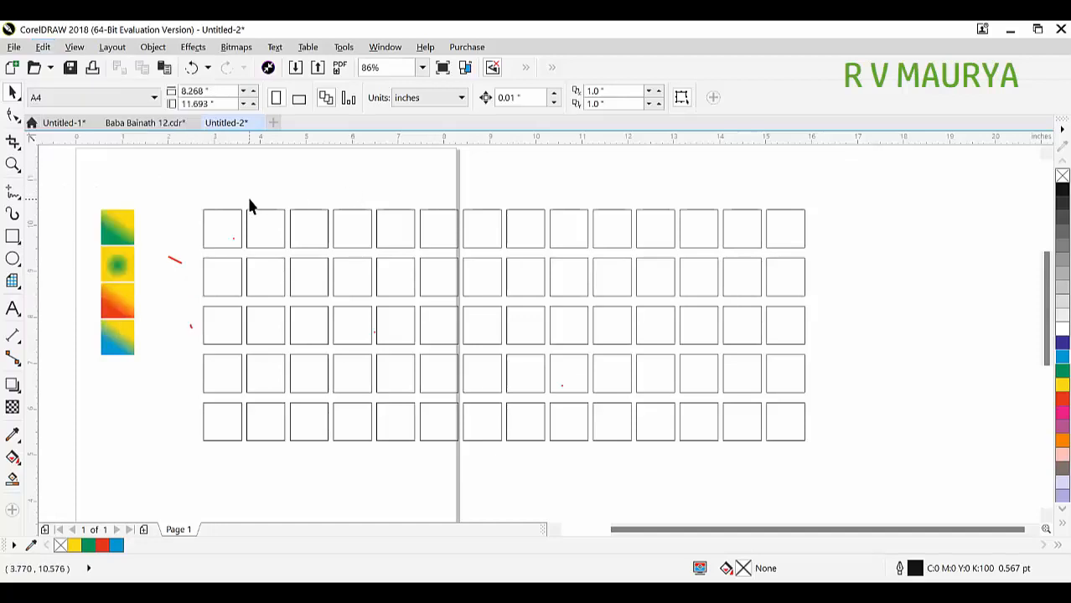
left_click_drag(188, 190, 881, 298)
left_click(46, 48)
left_click(94, 265)
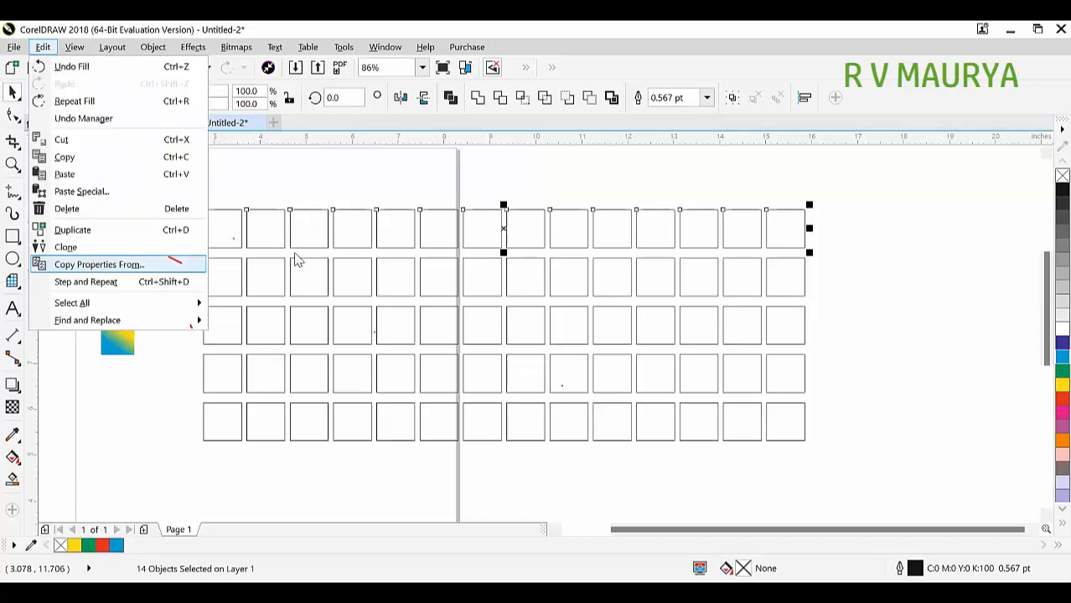
left_click(392, 293)
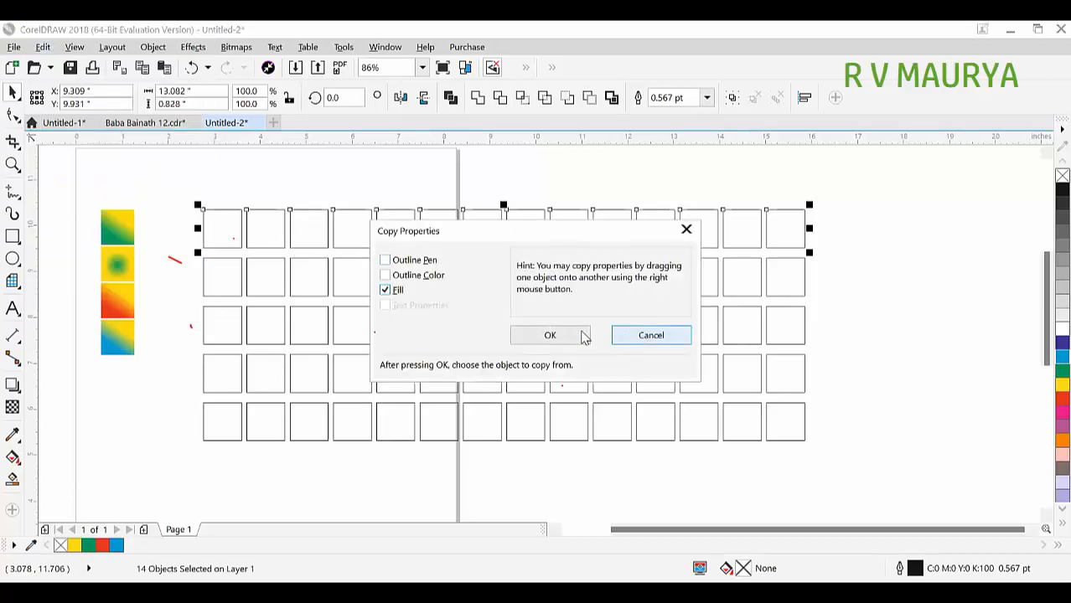
left_click(550, 335)
left_click(114, 227)
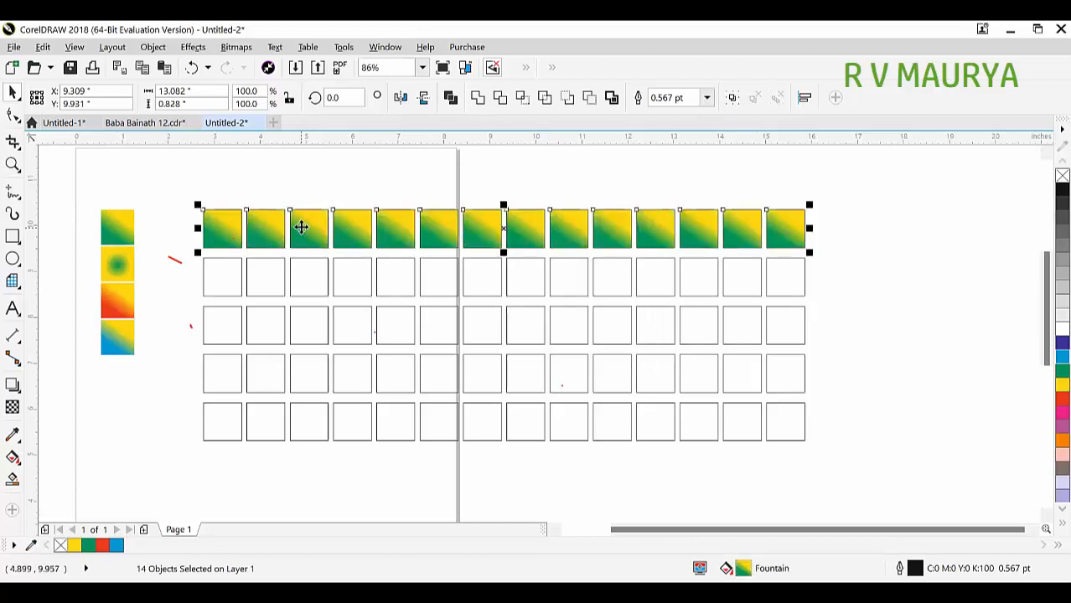
left_click(188, 260)
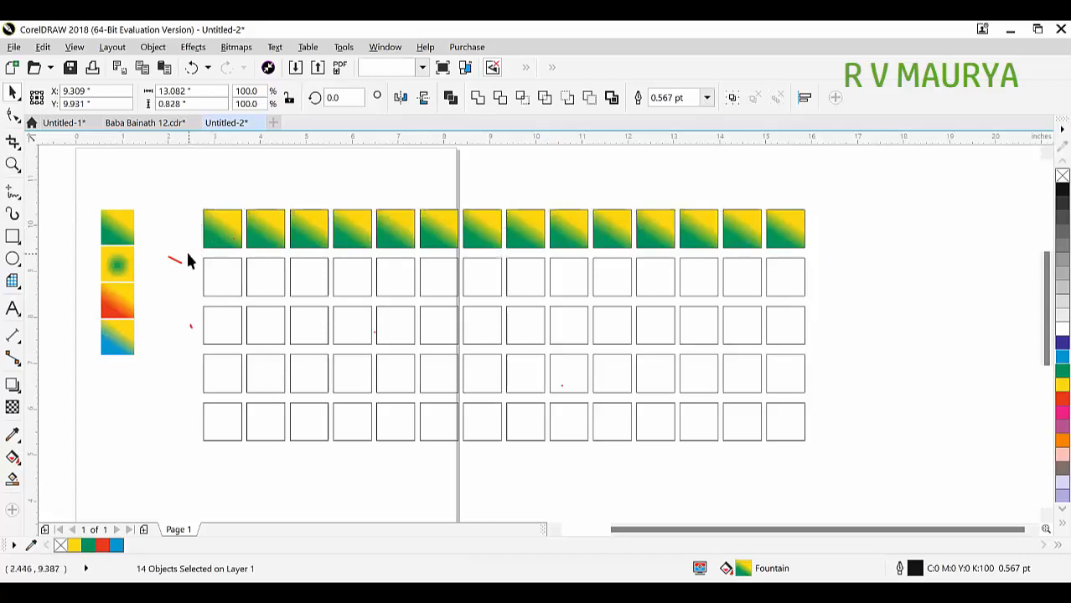
Give the elliptical gradient sample rectangle a 3 pt black outline.
left_click(118, 262)
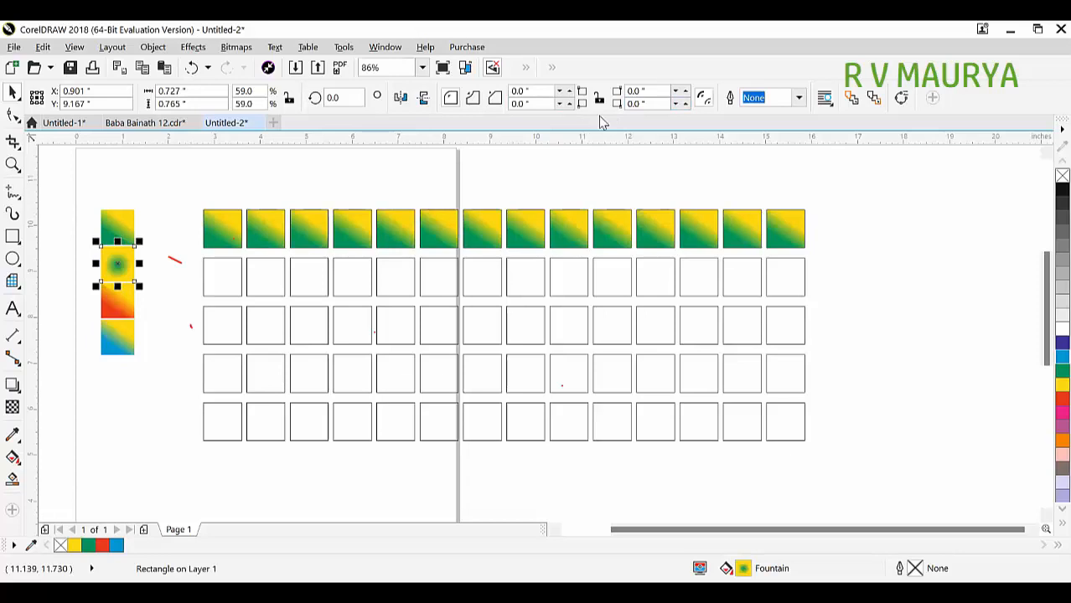
key("F12")
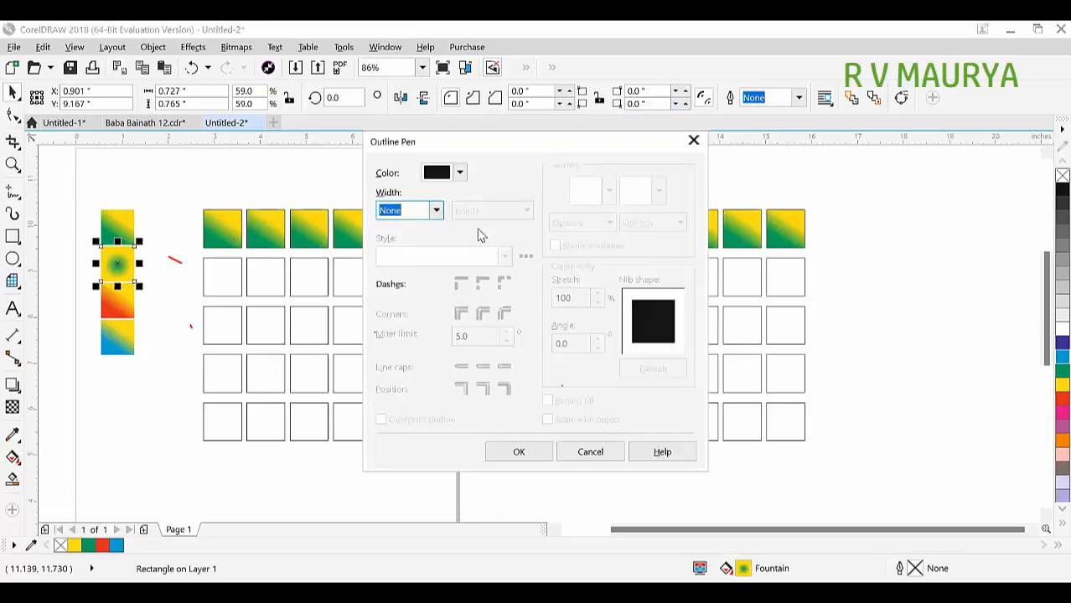
left_click(436, 210)
left_click(519, 453)
left_click(519, 452)
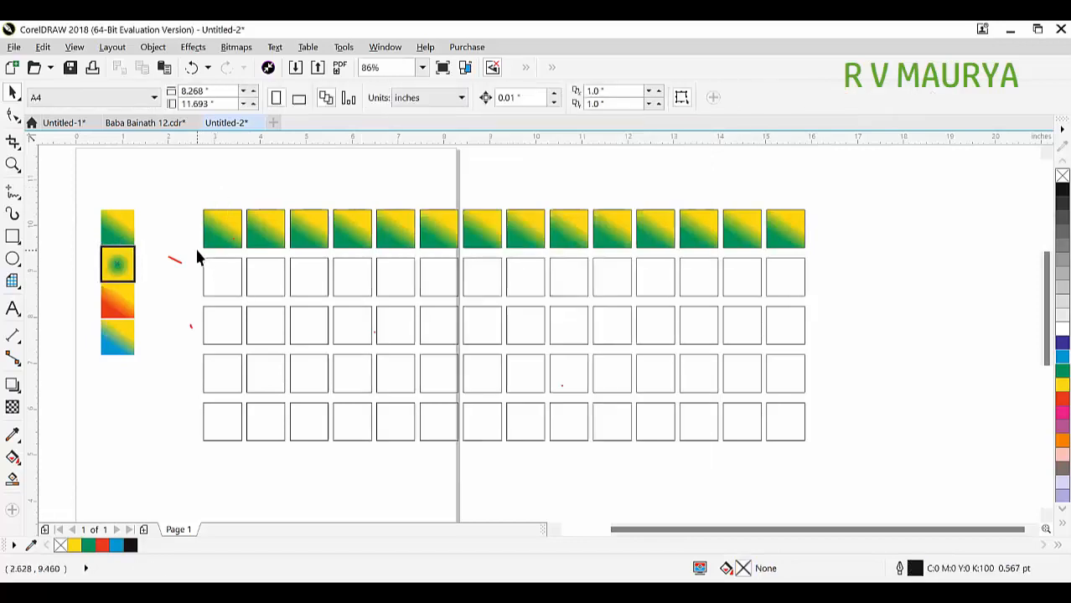
Copy the Outline Pen, Outline Color and Fill of the elliptical gradient rectangle to the second row of squares.
left_click_drag(195, 250, 862, 309)
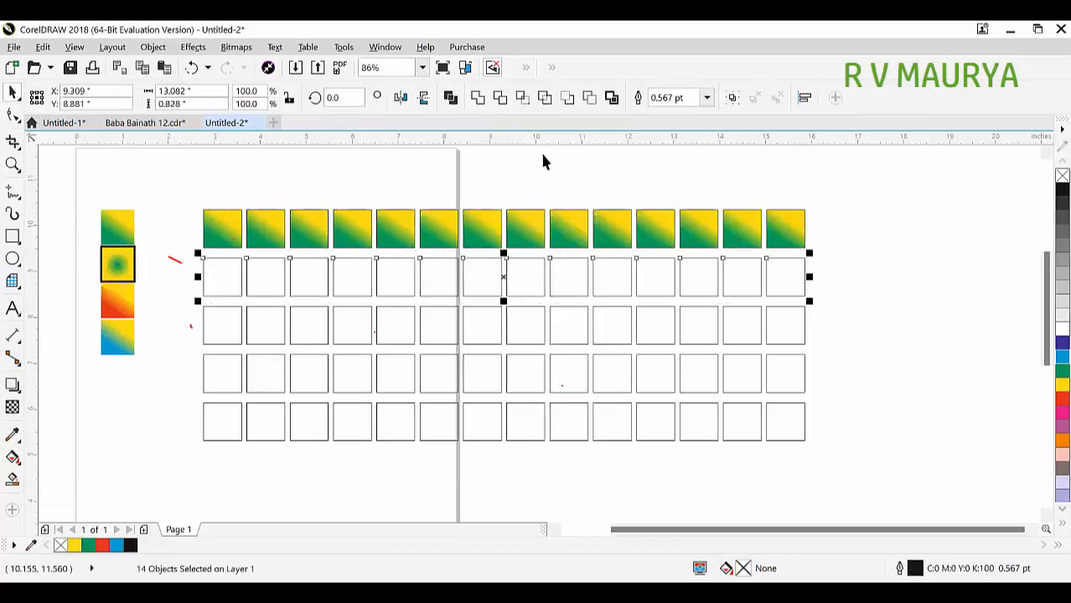
left_click(42, 47)
left_click(116, 264)
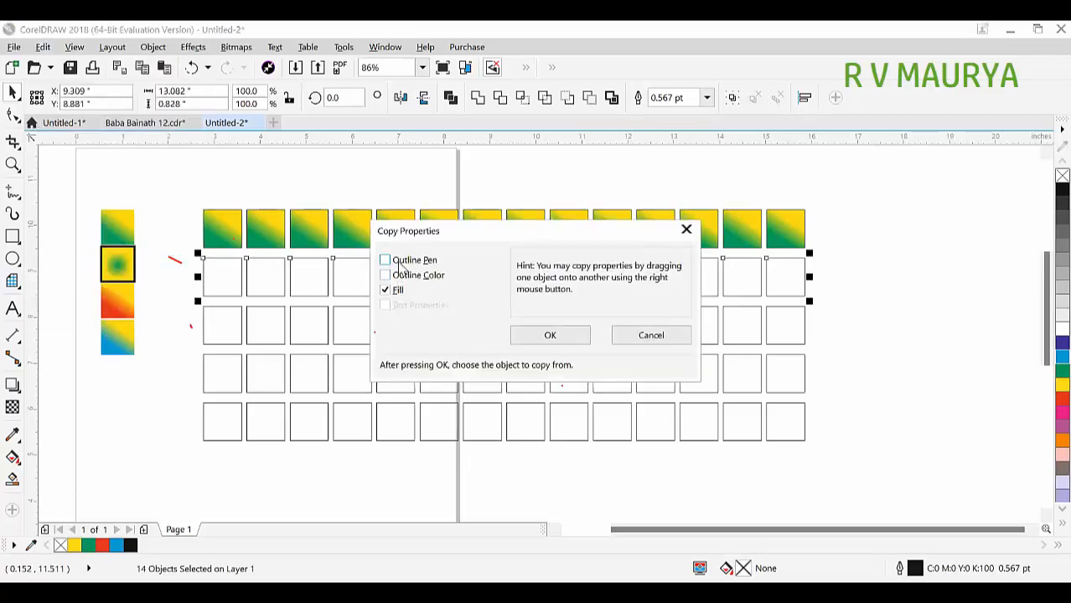
left_click(401, 265)
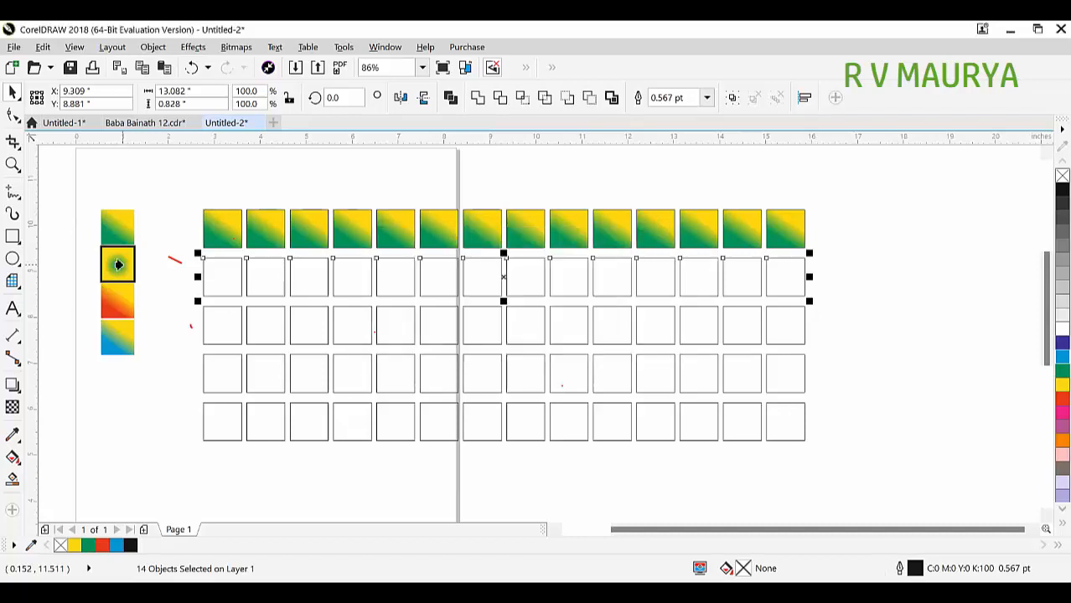
left_click(119, 265)
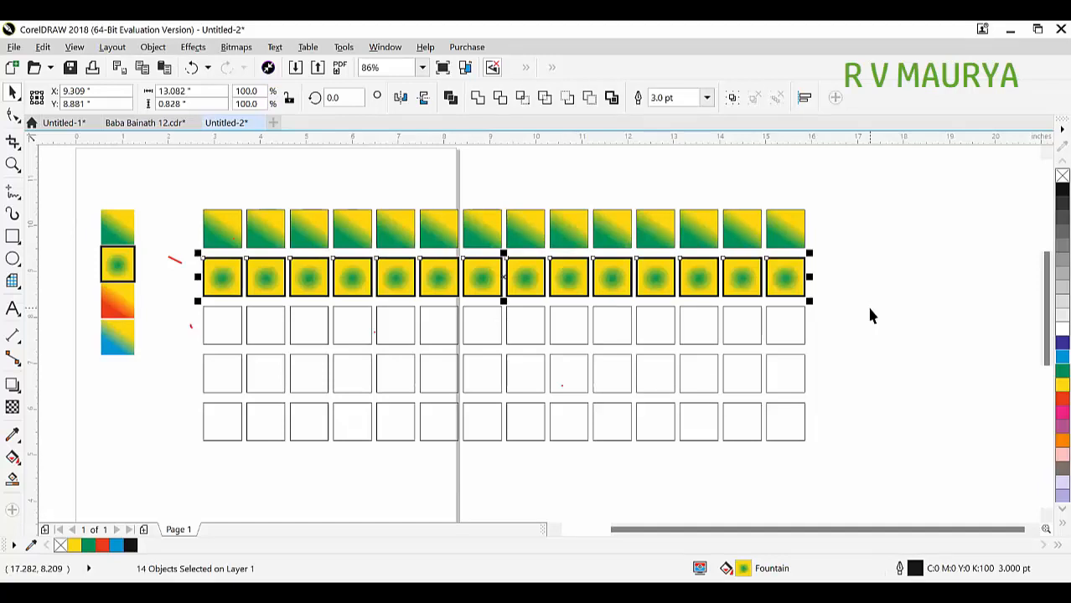
Copy the outline pen, outline color and fill of the yellow-red gradient rectangle to the third row of squares.
left_click_drag(875, 293, 197, 369)
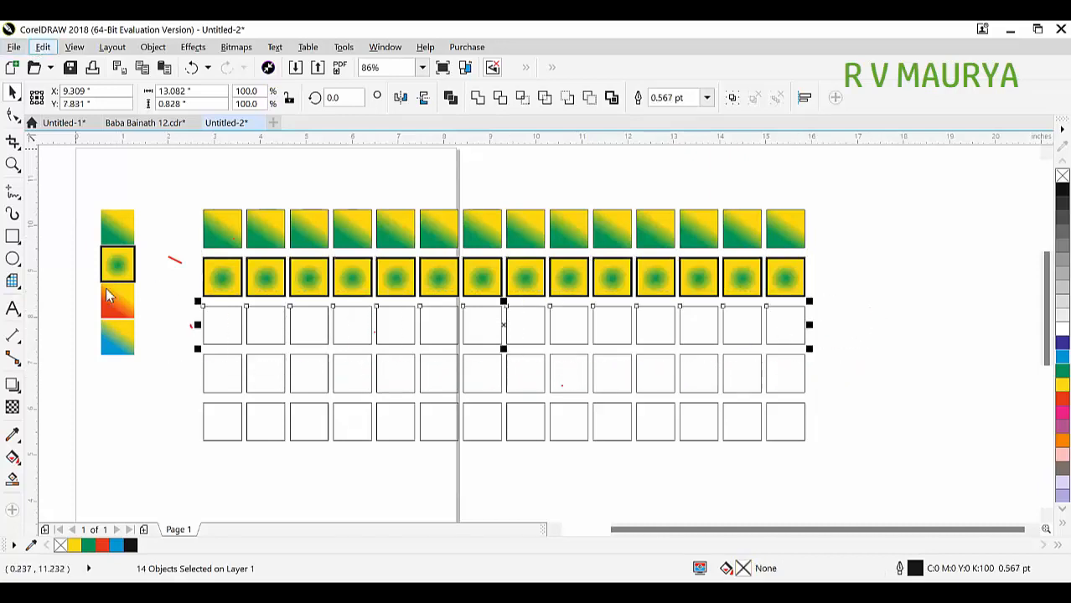
left_click(102, 268)
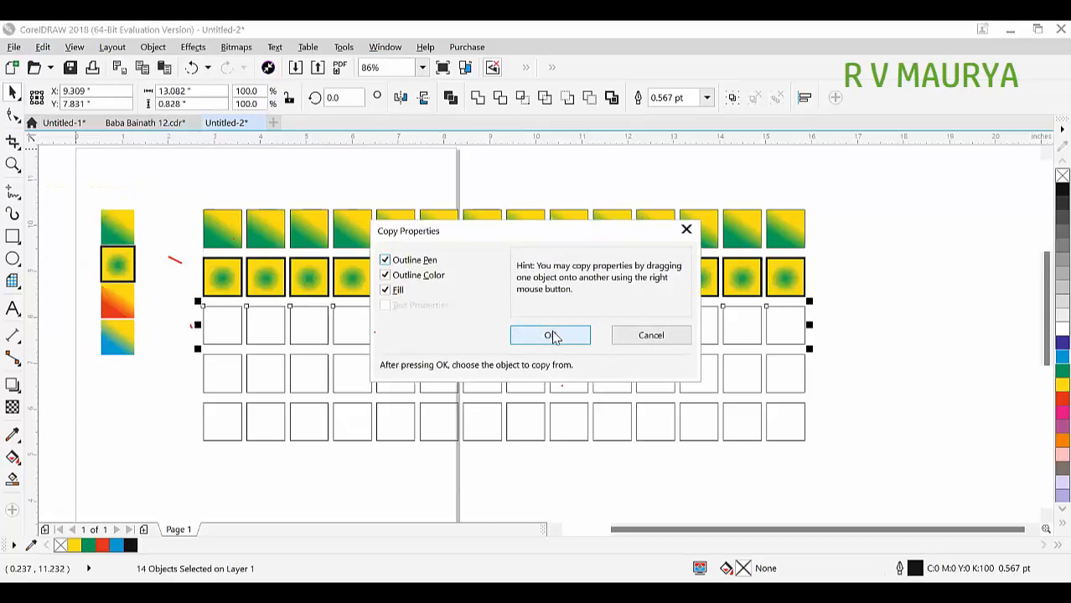
left_click(117, 303)
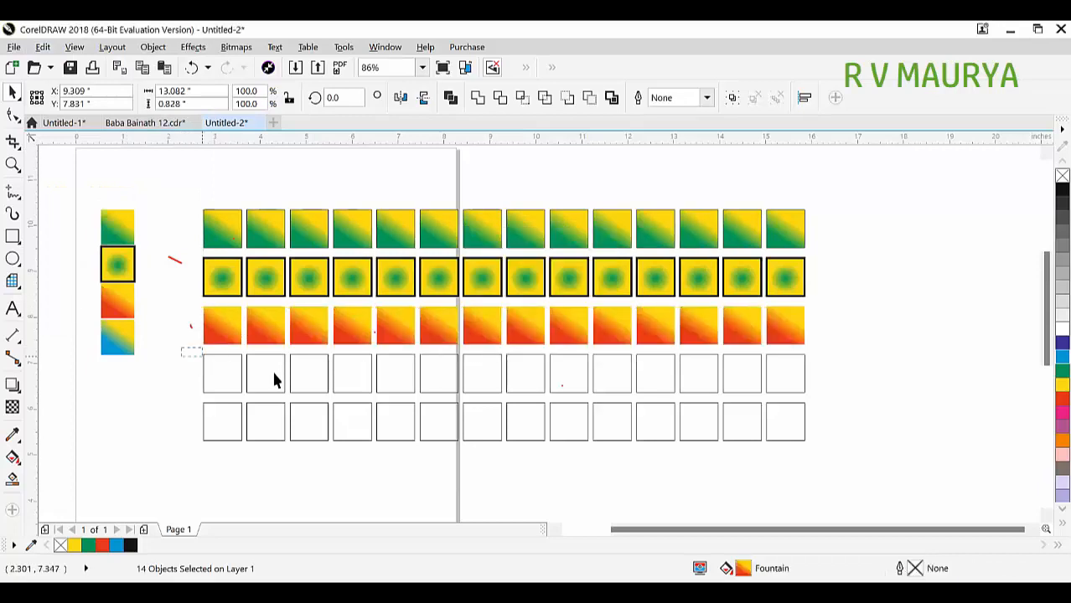
Copy the outline and fill properties of the yellow-blue gradient rectangle to the fourth row of squares.
left_click_drag(796, 409, 197, 348)
left_click(43, 47)
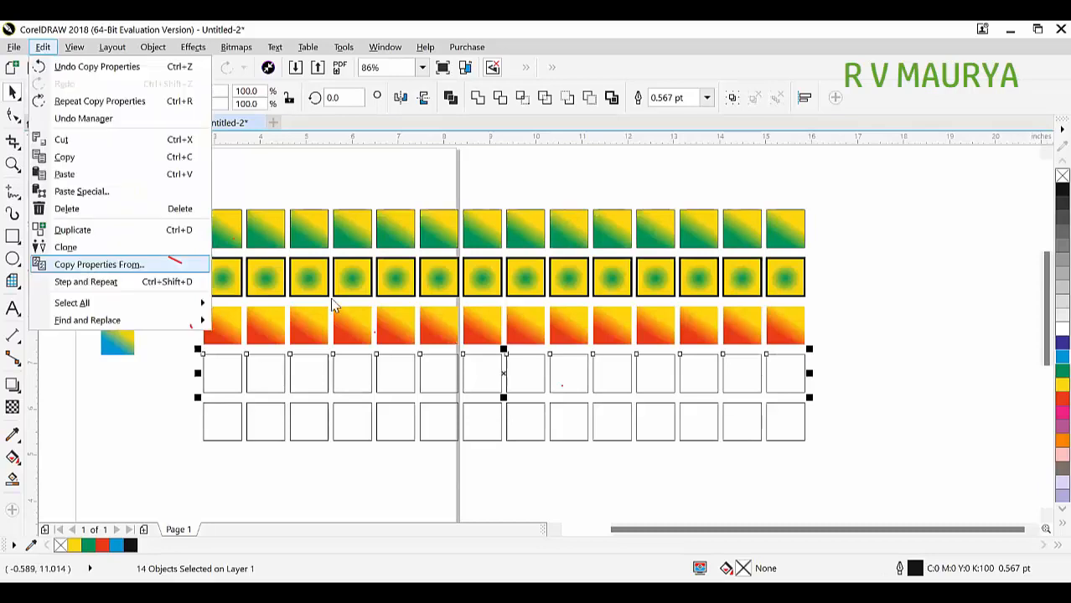
left_click(92, 265)
left_click(534, 332)
left_click(114, 337)
Copy the same yellow-blue rectangle's outline and fill properties to the fifth row of squares.
left_click_drag(174, 381, 821, 456)
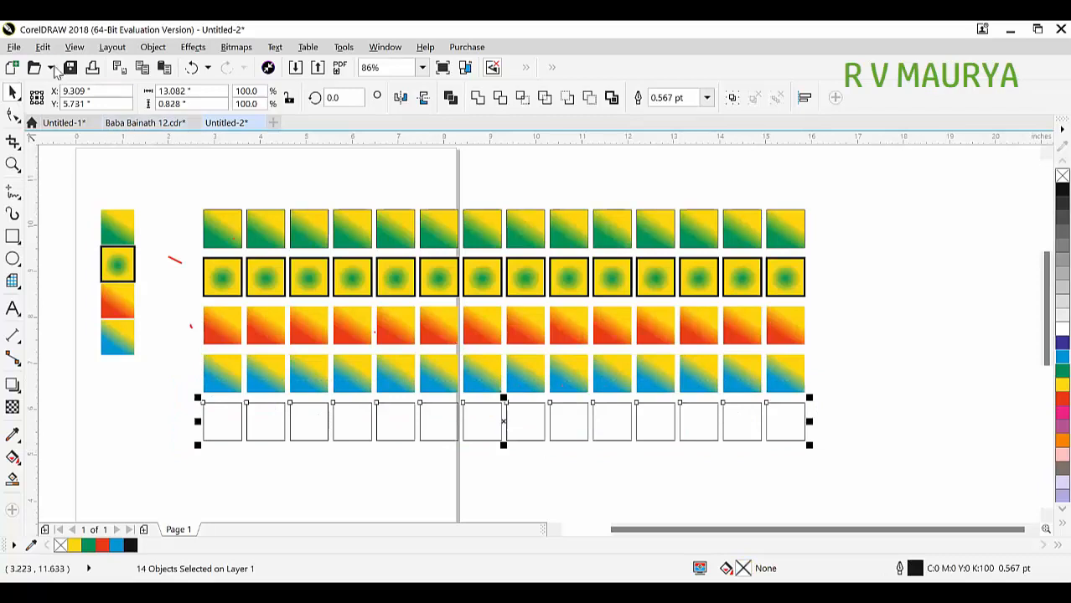
left_click(42, 46)
left_click(151, 264)
left_click(550, 336)
left_click(118, 339)
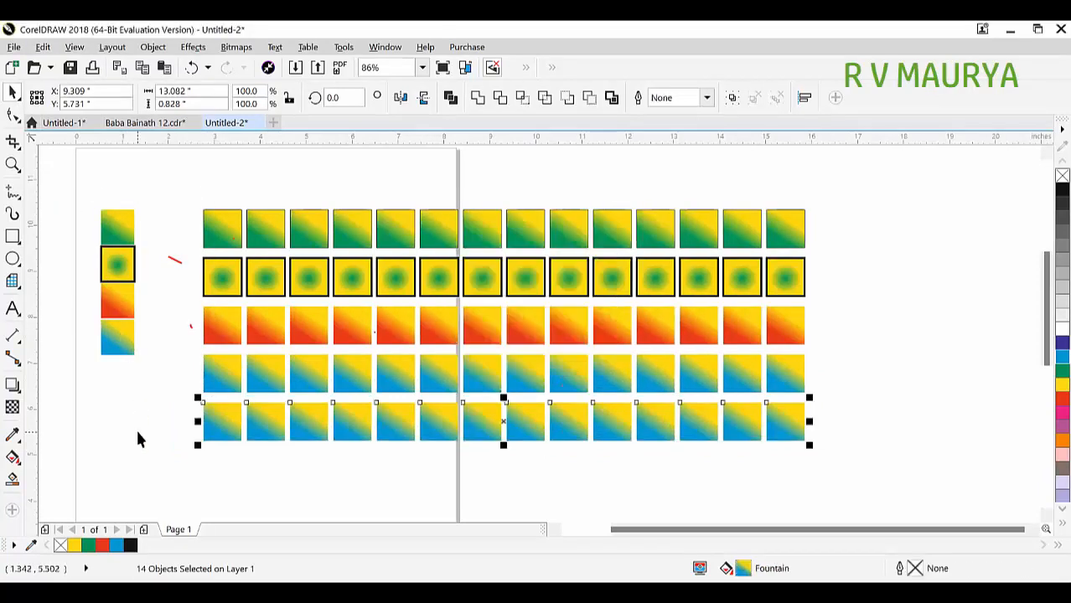
Select all the gradient rectangles and squares in the document and delete them.
left_click(136, 428)
key("ctrl+a")
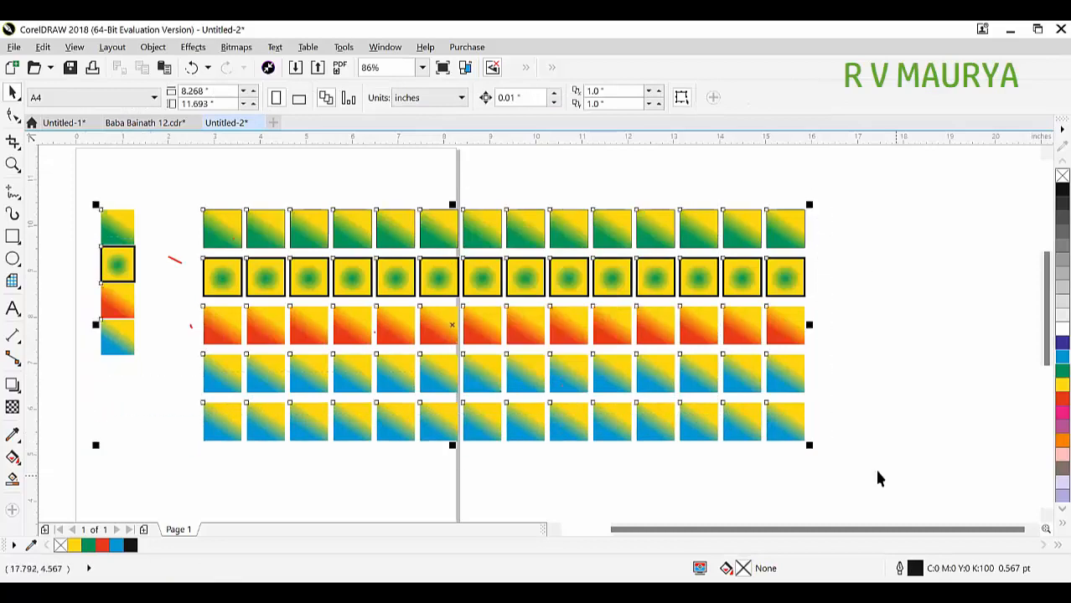
key("Delete")
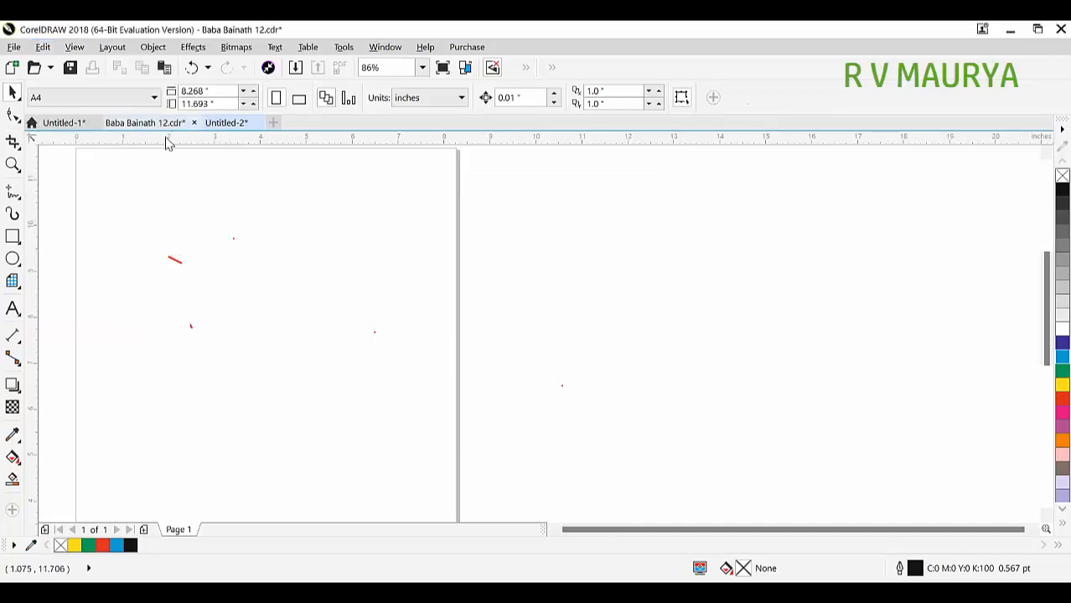
Switch to Baba Bainath 12.cdr and place five copies of the number column across and beside the ruled grid on page 3.
scroll(515, 245, "down", 2)
key("z")
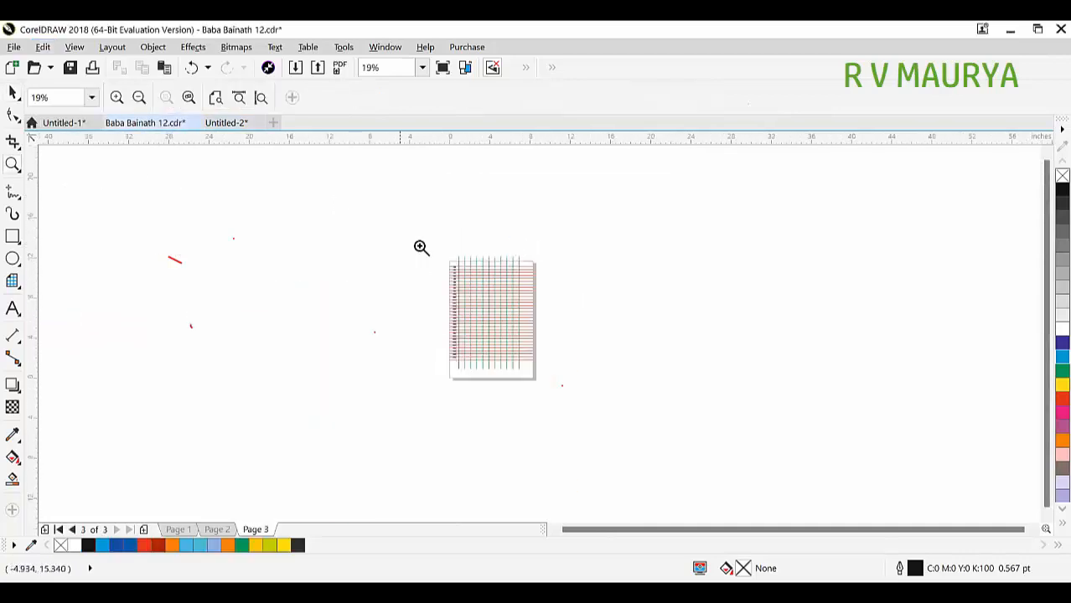
left_click_drag(420, 222, 605, 332)
left_click_drag(286, 256, 552, 468)
key("space")
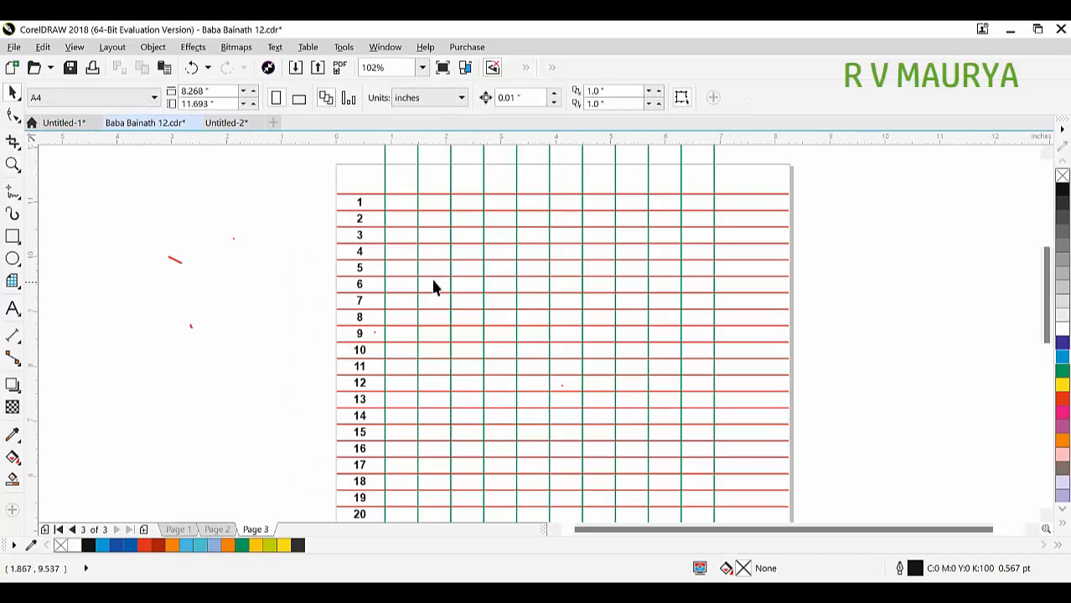
right_click(479, 269)
left_click_drag(357, 253, 853, 246)
right_click(655, 276)
right_click(779, 270)
right_click(542, 251)
right_click(853, 246)
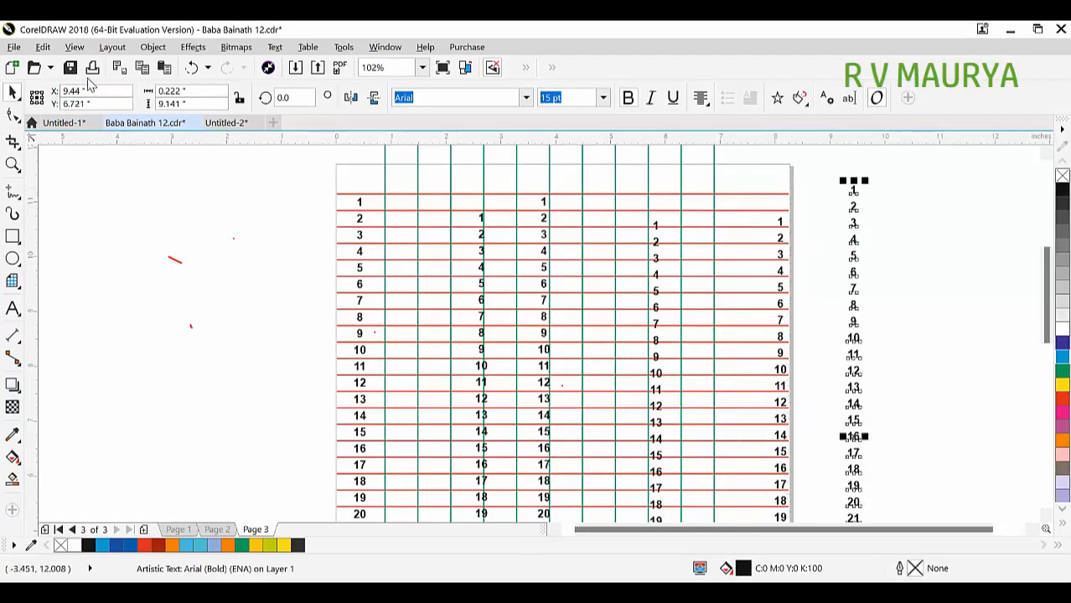
Select all objects on page 3, move them off to the right of the page, and undo the move.
key("alt+e")
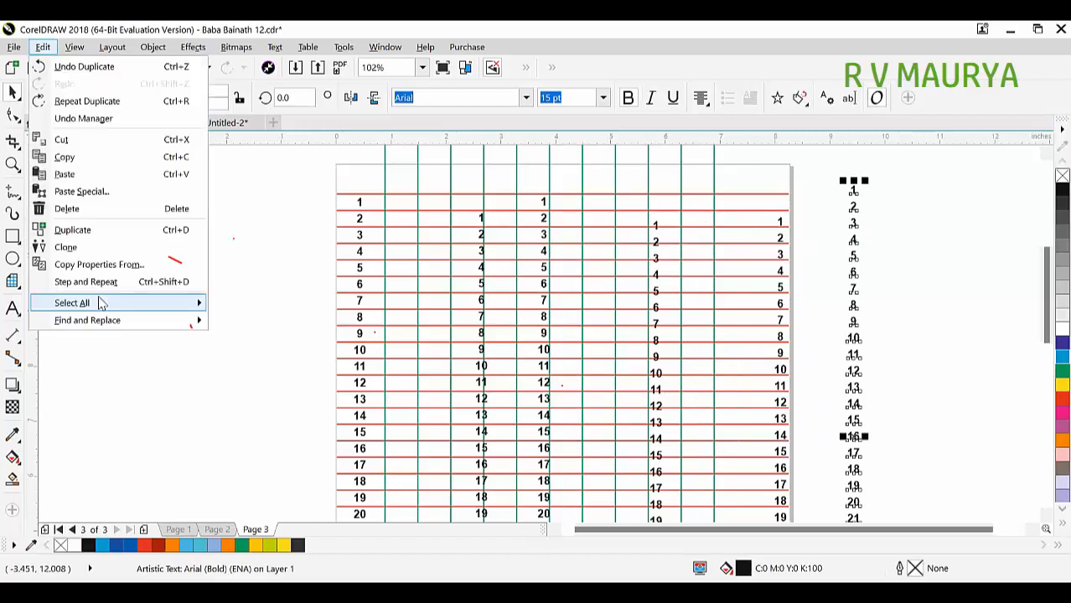
mouse_move(174, 302)
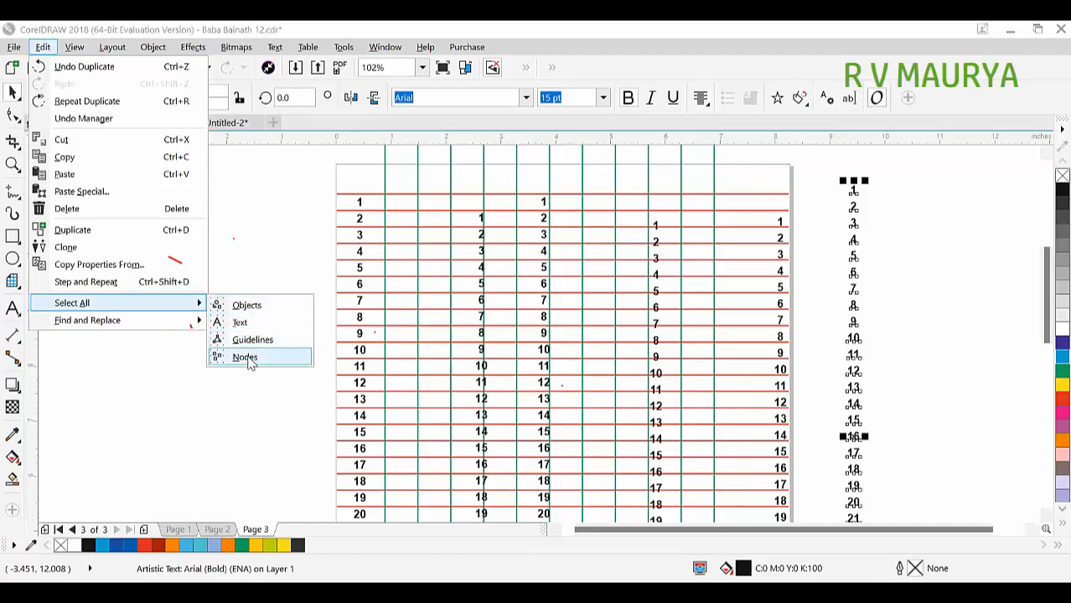
left_click(266, 310)
scroll(524, 266, "down", 4)
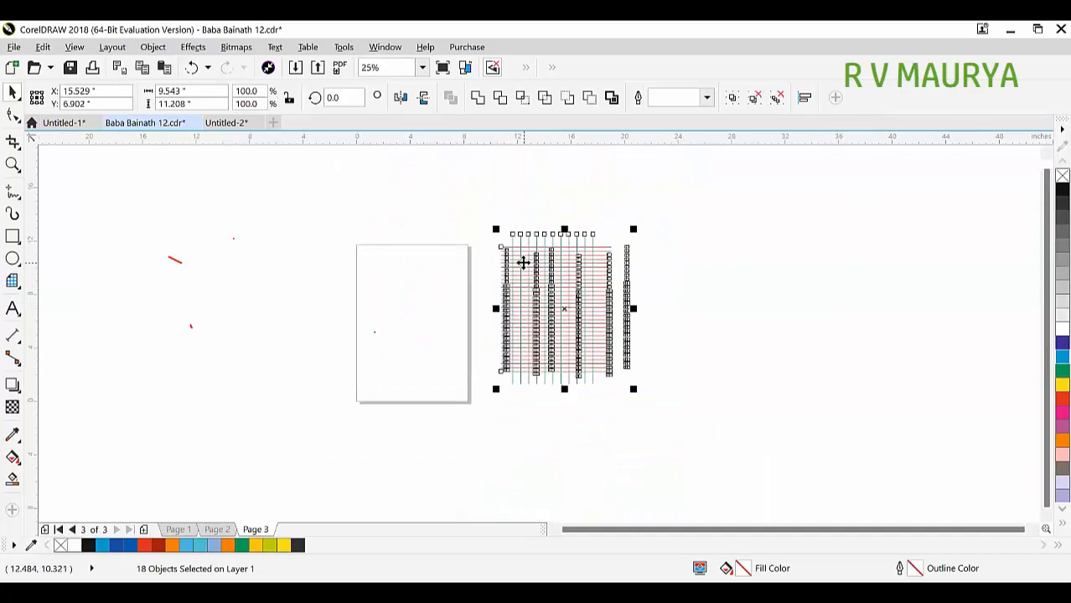
key("ctrl+z")
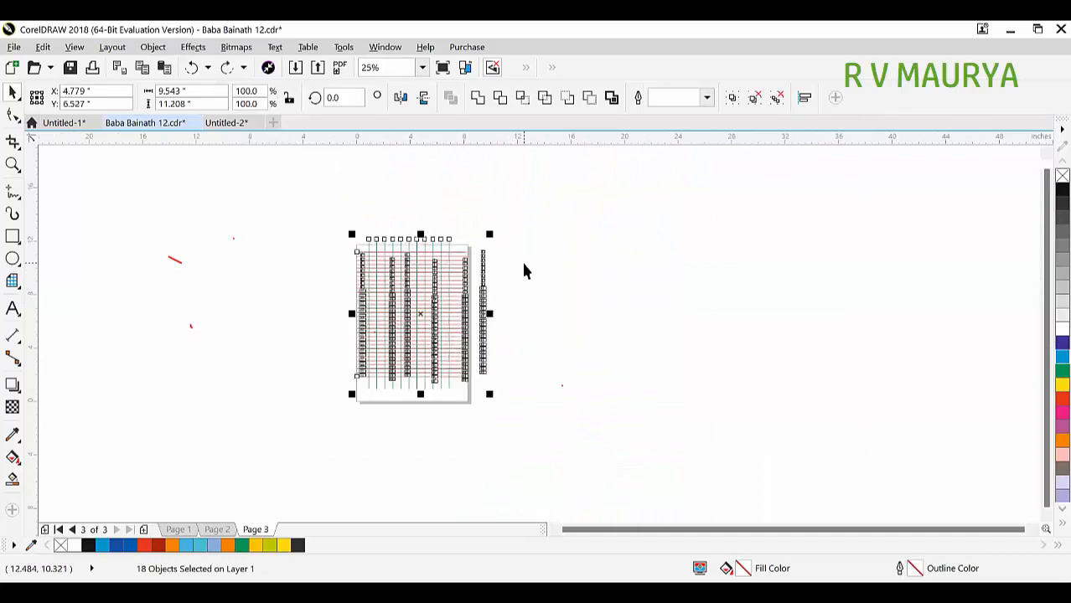
Select all the text on page 3 and delete the number columns.
left_click(43, 47)
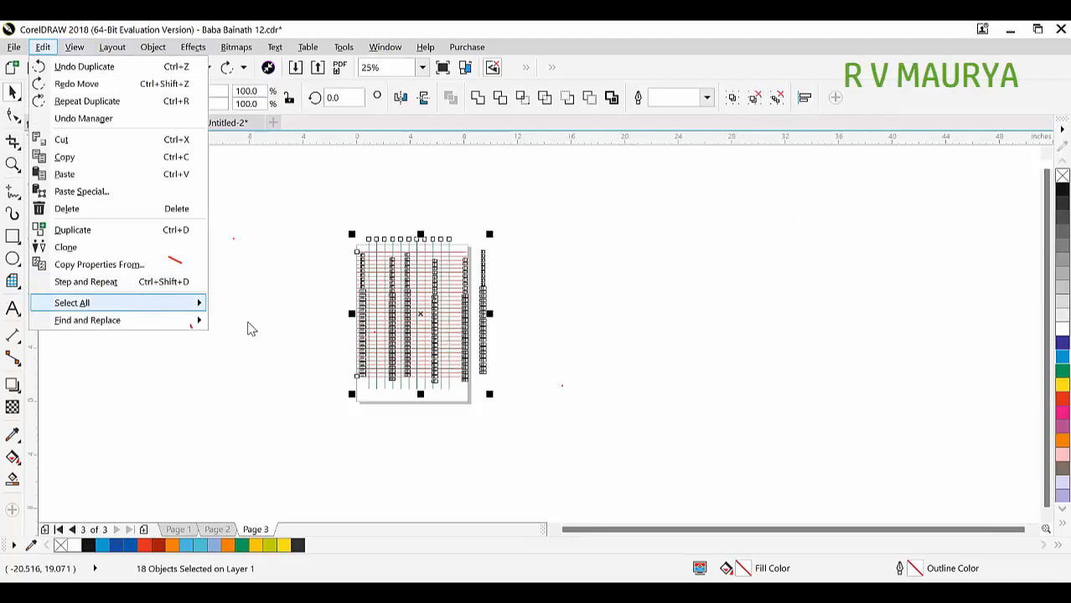
mouse_move(249, 327)
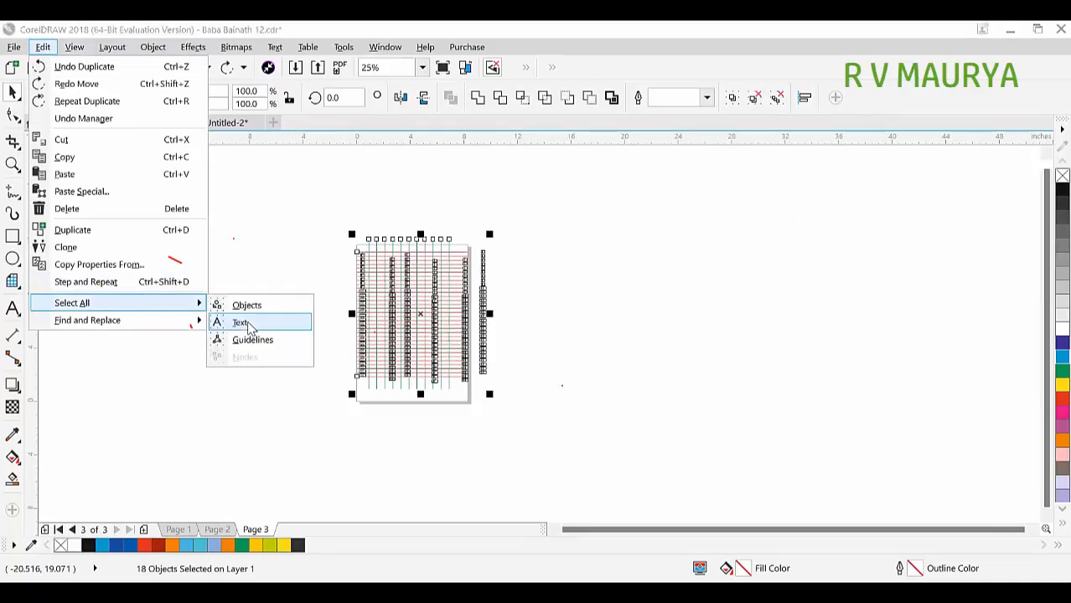
left_click(242, 324)
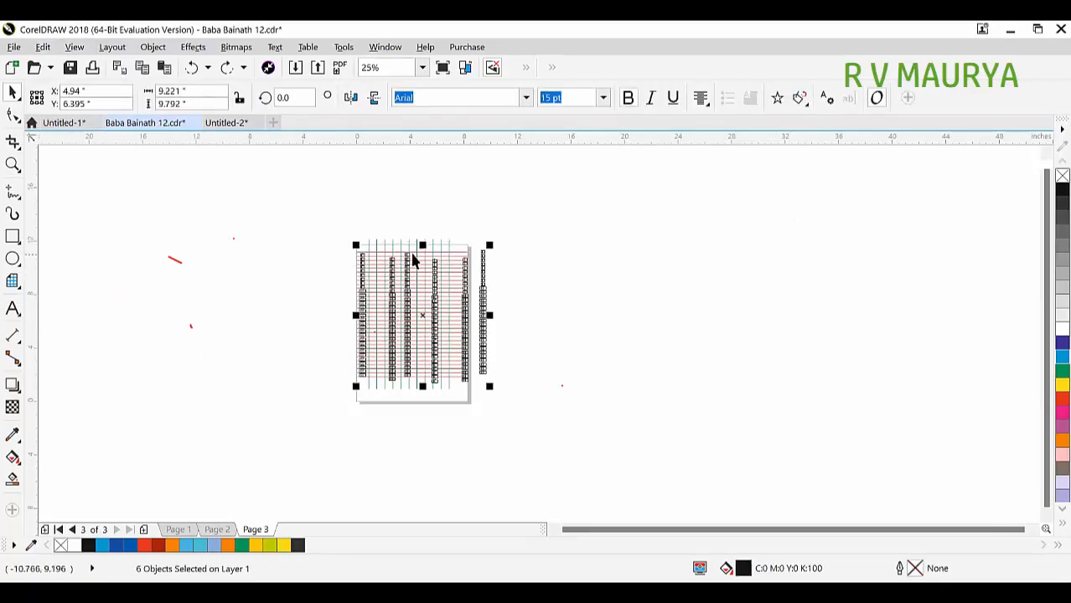
scroll(415, 262, "up", 2)
scroll(422, 284, "up", 3)
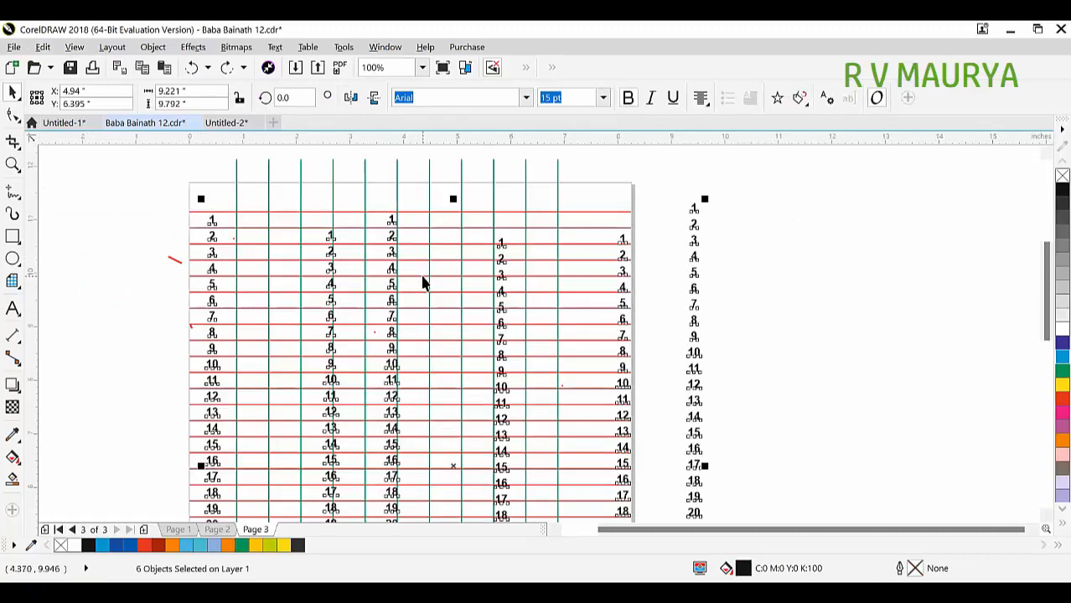
left_click(313, 199)
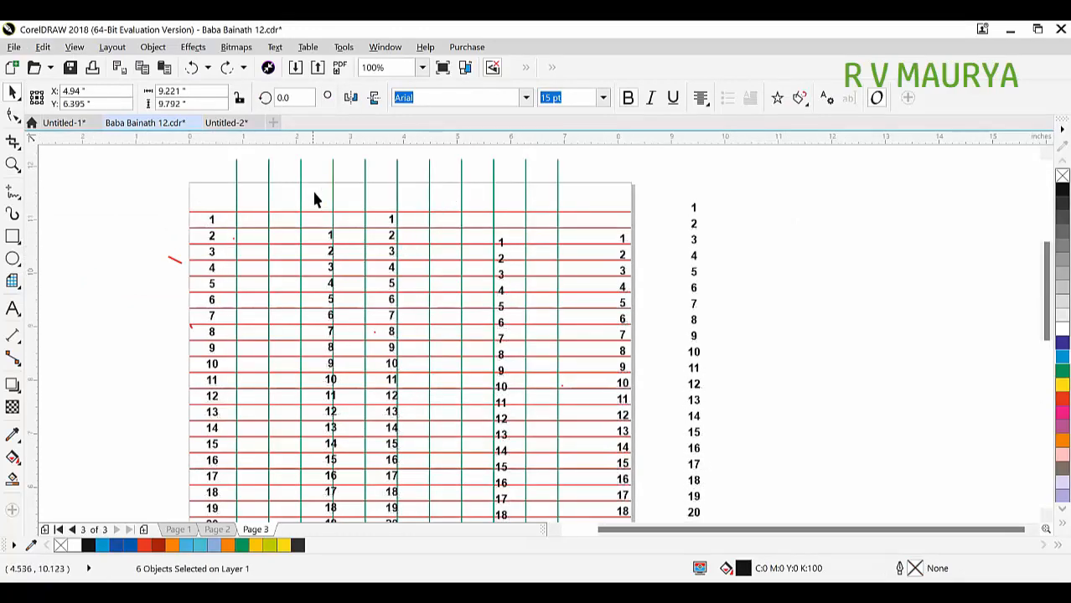
Select all the red and green ruled lines of the grid on page 3.
scroll(219, 211, "down", 2)
scroll(226, 209, "down", 1)
left_click_drag(230, 174, 414, 369)
scroll(282, 194, "up", 2)
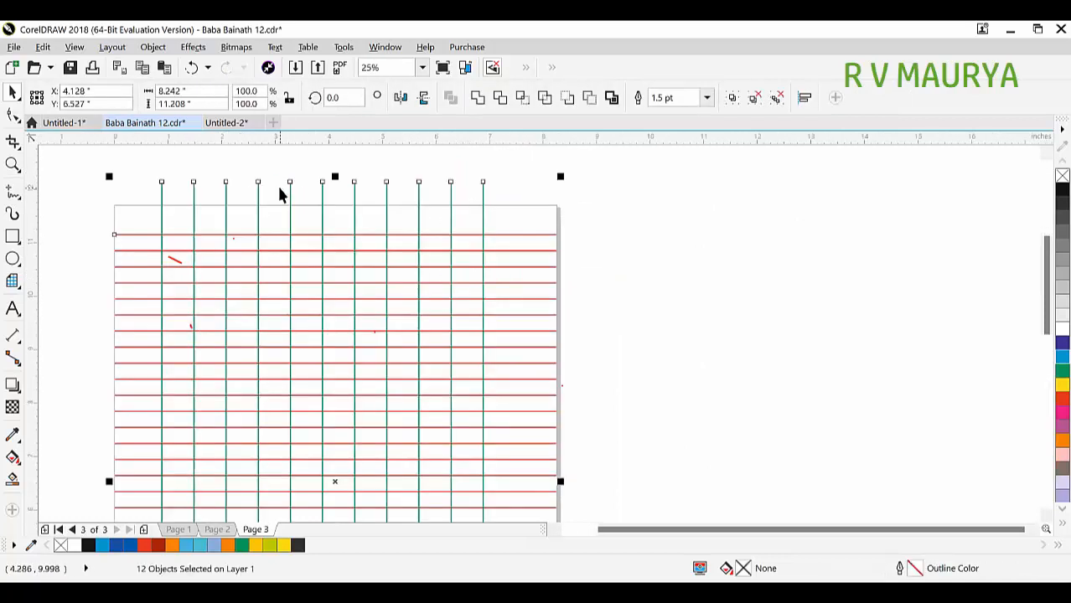
Set the outline of the selected grid lines on page 3 to 1.0 pt and colour it cyan.
left_click(707, 97)
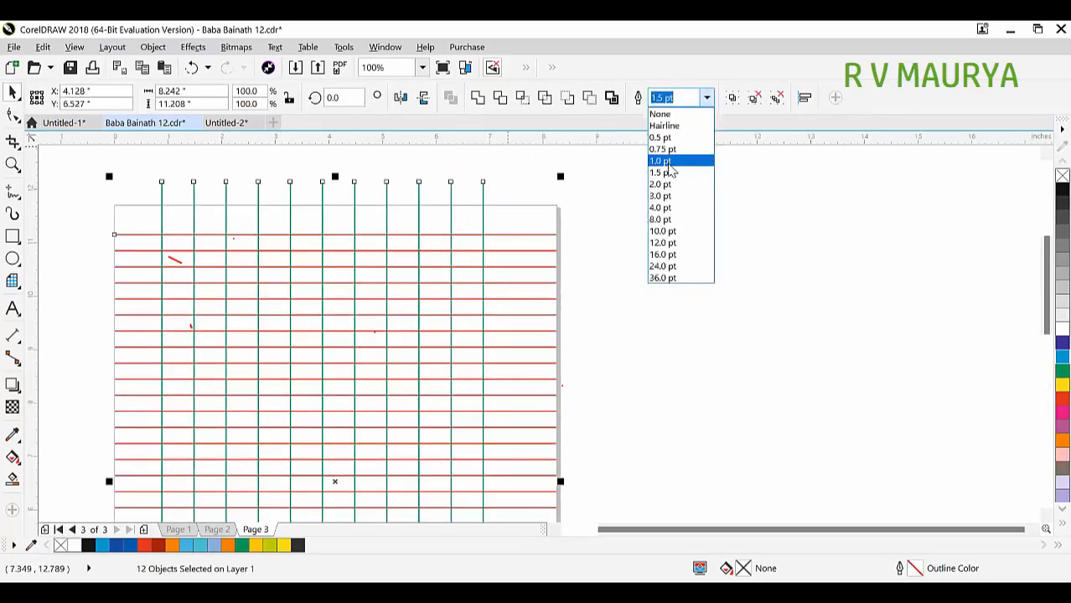
left_click(669, 162)
scroll(340, 226, "down", 1)
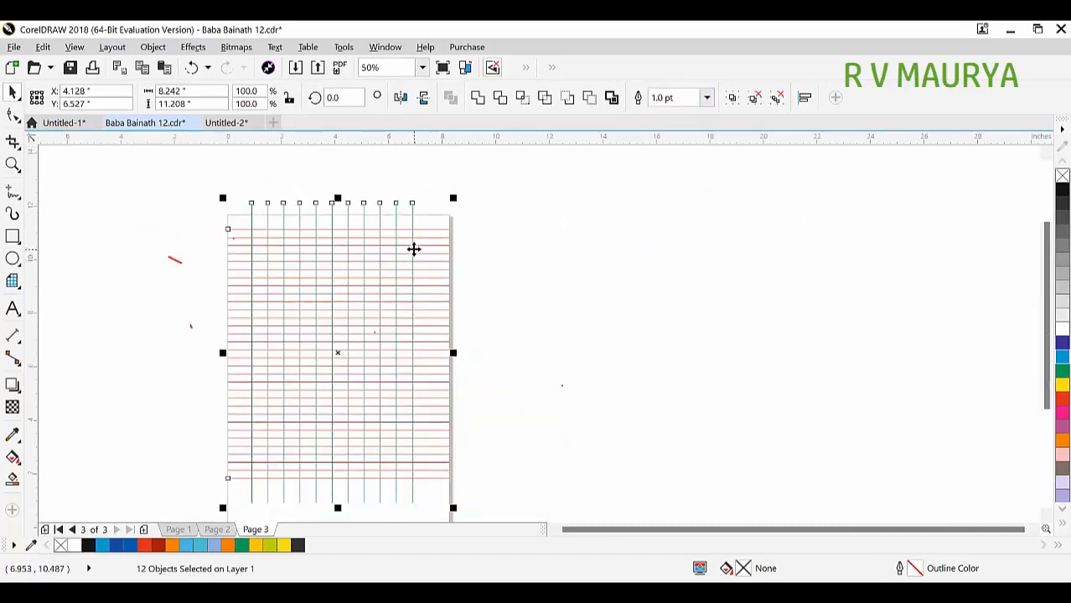
right_click(1061, 356)
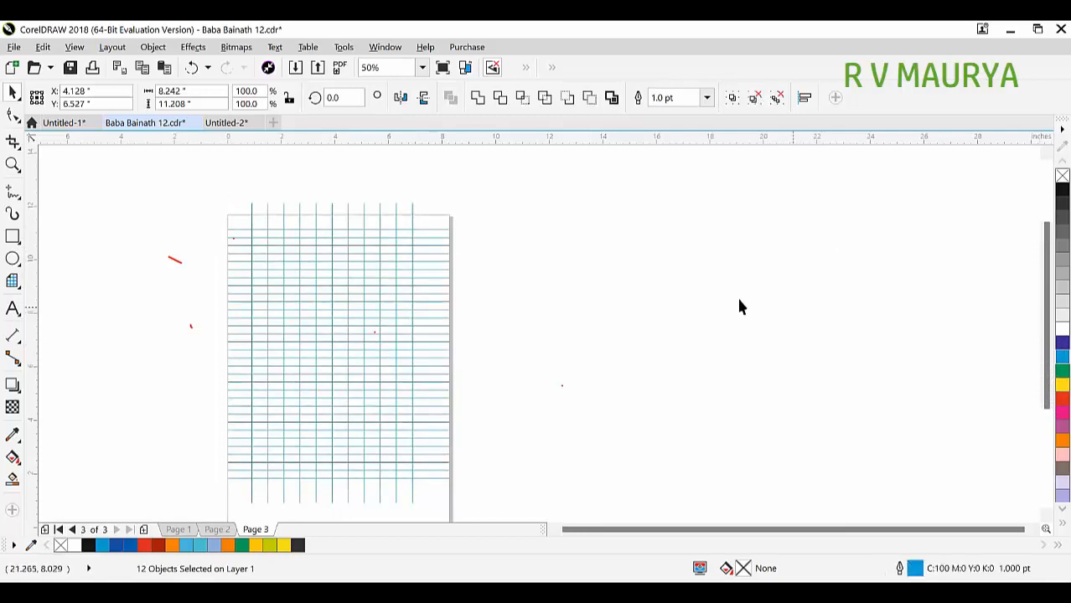
Paste the number columns back over and beside the grid on page 3 and deselect them.
key("ctrl+v")
key("z")
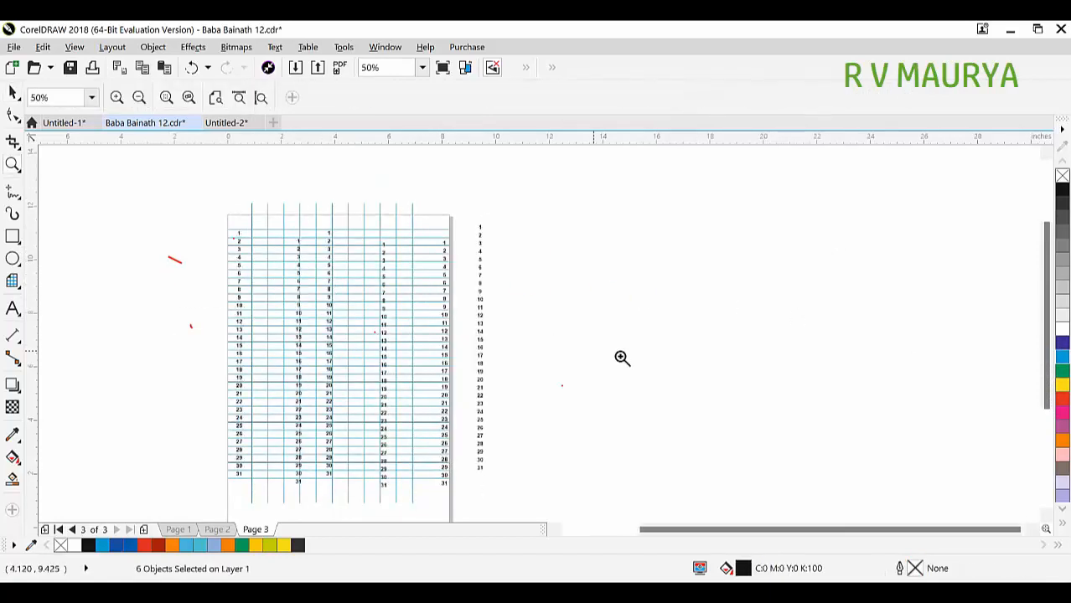
left_click_drag(168, 186, 593, 350)
key("space")
left_click(850, 315)
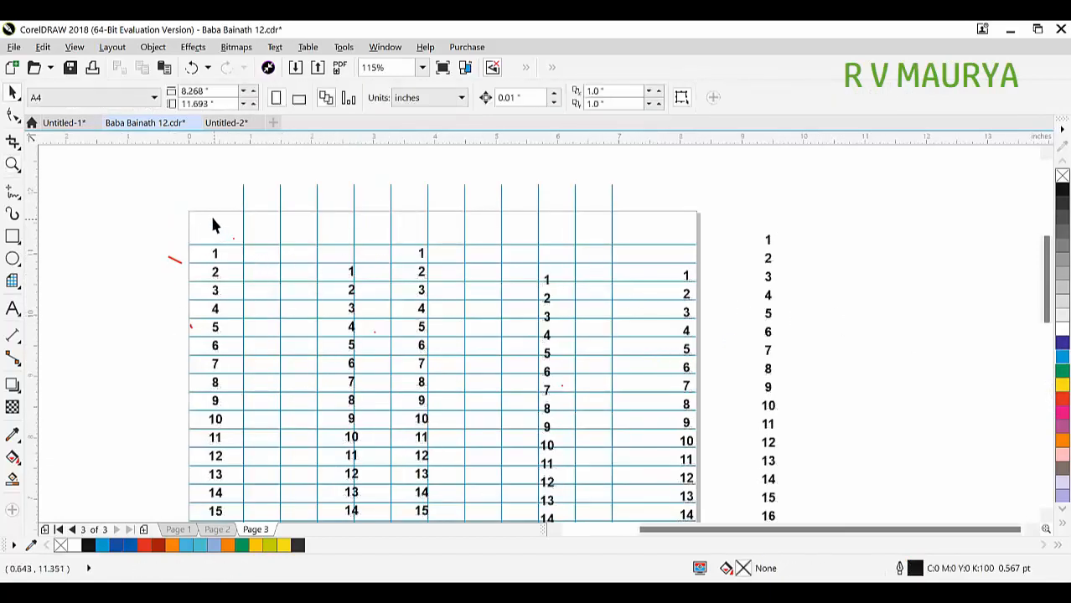
Select all the text on page 3, leaving the grid lines out of the selection.
scroll(212, 225, "down", 2)
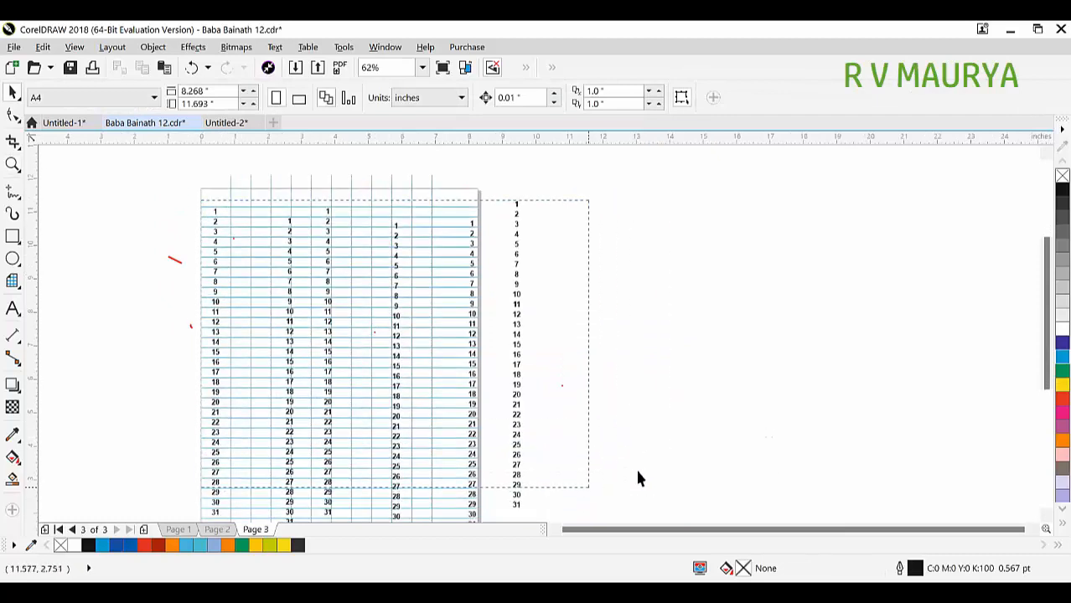
scroll(637, 478, "down", 2)
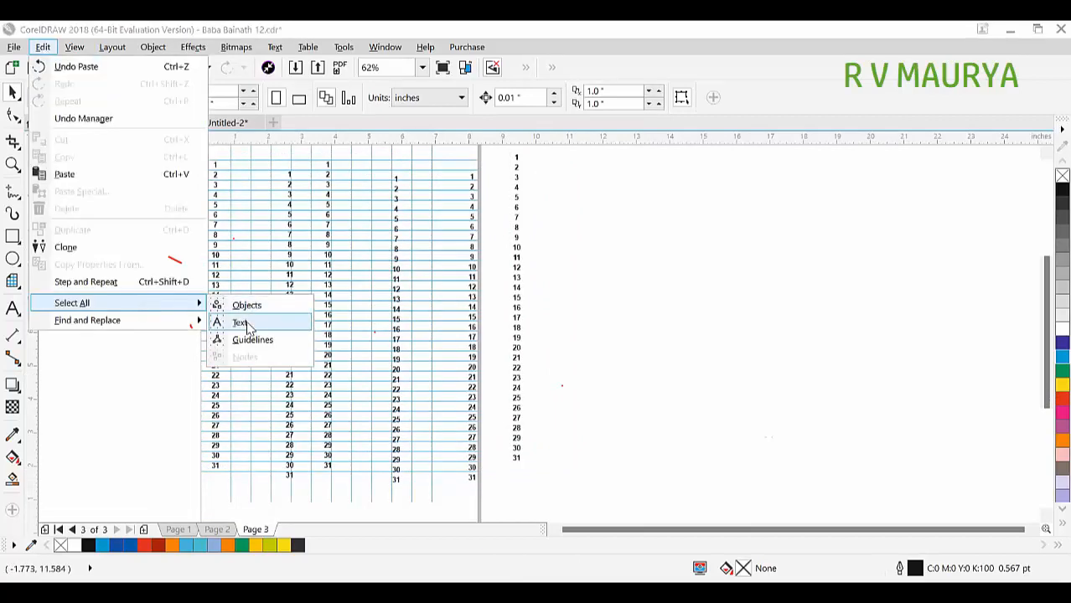
left_click(243, 324)
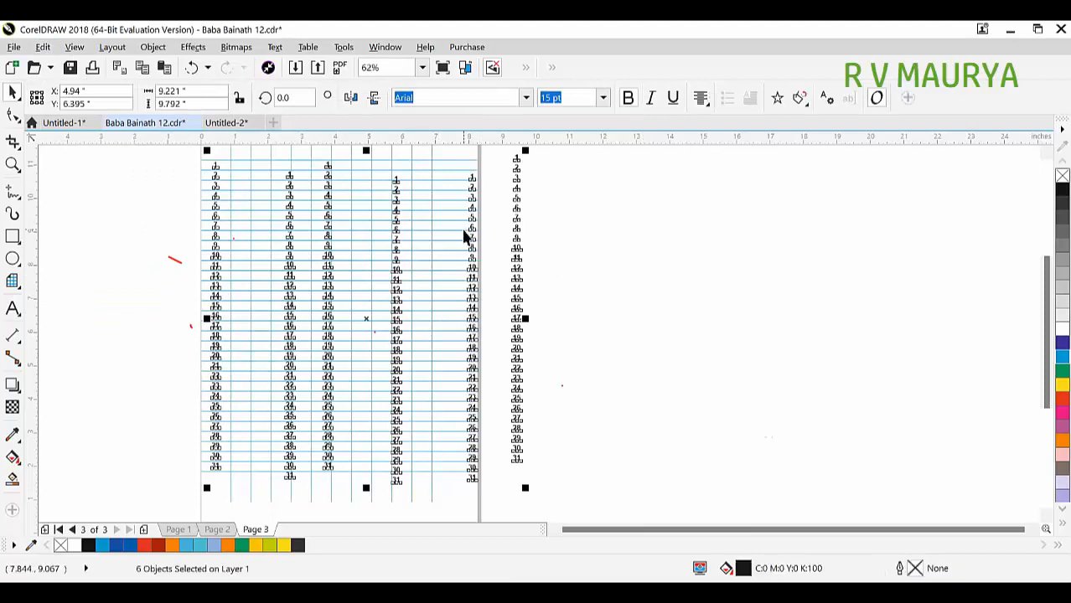